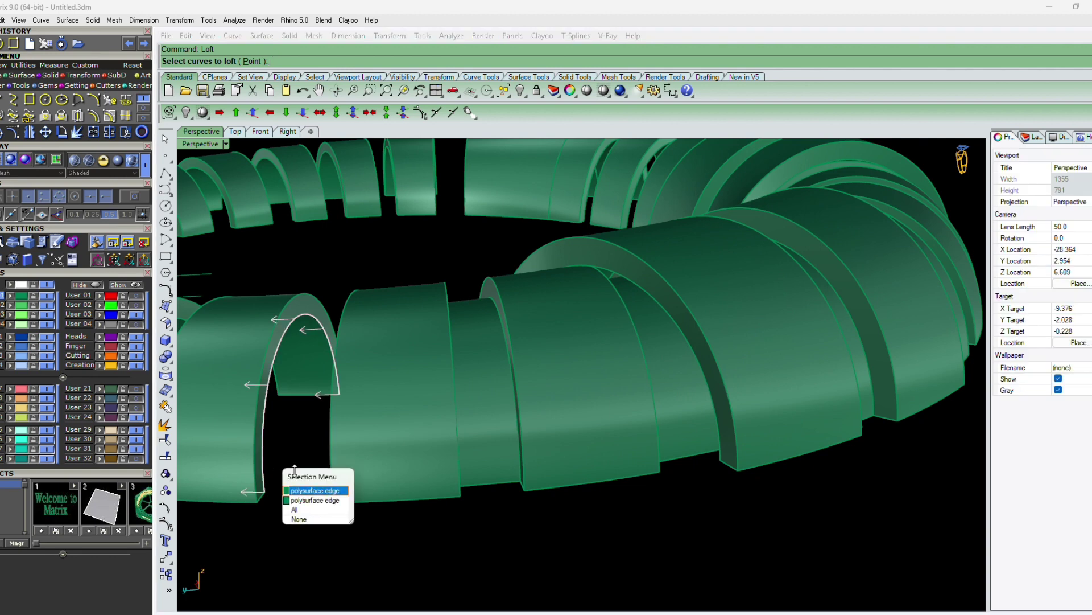
Loft a surface between the facing inner arch edges of two neighbouring ring segments to bridge their gap.
{"action": "left_click", "coordinate": [297, 489]}
{"action": "right_click_drag", "start_coordinate": [292, 474], "coordinate": [516, 463]}
{"action": "left_click", "coordinate": [522, 464]}
{"action": "key", "text": "Return"}
{"action": "key", "text": "Return"}
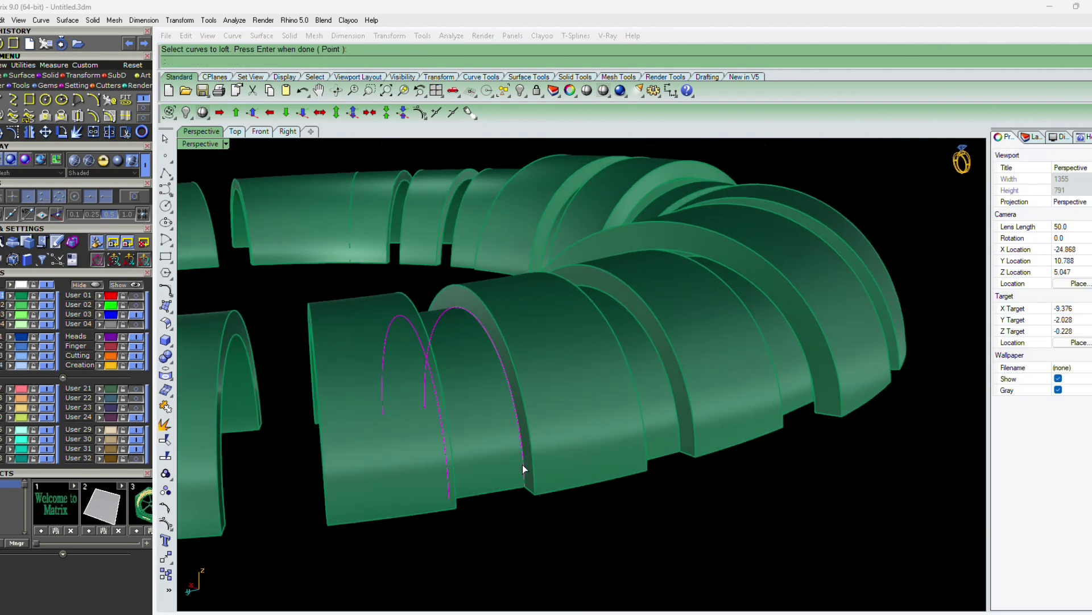
{"action": "key", "text": "Return"}
Bridge the next gap along the ring by lofting between the inner arch edges of its two segments.
{"action": "scroll", "coordinate": [661, 425], "scroll_direction": "down", "scroll_amount": 5}
{"action": "right_click_drag", "start_coordinate": [662, 425], "coordinate": [468, 464]}
{"action": "scroll", "coordinate": [559, 496], "scroll_direction": "up", "scroll_amount": 4}
{"action": "scroll", "coordinate": [559, 497], "scroll_direction": "up", "scroll_amount": 4}
{"action": "key", "text": "Return"}
{"action": "left_click", "coordinate": [529, 486]}
{"action": "left_click", "coordinate": [556, 510]}
{"action": "left_click", "coordinate": [368, 481]}
{"action": "key", "text": "Return"}
{"action": "key", "text": "Return"}
{"action": "key", "text": "Return"}
Loft between the inner edges of the separate single segment and its neighbour on the already bridged side.
{"action": "key", "text": "Return"}
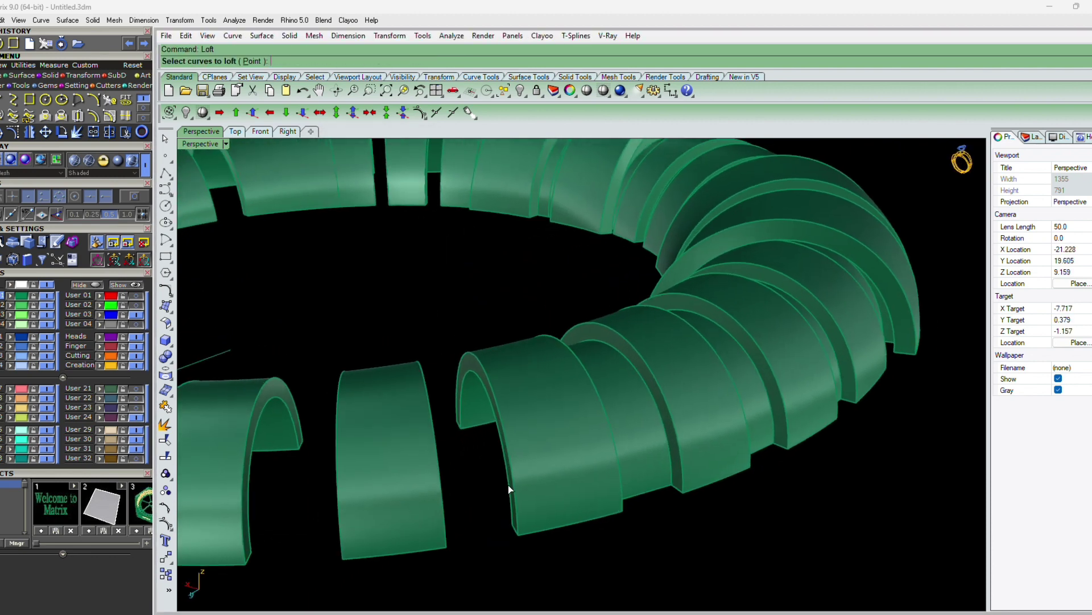
{"action": "left_click", "coordinate": [508, 487]}
{"action": "left_click", "coordinate": [536, 518]}
{"action": "right_click_drag", "start_coordinate": [528, 490], "coordinate": [457, 485]}
{"action": "left_click", "coordinate": [316, 470]}
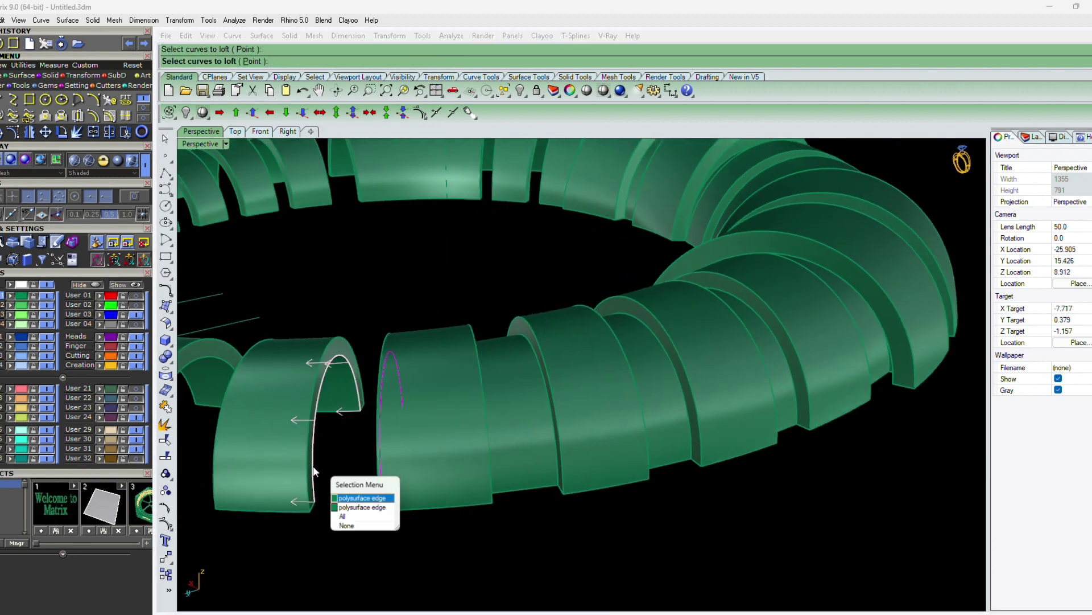
{"action": "key", "text": "Return"}
{"action": "key", "text": "Return"}
{"action": "key", "text": "Return"}
{"action": "scroll", "coordinate": [496, 445], "scroll_direction": "down", "scroll_amount": 6}
{"action": "mouse_move", "coordinate": [496, 446]}
{"action": "right_mouse_down"}
{"action": "mouse_move", "coordinate": [490, 439]}
{"action": "mouse_move", "coordinate": [516, 446]}
{"action": "mouse_move", "coordinate": [509, 466]}
{"action": "mouse_move", "coordinate": [494, 465]}
{"action": "right_mouse_up"}
{"action": "scroll", "coordinate": [533, 460], "scroll_direction": "up", "scroll_amount": 4}
{"action": "right_click", "coordinate": [535, 459]}
{"action": "left_click", "coordinate": [552, 465]}
{"action": "right_click", "coordinate": [552, 464]}
{"action": "left_click", "coordinate": [389, 458]}
{"action": "right_click", "coordinate": [388, 459]}
{"action": "key", "text": "Escape"}
Loft the inner arch edges facing each other across the following open gap in the ring.
{"action": "right_click", "coordinate": [391, 464]}
{"action": "left_click", "coordinate": [391, 464]}
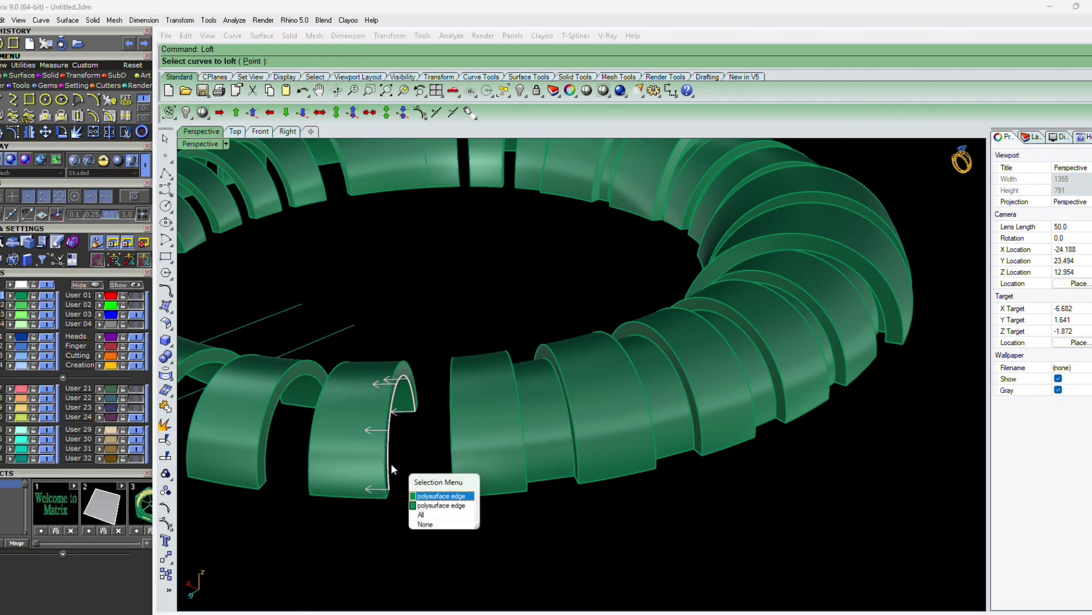
{"action": "right_click", "coordinate": [391, 464]}
{"action": "right_click_drag", "start_coordinate": [391, 463], "coordinate": [431, 464]}
{"action": "scroll", "coordinate": [523, 471], "scroll_direction": "up", "scroll_amount": 5}
{"action": "left_click", "coordinate": [529, 471]}
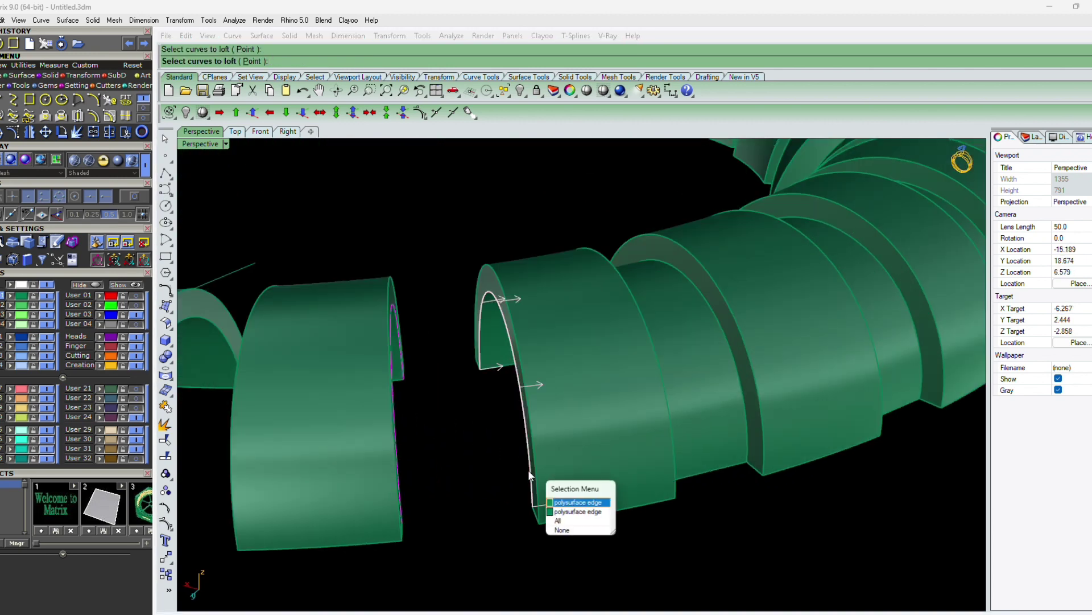
{"action": "right_click", "coordinate": [528, 471]}
{"action": "right_click", "coordinate": [528, 471]}
{"action": "key", "text": "Escape"}
Continue around the ring by lofting the inner edges of the next two separated segments together.
{"action": "scroll", "coordinate": [529, 471], "scroll_direction": "down", "scroll_amount": 6}
{"action": "right_click_drag", "start_coordinate": [564, 445], "coordinate": [473, 455]}
{"action": "scroll", "coordinate": [606, 456], "scroll_direction": "up", "scroll_amount": 4}
{"action": "right_click", "coordinate": [582, 457]}
{"action": "left_click", "coordinate": [585, 453]}
{"action": "right_click", "coordinate": [586, 454]}
{"action": "scroll", "coordinate": [301, 425], "scroll_direction": "up", "scroll_amount": 4}
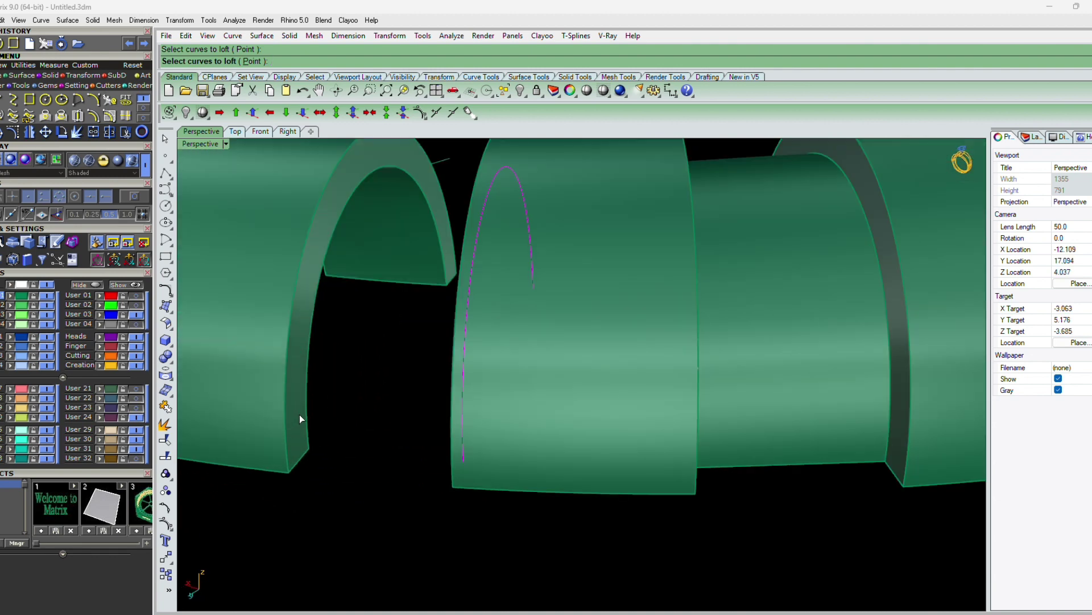
{"action": "left_click", "coordinate": [306, 407]}
{"action": "right_click", "coordinate": [306, 406]}
{"action": "right_click", "coordinate": [306, 407]}
{"action": "key", "text": "Return"}
Loft between the inner edges of the long segment and its neighbouring segment using the Straight sections style.
{"action": "scroll", "coordinate": [609, 411], "scroll_direction": "down", "scroll_amount": 12}
{"action": "scroll", "coordinate": [609, 411], "scroll_direction": "down", "scroll_amount": 1}
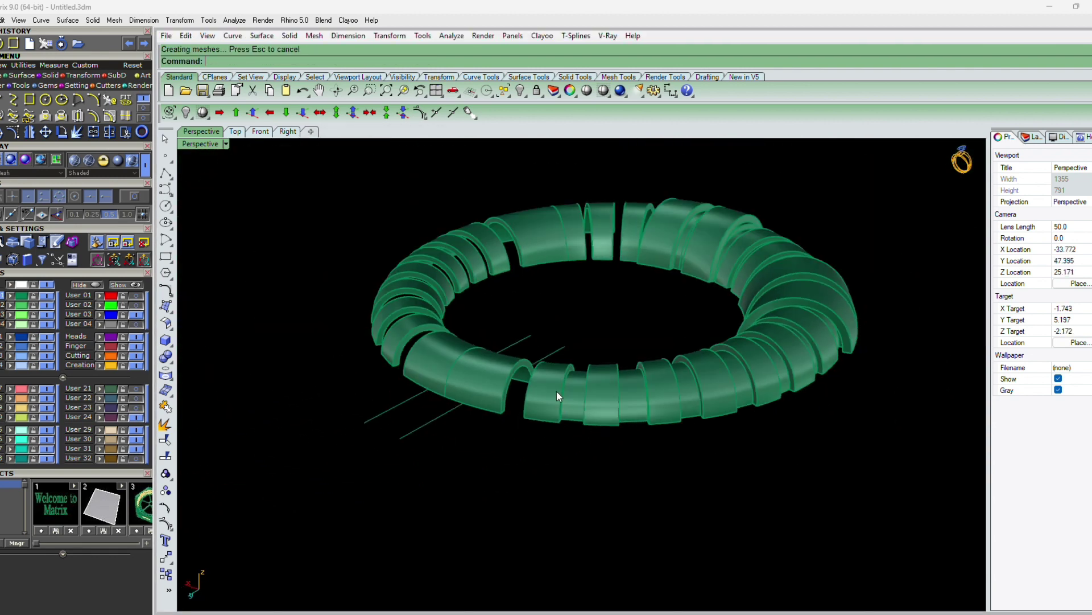
{"action": "right_click_drag", "start_coordinate": [557, 391], "coordinate": [569, 413]}
{"action": "scroll", "coordinate": [585, 419], "scroll_direction": "up", "scroll_amount": 5}
{"action": "scroll", "coordinate": [657, 421], "scroll_direction": "up", "scroll_amount": 4}
{"action": "right_click", "coordinate": [657, 420]}
{"action": "left_click", "coordinate": [656, 420]}
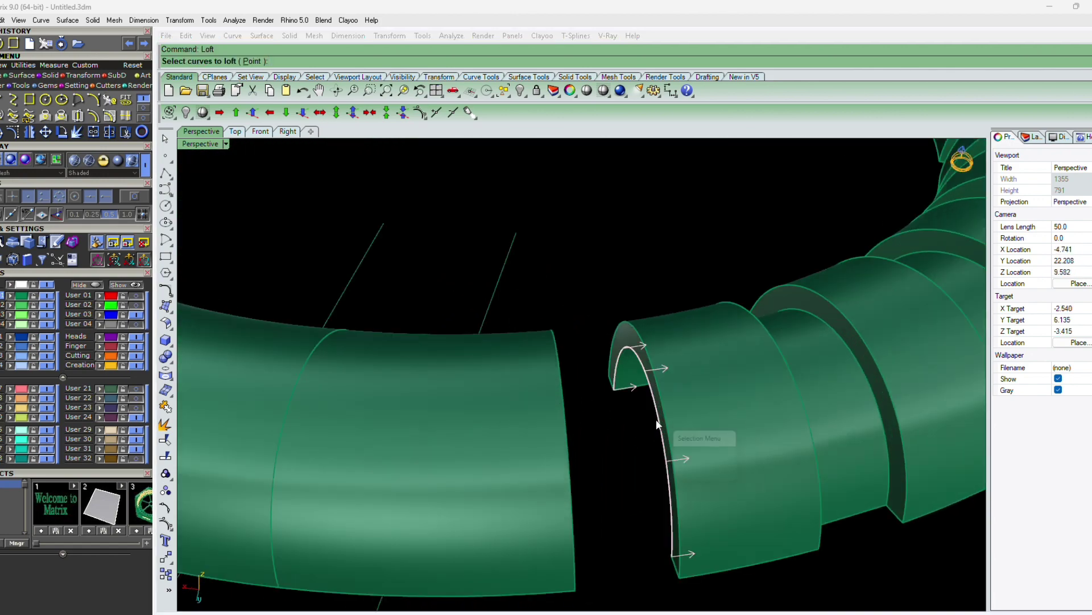
{"action": "right_click", "coordinate": [656, 420]}
{"action": "right_click_drag", "start_coordinate": [641, 428], "coordinate": [413, 417]}
{"action": "left_click", "coordinate": [398, 408]}
{"action": "right_click", "coordinate": [398, 407]}
{"action": "right_click", "coordinate": [398, 407]}
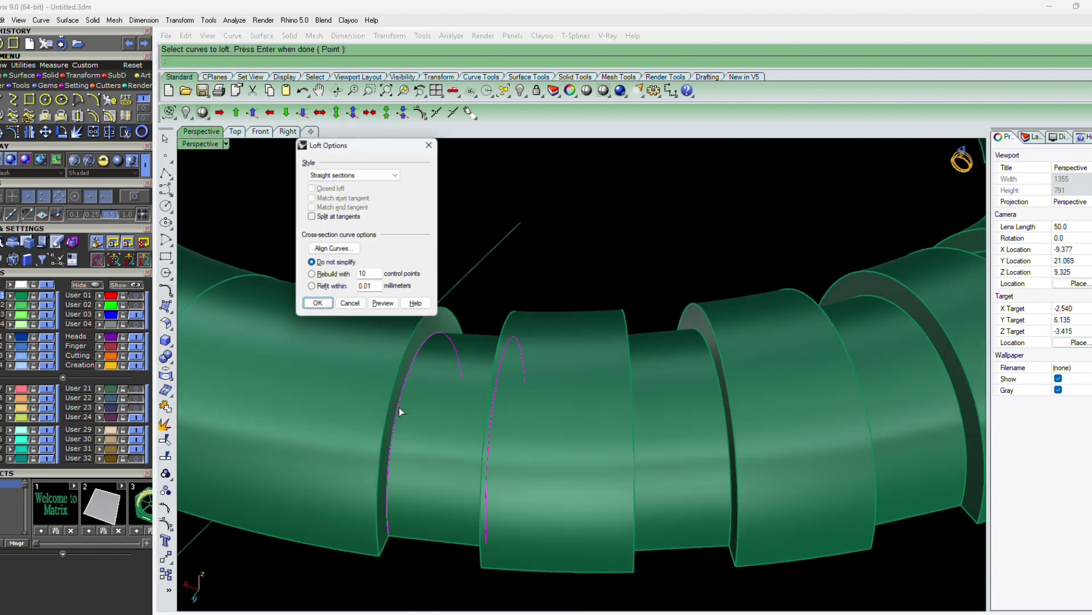
{"action": "key", "text": "Return"}
Lock the two adjoining closed segments in the middle of the ring's wide end and the two in the middle of its opposite end.
{"action": "scroll", "coordinate": [700, 460], "scroll_direction": "down", "scroll_amount": 9}
{"action": "right_click_drag", "start_coordinate": [767, 470], "coordinate": [573, 439]}
{"action": "scroll", "coordinate": [560, 543], "scroll_direction": "up", "scroll_amount": 3}
{"action": "left_click", "coordinate": [560, 539]}
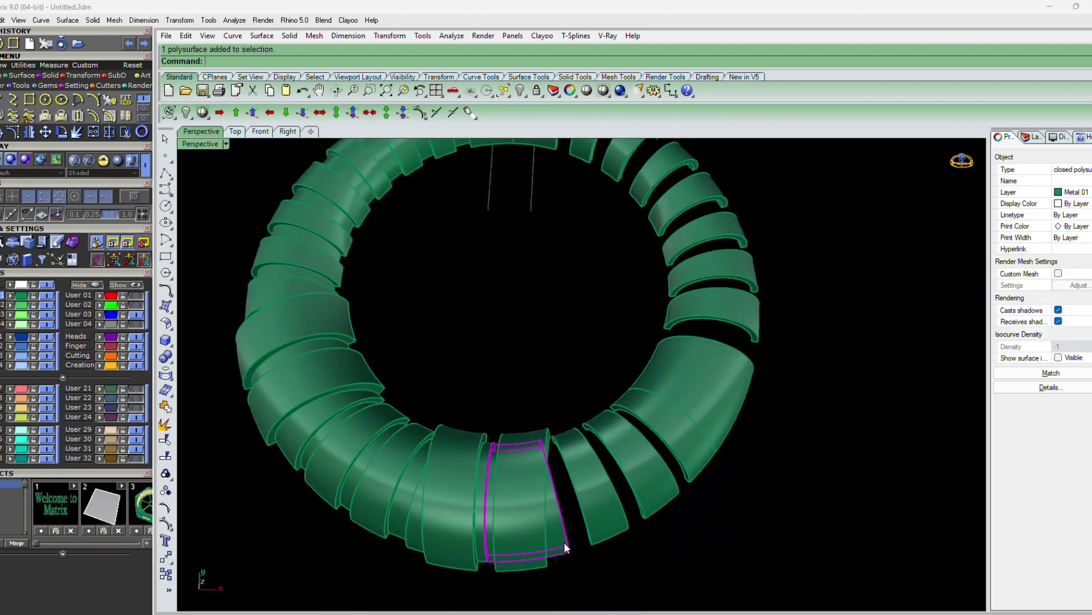
{"action": "left_click", "coordinate": [413, 544], "text": "shift"}
{"action": "scroll", "coordinate": [547, 547], "scroll_direction": "down", "scroll_amount": 2}
{"action": "scroll", "coordinate": [547, 547], "scroll_direction": "down", "scroll_amount": 1}
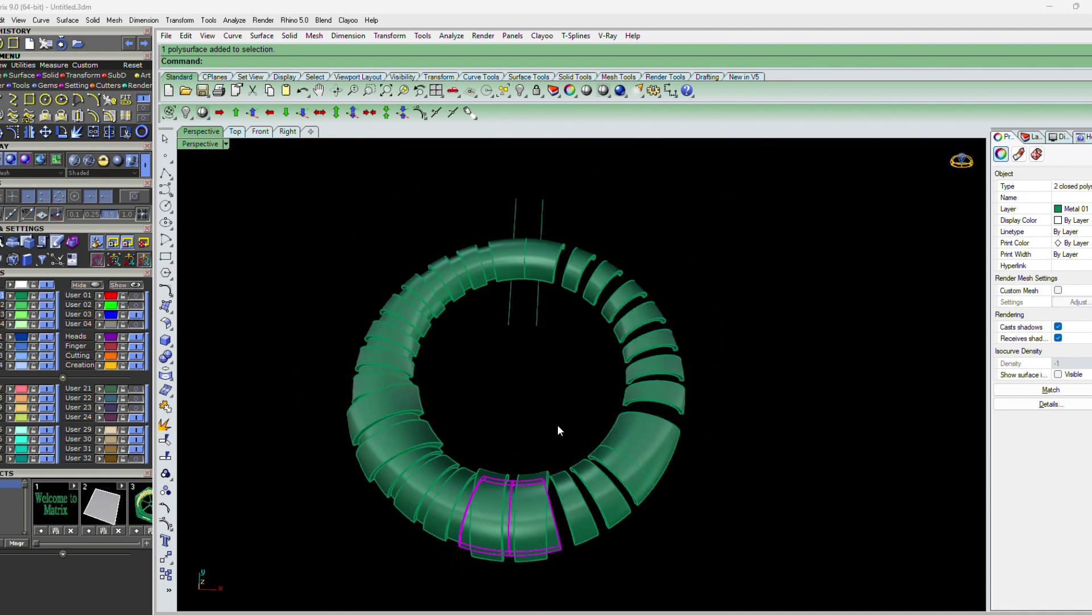
{"action": "scroll", "coordinate": [552, 342], "scroll_direction": "up", "scroll_amount": 4}
{"action": "left_click", "coordinate": [544, 261], "text": "shift"}
{"action": "left_click", "coordinate": [496, 271], "text": "shift"}
{"action": "scroll", "coordinate": [496, 281], "scroll_direction": "down", "scroll_amount": 2}
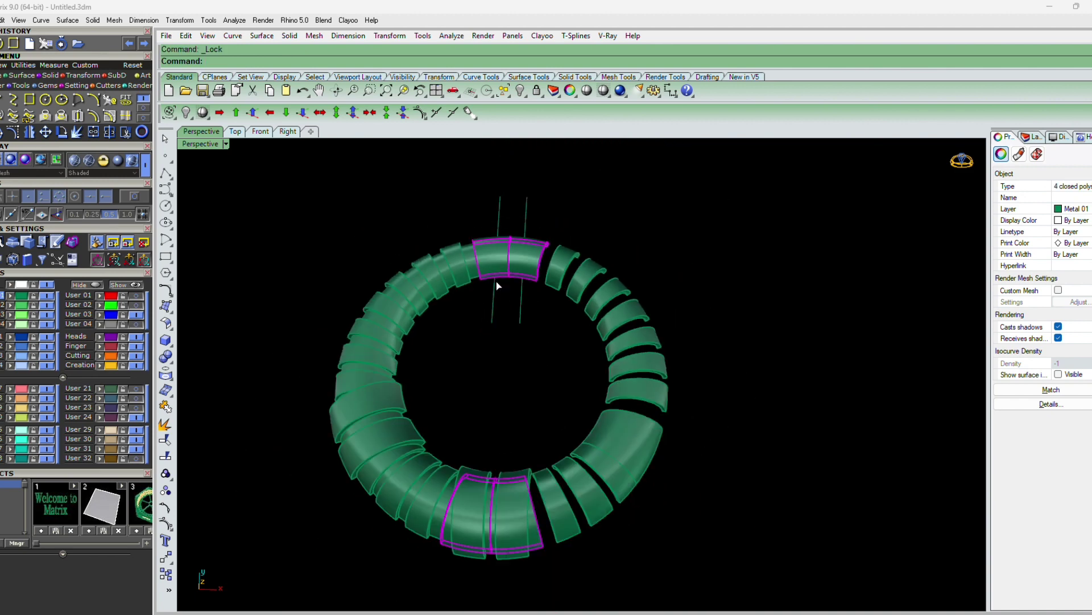
{"action": "key", "text": "ctrl+l"}
Hide all the remaining objects and unlock the four locked segments.
{"action": "key", "text": "ctrl+a"}
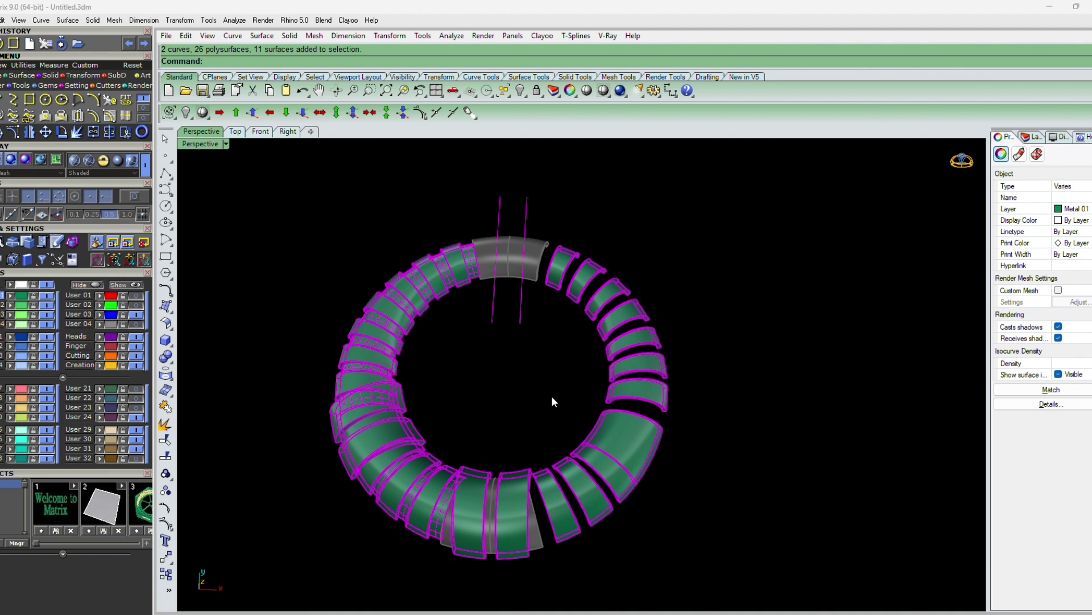
{"action": "key", "text": "ctrl+h"}
{"action": "type", "text": "Unlock"}
{"action": "key", "text": "Return"}
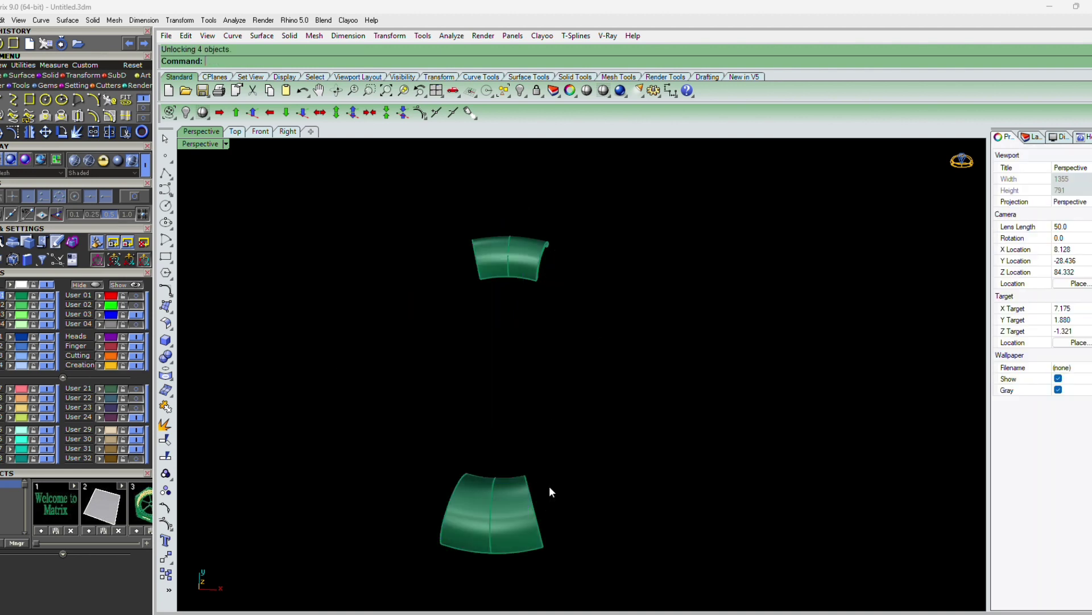
Extract copies of the outer arched faces from all four remaining segments.
{"action": "scroll", "coordinate": [521, 514], "scroll_direction": "up", "scroll_amount": 3}
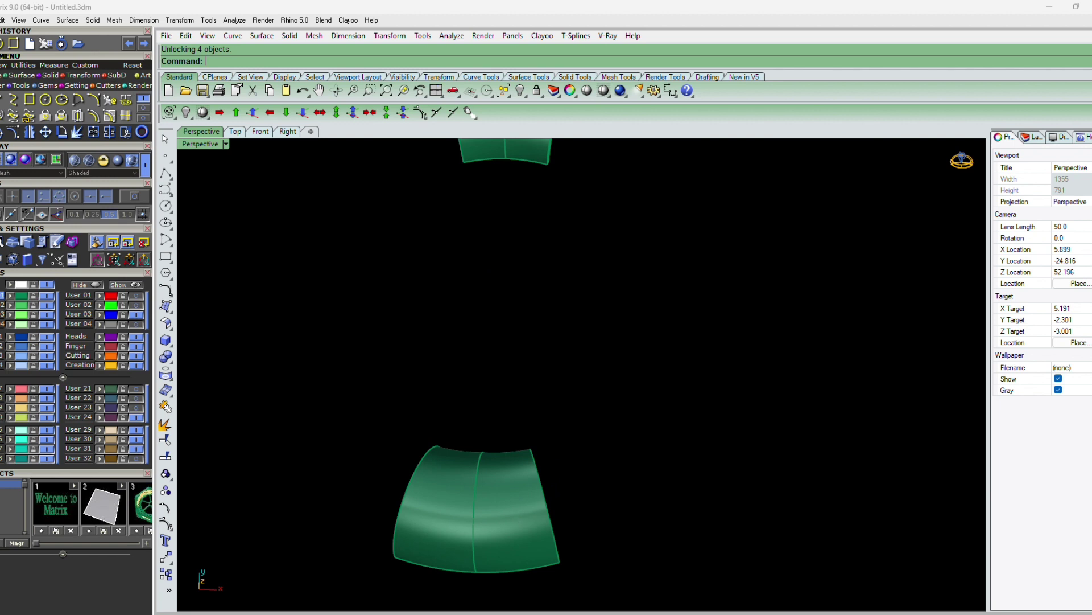
{"action": "key", "text": "ctrl+e"}
{"action": "left_click", "coordinate": [516, 514]}
{"action": "left_click", "coordinate": [455, 512]}
{"action": "scroll", "coordinate": [655, 512], "scroll_direction": "down", "scroll_amount": 4}
{"action": "right_click_drag", "start_coordinate": [663, 483], "coordinate": [511, 350]}
{"action": "scroll", "coordinate": [587, 293], "scroll_direction": "up", "scroll_amount": 4}
{"action": "left_click", "coordinate": [580, 277]}
{"action": "left_click", "coordinate": [545, 269]}
{"action": "scroll", "coordinate": [575, 291], "scroll_direction": "down", "scroll_amount": 6}
{"action": "key", "text": "Return"}
Extract copies of the inner arched faces from the undersides of the four segments.
{"action": "key", "text": "Return"}
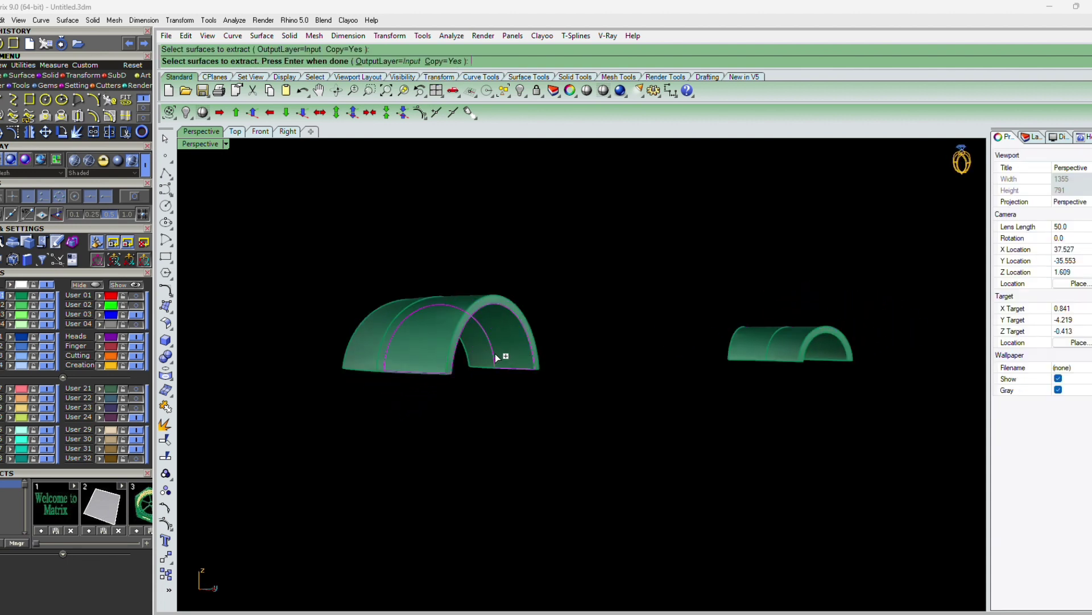
{"action": "right_click_drag", "start_coordinate": [488, 422], "coordinate": [774, 402]}
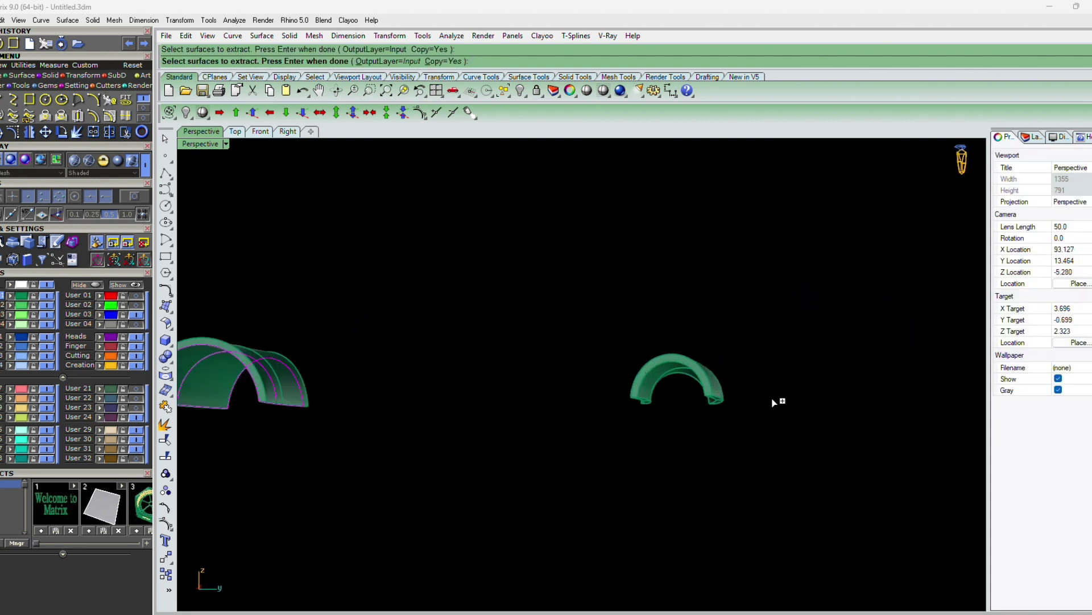
{"action": "scroll", "coordinate": [695, 405], "scroll_direction": "up", "scroll_amount": 6}
{"action": "right_click_drag", "start_coordinate": [695, 405], "coordinate": [643, 411]}
{"action": "key", "text": "Return"}
{"action": "scroll", "coordinate": [683, 374], "scroll_direction": "down", "scroll_amount": 6}
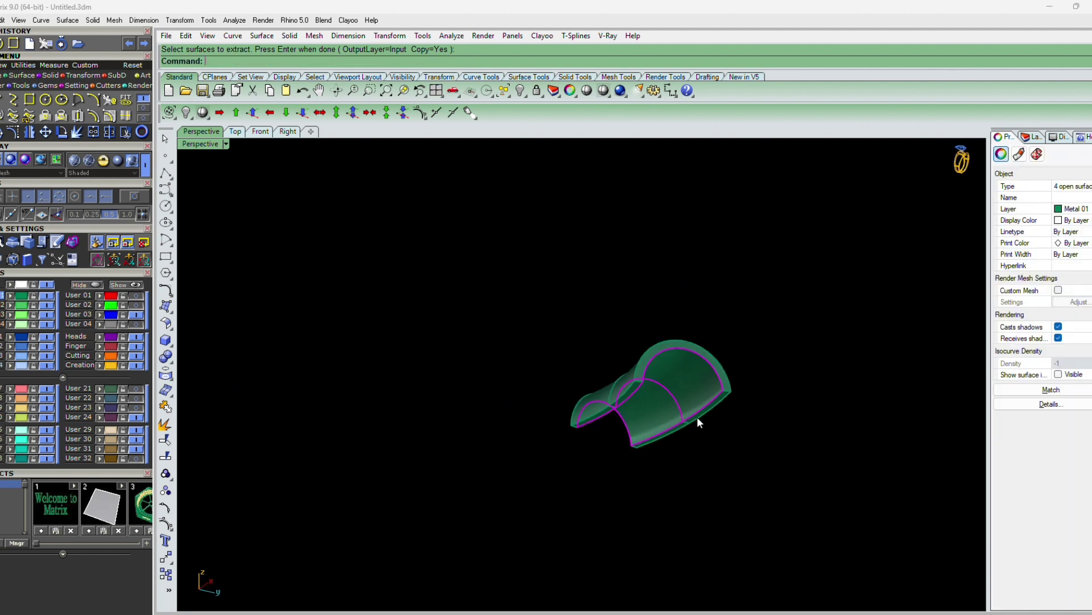
Delete the four original solid segments and unlock the extracted faces.
{"action": "left_click", "coordinate": [778, 352]}
{"action": "key", "text": "Return"}
{"action": "right_click_drag", "start_coordinate": [779, 352], "coordinate": [698, 377]}
{"action": "key", "text": "Delete"}
{"action": "key", "text": "ctrl+a"}
{"action": "key", "text": "Delete"}
{"action": "type", "text": "ul"}
{"action": "key", "text": "Return"}
Move the four outer arched surfaces to the layer following Metal 01 and turn that layer off.
{"action": "left_click", "coordinate": [698, 377]}
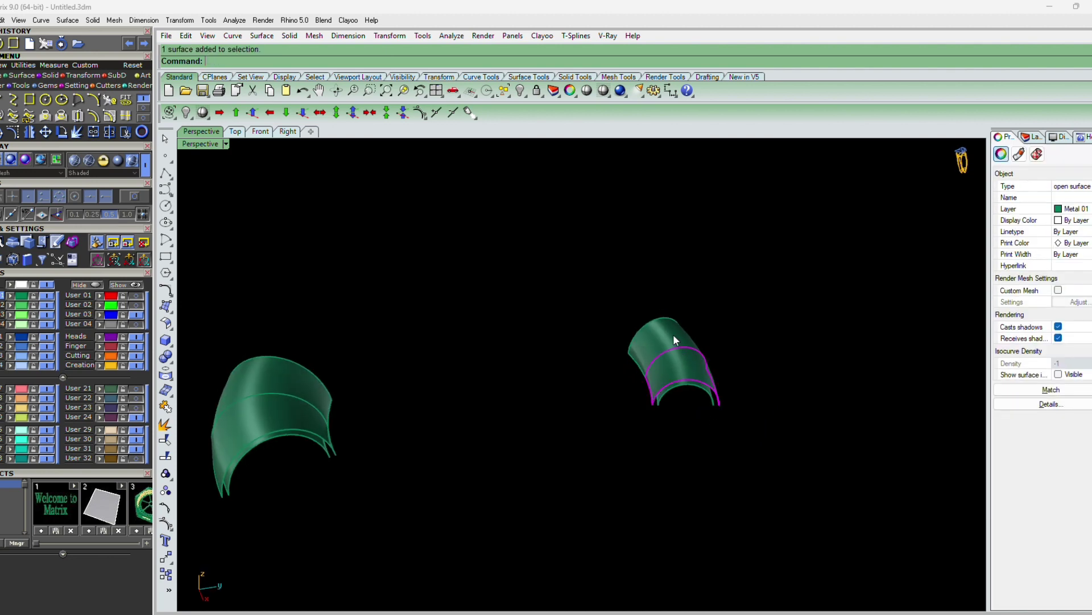
{"action": "left_click", "coordinate": [674, 334], "text": "shift"}
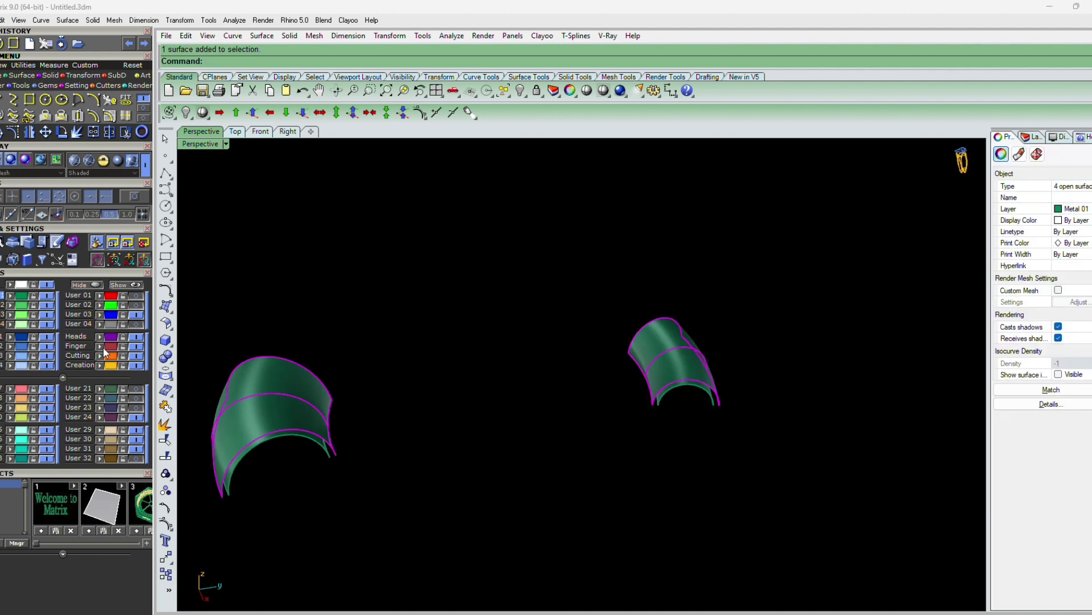
{"action": "left_click", "coordinate": [11, 306]}
{"action": "left_click", "coordinate": [42, 307]}
In the Top view, duplicate the two slanted side edges of both the larger and smaller surface pairs.
{"action": "key", "text": "ctrl+F1"}
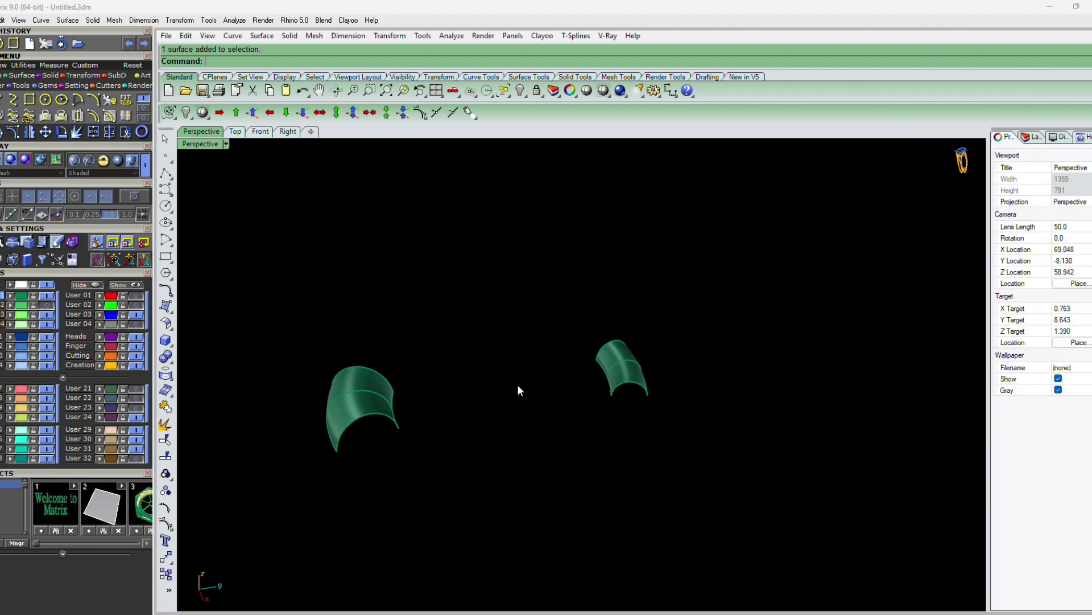
{"action": "scroll", "coordinate": [575, 468], "scroll_direction": "down", "scroll_amount": 4}
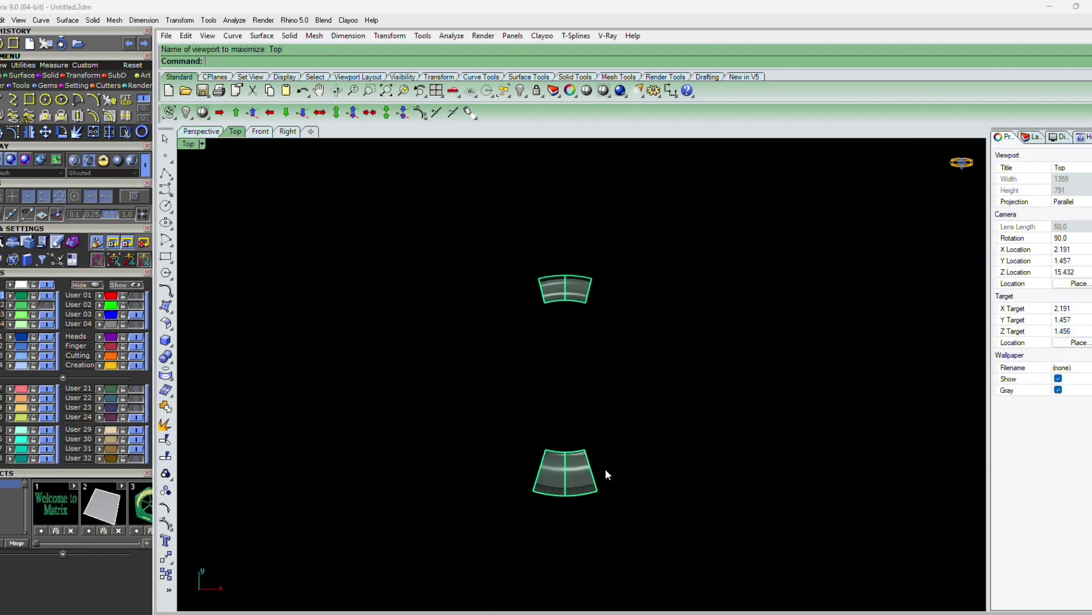
{"action": "scroll", "coordinate": [602, 469], "scroll_direction": "up", "scroll_amount": 4}
{"action": "type", "text": "de"}
{"action": "key", "text": "Return"}
{"action": "left_click", "coordinate": [586, 474]}
{"action": "left_click", "coordinate": [510, 471]}
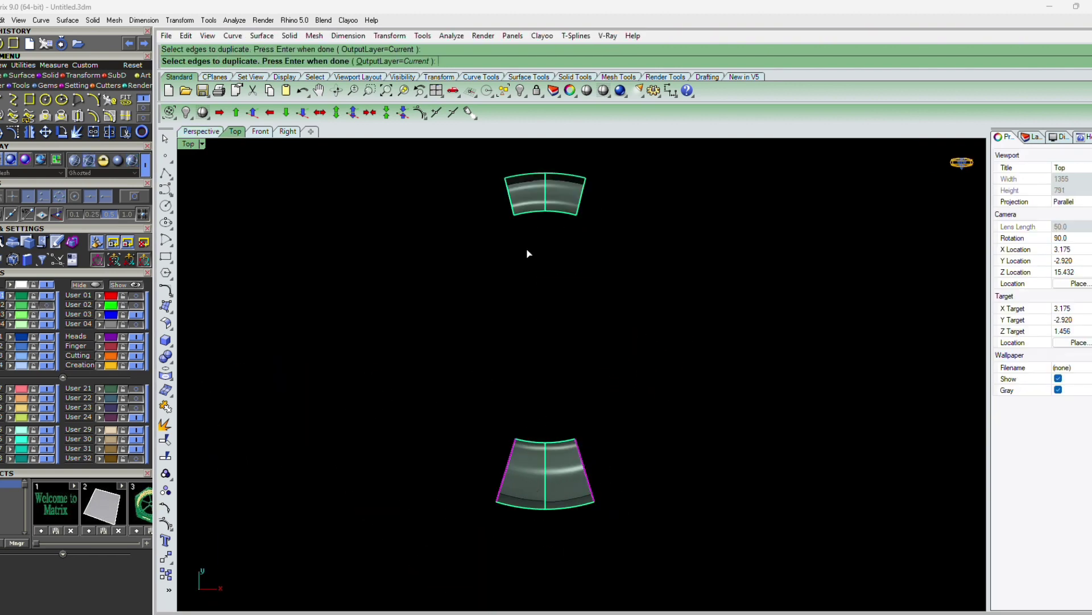
{"action": "left_click", "coordinate": [514, 202]}
{"action": "left_click", "coordinate": [582, 202]}
{"action": "key", "text": "Return"}
Duplicate the curved inner and outer edges of both surface pairs and join them into continuous curves.
{"action": "key", "text": "Return"}
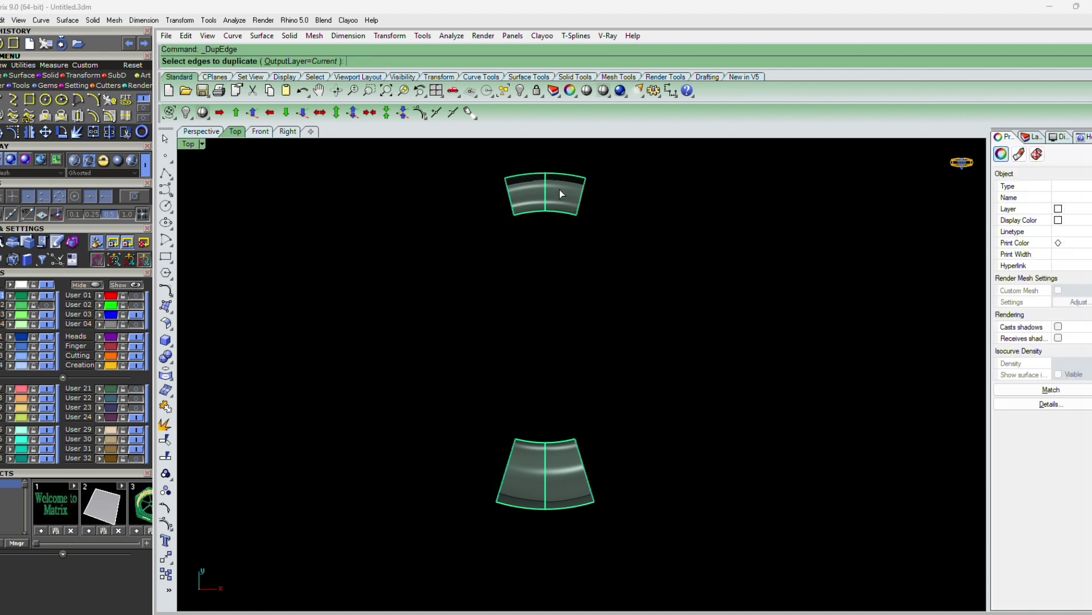
{"action": "left_click", "coordinate": [561, 176]}
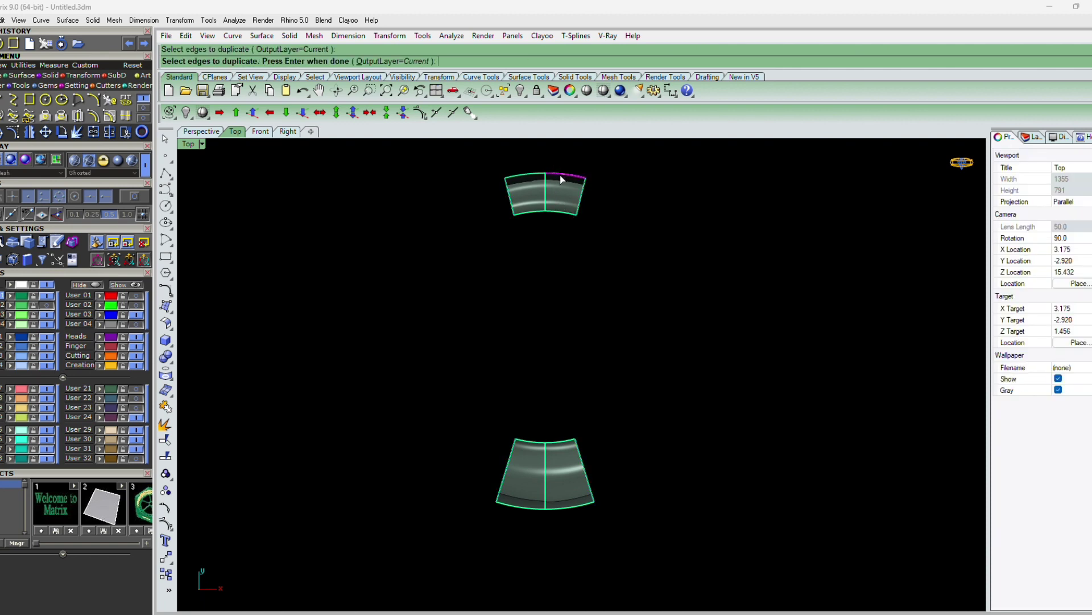
{"action": "left_click", "coordinate": [534, 177]}
{"action": "left_click", "coordinate": [537, 212]}
{"action": "left_click", "coordinate": [558, 214]}
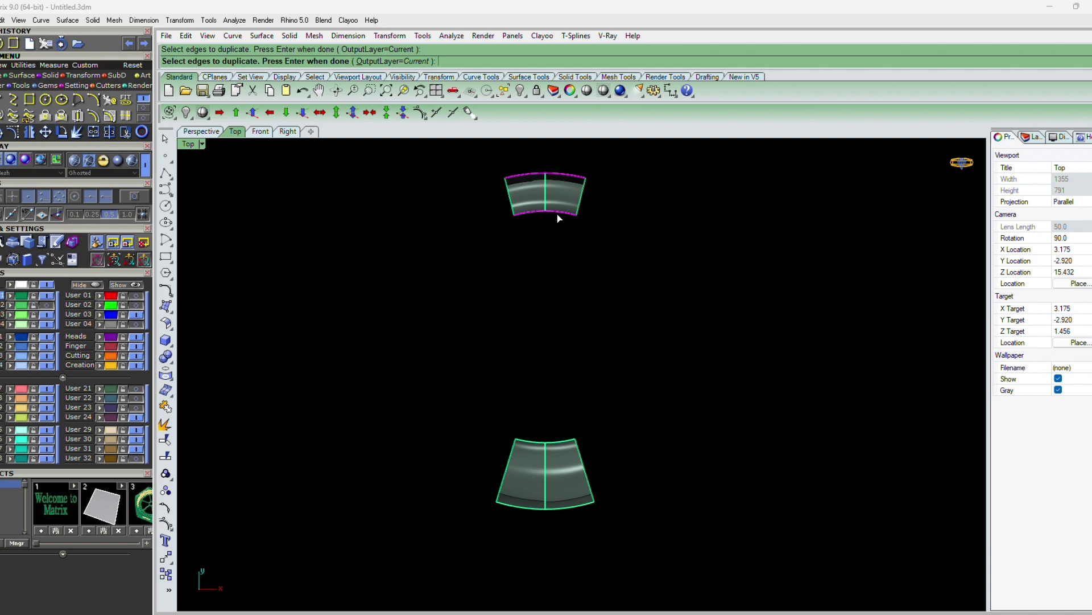
{"action": "left_click", "coordinate": [555, 442]}
{"action": "left_click", "coordinate": [559, 509]}
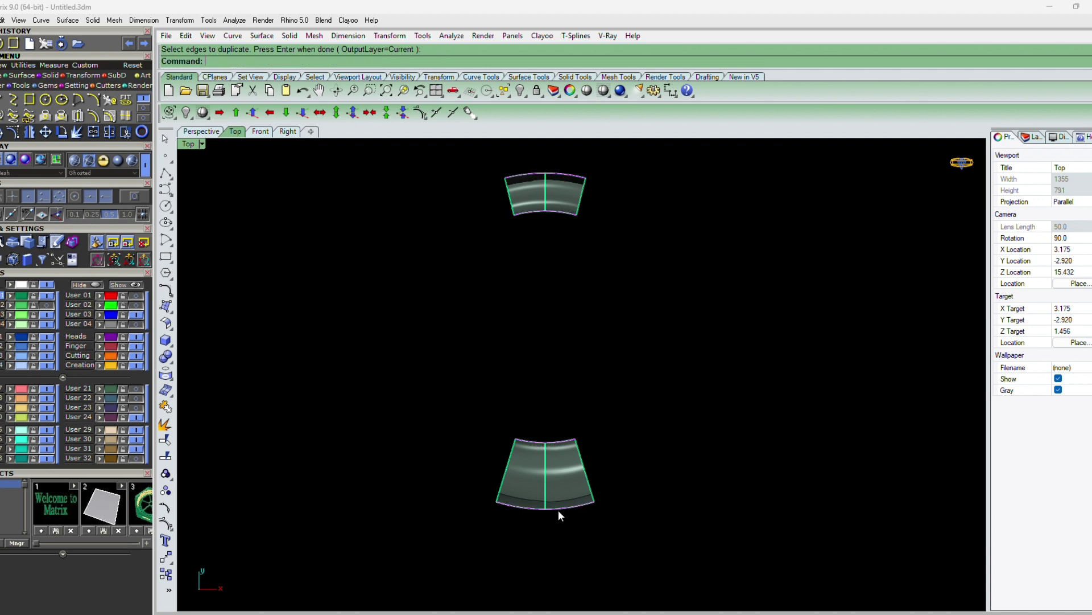
{"action": "key", "text": "Return"}
{"action": "scroll", "coordinate": [558, 510], "scroll_direction": "down", "scroll_amount": 1}
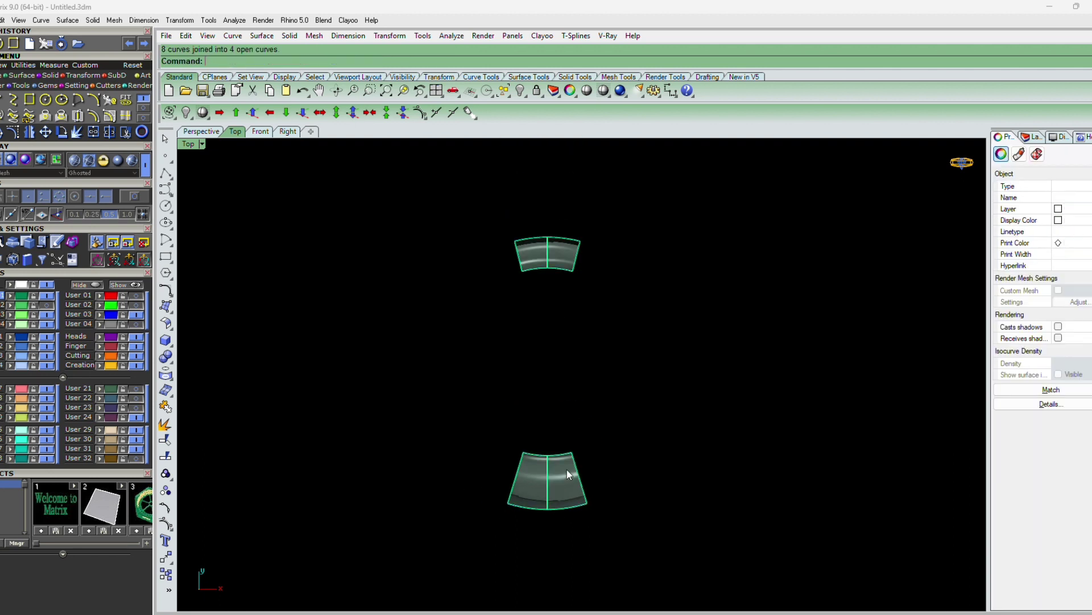
{"action": "key", "text": "Escape"}
Duplicate the shared centre edge of the smaller surface pair and of the larger pair.
{"action": "scroll", "coordinate": [557, 273], "scroll_direction": "up", "scroll_amount": 2}
{"action": "key", "text": "Return"}
{"action": "left_click", "coordinate": [542, 245]}
{"action": "key", "text": "Return"}
{"action": "key", "text": "Return"}
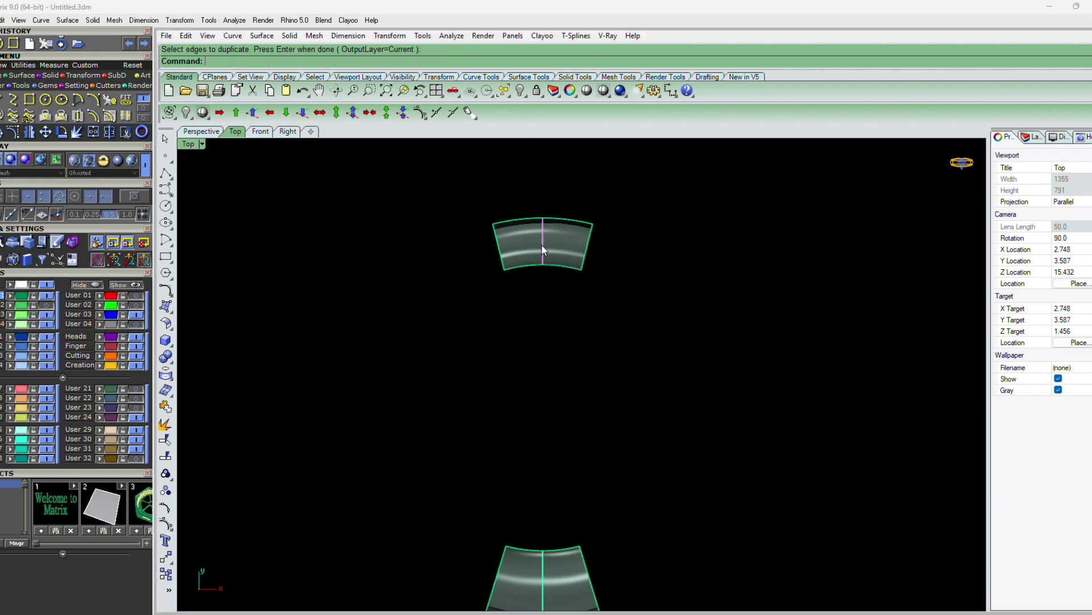
{"action": "scroll", "coordinate": [541, 246], "scroll_direction": "down", "scroll_amount": 6}
{"action": "key", "text": "Return"}
{"action": "left_click", "coordinate": [541, 437]}
{"action": "key", "text": "Return"}
{"action": "key", "text": "Return"}
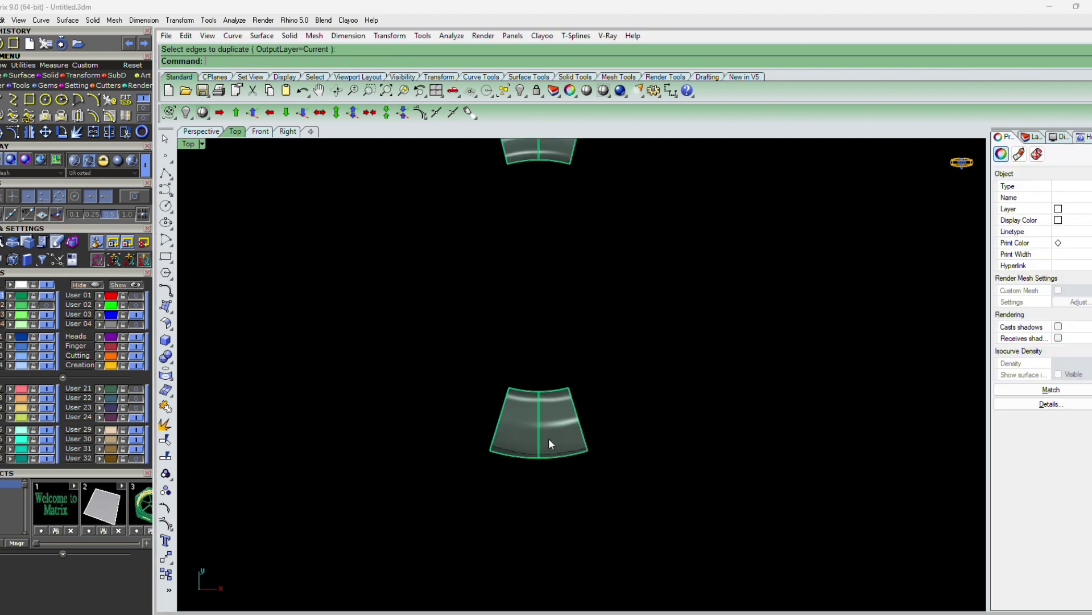
Extract the U isocurve through the midpoint of the centre edge on both halves of the larger surface pair.
{"action": "scroll", "coordinate": [549, 439], "scroll_direction": "up", "scroll_amount": 3}
{"action": "left_click", "coordinate": [127, 122]}
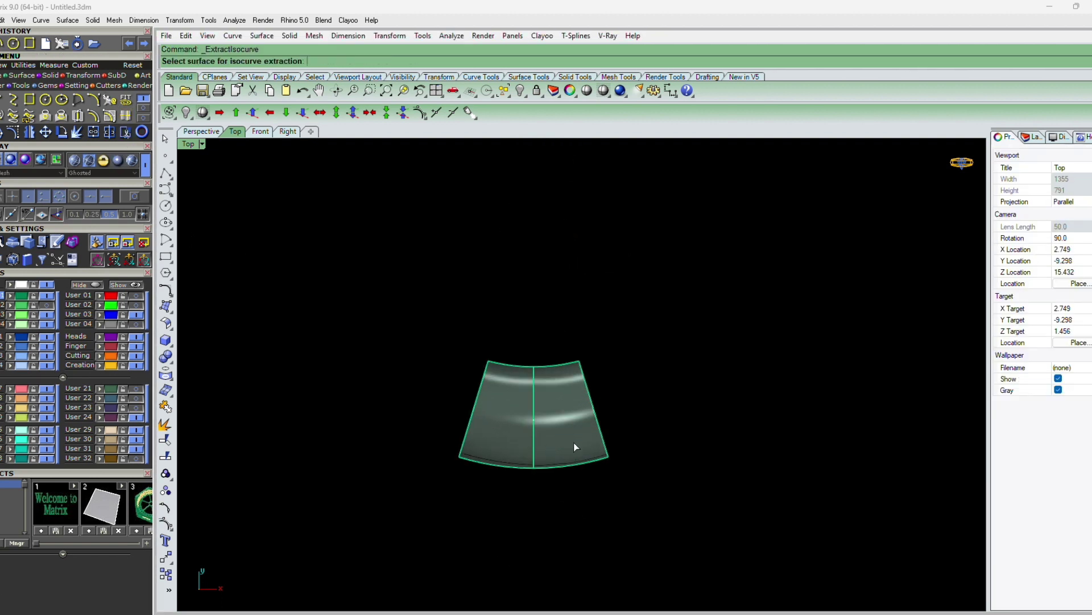
{"action": "left_click", "coordinate": [578, 446]}
{"action": "scroll", "coordinate": [538, 420], "scroll_direction": "up", "scroll_amount": 3}
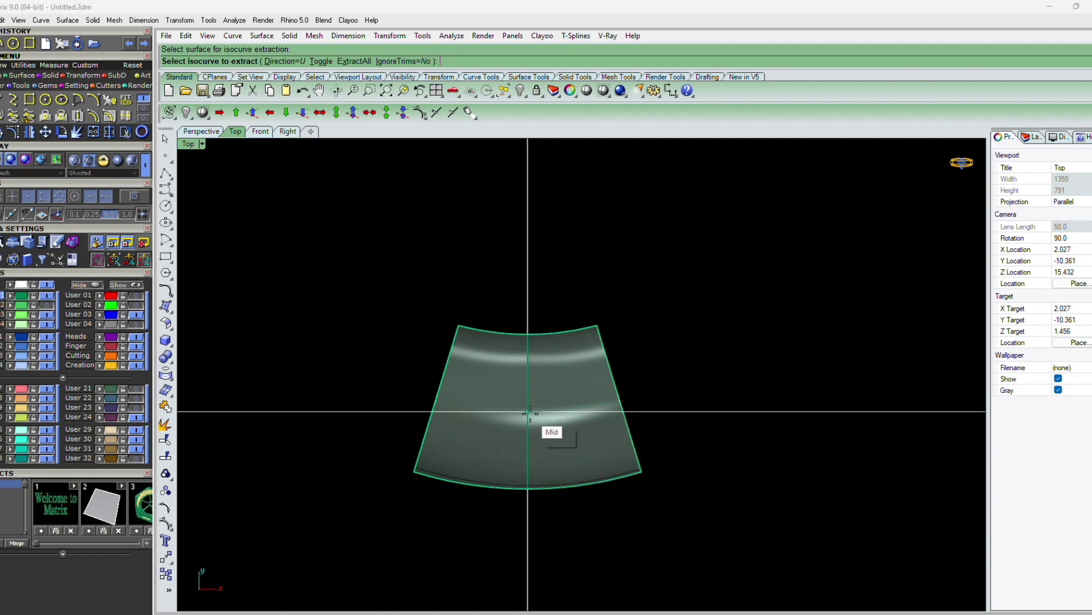
{"action": "left_click", "coordinate": [529, 413]}
{"action": "key", "text": "Return"}
{"action": "key", "text": "Return"}
{"action": "left_click", "coordinate": [510, 432]}
{"action": "left_click", "coordinate": [522, 414]}
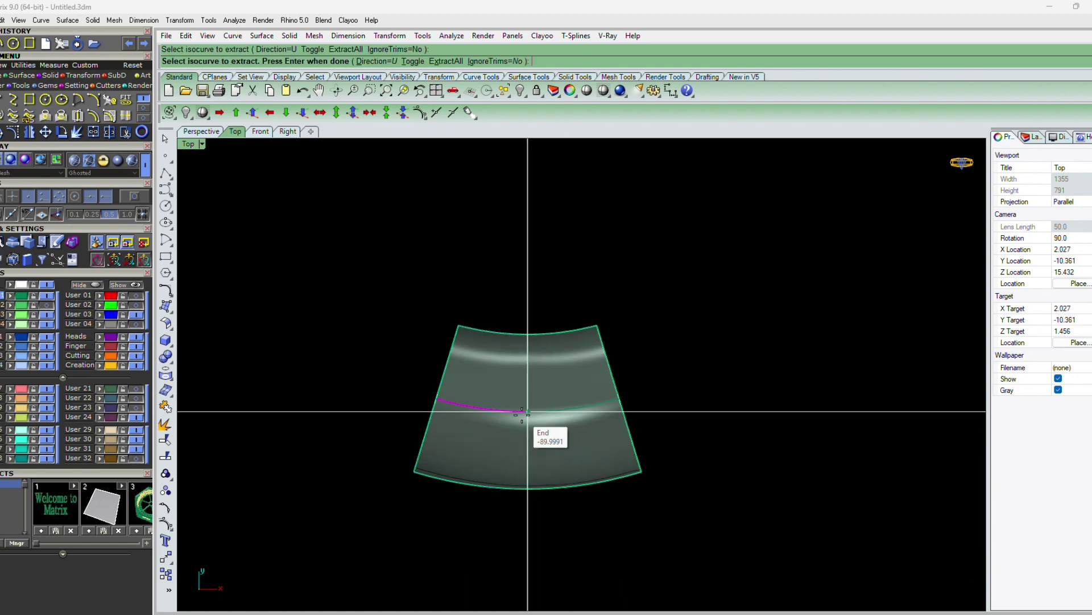
{"action": "key", "text": "Return"}
Extract the U isocurve through the midpoint of the centre edge on both halves of the smaller surface pair.
{"action": "scroll", "coordinate": [515, 493], "scroll_direction": "down", "scroll_amount": 10}
{"action": "scroll", "coordinate": [524, 341], "scroll_direction": "up", "scroll_amount": 7}
{"action": "key", "text": "Escape"}
{"action": "scroll", "coordinate": [523, 343], "scroll_direction": "up", "scroll_amount": 2}
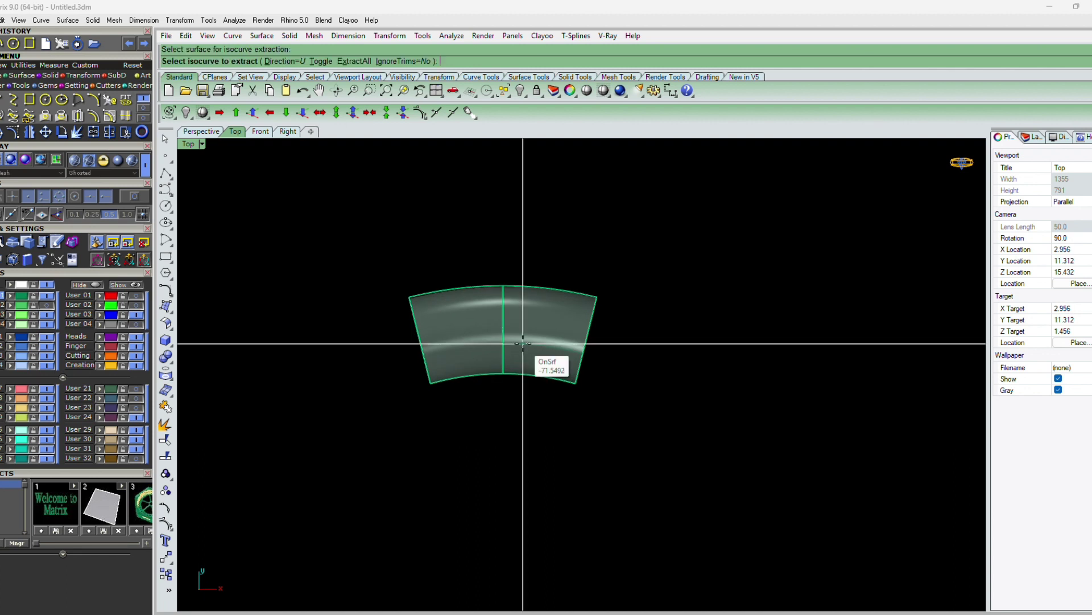
{"action": "key", "text": "Return"}
{"action": "left_click", "coordinate": [489, 340]}
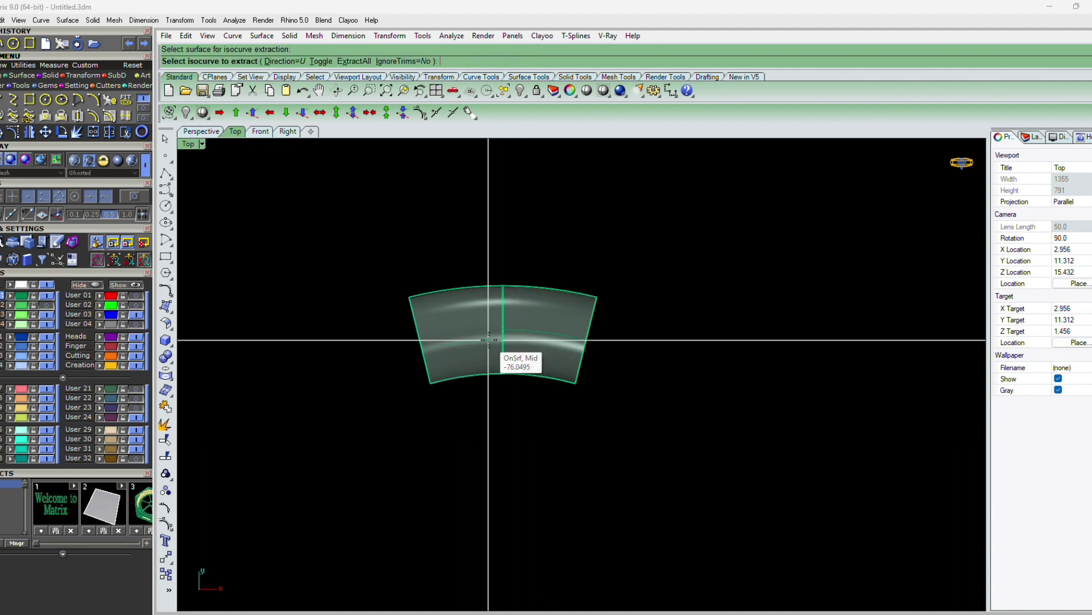
{"action": "left_click", "coordinate": [503, 330]}
{"action": "key", "text": "Return"}
Delete the smaller and larger surface pairs, keeping only their extracted curves.
{"action": "left_click", "coordinate": [507, 337]}
{"action": "left_click", "coordinate": [474, 345], "text": "shift"}
{"action": "scroll", "coordinate": [492, 299], "scroll_direction": "down", "scroll_amount": 10}
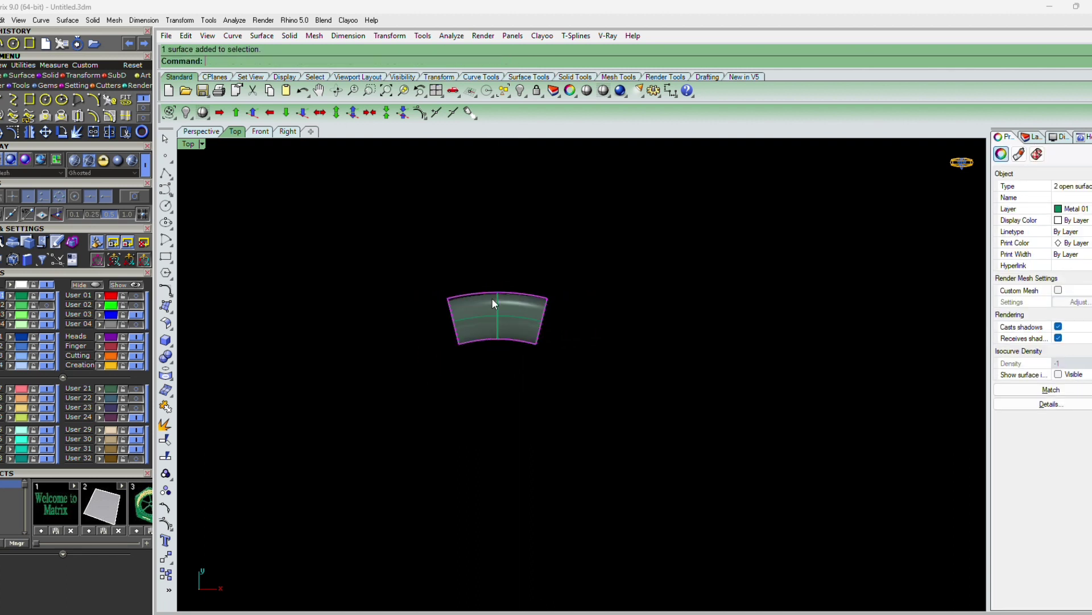
{"action": "key", "text": "Delete"}
{"action": "scroll", "coordinate": [516, 506], "scroll_direction": "up", "scroll_amount": 8}
{"action": "left_click", "coordinate": [507, 529]}
{"action": "left_click", "coordinate": [467, 531], "text": "shift"}
{"action": "key", "text": "Delete"}
Join the two isocurve halves crossing the middle of each curve set into a single curve.
{"action": "scroll", "coordinate": [499, 527], "scroll_direction": "down", "scroll_amount": 5}
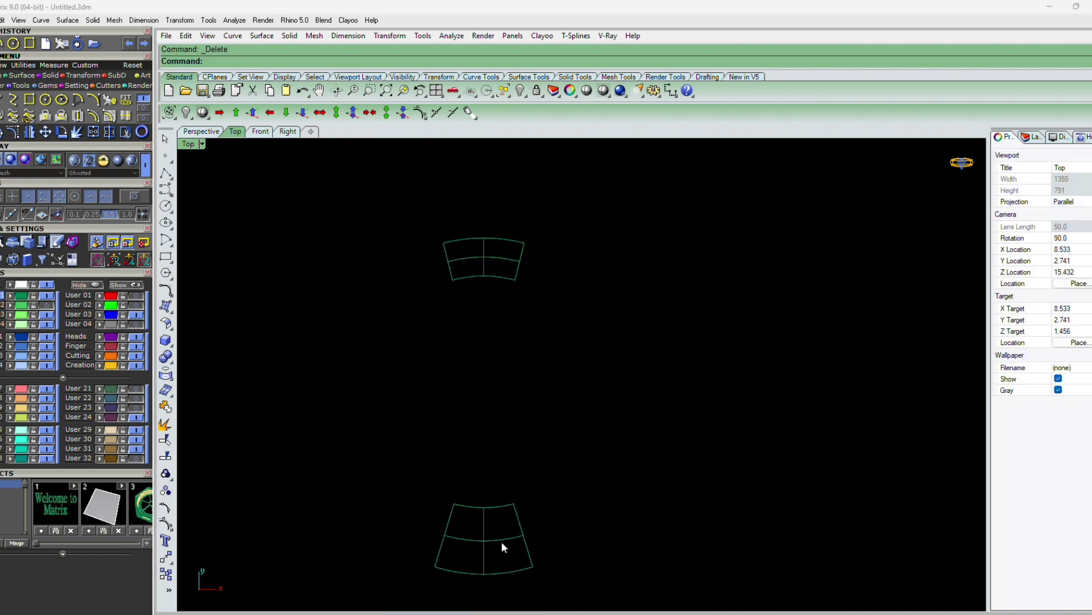
{"action": "left_click", "coordinate": [501, 540]}
{"action": "left_click", "coordinate": [472, 539], "text": "shift"}
{"action": "scroll", "coordinate": [473, 541], "scroll_direction": "up", "scroll_amount": 3}
{"action": "key", "text": "ctrl+j"}
{"action": "scroll", "coordinate": [477, 546], "scroll_direction": "down", "scroll_amount": 2}
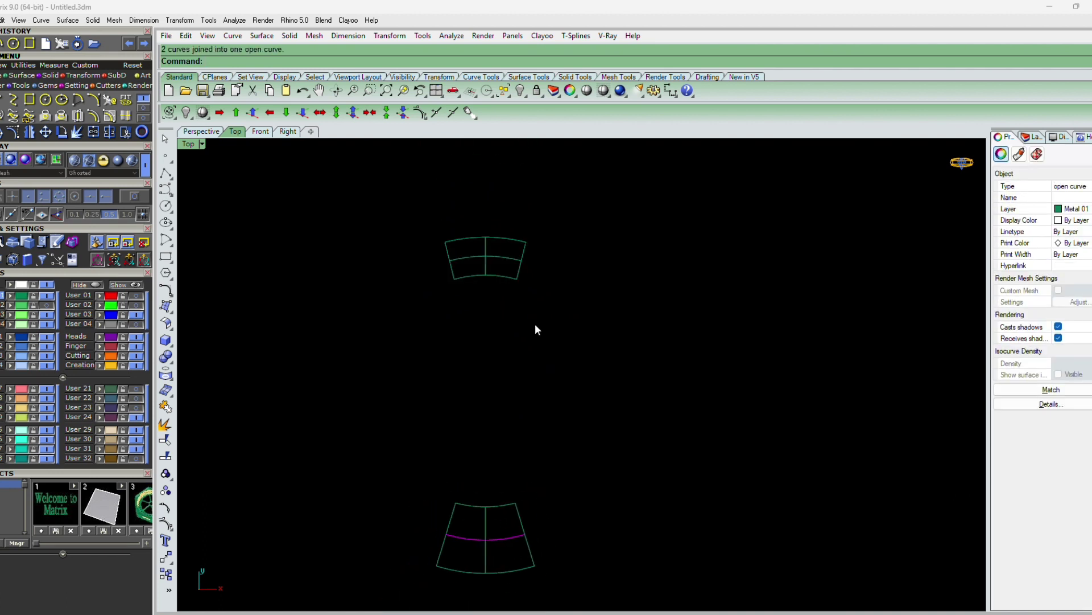
{"action": "left_click", "coordinate": [504, 251]}
{"action": "key", "text": "Escape"}
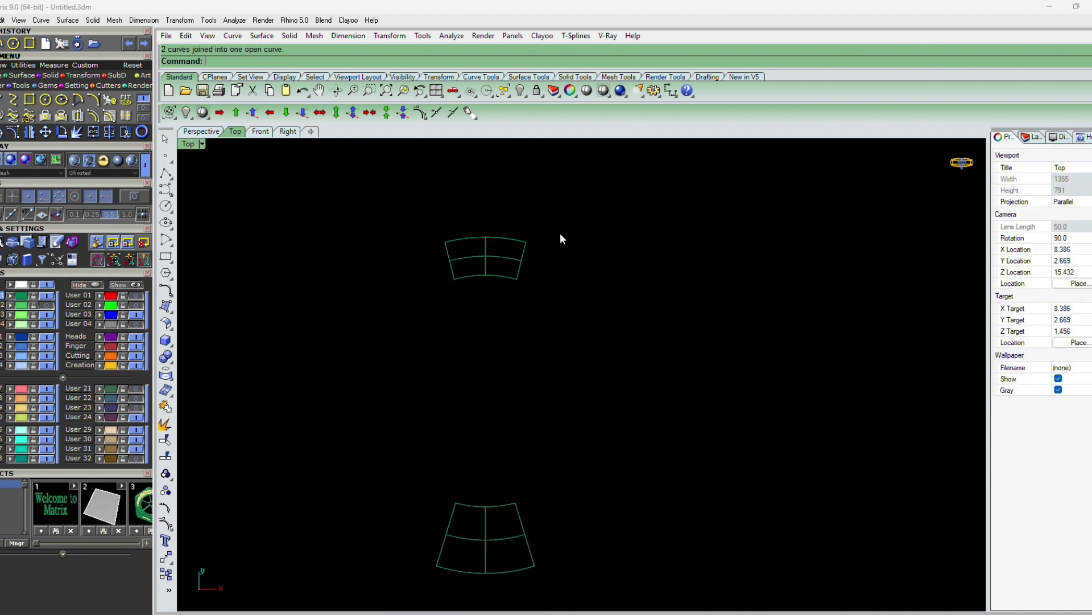
Create a network surface from each of the two curve sets, with 0.01 tolerances and Position edge matching for the larger set.
{"action": "left_click_drag", "start_coordinate": [560, 233], "coordinate": [409, 319]}
{"action": "type", "text": "ns"}
{"action": "key", "text": "Return"}
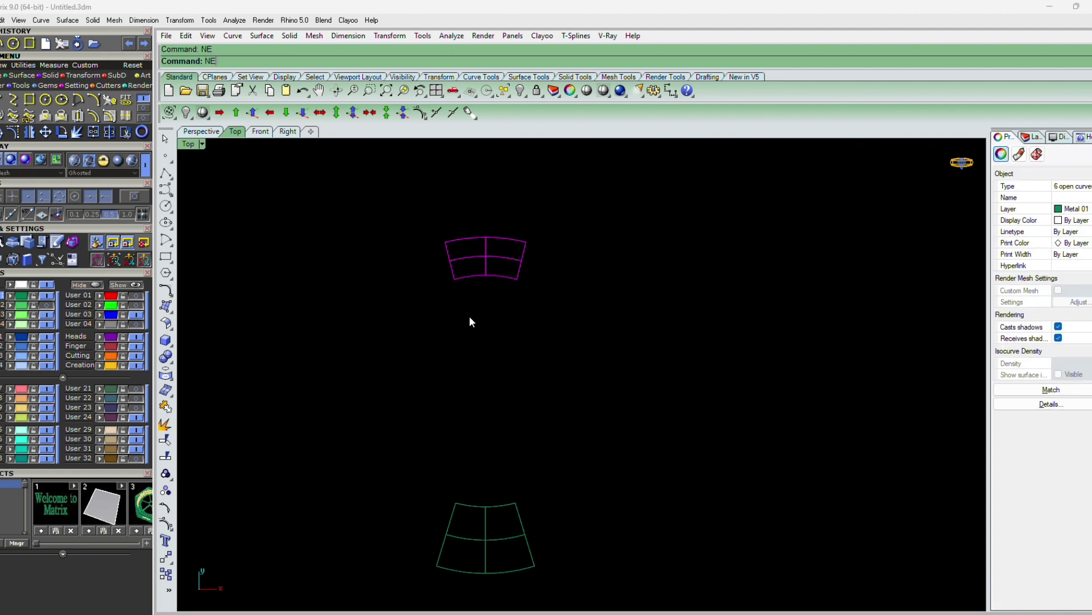
{"action": "key", "text": "Return"}
{"action": "right_click_drag", "start_coordinate": [567, 475], "coordinate": [584, 415]}
{"action": "left_click_drag", "start_coordinate": [603, 387], "coordinate": [436, 562]}
{"action": "type", "text": "ns"}
{"action": "key", "text": "Return"}
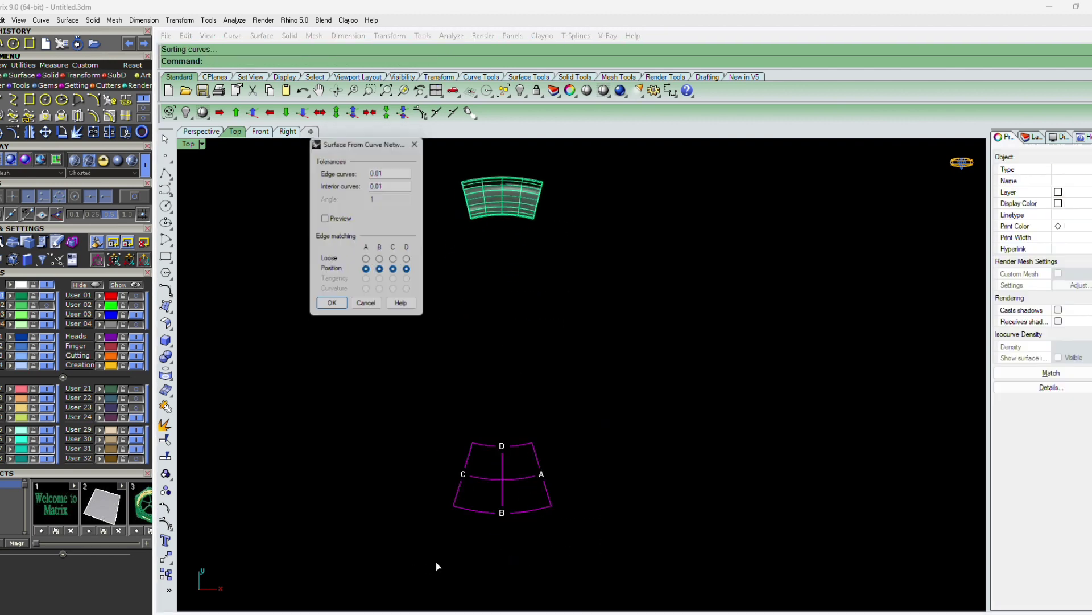
{"action": "key", "text": "Return"}
Delete all the construction curves and turn off isocurve display on the two new surfaces.
{"action": "type", "text": "sc"}
{"action": "key", "text": "Return"}
{"action": "scroll", "coordinate": [569, 484], "scroll_direction": "down", "scroll_amount": 4}
{"action": "key", "text": "Delete"}
{"action": "left_click_drag", "start_coordinate": [632, 246], "coordinate": [468, 537]}
{"action": "left_click", "coordinate": [1059, 375]}
{"action": "key", "text": "Escape"}
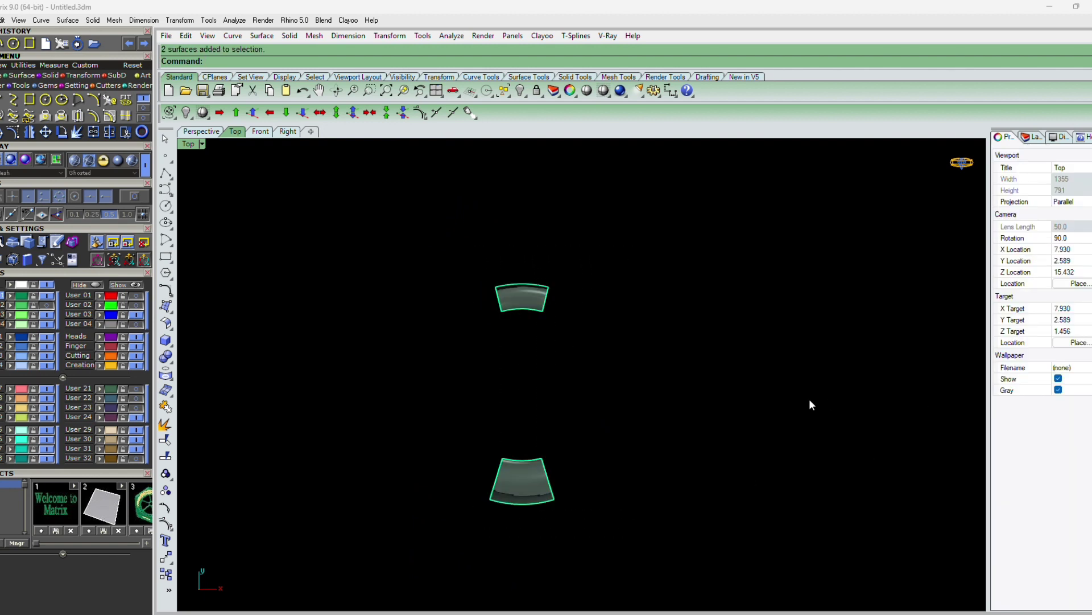
In the Perspective view, duplicate the side edges of the larger outer surface pair and join them into two continuous curves.
{"action": "key", "text": "ctrl+F4"}
{"action": "right_click_drag", "start_coordinate": [808, 398], "coordinate": [597, 371]}
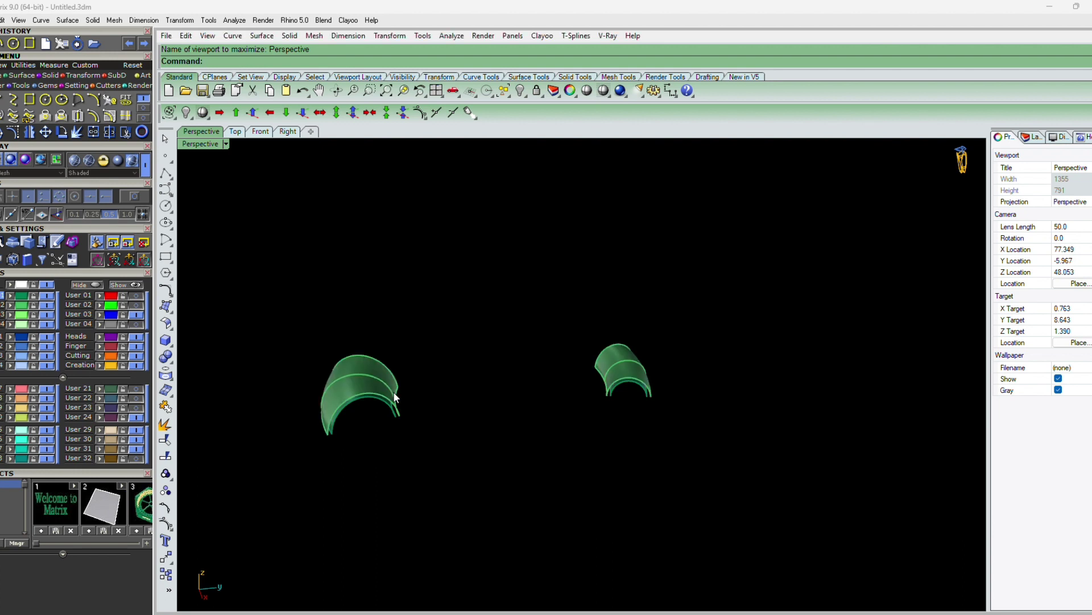
{"action": "scroll", "coordinate": [374, 385], "scroll_direction": "up", "scroll_amount": 3}
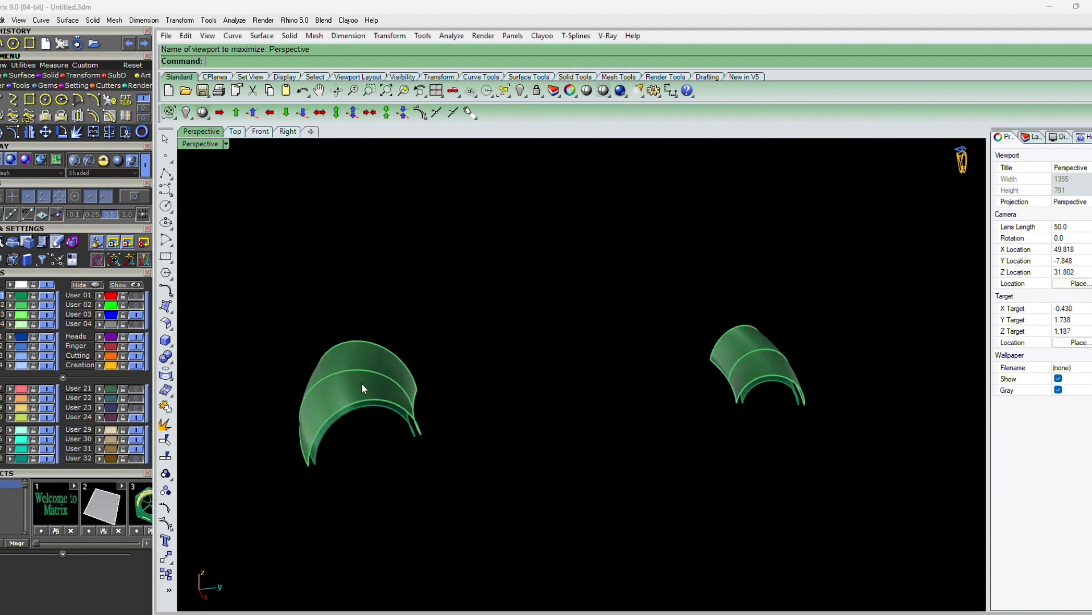
{"action": "left_click", "coordinate": [363, 373]}
{"action": "right_click_drag", "start_coordinate": [367, 360], "coordinate": [437, 405]}
{"action": "scroll", "coordinate": [416, 418], "scroll_direction": "up", "scroll_amount": 4}
{"action": "key", "text": "Escape"}
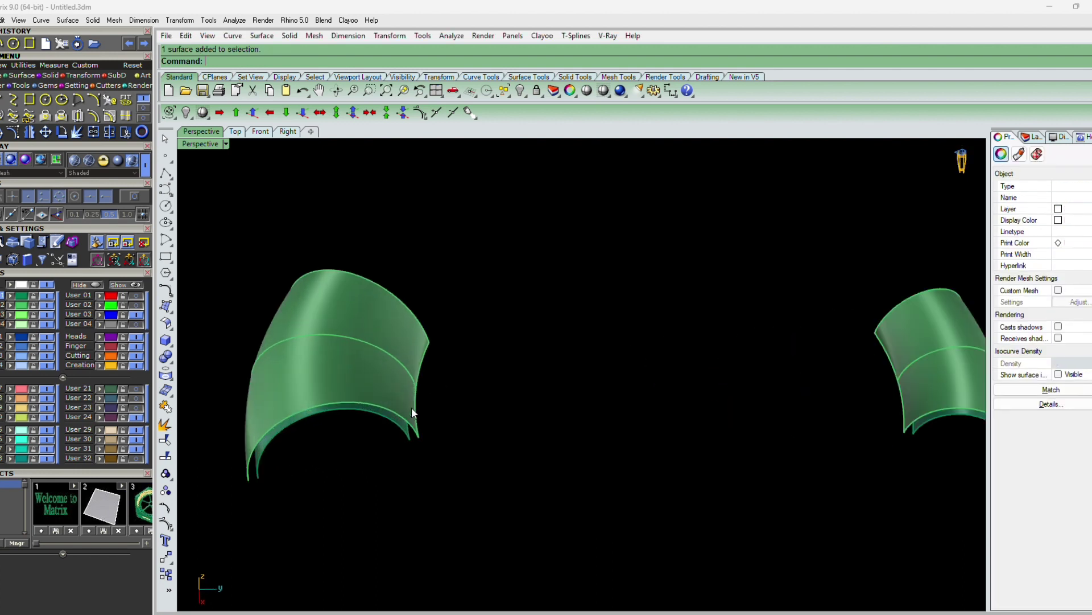
{"action": "right_click", "coordinate": [416, 407]}
{"action": "left_click", "coordinate": [417, 405]}
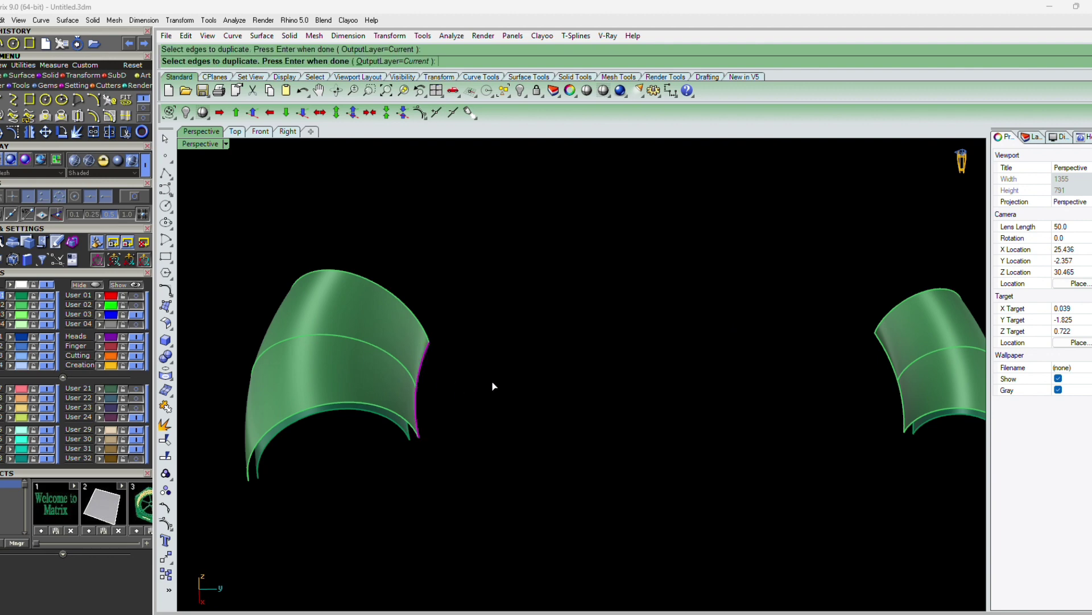
{"action": "right_click_drag", "start_coordinate": [492, 385], "coordinate": [397, 508]}
{"action": "left_click", "coordinate": [382, 520]}
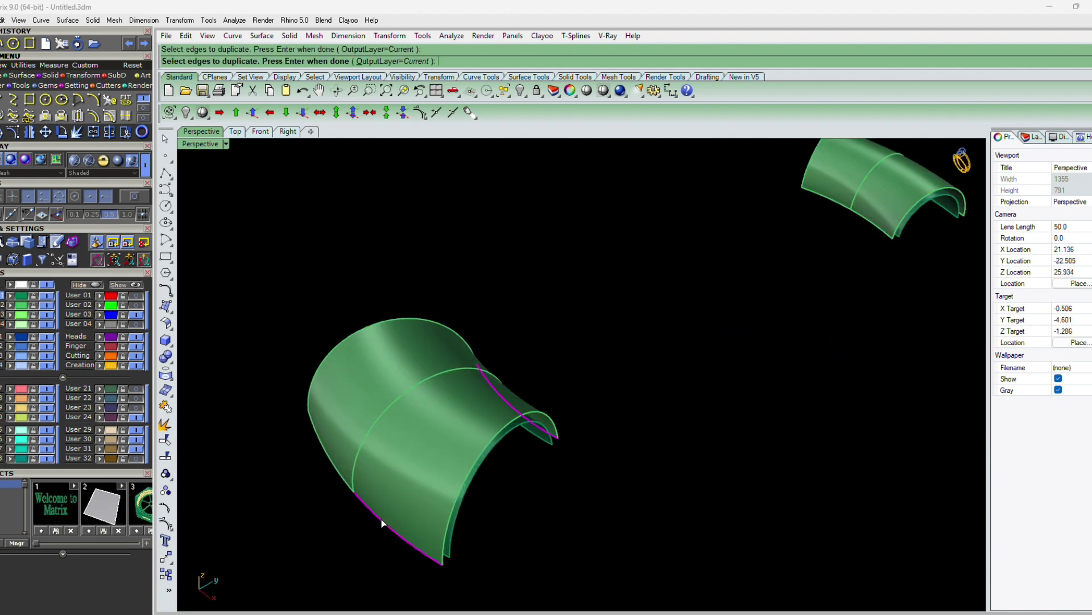
{"action": "left_click", "coordinate": [344, 485]}
{"action": "key", "text": "Return"}
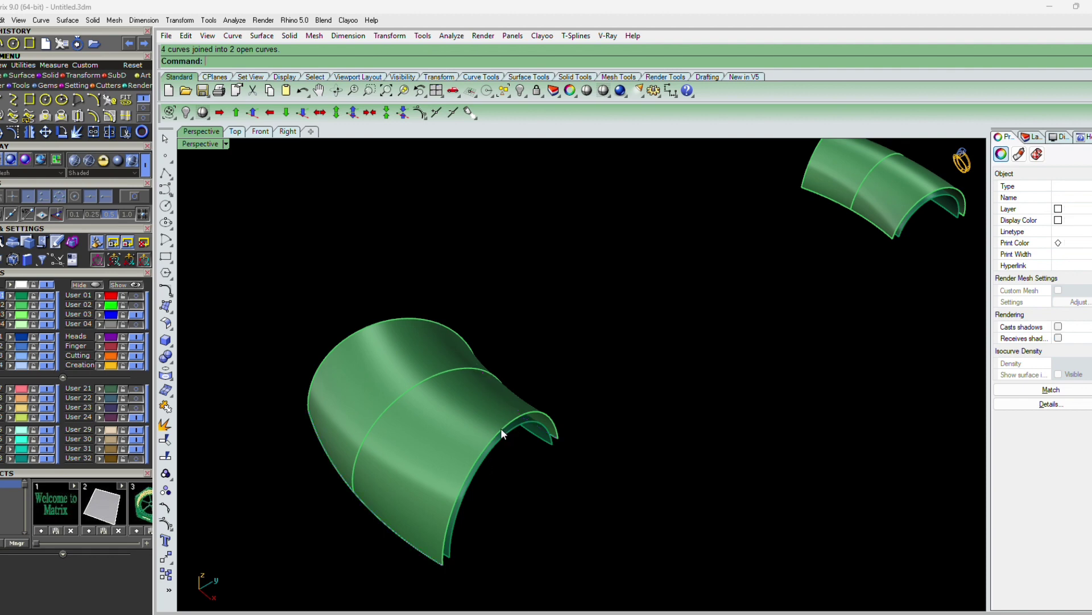
Duplicate the two arched end edges and the shared centre edge of the larger outer surface pair.
{"action": "key", "text": "Return"}
{"action": "left_click", "coordinate": [501, 428]}
{"action": "left_click", "coordinate": [436, 371]}
{"action": "key", "text": "Return"}
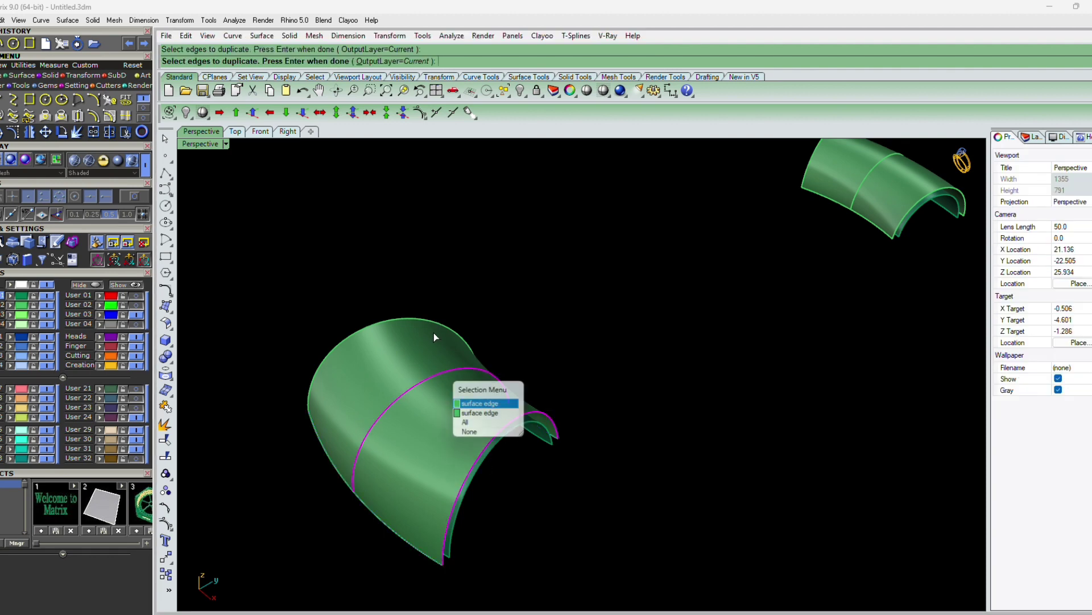
{"action": "left_click", "coordinate": [423, 319]}
{"action": "key", "text": "Return"}
Duplicate the side edges of the smaller outer surface pair and join them into two continuous curves.
{"action": "scroll", "coordinate": [458, 501], "scroll_direction": "down", "scroll_amount": 4}
{"action": "left_click", "coordinate": [747, 442]}
{"action": "scroll", "coordinate": [747, 448], "scroll_direction": "up", "scroll_amount": 4}
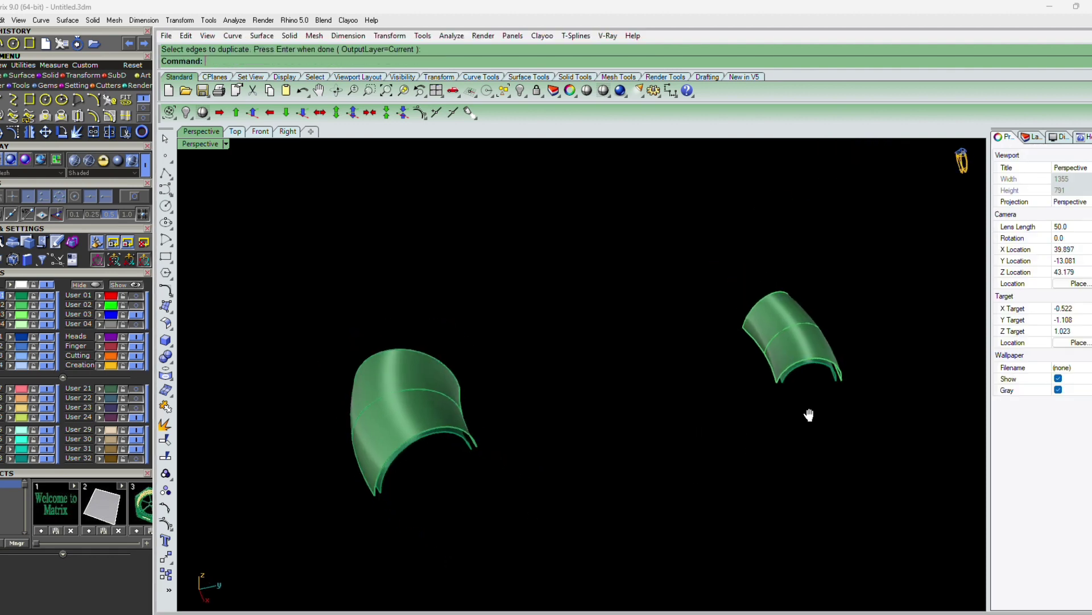
{"action": "key", "text": "Return"}
{"action": "left_click", "coordinate": [665, 402]}
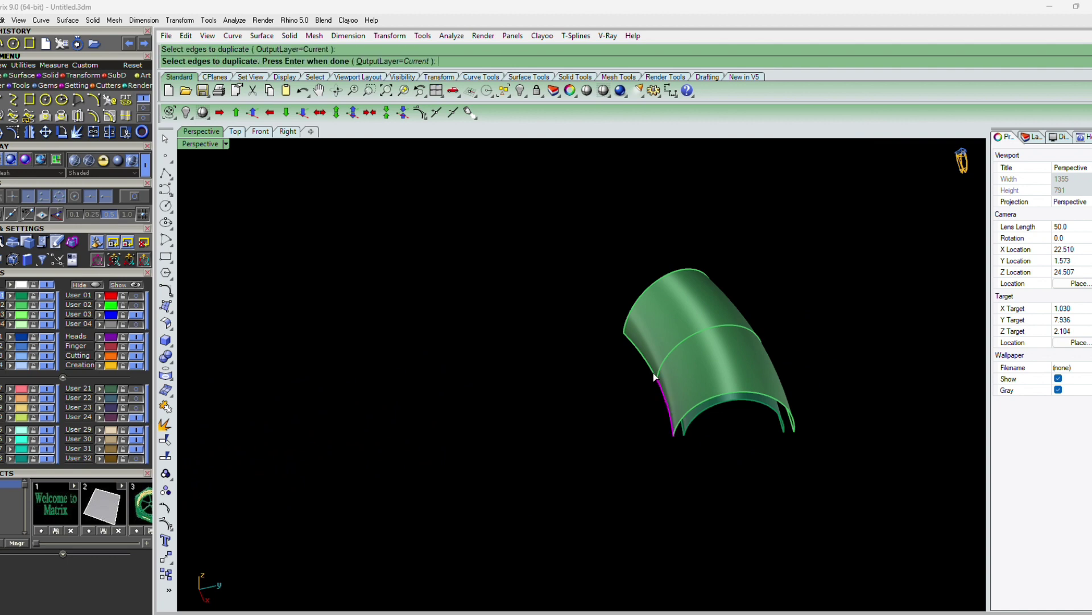
{"action": "right_click_drag", "start_coordinate": [654, 373], "coordinate": [662, 478]}
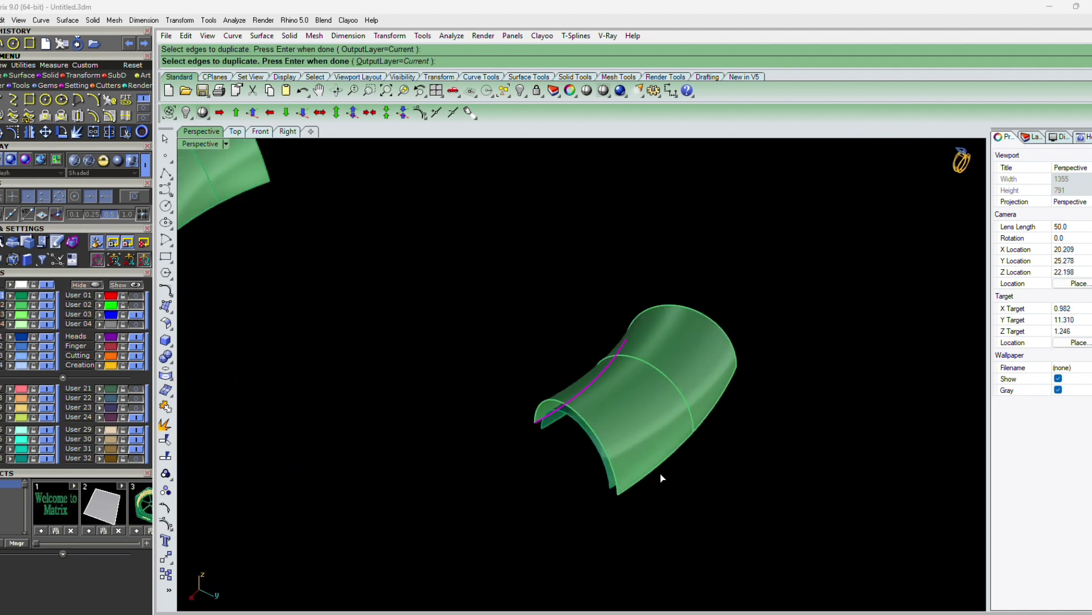
{"action": "left_click", "coordinate": [705, 422]}
{"action": "key", "text": "Return"}
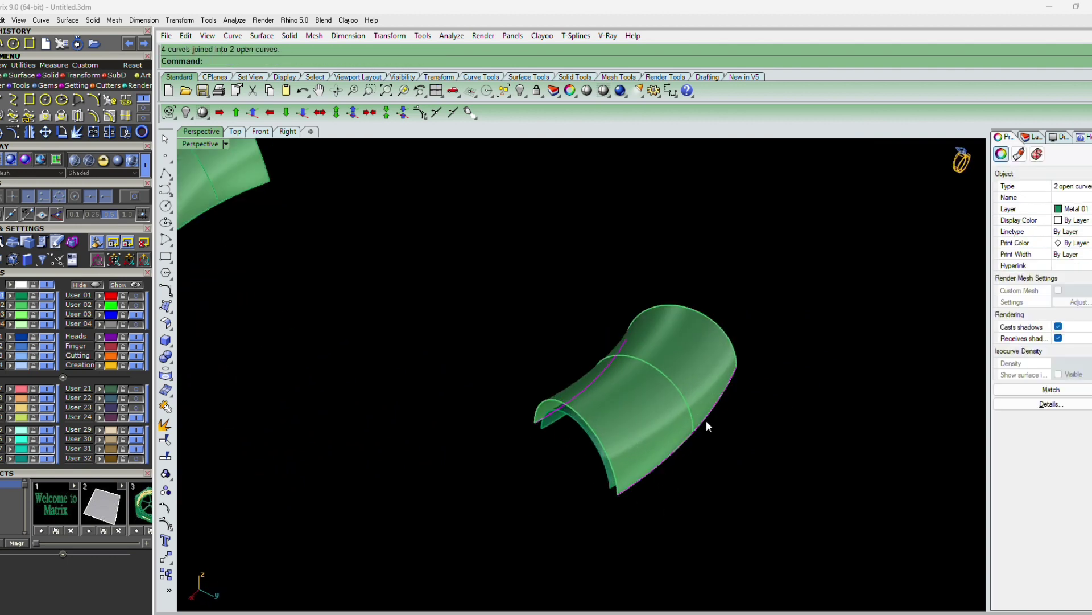
{"action": "key", "text": "Escape"}
Duplicate the two arched end edges and the shared centre edge of the smaller outer surface pair.
{"action": "key", "text": "Return"}
{"action": "left_click", "coordinate": [608, 458]}
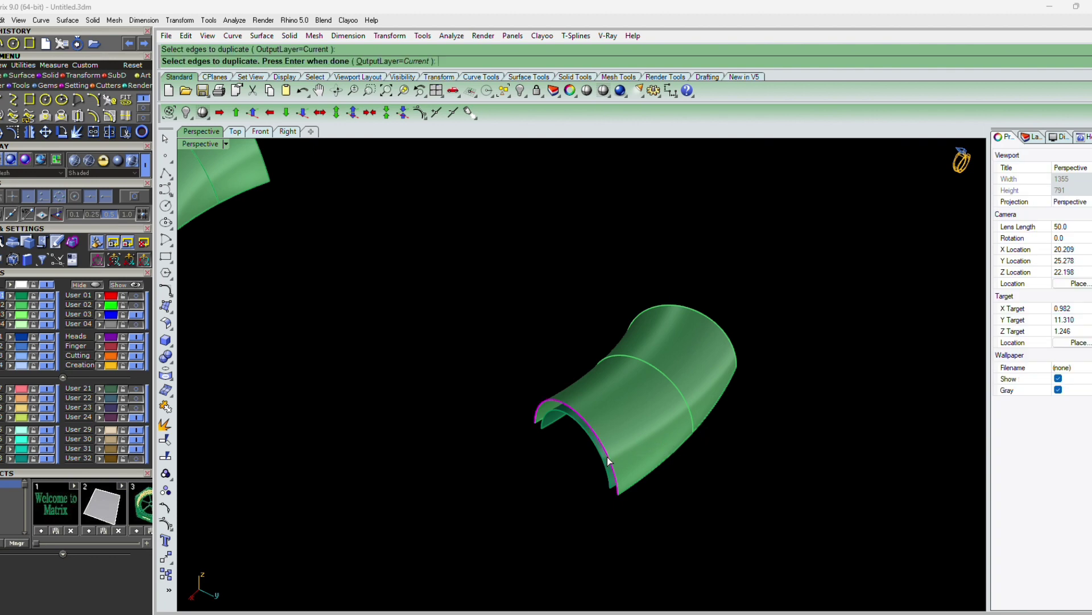
{"action": "left_click", "coordinate": [673, 379]}
{"action": "left_click", "coordinate": [698, 409]}
{"action": "left_click", "coordinate": [695, 310]}
{"action": "key", "text": "Return"}
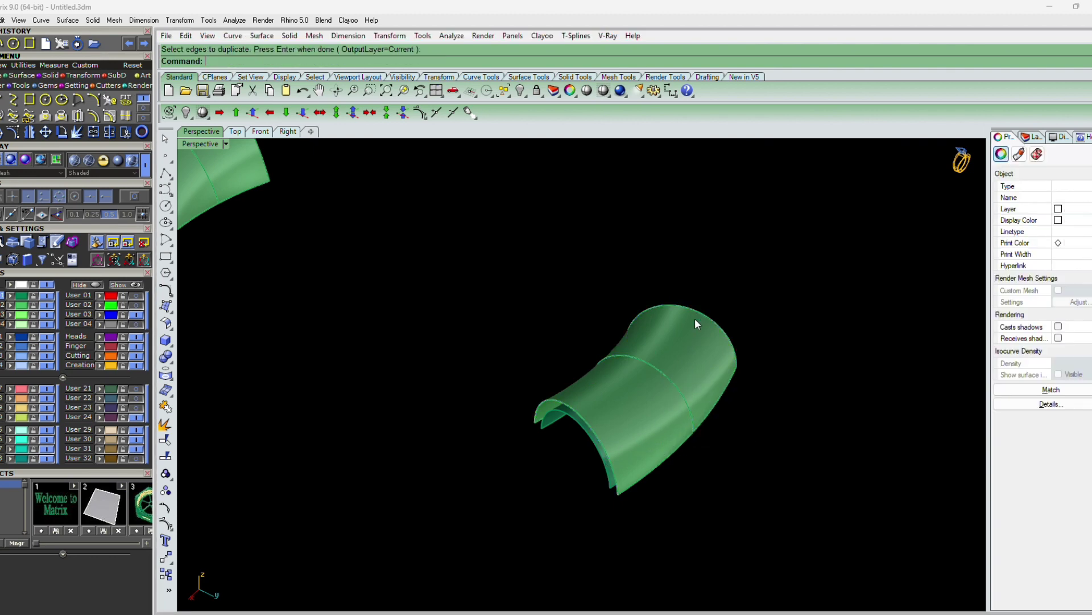
Extract the U isocurve through the midpoint of the centre edge on both halves of the larger outer surface pair.
{"action": "scroll", "coordinate": [724, 398], "scroll_direction": "down", "scroll_amount": 6}
{"action": "right_click_drag", "start_coordinate": [535, 392], "coordinate": [482, 389]}
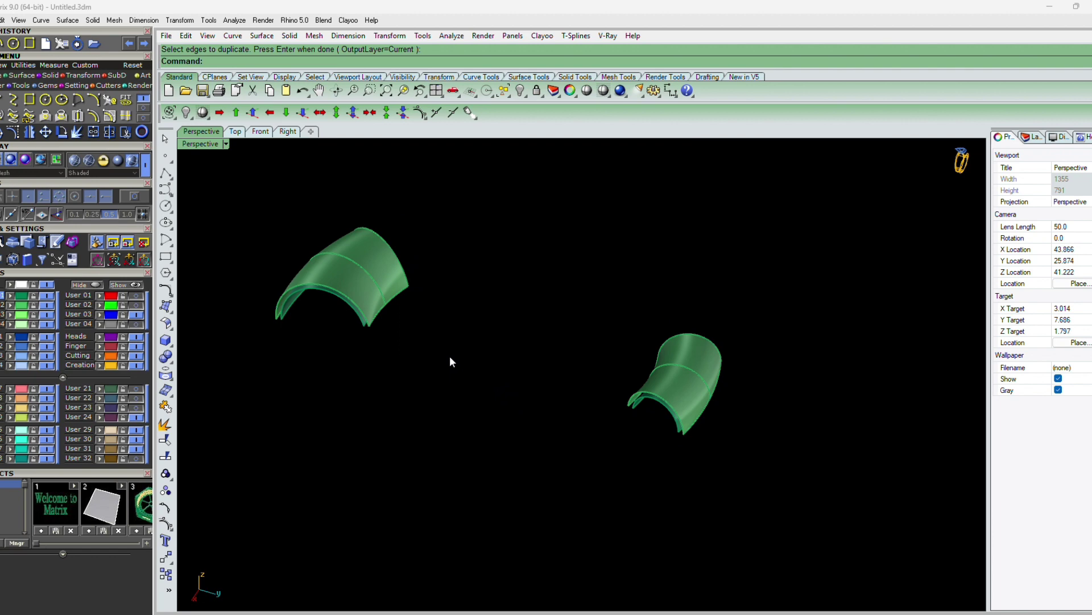
{"action": "left_click", "coordinate": [114, 116]}
{"action": "scroll", "coordinate": [335, 255], "scroll_direction": "up", "scroll_amount": 4}
{"action": "left_click", "coordinate": [336, 255]}
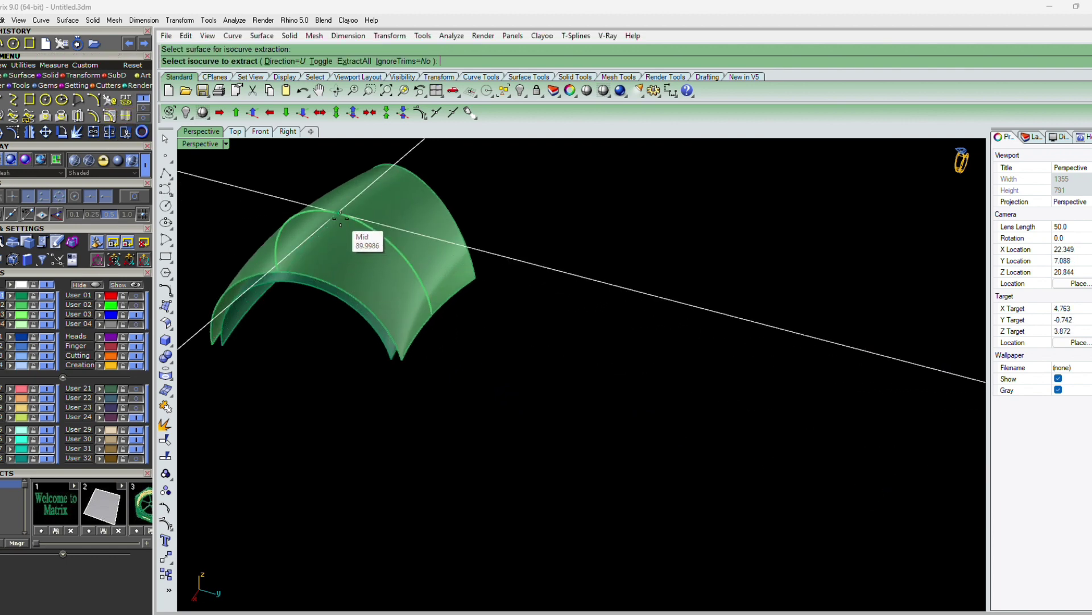
{"action": "left_click", "coordinate": [340, 218]}
{"action": "key", "text": "Return"}
{"action": "key", "text": "Return"}
{"action": "left_click", "coordinate": [366, 210]}
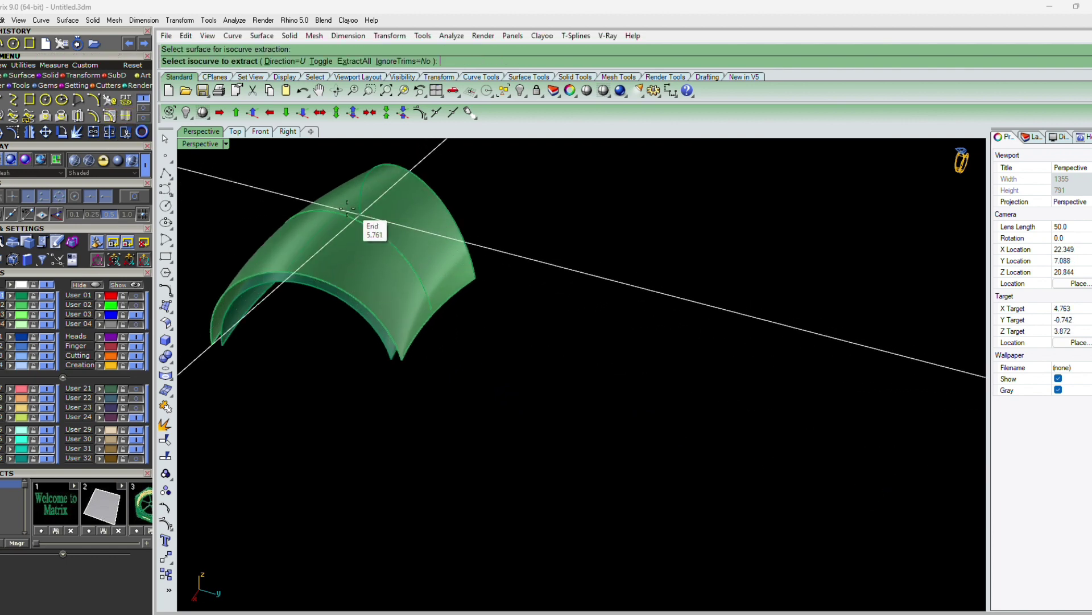
{"action": "left_click", "coordinate": [357, 218]}
{"action": "key", "text": "Return"}
Extract the matching midpoint U isocurve on both halves of the smaller outer surface pair.
{"action": "scroll", "coordinate": [337, 257], "scroll_direction": "down", "scroll_amount": 8}
{"action": "scroll", "coordinate": [586, 323], "scroll_direction": "up", "scroll_amount": 6}
{"action": "key", "text": "Return"}
{"action": "left_click", "coordinate": [660, 352]}
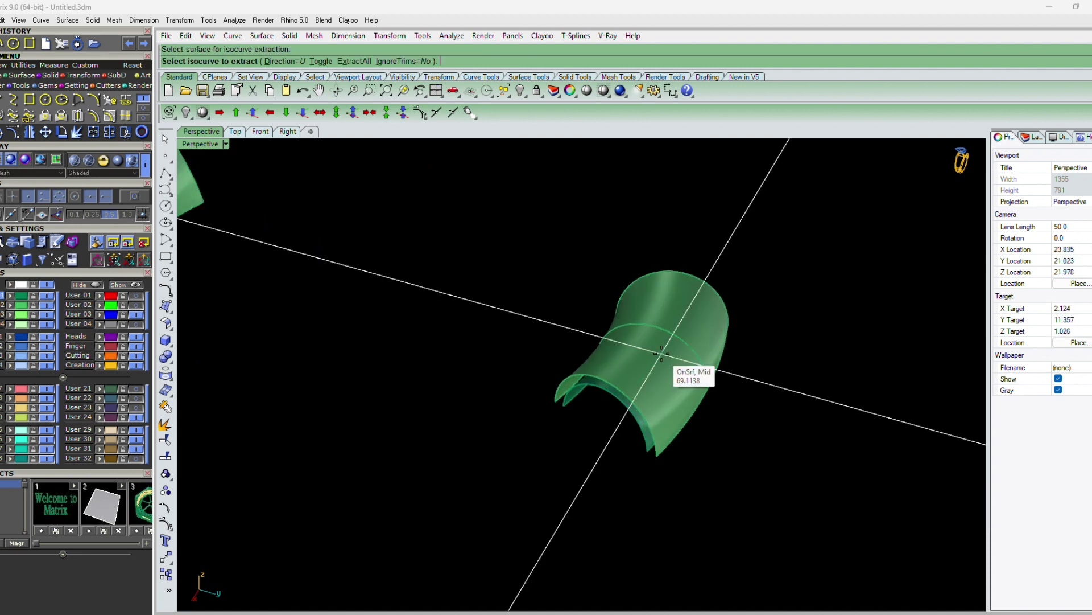
{"action": "left_click", "coordinate": [656, 328]}
{"action": "right_click", "coordinate": [668, 337]}
{"action": "right_click", "coordinate": [668, 337]}
{"action": "left_click", "coordinate": [669, 336]}
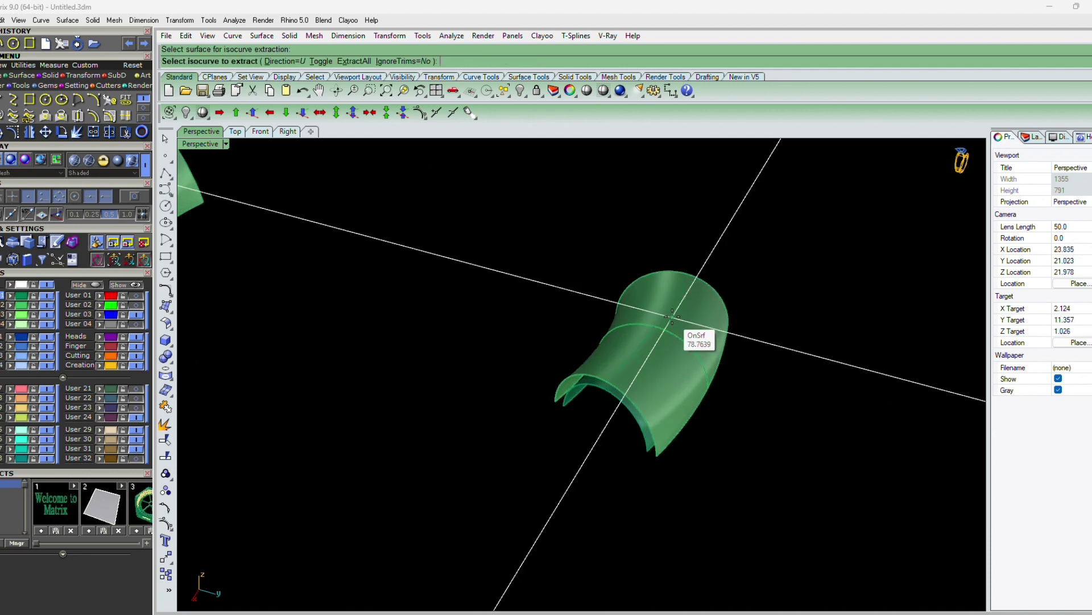
{"action": "left_click", "coordinate": [671, 318]}
{"action": "left_click", "coordinate": [660, 322]}
{"action": "right_click", "coordinate": [660, 324]}
Delete the larger and smaller outer surface pairs, keeping their curves and the inner surfaces.
{"action": "left_click", "coordinate": [662, 354]}
{"action": "left_click", "coordinate": [690, 329], "text": "shift"}
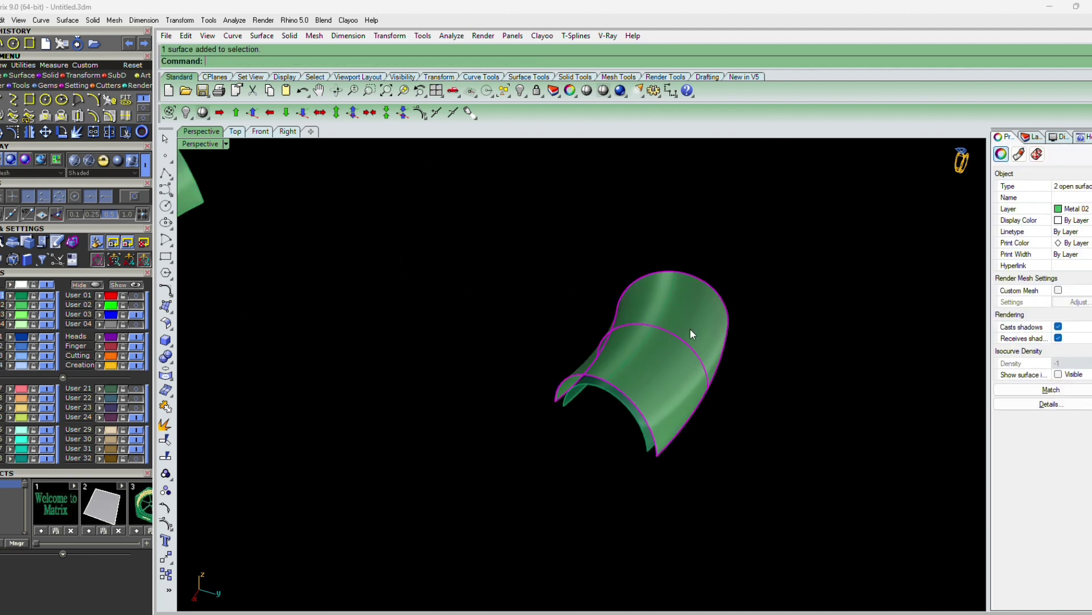
{"action": "scroll", "coordinate": [678, 347], "scroll_direction": "down", "scroll_amount": 3}
{"action": "key", "text": "Delete"}
{"action": "scroll", "coordinate": [359, 264], "scroll_direction": "up", "scroll_amount": 3}
{"action": "scroll", "coordinate": [497, 372], "scroll_direction": "down", "scroll_amount": 3}
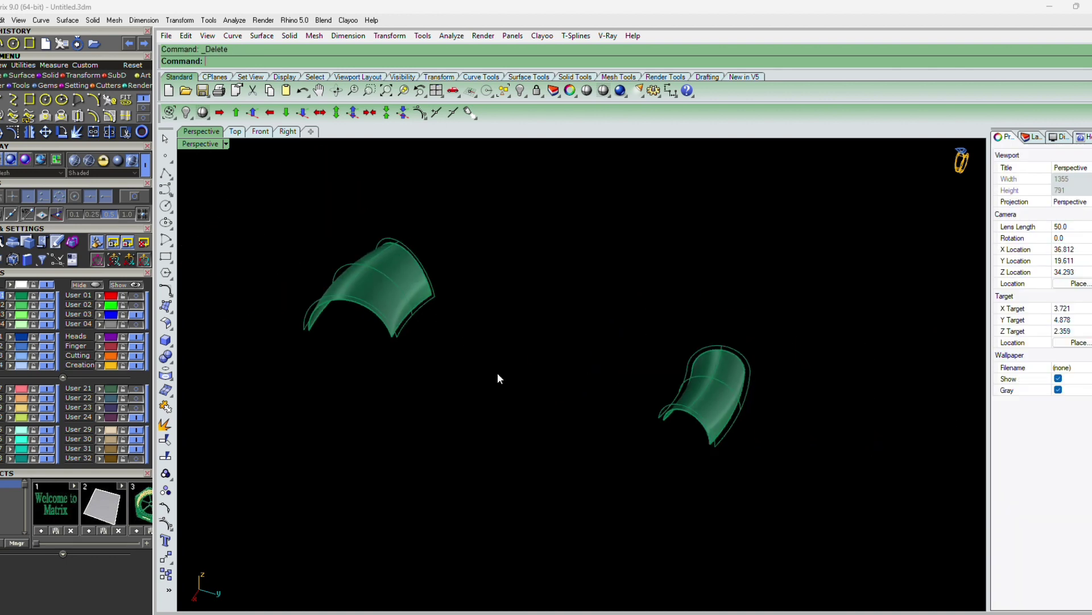
{"action": "scroll", "coordinate": [498, 374], "scroll_direction": "down", "scroll_amount": 2}
{"action": "key", "text": "ctrl+a"}
{"action": "left_click_drag", "start_coordinate": [480, 230], "coordinate": [315, 374], "text": "ctrl"}
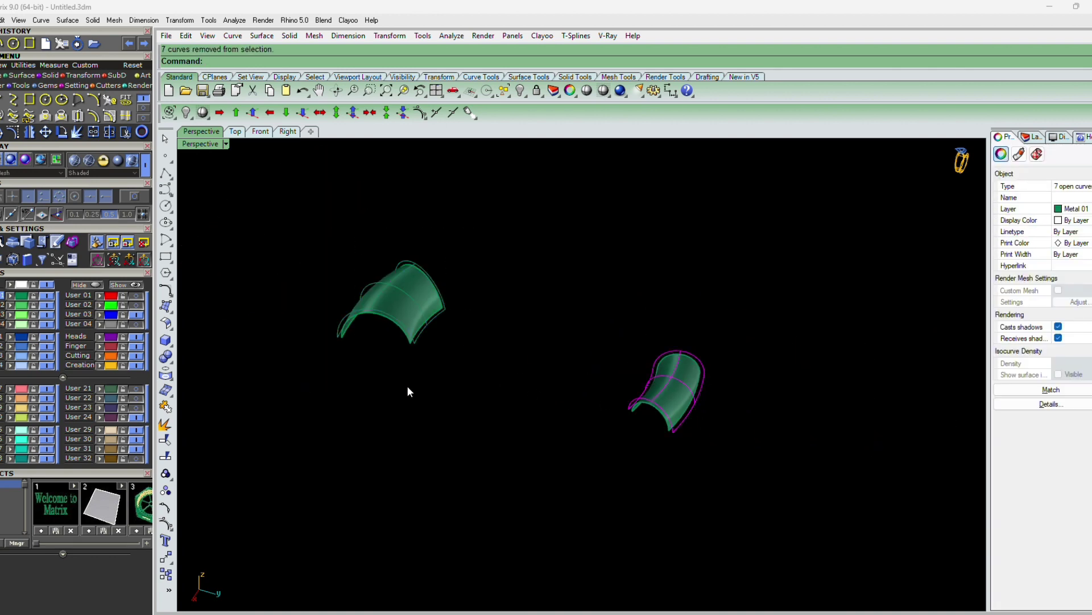
Join the two lengthwise isocurve halves above the smaller inner surface into one curve.
{"action": "scroll", "coordinate": [679, 393], "scroll_direction": "up", "scroll_amount": 5}
{"action": "left_click", "coordinate": [660, 378]}
{"action": "left_click", "coordinate": [671, 357], "text": "shift"}
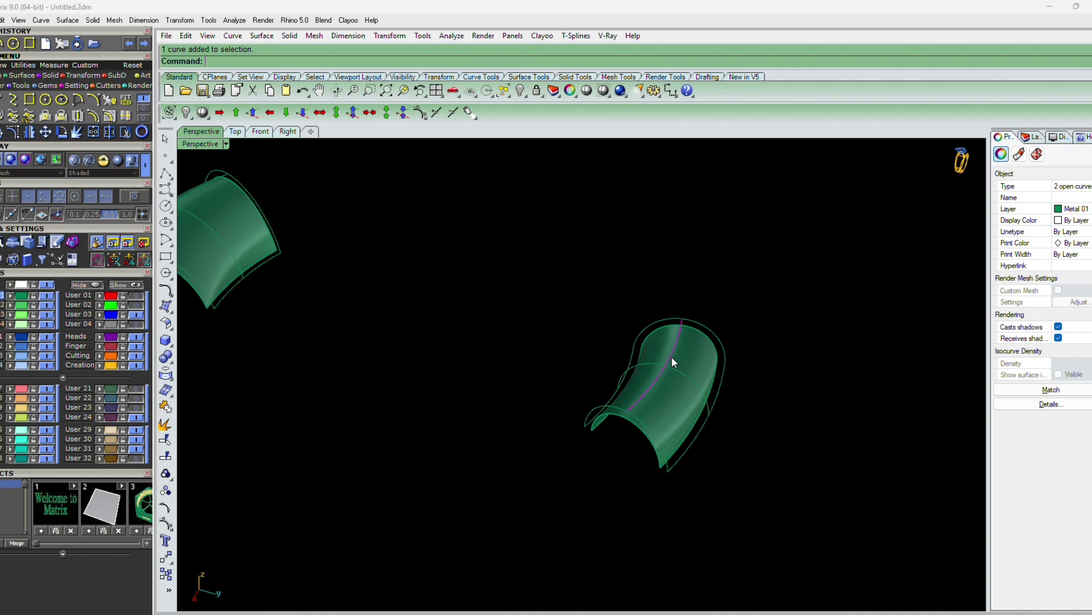
{"action": "type", "text": "j"}
{"action": "key", "text": "Return"}
{"action": "left_click", "coordinate": [671, 357]}
{"action": "key", "text": "Escape"}
Join the two lengthwise isocurve halves above the larger inner surface into one curve.
{"action": "right_click_drag", "start_coordinate": [244, 240], "coordinate": [351, 267], "text": "shift"}
{"action": "left_click", "coordinate": [272, 243]}
{"action": "left_click", "coordinate": [295, 224], "text": "shift"}
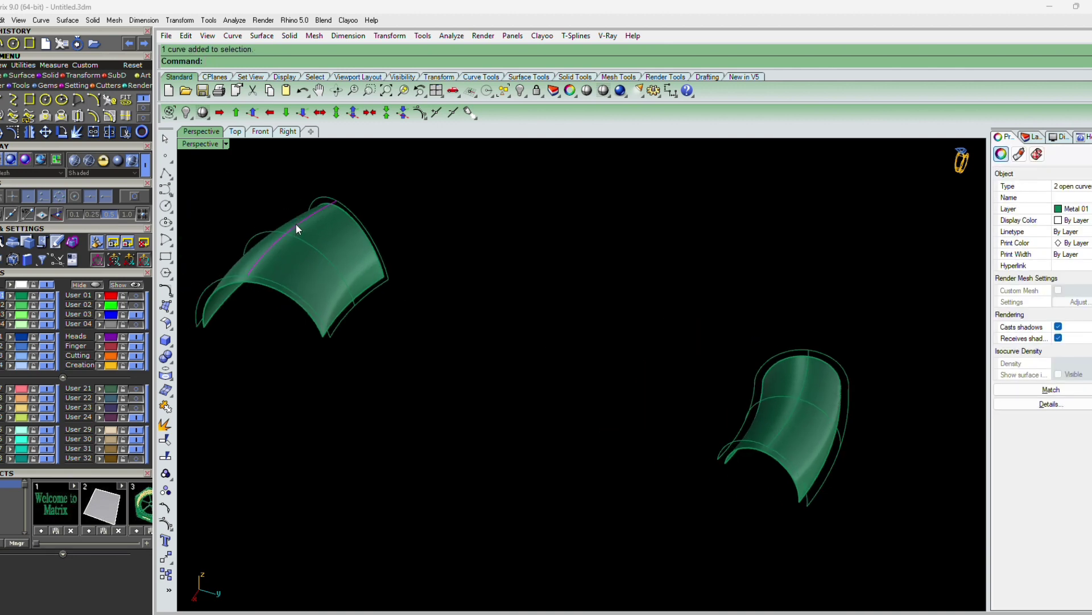
{"action": "type", "text": "j"}
{"action": "key", "text": "Return"}
{"action": "key", "text": "Escape"}
Create a network surface from the outer curves around the larger segment.
{"action": "scroll", "coordinate": [300, 228], "scroll_direction": "down", "scroll_amount": 2}
{"action": "key", "text": "ctrl+a"}
{"action": "left_click_drag", "start_coordinate": [746, 281], "coordinate": [537, 446], "text": "ctrl"}
{"action": "type", "text": "NetworkSrf"}
{"action": "key", "text": "Return"}
{"action": "key", "text": "Return"}
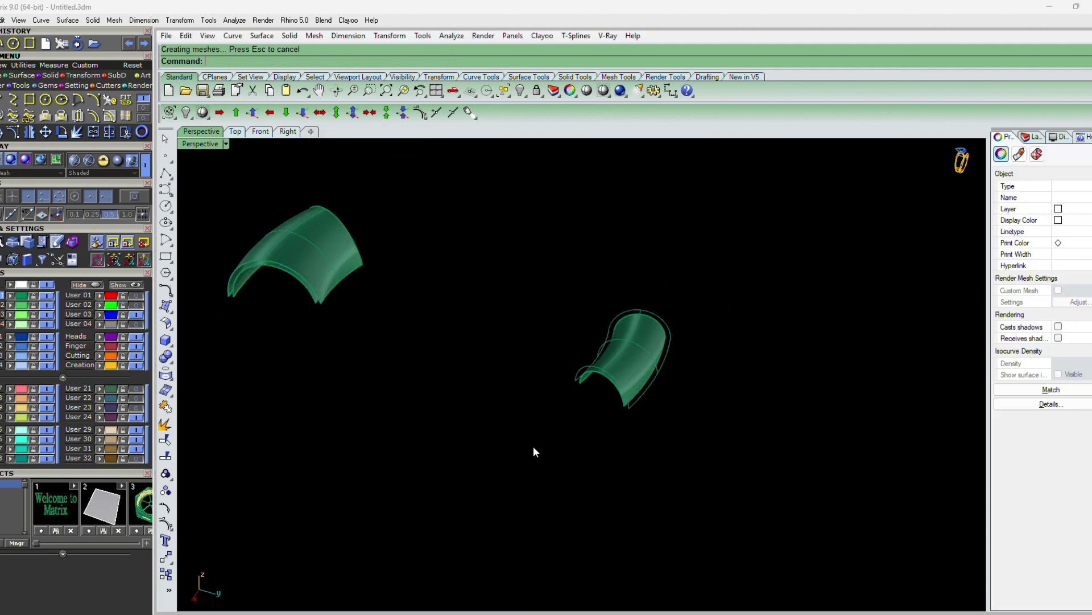
{"action": "type", "text": "SelCrv"}
{"action": "key", "text": "Return"}
{"action": "key", "text": "Escape"}
Create a network surface from the outer curves around the smaller segment.
{"action": "key", "text": "ctrl+a"}
{"action": "left_click_drag", "start_coordinate": [395, 170], "coordinate": [240, 340], "text": "ctrl"}
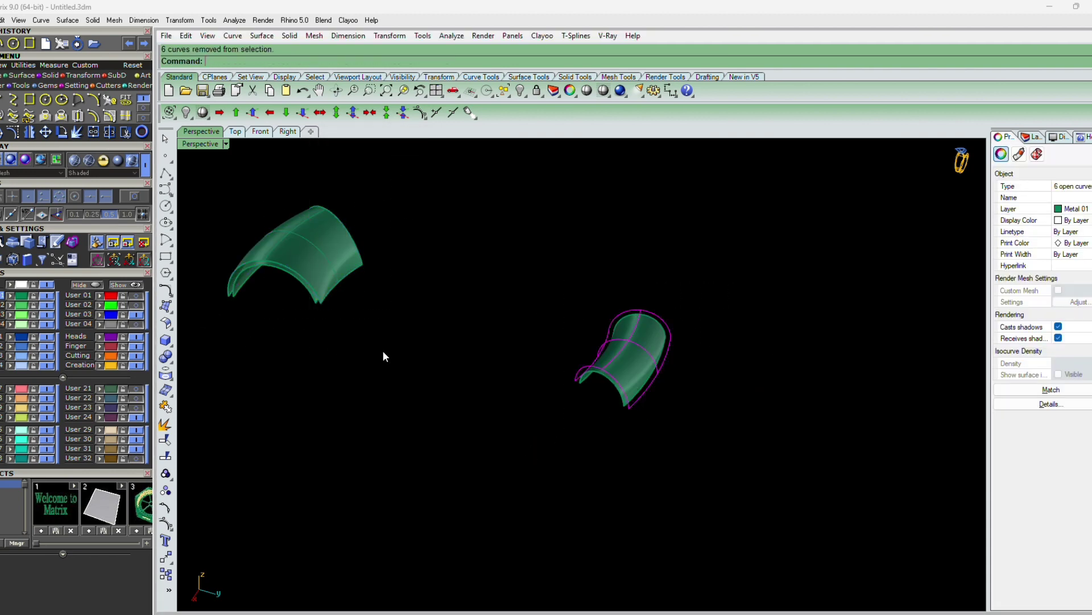
{"action": "type", "text": "NetworkSrf"}
{"action": "key", "text": "Return"}
{"action": "key", "text": "Return"}
Delete all curves left over from building the ring segments' surfaces.
{"action": "type", "text": "SelCrv"}
{"action": "key", "text": "Return"}
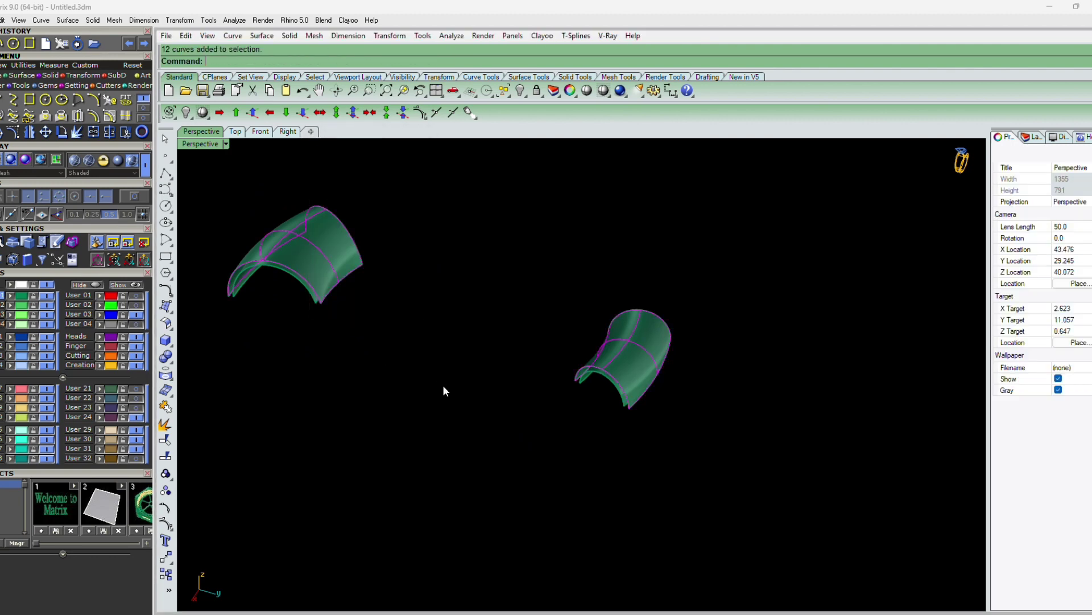
{"action": "key", "text": "Delete"}
Hide the isocurves on the smaller segment's inner and outer surfaces.
{"action": "right_click_drag", "start_coordinate": [620, 402], "coordinate": [705, 356]}
{"action": "left_click_drag", "start_coordinate": [718, 308], "coordinate": [603, 372]}
{"action": "type", "text": "Z"}
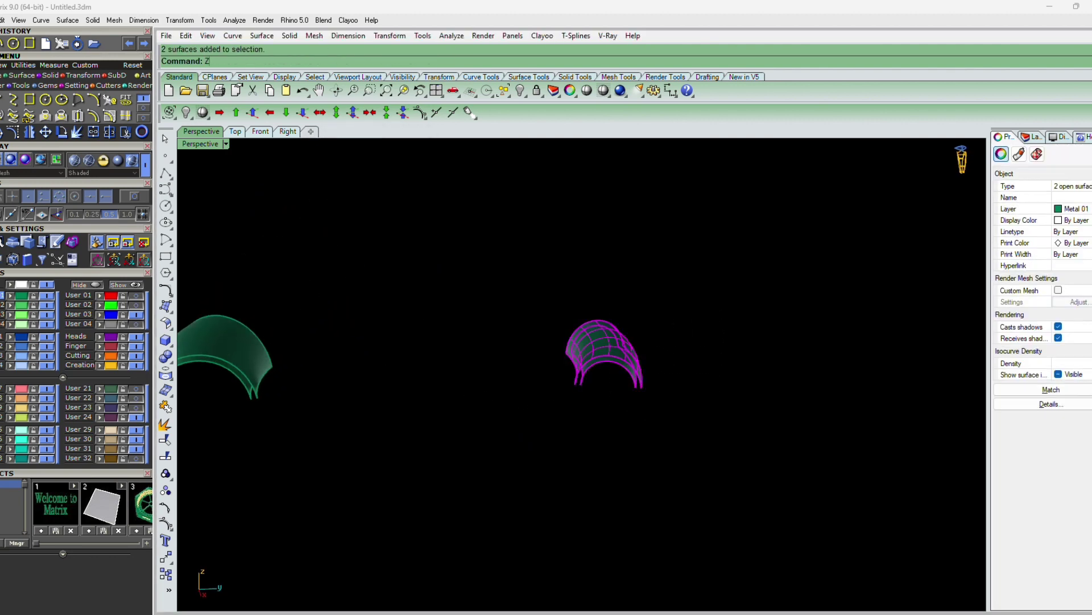
{"action": "key", "text": "Return"}
{"action": "scroll", "coordinate": [667, 421], "scroll_direction": "down", "scroll_amount": 3}
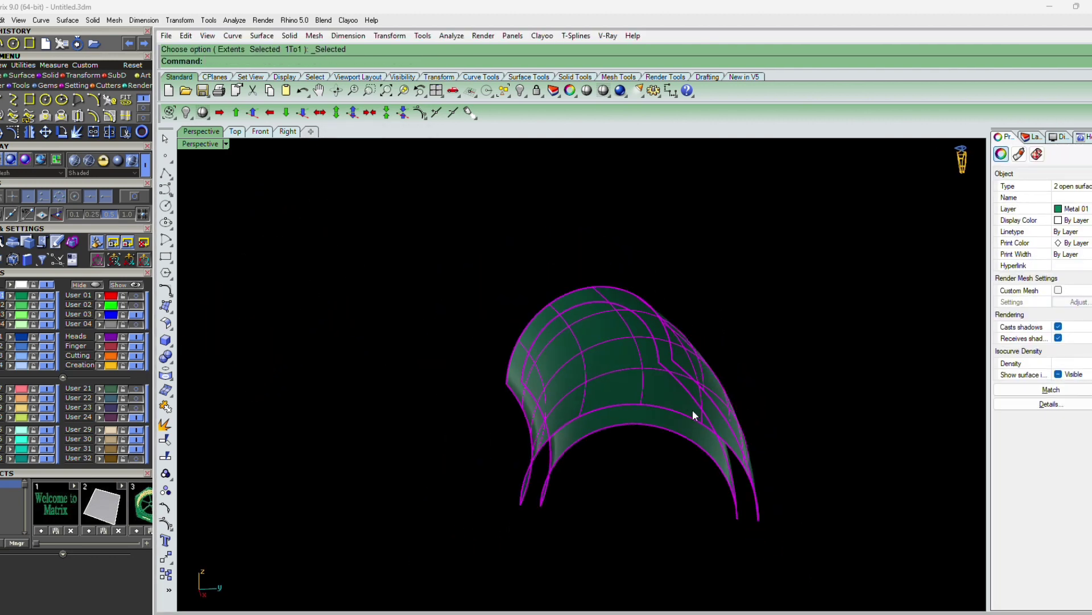
{"action": "left_click", "coordinate": [1058, 376]}
Duplicate the borders of the smaller segment's two surfaces and draw a line connecting their matching end corners.
{"action": "left_click_drag", "start_coordinate": [883, 423], "coordinate": [693, 515]}
{"action": "type", "text": "DupBorder"}
{"action": "key", "text": "Return"}
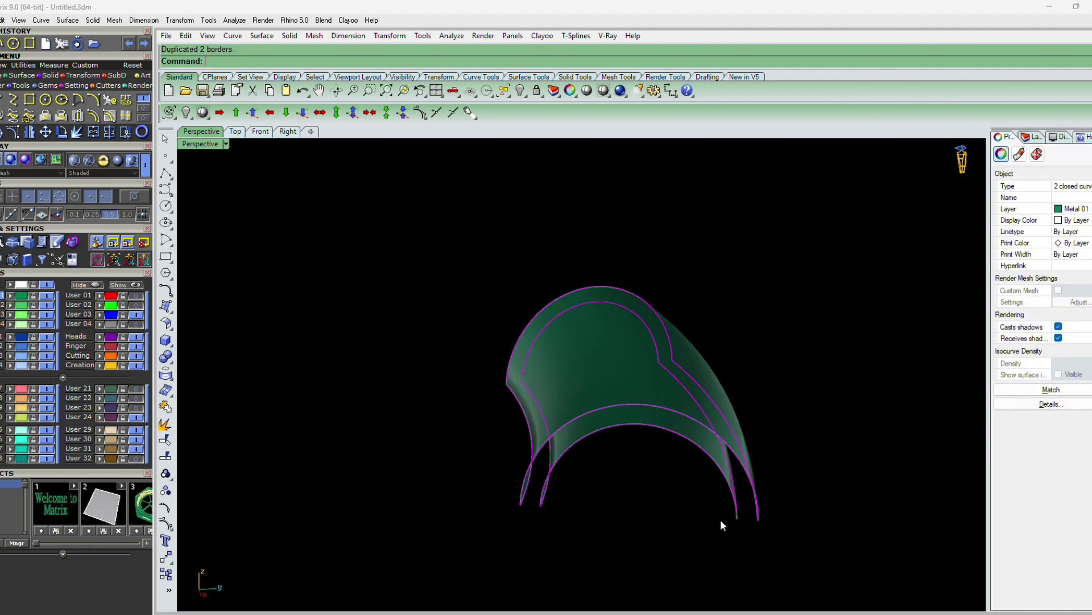
{"action": "type", "text": "L"}
{"action": "key", "text": "Return"}
{"action": "left_click", "coordinate": [738, 519]}
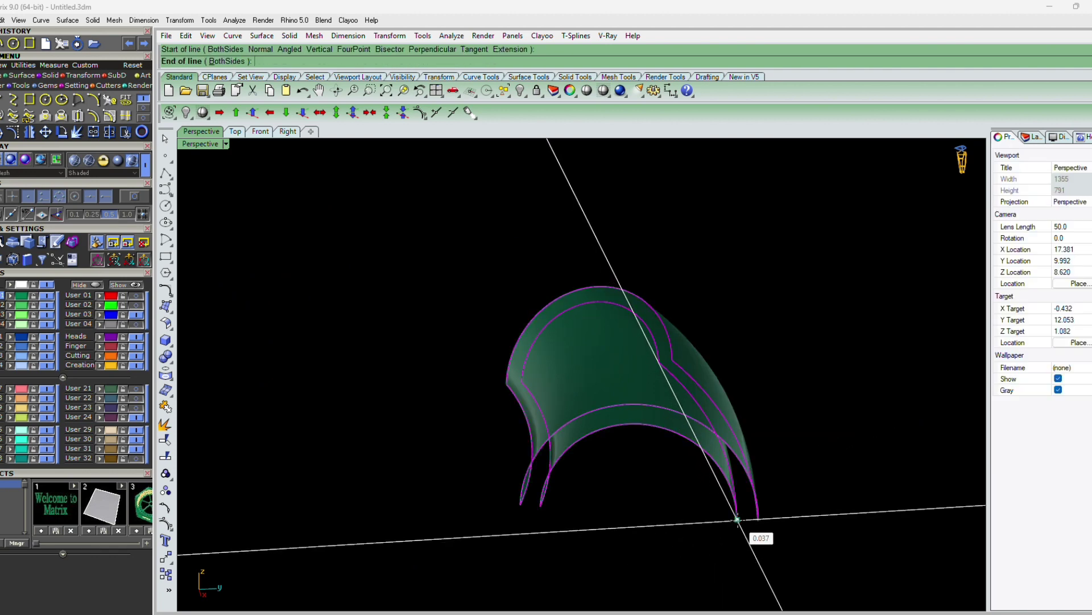
{"action": "left_click", "coordinate": [758, 520]}
Sweep the connecting line along the smaller segment's two borders with Sweep2 and join the surfaces into a closed polysurface.
{"action": "left_click", "coordinate": [746, 519], "text": "shift"}
{"action": "type", "text": "Sweep2"}
{"action": "key", "text": "Return"}
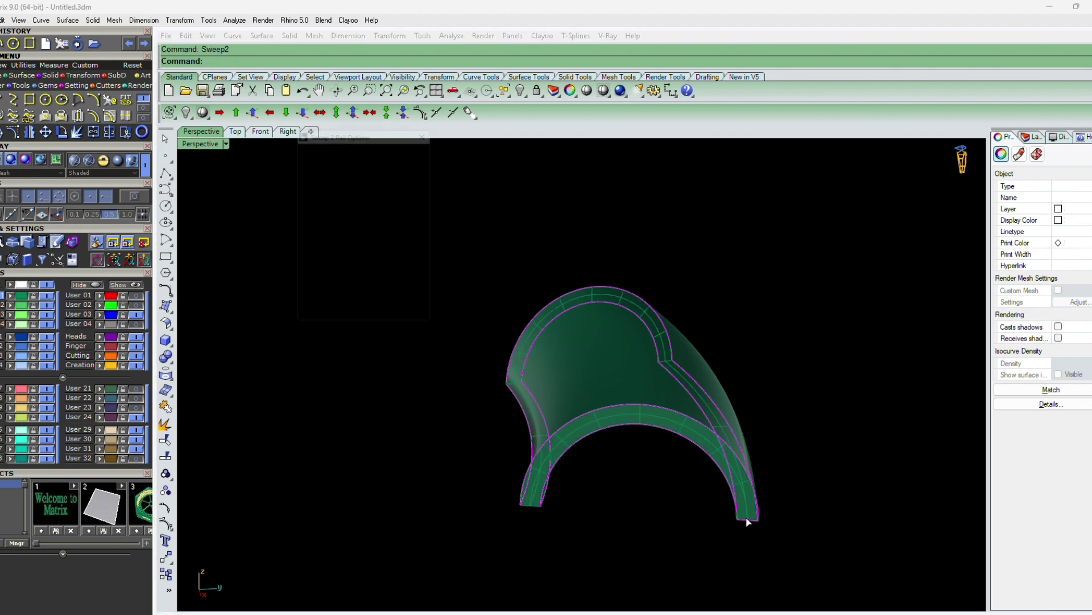
{"action": "key", "text": "Return"}
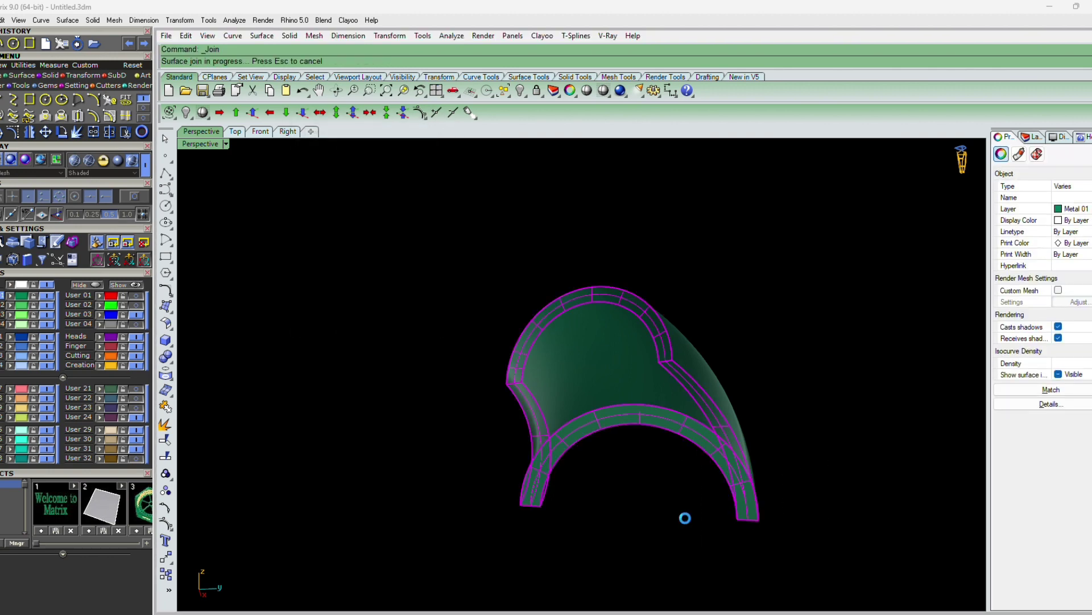
Draw a line between the matching lower corners of the larger segment's inner and outer surfaces.
{"action": "scroll", "coordinate": [757, 454], "scroll_direction": "down", "scroll_amount": 12}
{"action": "scroll", "coordinate": [472, 488], "scroll_direction": "up", "scroll_amount": 12}
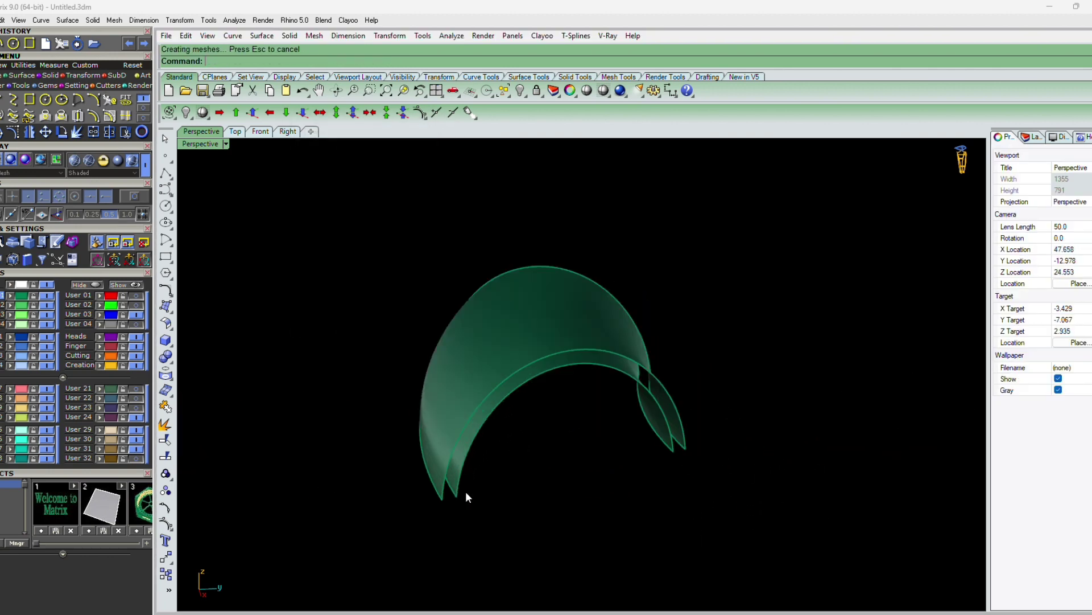
{"action": "type", "text": "L"}
{"action": "key", "text": "Return"}
{"action": "left_click", "coordinate": [457, 497]}
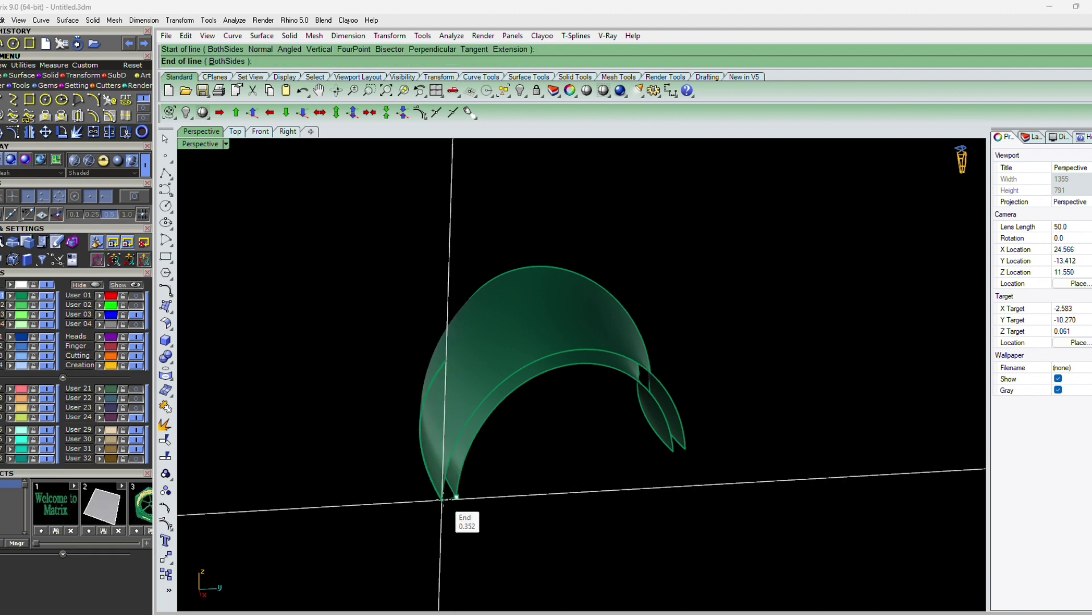
{"action": "left_click", "coordinate": [443, 500]}
Duplicate the borders of the larger segment's inner and outer surfaces.
{"action": "key", "text": "ctrl+a"}
{"action": "left_click", "coordinate": [484, 360], "text": "ctrl"}
{"action": "left_click", "coordinate": [485, 360], "text": "ctrl"}
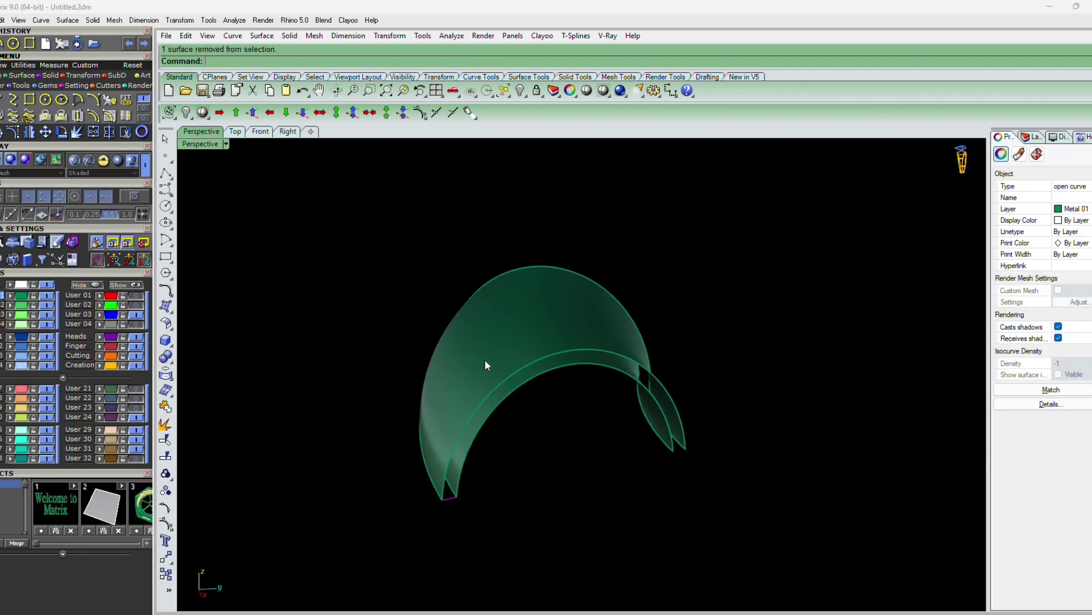
{"action": "left_click_drag", "start_coordinate": [506, 446], "coordinate": [478, 375]}
{"action": "type", "text": "DB"}
{"action": "key", "text": "Return"}
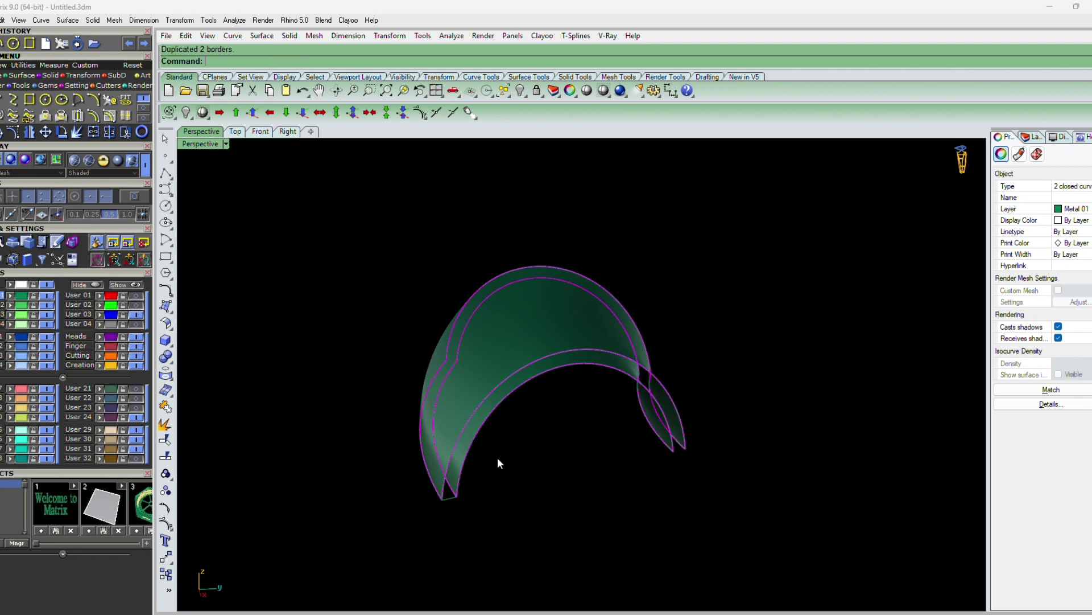
Sweep the connecting line along the larger segment's two borders with Sweep2 and join the surfaces into a closed polysurface.
{"action": "left_click", "coordinate": [449, 498], "text": "shift"}
{"action": "type", "text": "S2"}
{"action": "key", "text": "Return"}
{"action": "key", "text": "Return"}
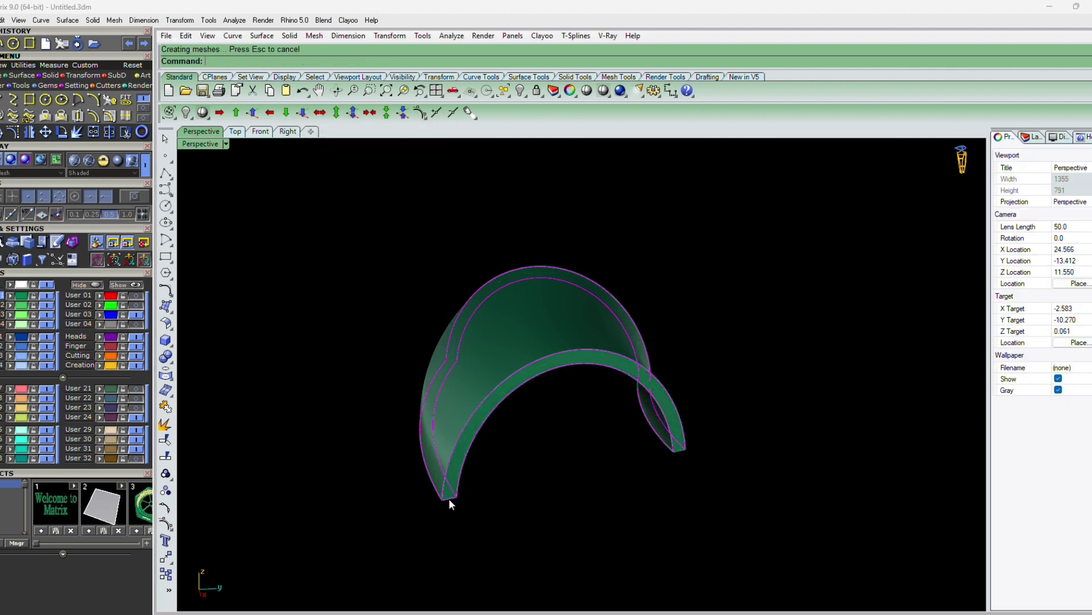
{"action": "scroll", "coordinate": [412, 474], "scroll_direction": "down", "scroll_amount": 2}
{"action": "key", "text": "ctrl+a"}
{"action": "key", "text": "ctrl+j"}
{"action": "left_click", "coordinate": [519, 504]}
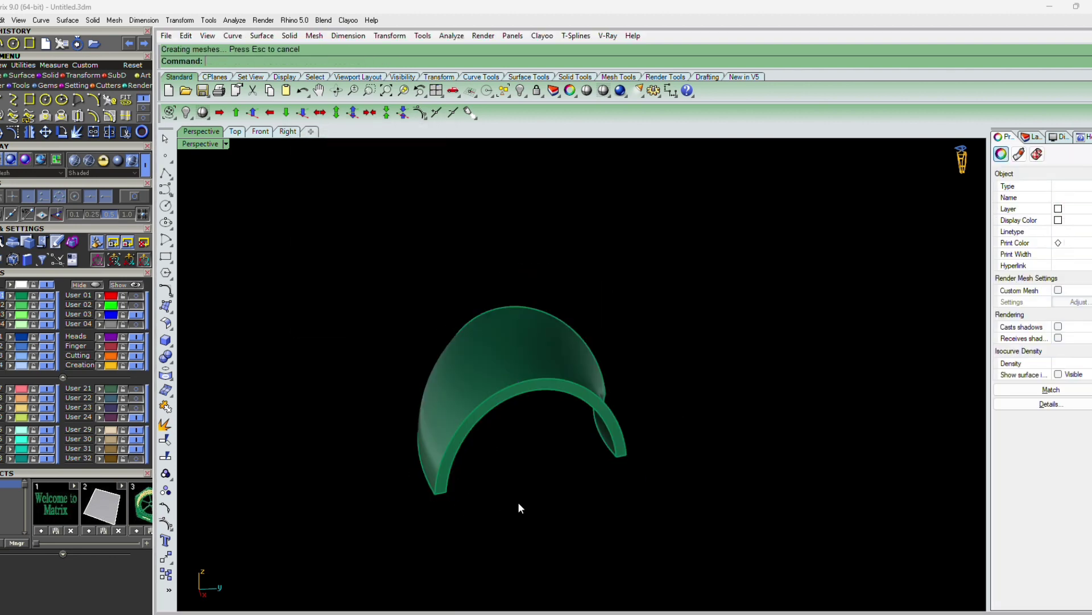
Delete the border and connecting curves from the two closed segments.
{"action": "type", "text": "SC"}
{"action": "key", "text": "Return"}
{"action": "scroll", "coordinate": [406, 460], "scroll_direction": "down", "scroll_amount": 10}
{"action": "key", "text": "Delete"}
{"action": "right_click_drag", "start_coordinate": [525, 454], "coordinate": [521, 513]}
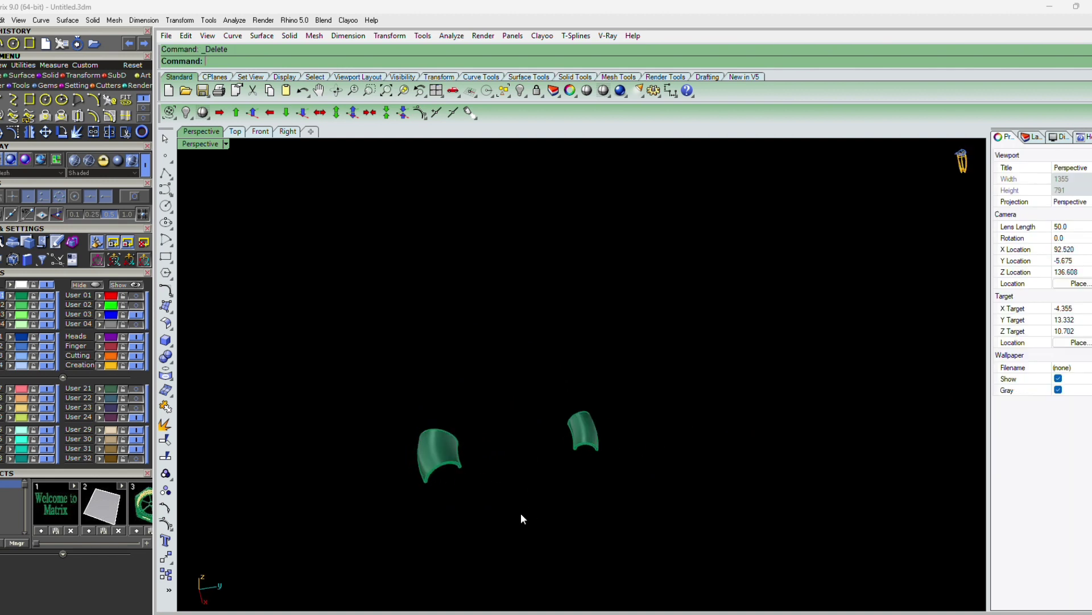
Hide the isocurves on the two closed segment polysurfaces.
{"action": "left_click", "coordinate": [435, 447]}
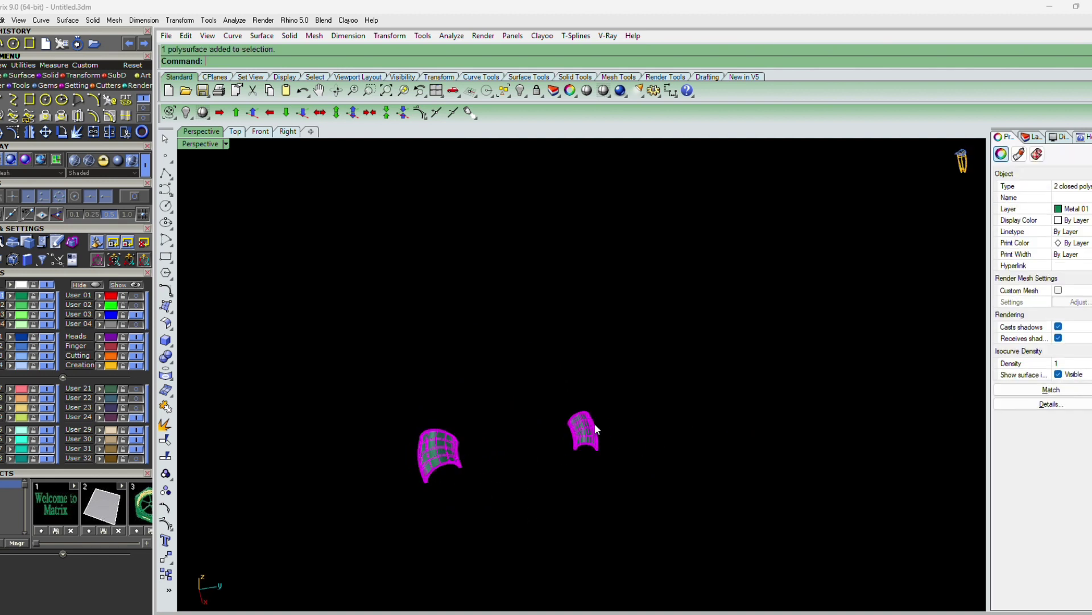
{"action": "left_click", "coordinate": [1059, 374]}
{"action": "left_click", "coordinate": [619, 479]}
{"action": "mouse_move", "coordinate": [619, 479]}
{"action": "right_mouse_down"}
{"action": "mouse_move", "coordinate": [702, 500]}
{"action": "mouse_move", "coordinate": [626, 441]}
{"action": "mouse_move", "coordinate": [641, 451]}
{"action": "mouse_move", "coordinate": [609, 490]}
{"action": "right_mouse_up"}
Show the hidden ring parts and hide the isocurves on the narrow strip surfaces between the segments.
{"action": "left_click", "coordinate": [119, 285]}
{"action": "scroll", "coordinate": [608, 490], "scroll_direction": "up", "scroll_amount": 4}
{"action": "scroll", "coordinate": [517, 511], "scroll_direction": "up", "scroll_amount": 5}
{"action": "left_click", "coordinate": [556, 513]}
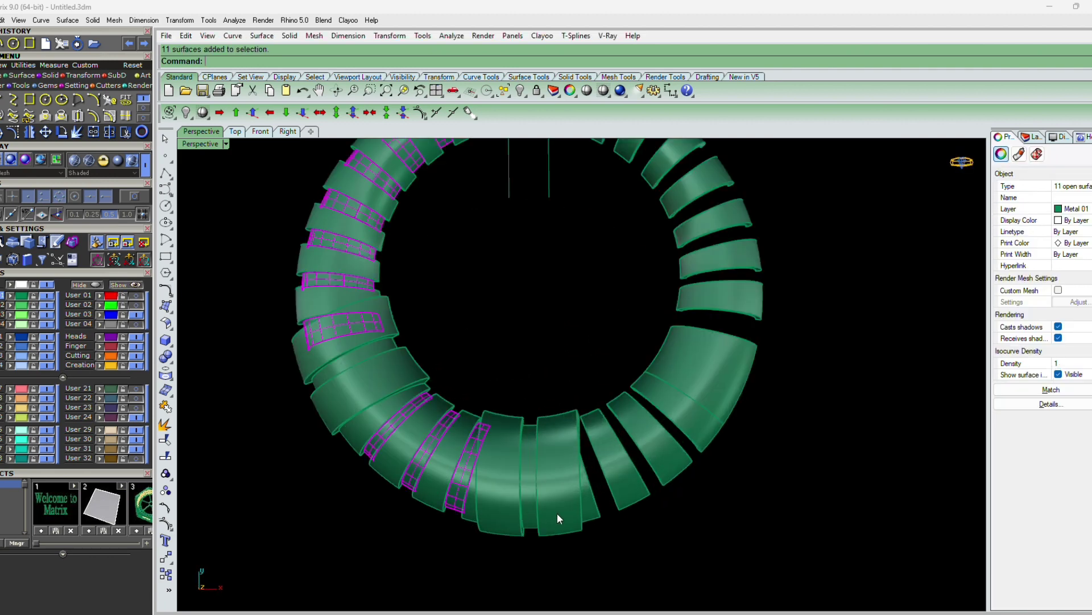
{"action": "scroll", "coordinate": [519, 535], "scroll_direction": "down", "scroll_amount": 5}
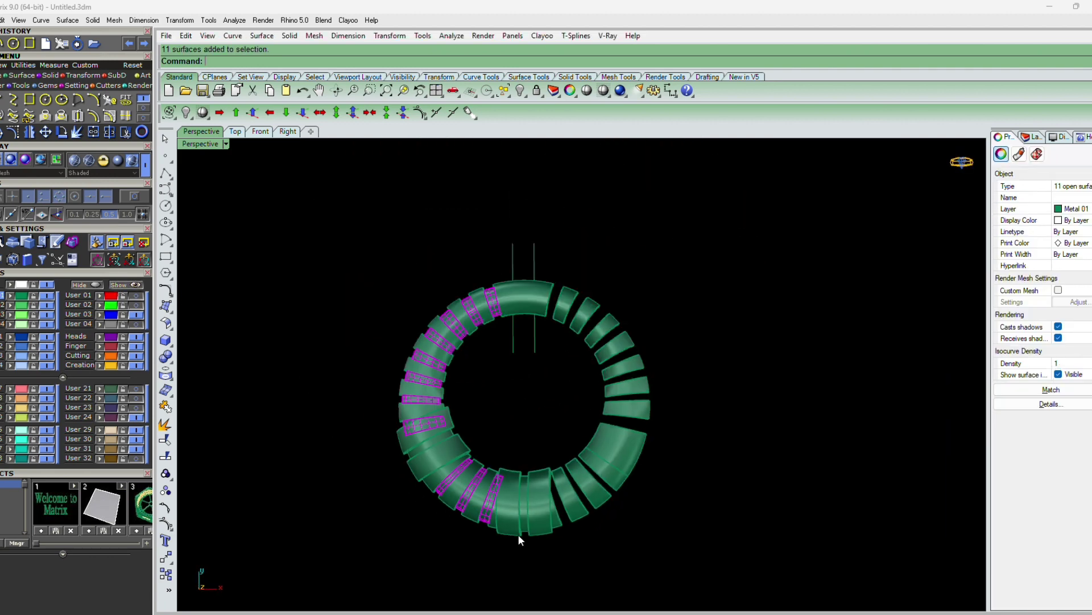
{"action": "left_click", "coordinate": [1058, 374]}
Offset the narrow strip surfaces by 0.1 with their directions pointing outward, without making solids, and delete the original strips.
{"action": "right_click_drag", "start_coordinate": [748, 510], "coordinate": [704, 476]}
{"action": "scroll", "coordinate": [478, 517], "scroll_direction": "up", "scroll_amount": 3}
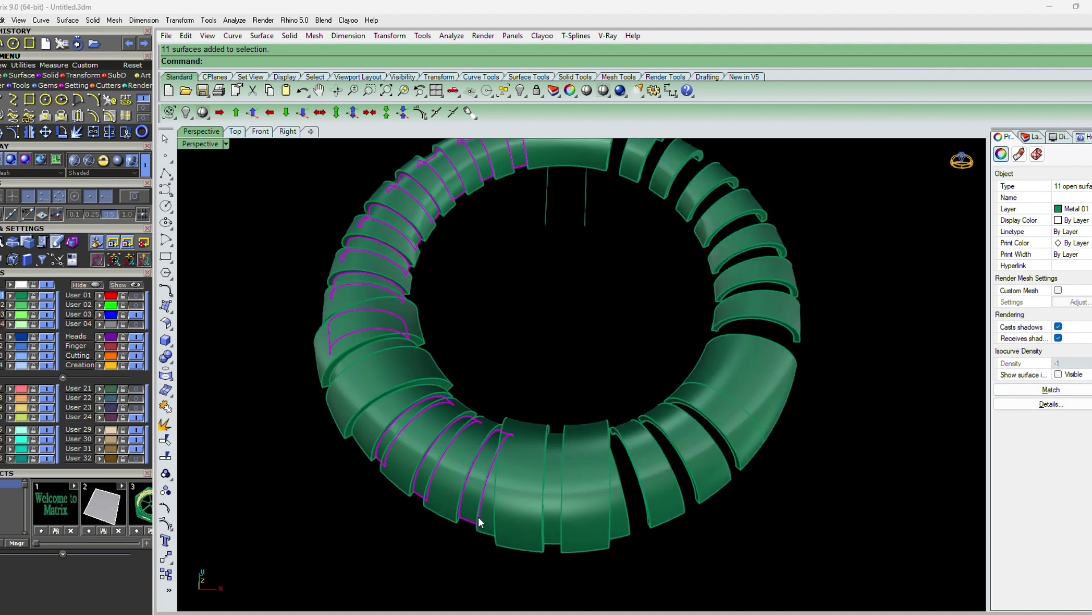
{"action": "right_click_drag", "start_coordinate": [482, 519], "coordinate": [511, 482]}
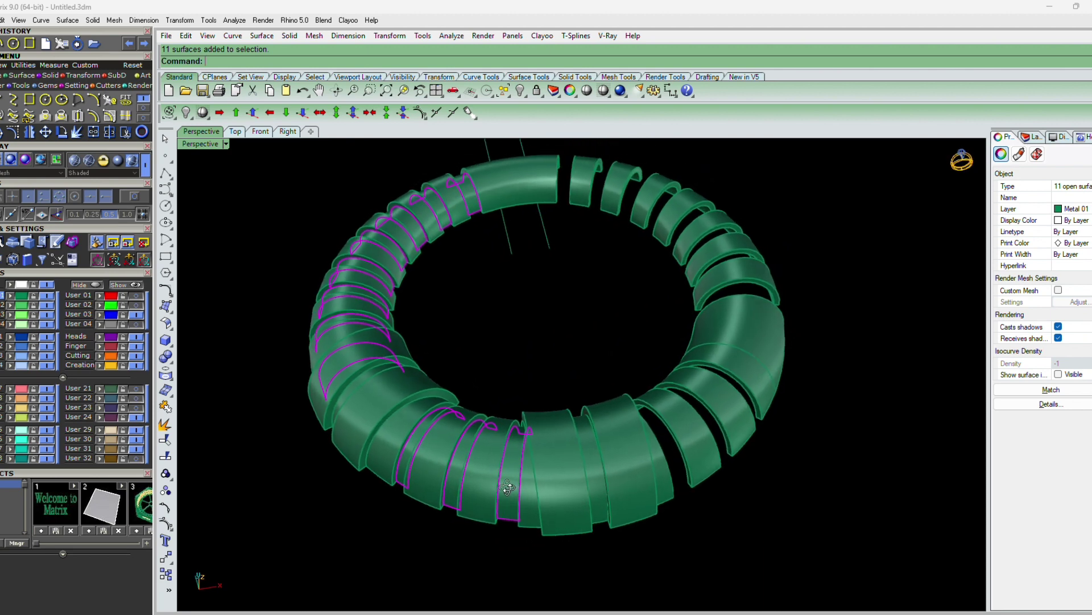
{"action": "scroll", "coordinate": [510, 481], "scroll_direction": "up", "scroll_amount": 2}
{"action": "type", "text": "OffsetSrf"}
{"action": "key", "text": "Return"}
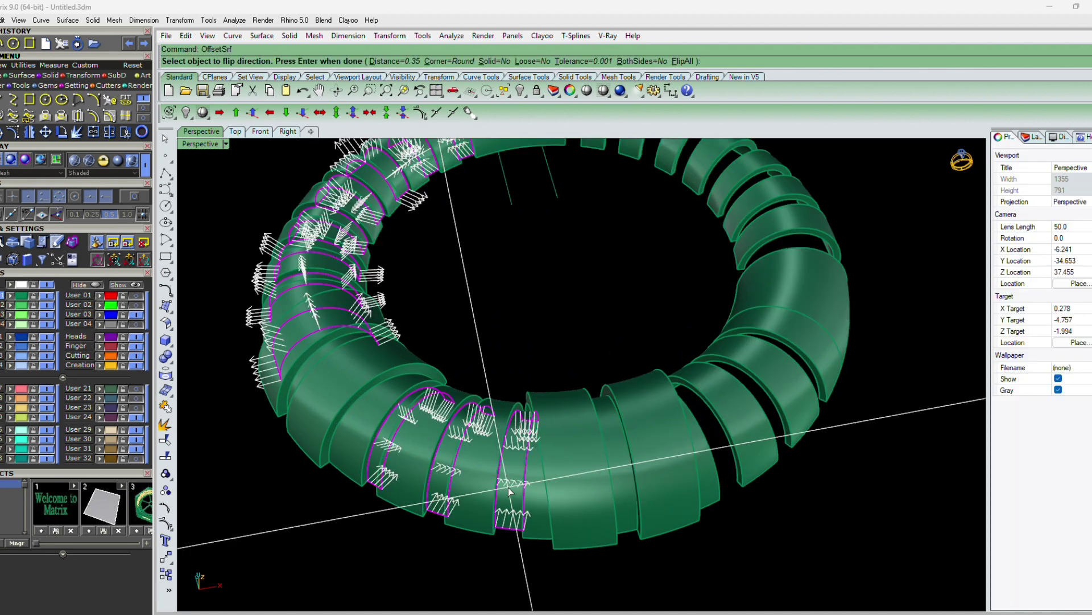
{"action": "left_click", "coordinate": [508, 487]}
{"action": "left_click", "coordinate": [445, 462]}
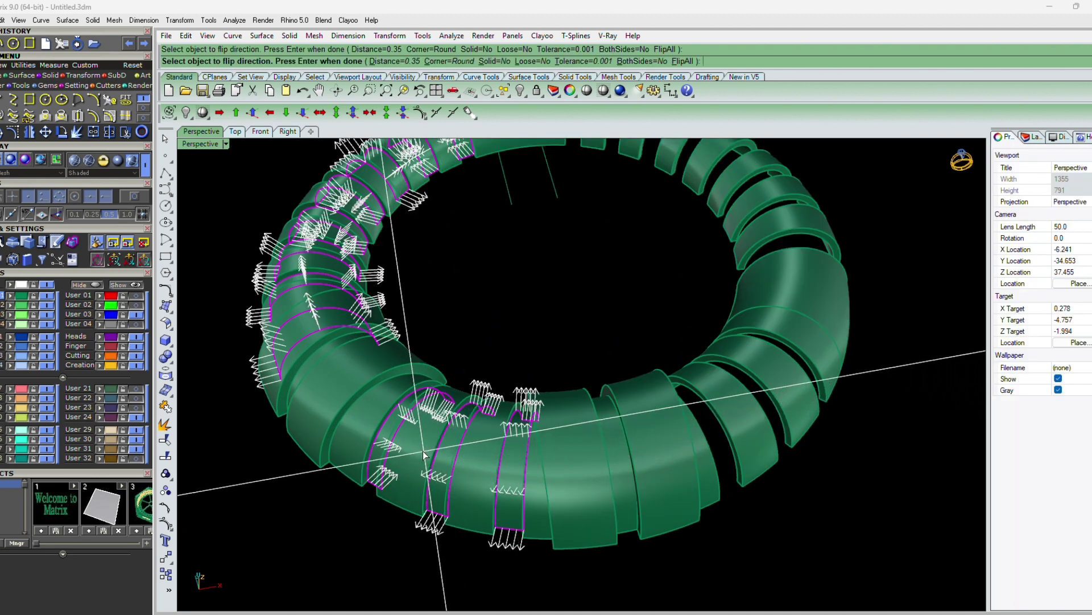
{"action": "right_click_drag", "start_coordinate": [391, 434], "coordinate": [560, 484]}
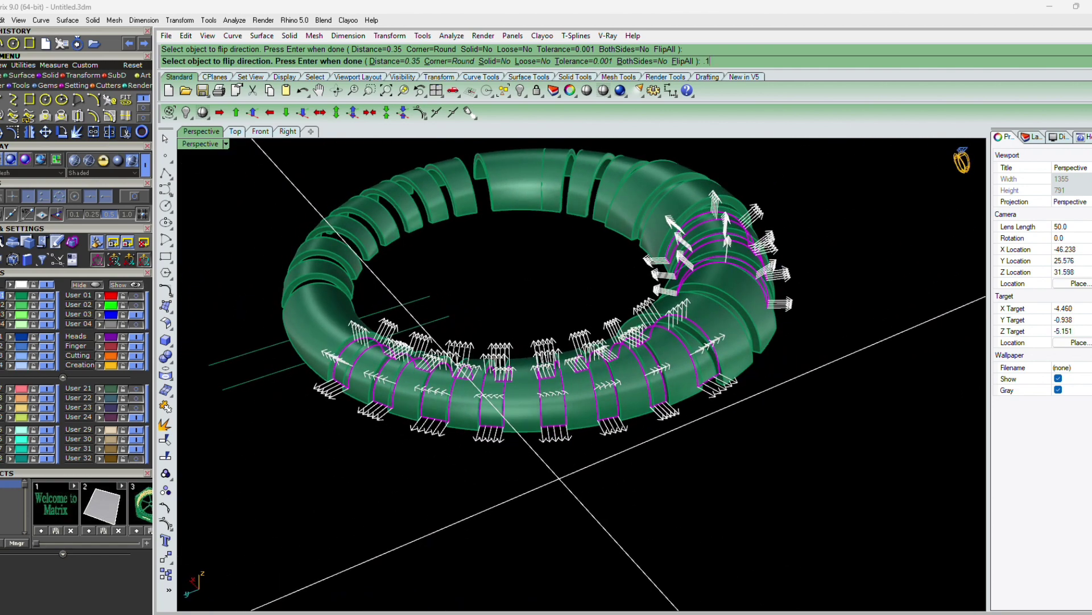
{"action": "key", "text": "Return"}
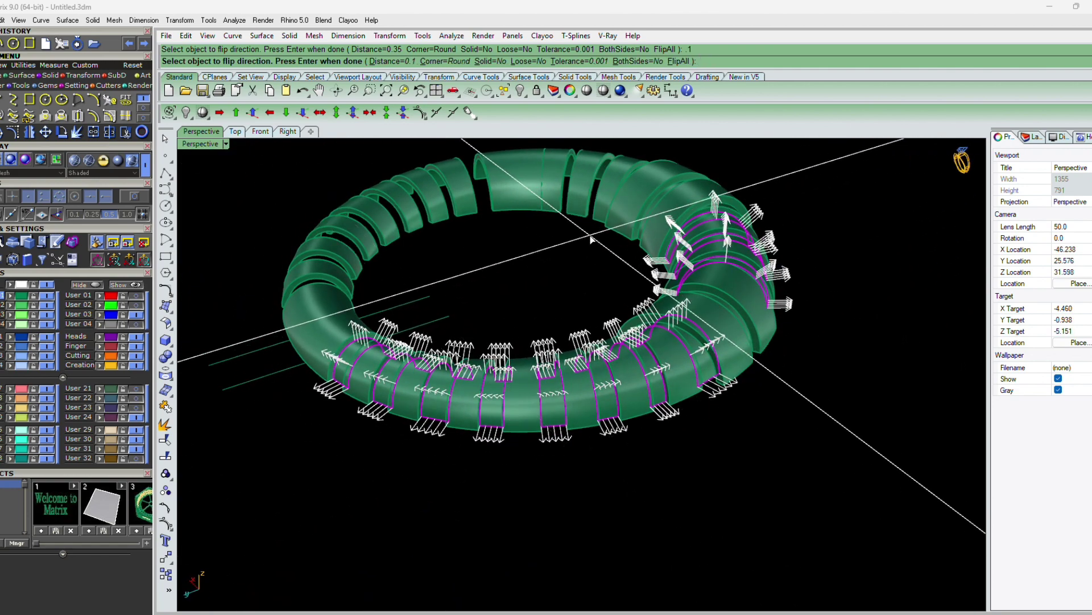
{"action": "key", "text": "Return"}
{"action": "key", "text": "Delete"}
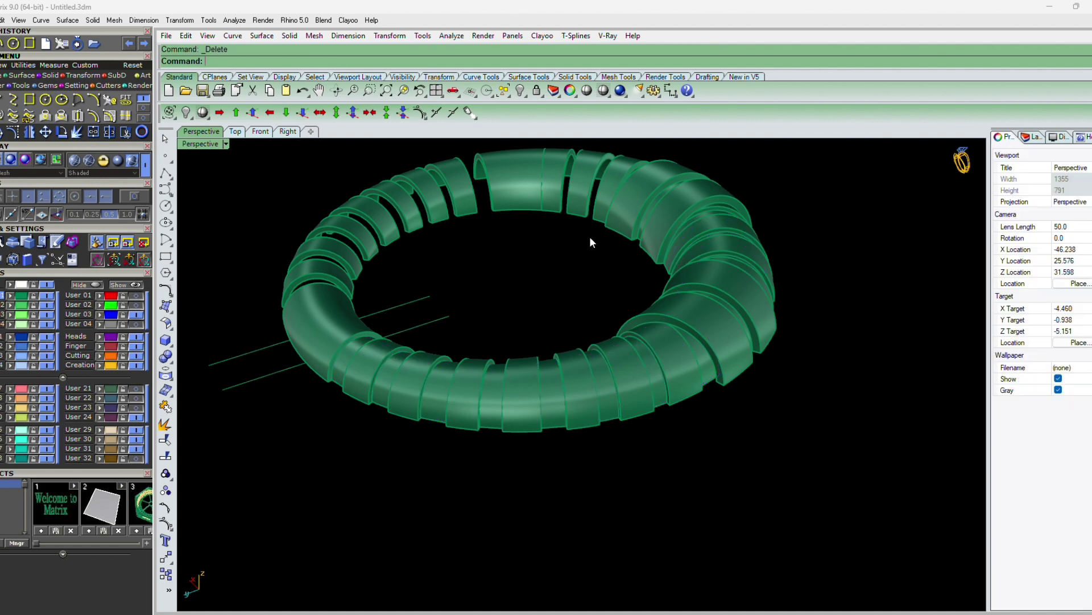
Isolate the offset strip surfaces by locking them, hiding everything else, and unlocking them.
{"action": "left_click", "coordinate": [489, 373]}
{"action": "scroll", "coordinate": [369, 358], "scroll_direction": "up", "scroll_amount": 4}
{"action": "scroll", "coordinate": [369, 358], "scroll_direction": "down", "scroll_amount": 2}
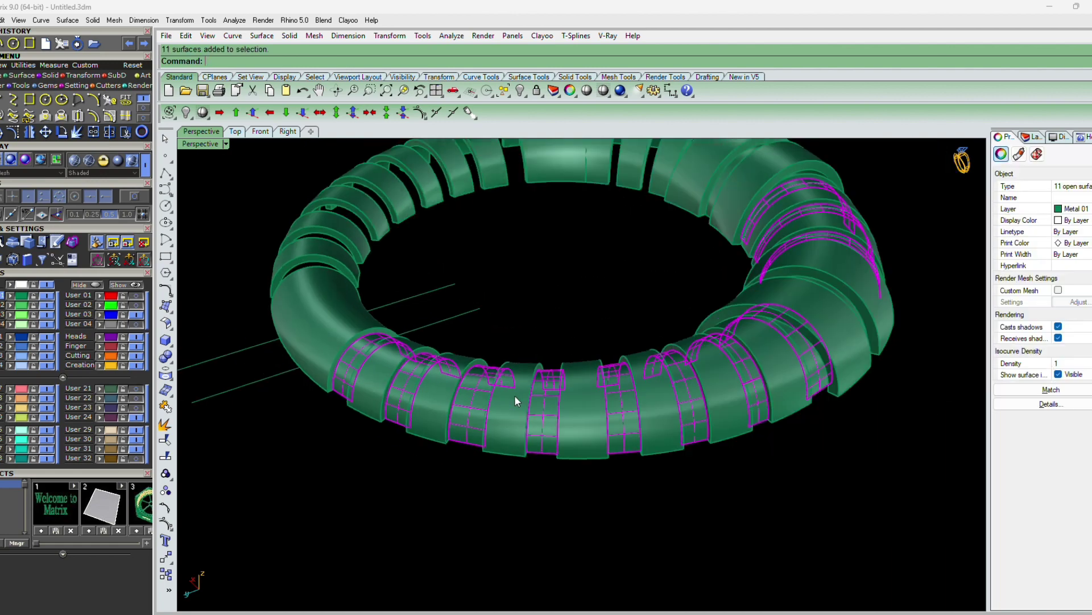
{"action": "right_click_drag", "start_coordinate": [514, 395], "coordinate": [724, 364]}
{"action": "left_click", "coordinate": [619, 379]}
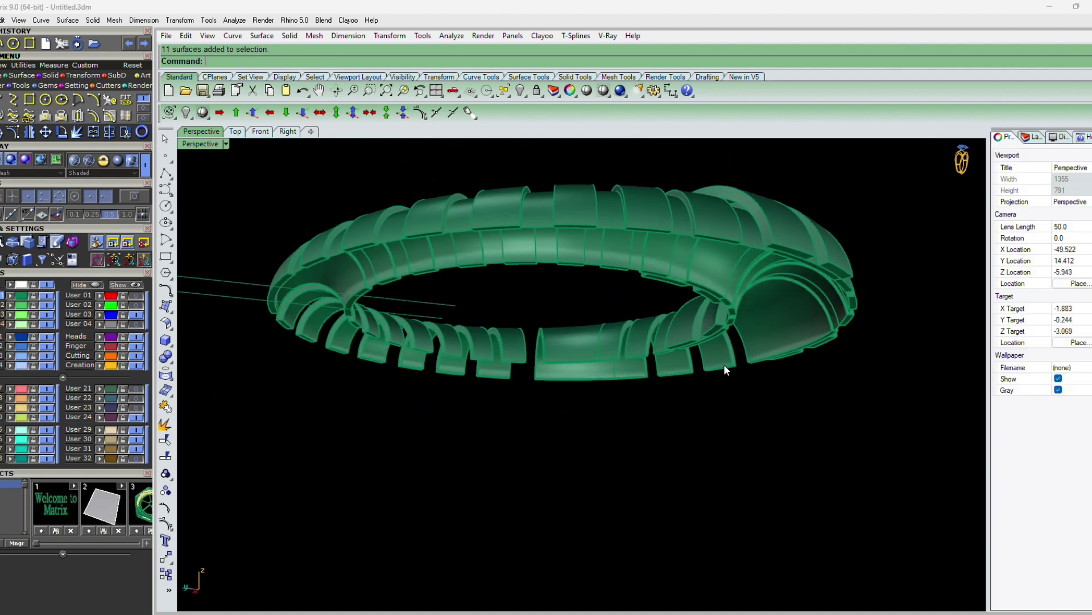
{"action": "scroll", "coordinate": [763, 253], "scroll_direction": "up", "scroll_amount": 6}
{"action": "scroll", "coordinate": [694, 309], "scroll_direction": "down", "scroll_amount": 8}
{"action": "left_click", "coordinate": [736, 288]}
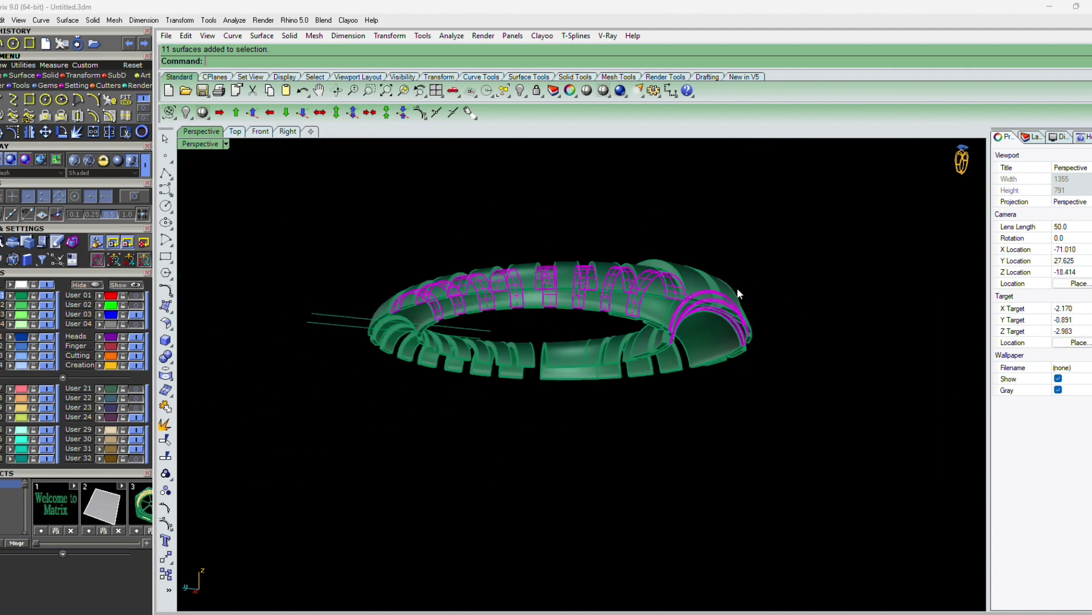
{"action": "right_click_drag", "start_coordinate": [736, 288], "coordinate": [599, 429]}
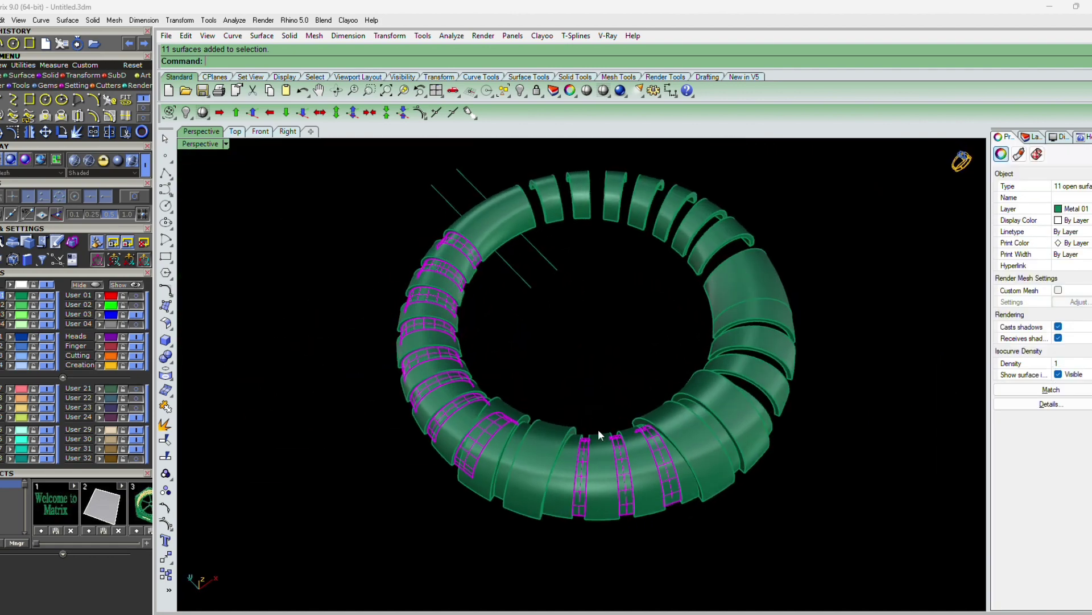
{"action": "key", "text": "Escape"}
{"action": "key", "text": "ctrl+h"}
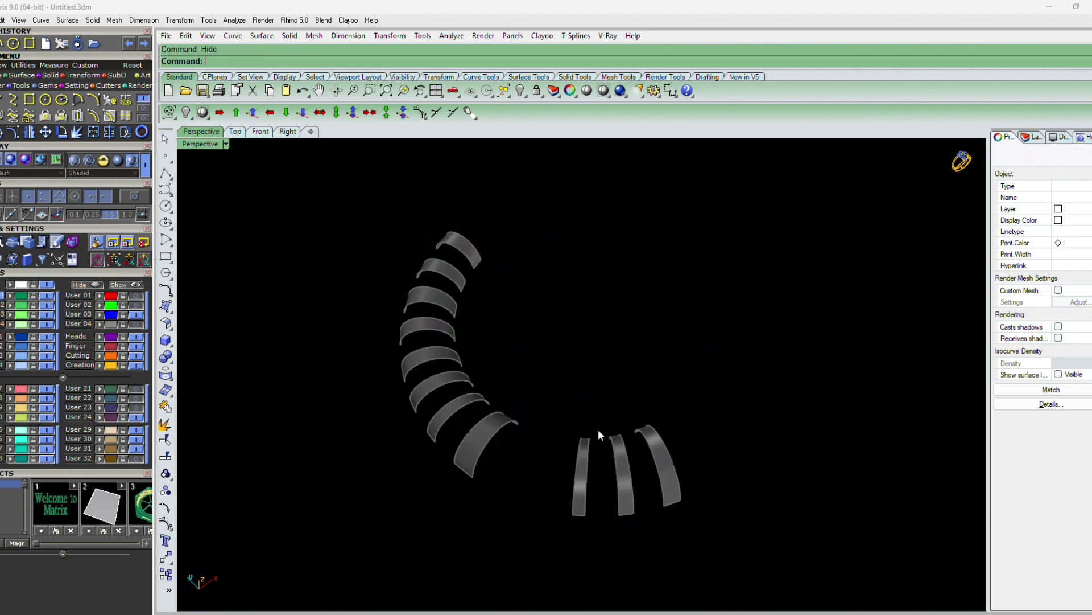
{"action": "right_click_drag", "start_coordinate": [598, 429], "coordinate": [639, 469]}
{"action": "key", "text": "ctrl+alt+l"}
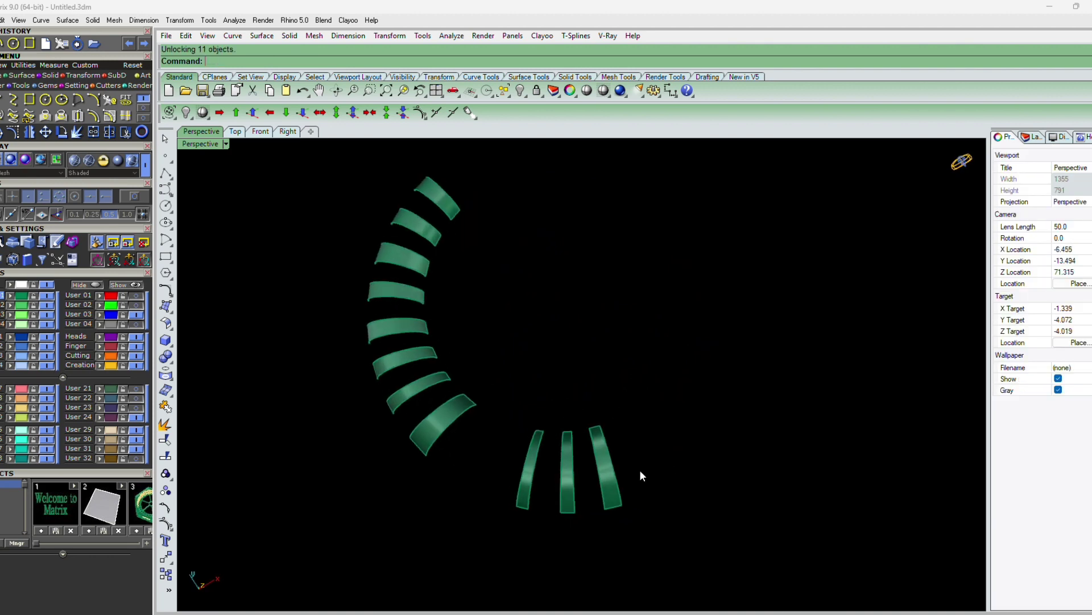
Extend both long edges of the strip farthest from the widest one, in the group of three, by 0.1.
{"action": "left_click", "coordinate": [173, 332]}
{"action": "left_click", "coordinate": [205, 330]}
{"action": "scroll", "coordinate": [621, 484], "scroll_direction": "up", "scroll_amount": 4}
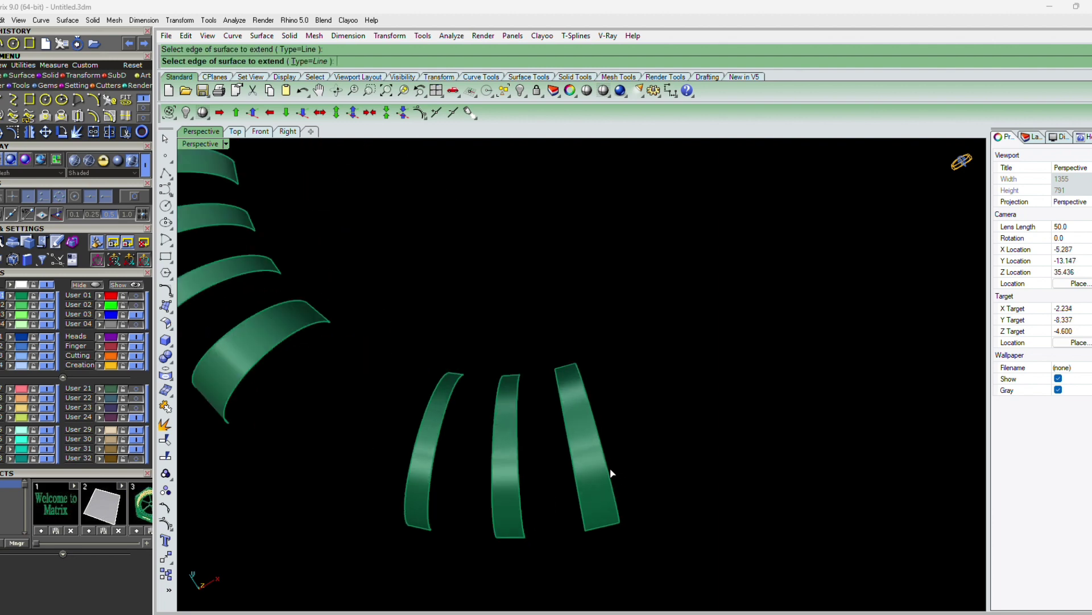
{"action": "left_click", "coordinate": [610, 469]}
{"action": "type", "text": ".1"}
{"action": "key", "text": "Return"}
{"action": "key", "text": "Return"}
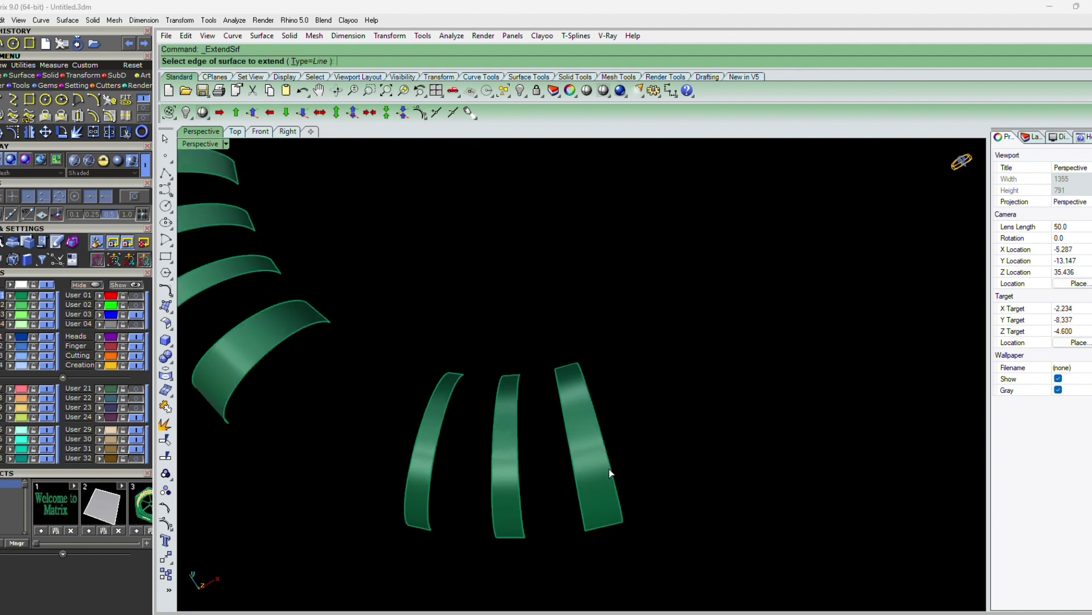
{"action": "left_click", "coordinate": [574, 470]}
{"action": "key", "text": "Return"}
{"action": "key", "text": "Return"}
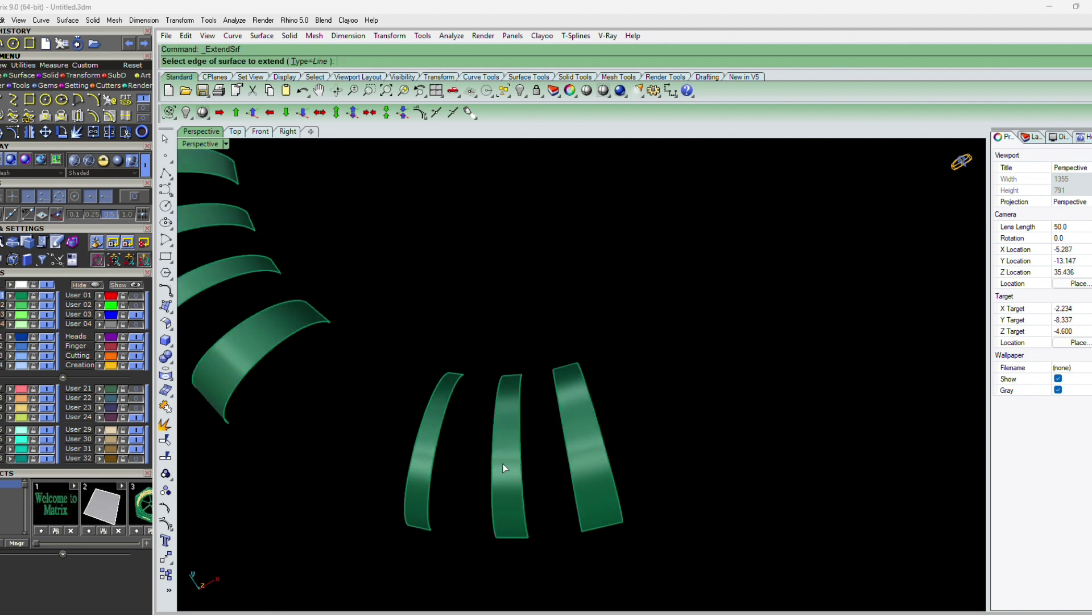
Extend the long edges of the two remaining strips in the group of three by 0.1.
{"action": "left_click", "coordinate": [493, 452]}
{"action": "key", "text": "Return"}
{"action": "key", "text": "Return"}
{"action": "left_click", "coordinate": [439, 441]}
{"action": "key", "text": "Return"}
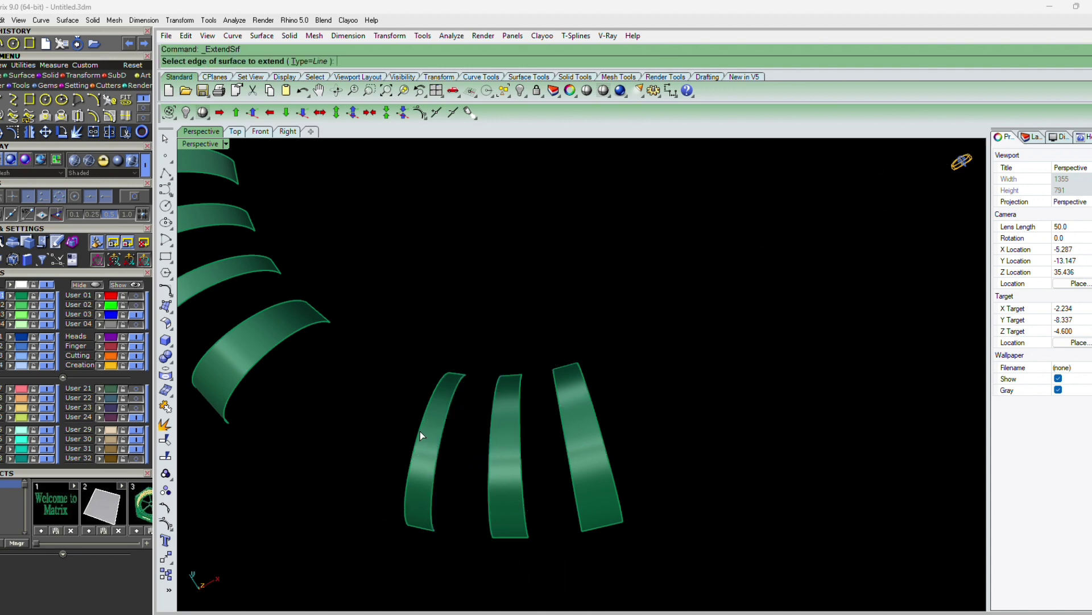
{"action": "left_click", "coordinate": [420, 431]}
{"action": "key", "text": "Return"}
Extend the long edges of the widest strip in the group of eight, keeping the same extension distance.
{"action": "scroll", "coordinate": [654, 414], "scroll_direction": "down", "scroll_amount": 4}
{"action": "right_click_drag", "start_coordinate": [455, 431], "coordinate": [501, 420]}
{"action": "key", "text": "Return"}
{"action": "left_click", "coordinate": [430, 412]}
{"action": "key", "text": "Return"}
{"action": "key", "text": "Return"}
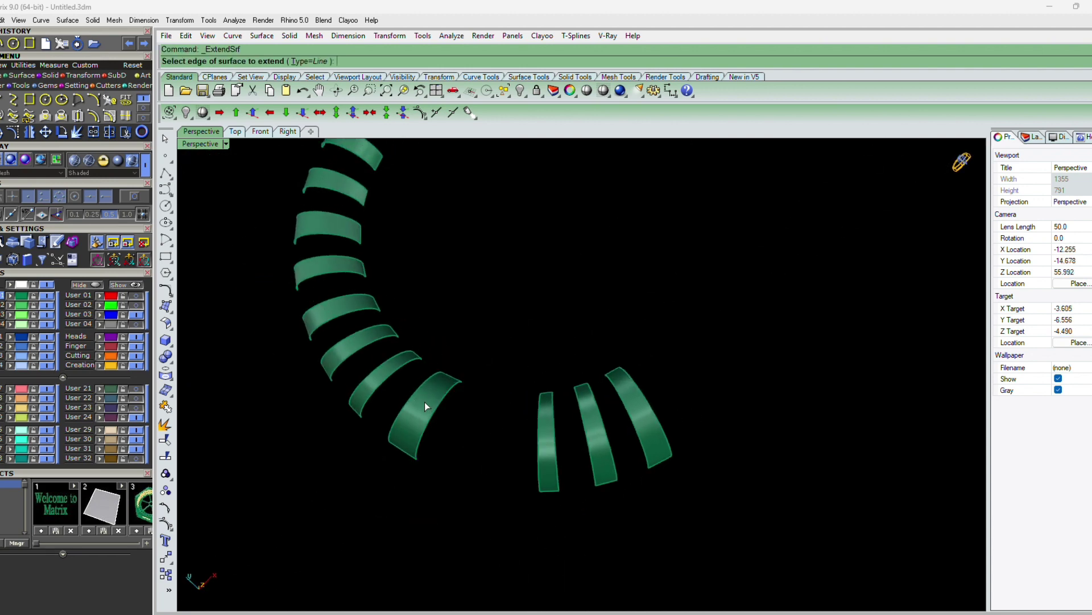
{"action": "left_click", "coordinate": [412, 392]}
{"action": "key", "text": "Return"}
{"action": "key", "text": "Return"}
Extend the long edges of the second and third strips, counted from the widest one, in the group of eight.
{"action": "left_click", "coordinate": [392, 374]}
{"action": "key", "text": "Return"}
{"action": "key", "text": "Return"}
{"action": "left_click", "coordinate": [383, 361]}
{"action": "key", "text": "Return"}
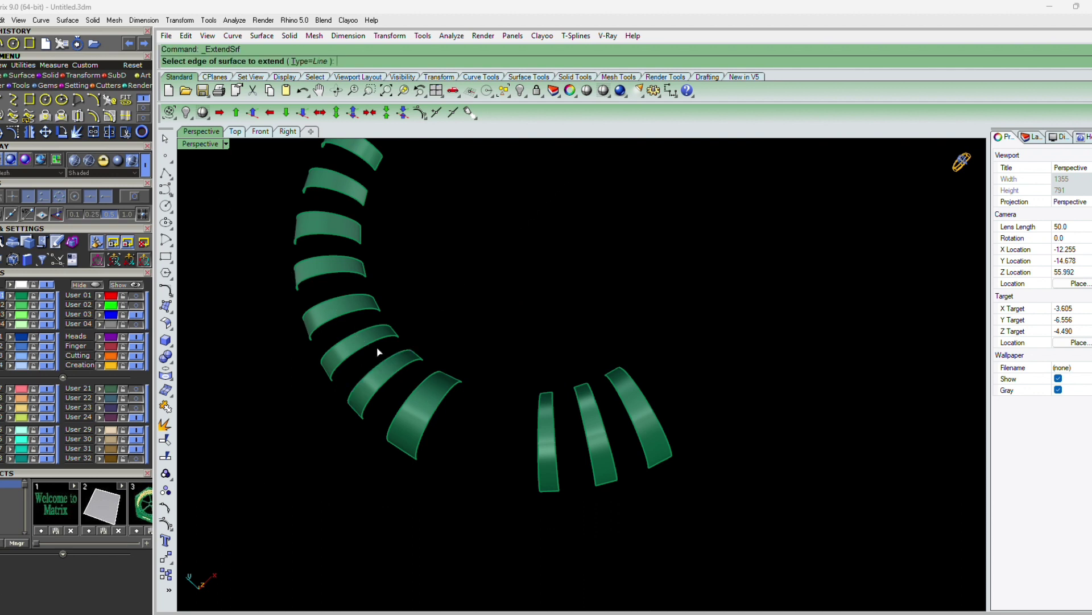
{"action": "key", "text": "Return"}
{"action": "key", "text": "Return"}
{"action": "scroll", "coordinate": [471, 358], "scroll_direction": "down", "scroll_amount": 3}
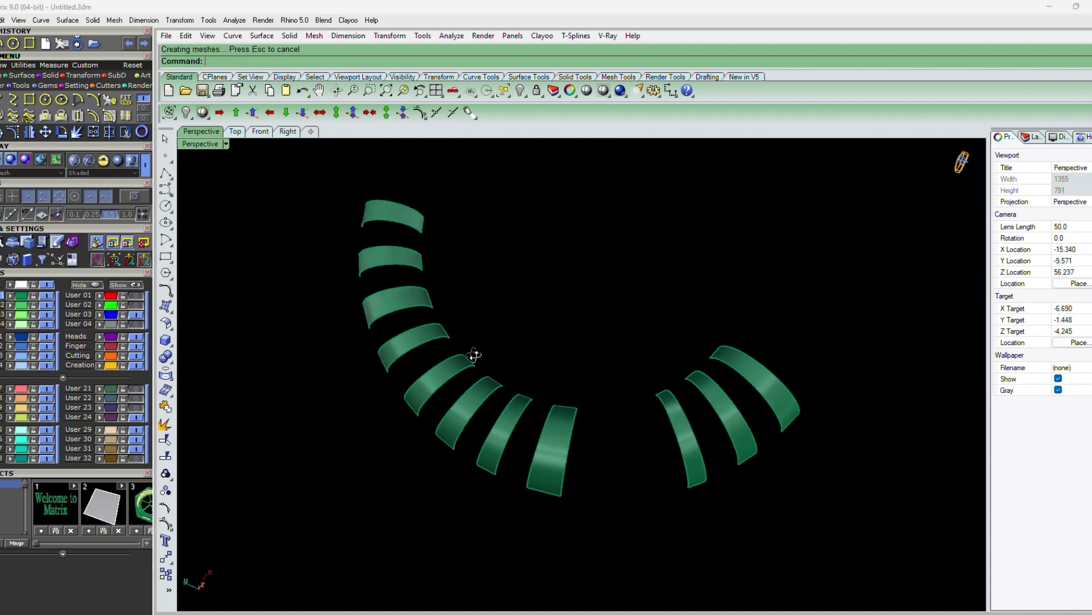
Undo the last strip edge extension and restore it.
{"action": "scroll", "coordinate": [461, 406], "scroll_direction": "up", "scroll_amount": 5}
{"action": "key", "text": "ctrl+z"}
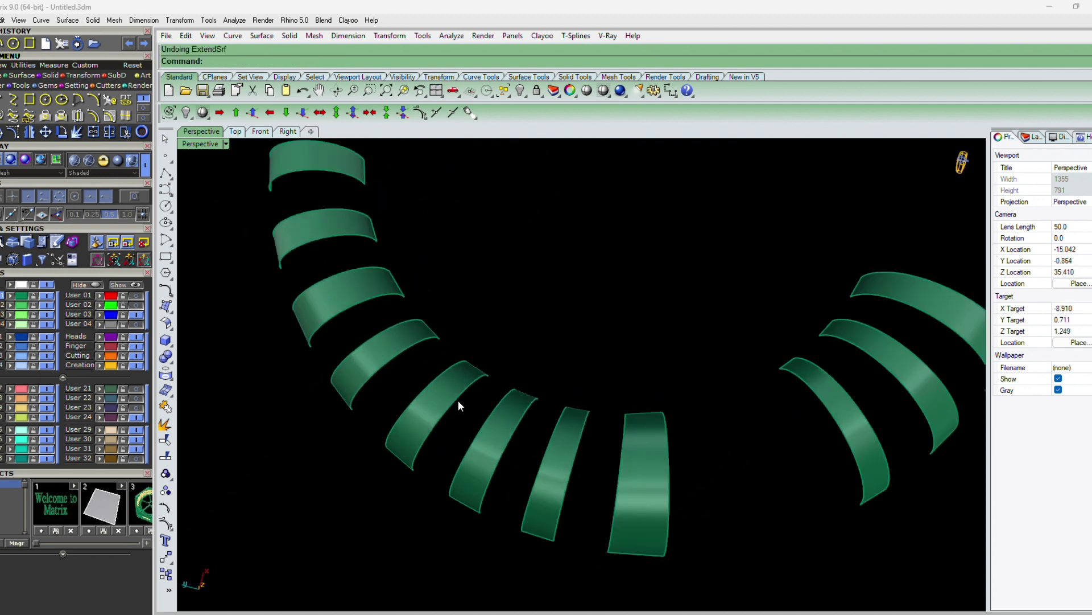
{"action": "left_click", "coordinate": [458, 398]}
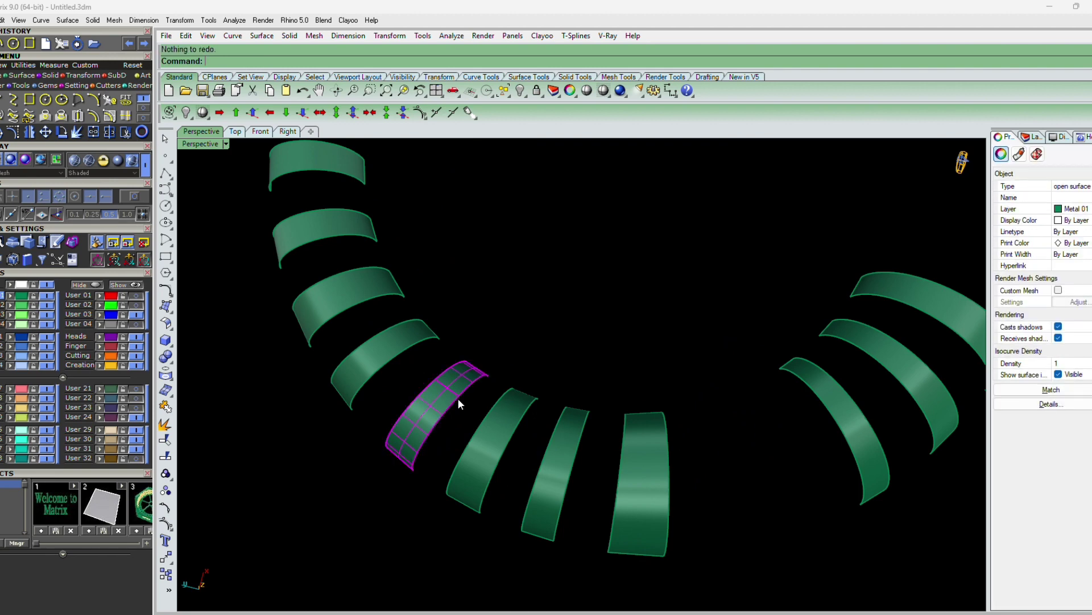
{"action": "key", "text": "Escape"}
{"action": "left_click", "coordinate": [458, 398]}
{"action": "key", "text": "Escape"}
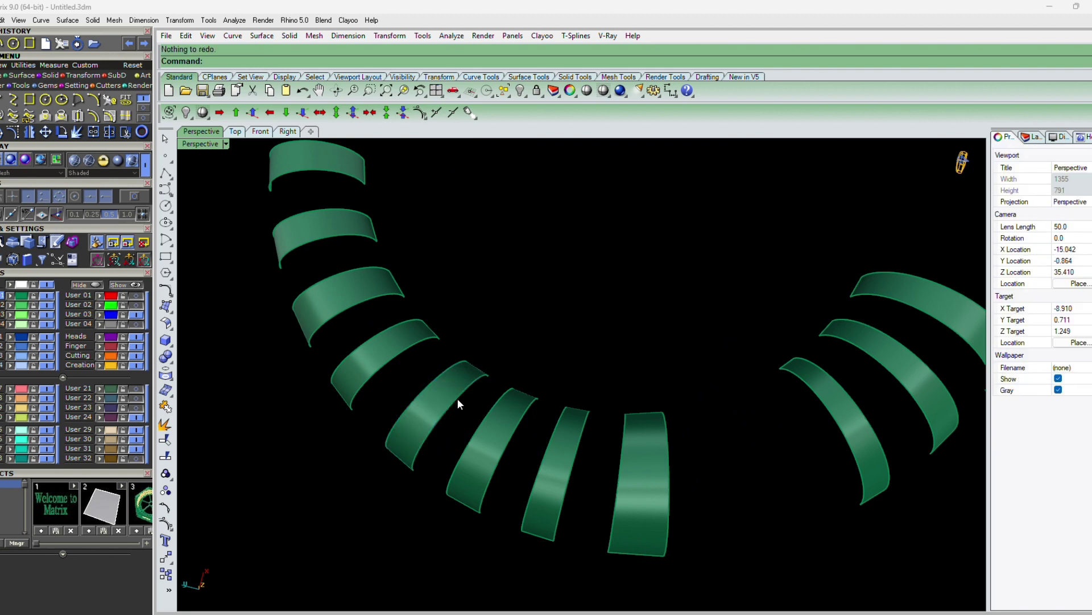
Extend the long edges of the fourth and fifth strips, counted from the widest one, by the same distance.
{"action": "left_click", "coordinate": [165, 323]}
{"action": "left_click", "coordinate": [199, 330]}
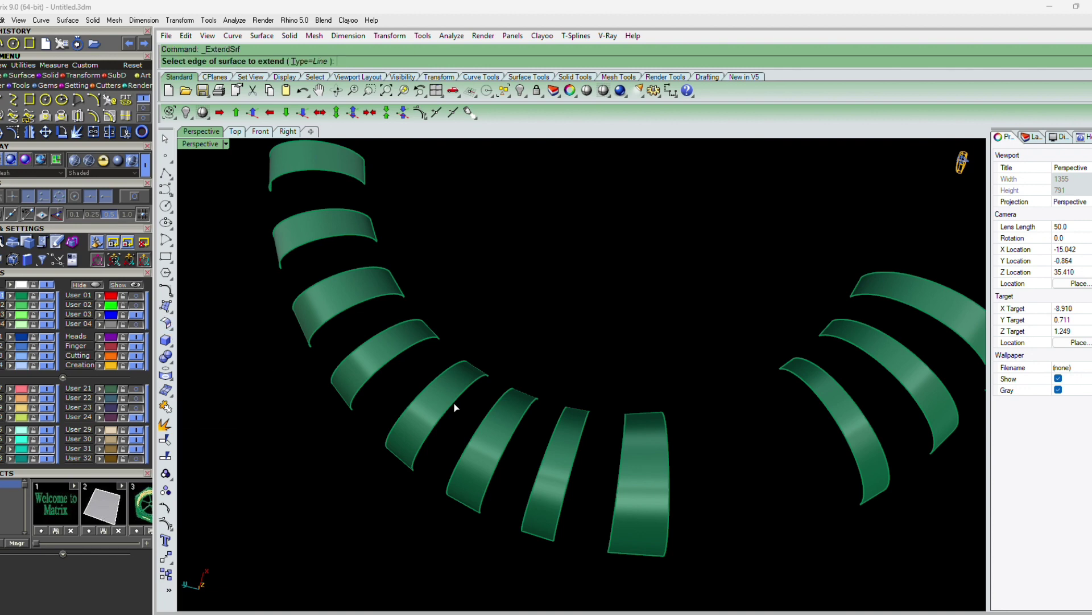
{"action": "left_click", "coordinate": [426, 385]}
{"action": "key", "text": "Return"}
{"action": "key", "text": "Return"}
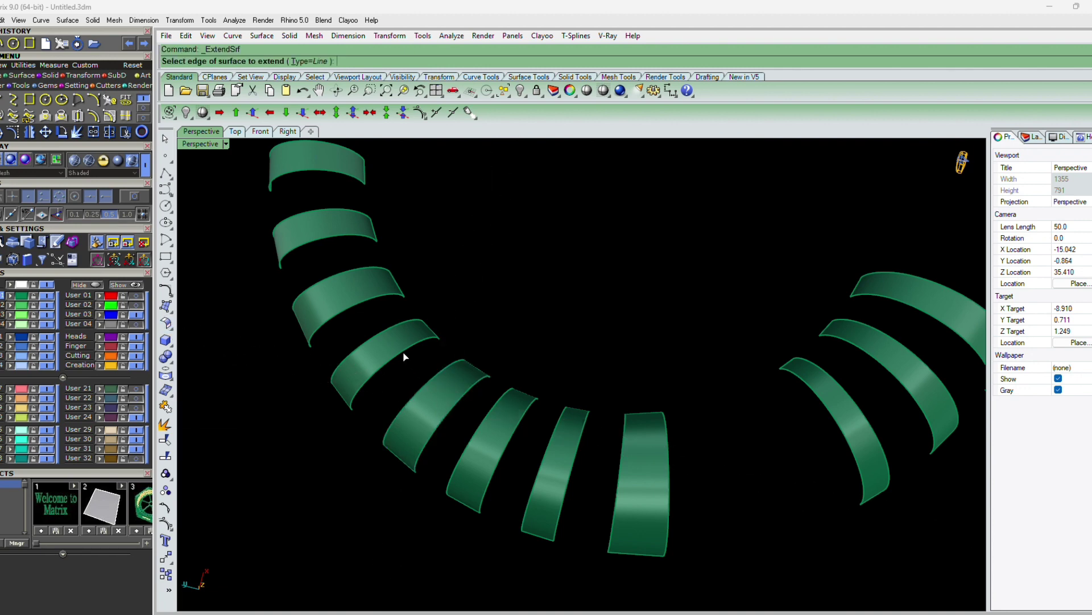
{"action": "left_click", "coordinate": [404, 352]}
{"action": "key", "text": "Return"}
{"action": "key", "text": "Return"}
{"action": "left_click", "coordinate": [385, 329]}
{"action": "key", "text": "Return"}
{"action": "key", "text": "Return"}
Extend the long edges of the last three strips, farthest from the widest one, by the same distance.
{"action": "left_click", "coordinate": [363, 302]}
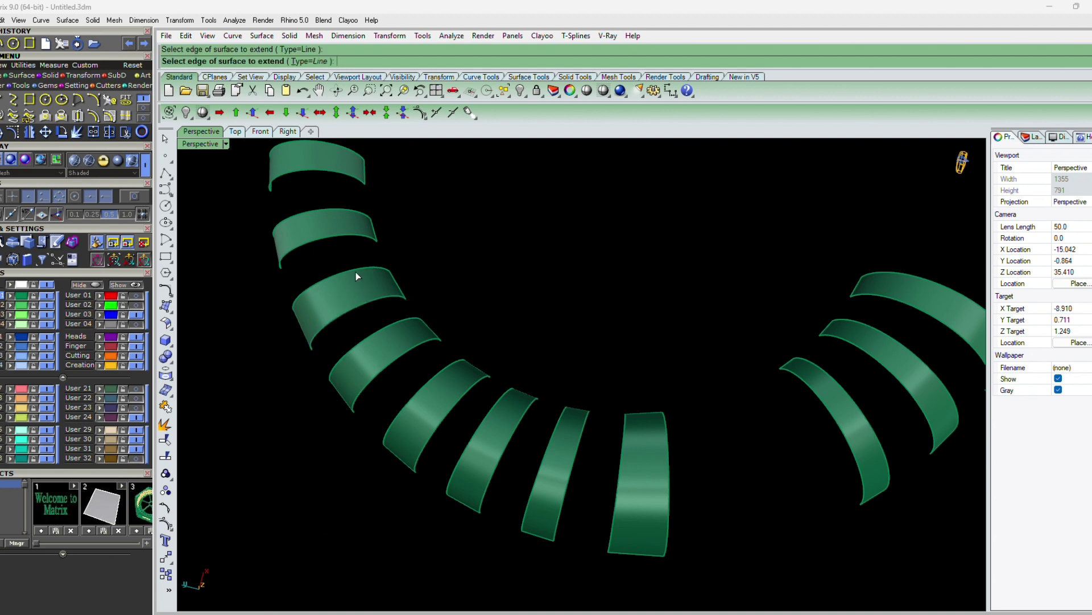
{"action": "left_click", "coordinate": [344, 210]}
{"action": "key", "text": "Return"}
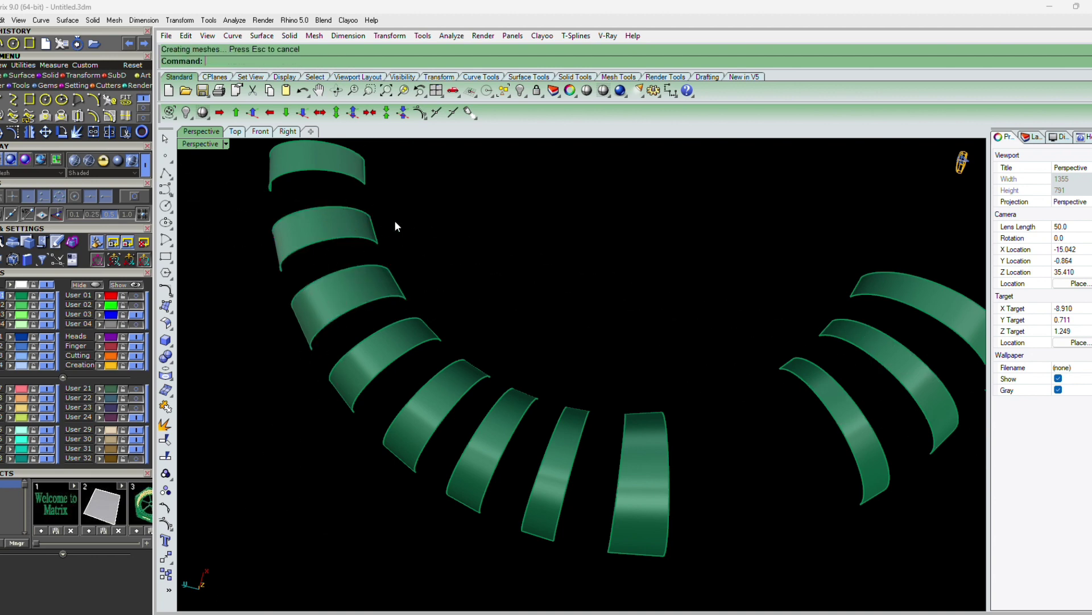
{"action": "right_click_drag", "start_coordinate": [394, 220], "coordinate": [398, 318], "text": "shift"}
{"action": "key", "text": "Return"}
{"action": "left_click", "coordinate": [351, 273]}
{"action": "key", "text": "Return"}
{"action": "key", "text": "Return"}
{"action": "key", "text": "Return"}
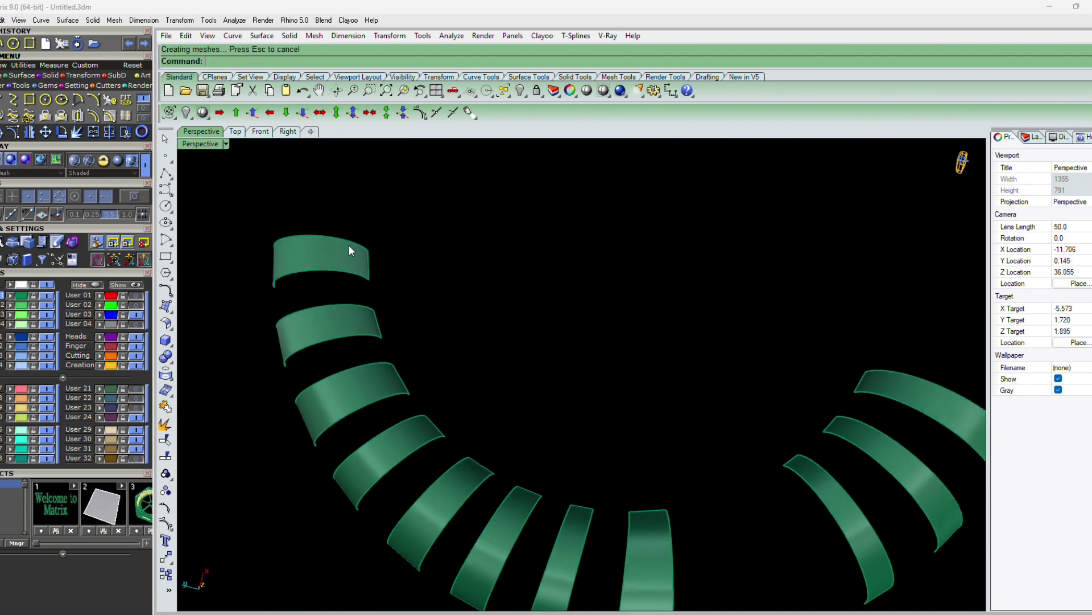
{"action": "right_click_drag", "start_coordinate": [351, 251], "coordinate": [469, 358]}
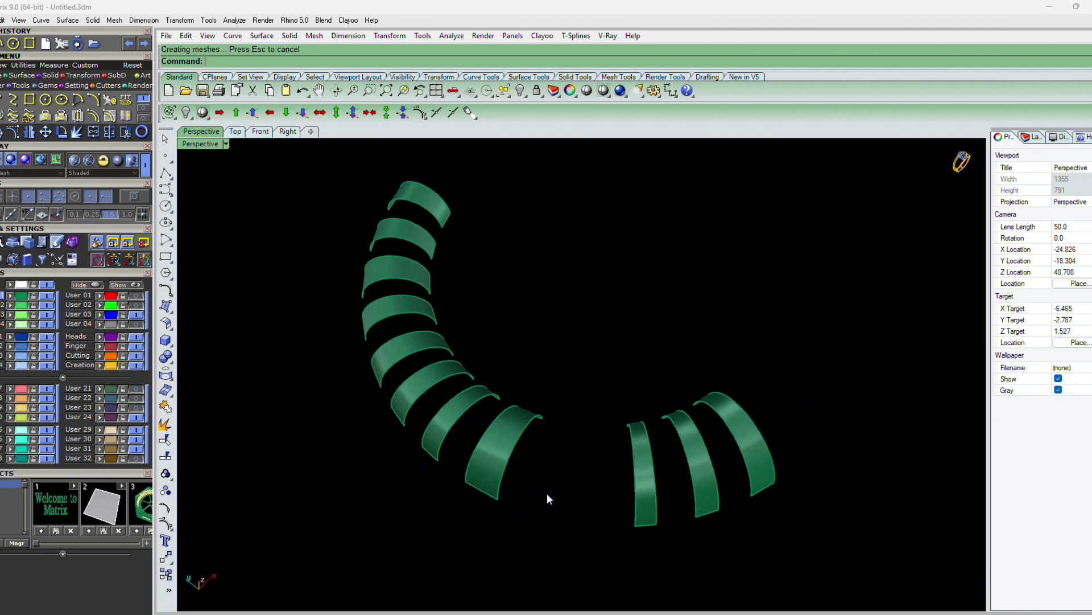
Try to loft between the two short end edges of the middle strip in the group of three.
{"action": "right_click_drag", "start_coordinate": [783, 522], "coordinate": [712, 507], "text": "shift"}
{"action": "right_click_drag", "start_coordinate": [712, 507], "coordinate": [508, 511]}
{"action": "type", "text": "lo"}
{"action": "key", "text": "Return"}
{"action": "left_click", "coordinate": [645, 504]}
{"action": "key", "text": "Escape"}
{"action": "key", "text": "Return"}
{"action": "left_click", "coordinate": [507, 515]}
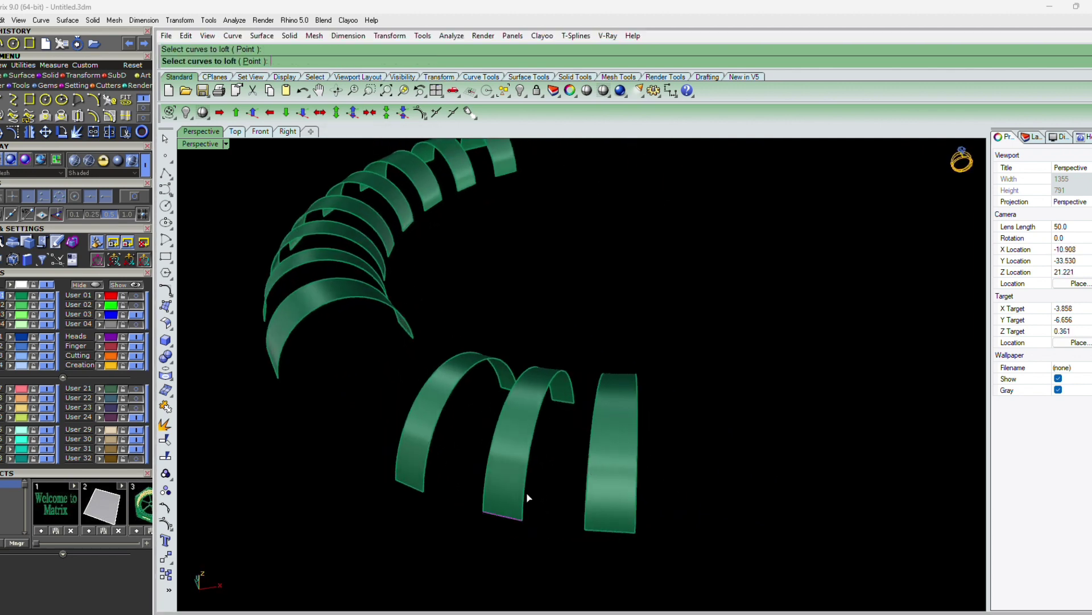
{"action": "left_click", "coordinate": [560, 402]}
{"action": "key", "text": "Return"}
{"action": "key", "text": "Return"}
{"action": "key", "text": "ctrl+z"}
{"action": "key", "text": "Return"}
{"action": "right_click_drag", "start_coordinate": [602, 448], "coordinate": [668, 478]}
{"action": "key", "text": "ctrl+z"}
Offset all eleven strip surfaces by 0.3 with the Solid option set to Yes.
{"action": "key", "text": "ctrl+a"}
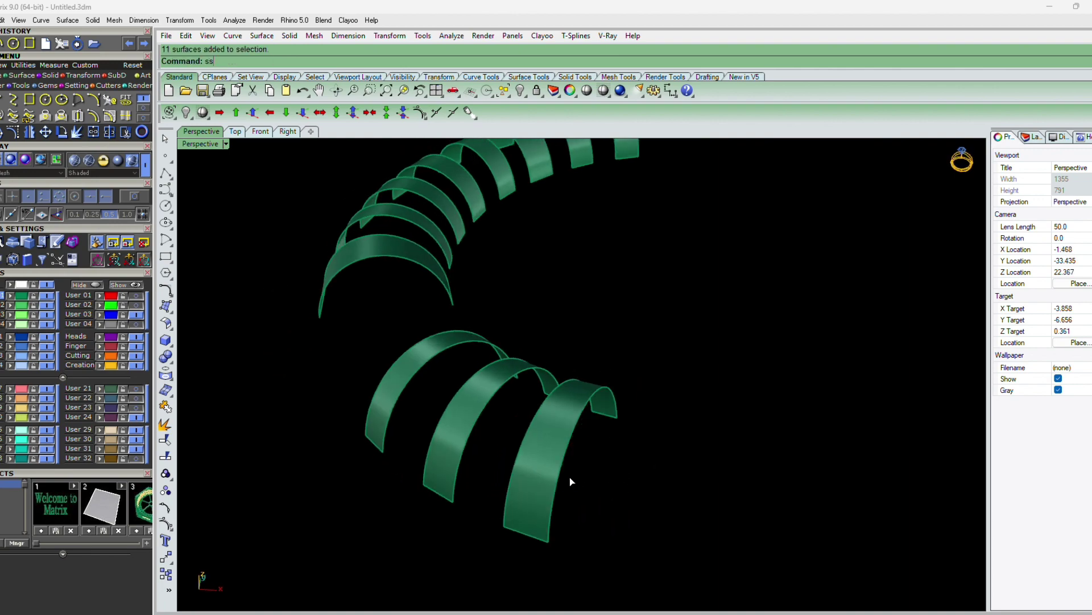
{"action": "type", "text": "o"}
{"action": "key", "text": "Return"}
{"action": "right_click_drag", "start_coordinate": [569, 477], "coordinate": [582, 498]}
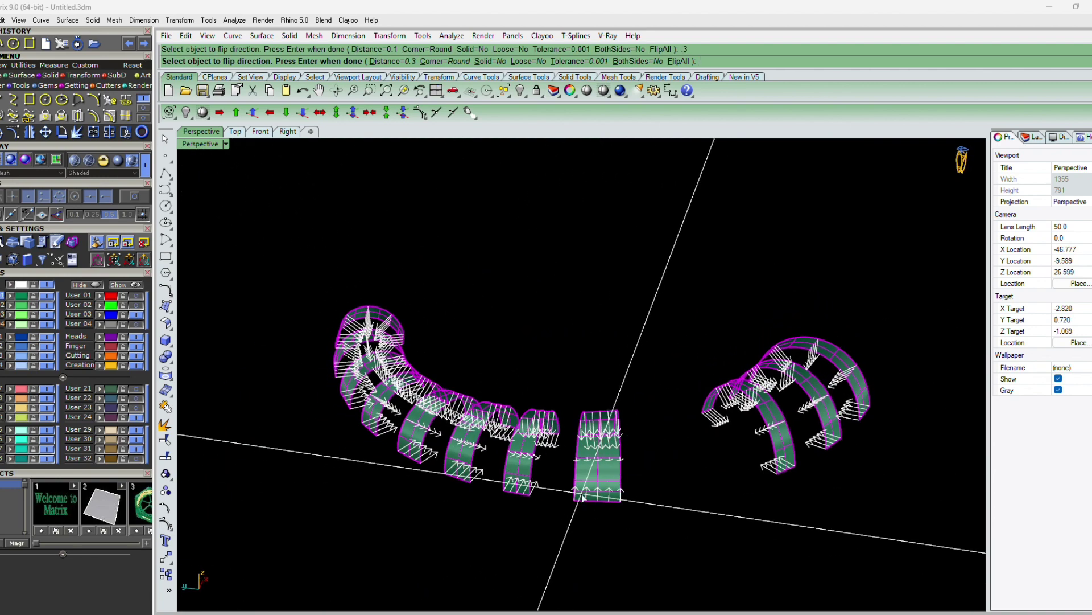
{"action": "left_click", "coordinate": [498, 63]}
{"action": "right_click", "coordinate": [744, 289]}
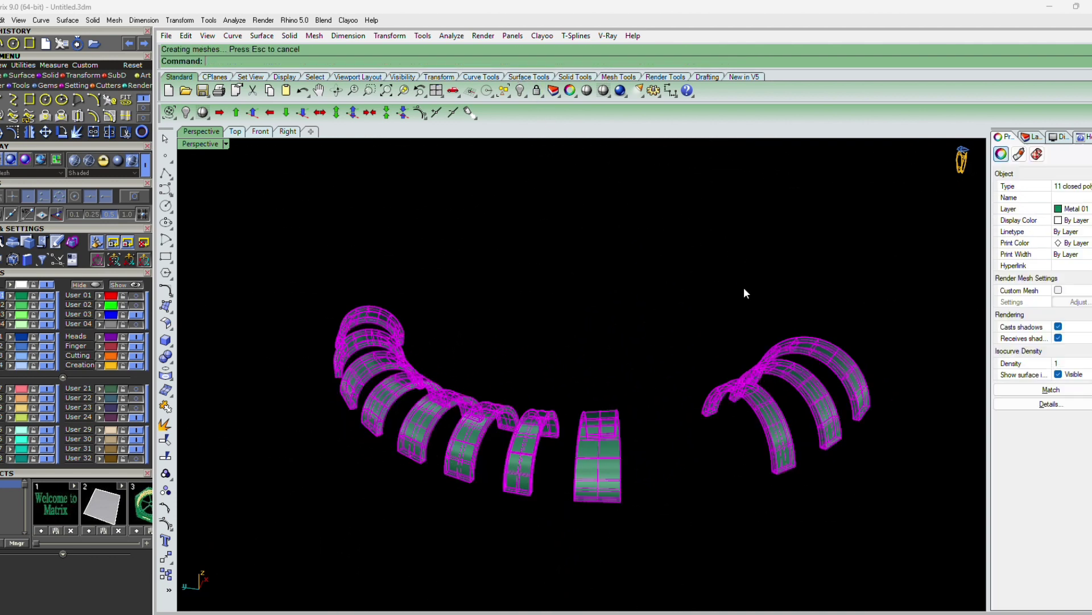
Turn off the surface isocurve display for the eleven strip solids and deselect them.
{"action": "left_click", "coordinate": [740, 327]}
{"action": "left_click", "coordinate": [783, 434]}
{"action": "left_click", "coordinate": [1059, 374]}
{"action": "left_click", "coordinate": [899, 472]}
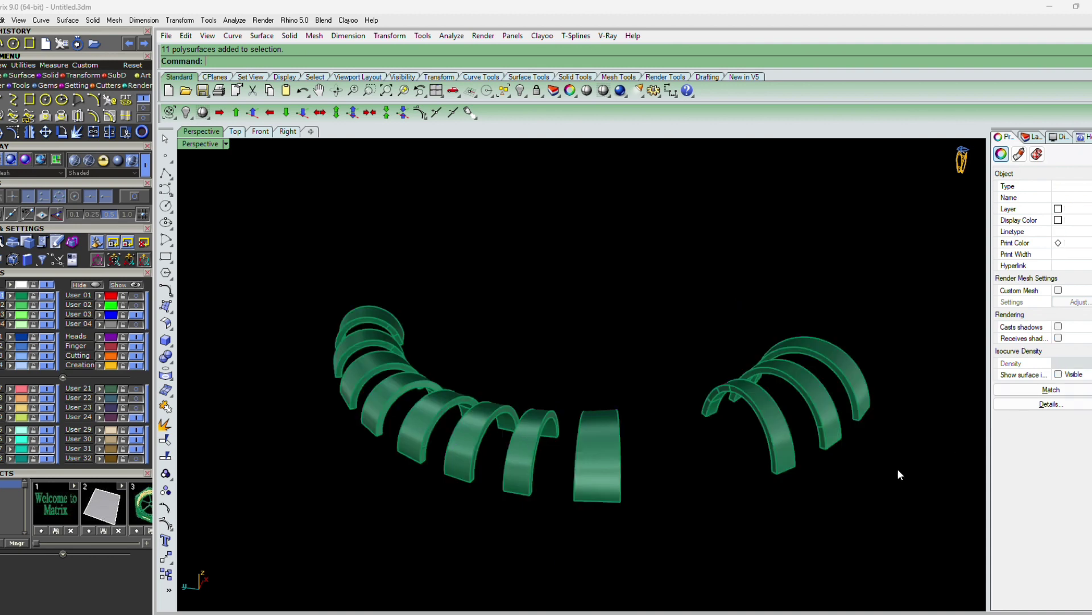
{"action": "right_click_drag", "start_coordinate": [897, 469], "coordinate": [300, 373]}
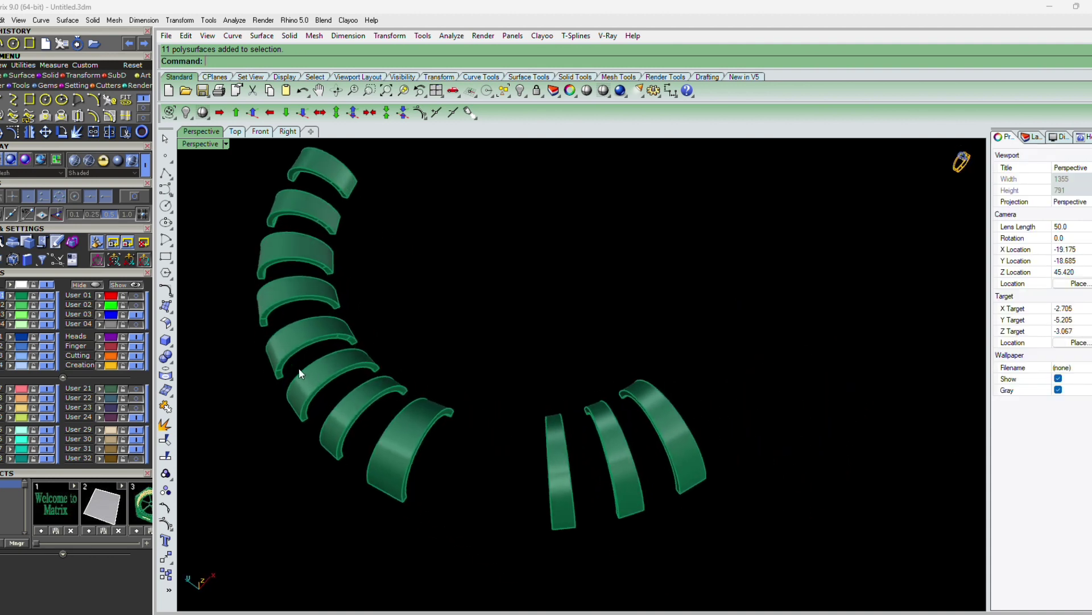
Group the eleven strip solids and show all hidden objects.
{"action": "key", "text": "ctrl+a"}
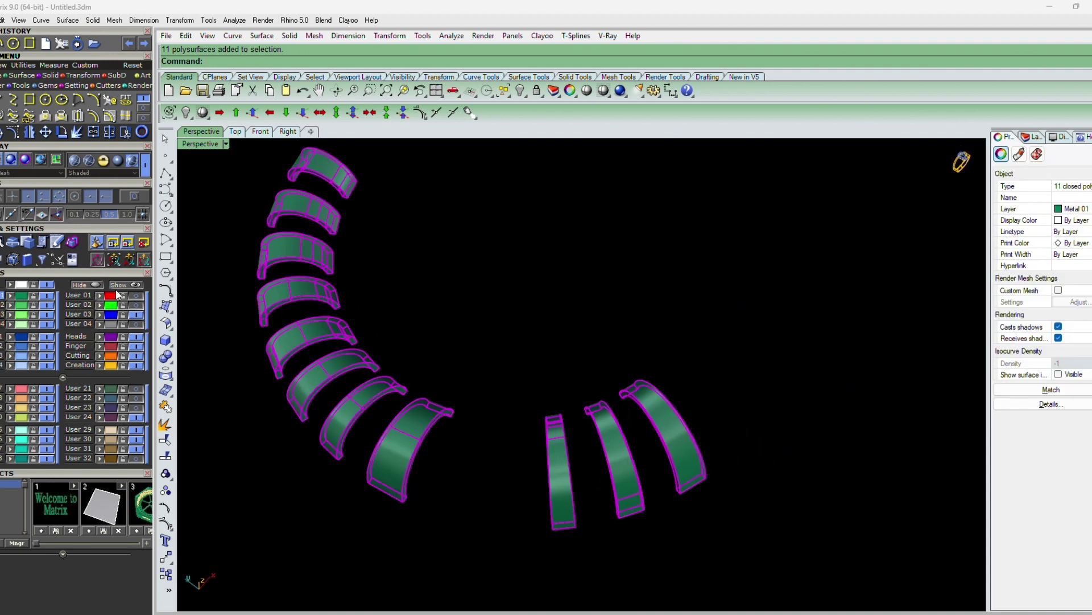
{"action": "type", "text": "Group"}
{"action": "key", "text": "Return"}
{"action": "type", "text": "G"}
{"action": "left_click", "coordinate": [196, 318]}
{"action": "left_click", "coordinate": [325, 378]}
{"action": "left_click", "coordinate": [222, 338]}
{"action": "left_click", "coordinate": [126, 285]}
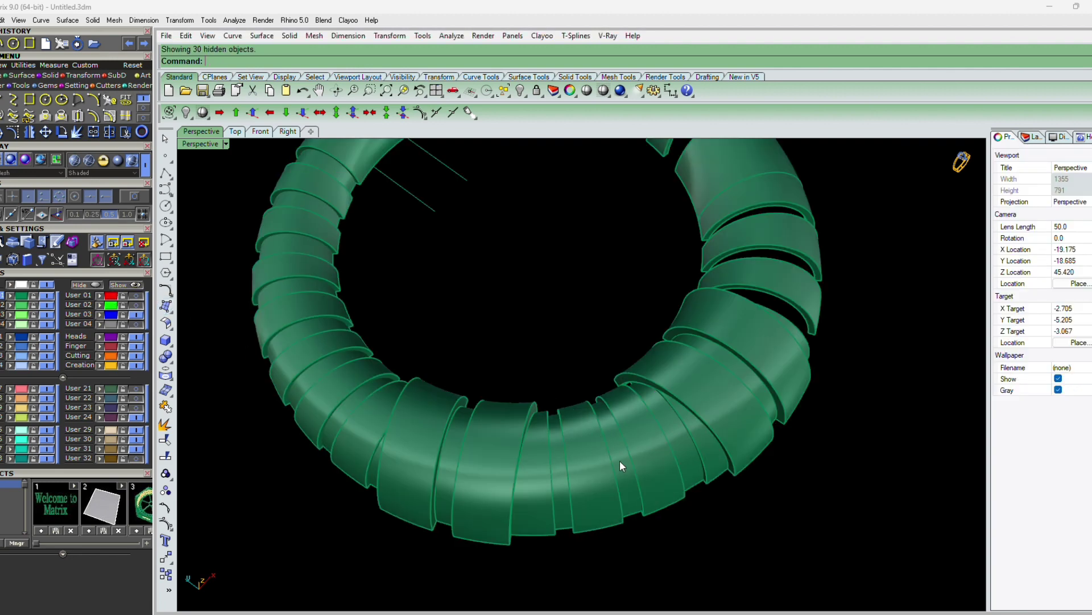
Examine from several angles how the grouped strips fit between the ring segments.
{"action": "scroll", "coordinate": [620, 461], "scroll_direction": "up", "scroll_amount": 4}
{"action": "right_click_drag", "start_coordinate": [672, 503], "coordinate": [628, 489]}
{"action": "type", "text": "SC"}
{"action": "key", "text": "Return"}
{"action": "scroll", "coordinate": [626, 534], "scroll_direction": "down", "scroll_amount": 6}
{"action": "right_click_drag", "start_coordinate": [660, 528], "coordinate": [605, 493]}
{"action": "scroll", "coordinate": [601, 479], "scroll_direction": "up", "scroll_amount": 4}
{"action": "left_click", "coordinate": [599, 474]}
{"action": "scroll", "coordinate": [560, 494], "scroll_direction": "down", "scroll_amount": 4}
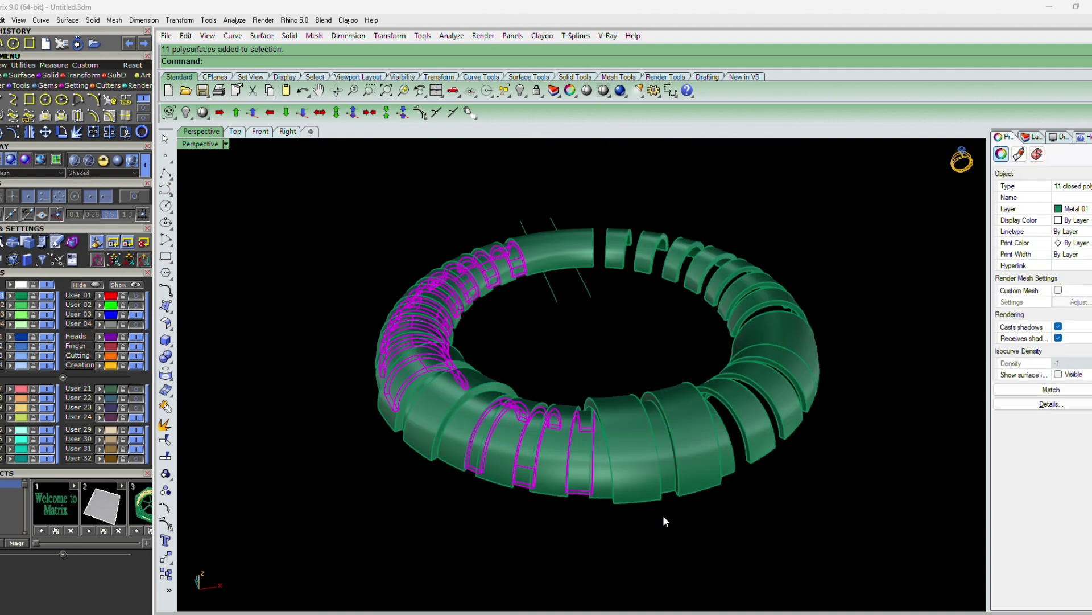
{"action": "left_click", "coordinate": [663, 517]}
{"action": "right_click_drag", "start_coordinate": [663, 516], "coordinate": [646, 365]}
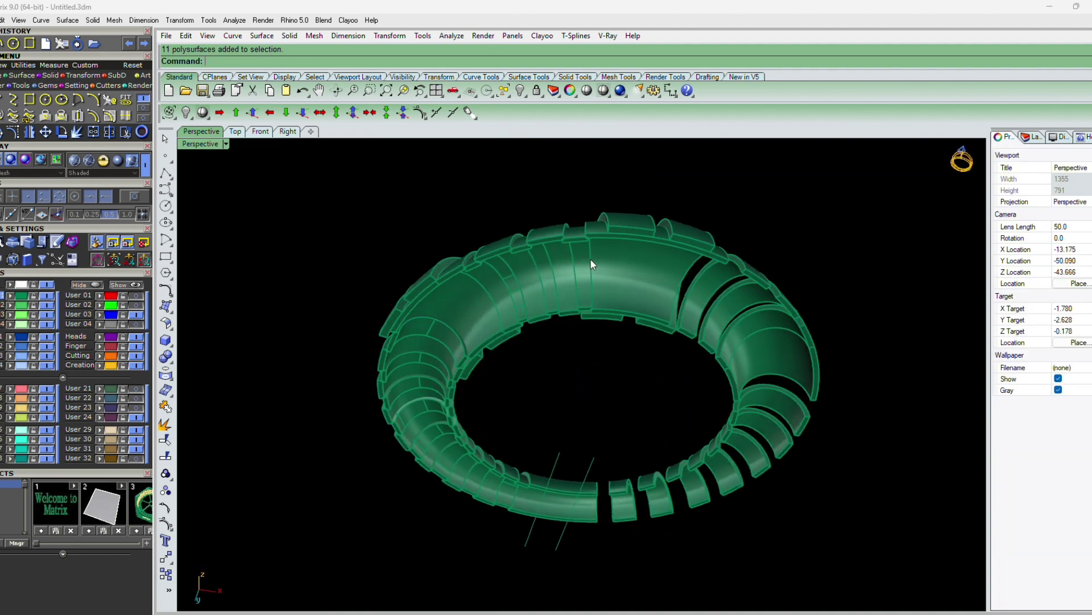
Mirror a copy of the grouped strips across the ring's vertical centre line, starting the mirror plane at origin 0.
{"action": "scroll", "coordinate": [571, 241], "scroll_direction": "up", "scroll_amount": 2}
{"action": "left_click", "coordinate": [573, 239]}
{"action": "scroll", "coordinate": [574, 238], "scroll_direction": "down", "scroll_amount": 3}
{"action": "right_click_drag", "start_coordinate": [479, 300], "coordinate": [544, 501]}
{"action": "type", "text": "mi"}
{"action": "key", "text": "Return"}
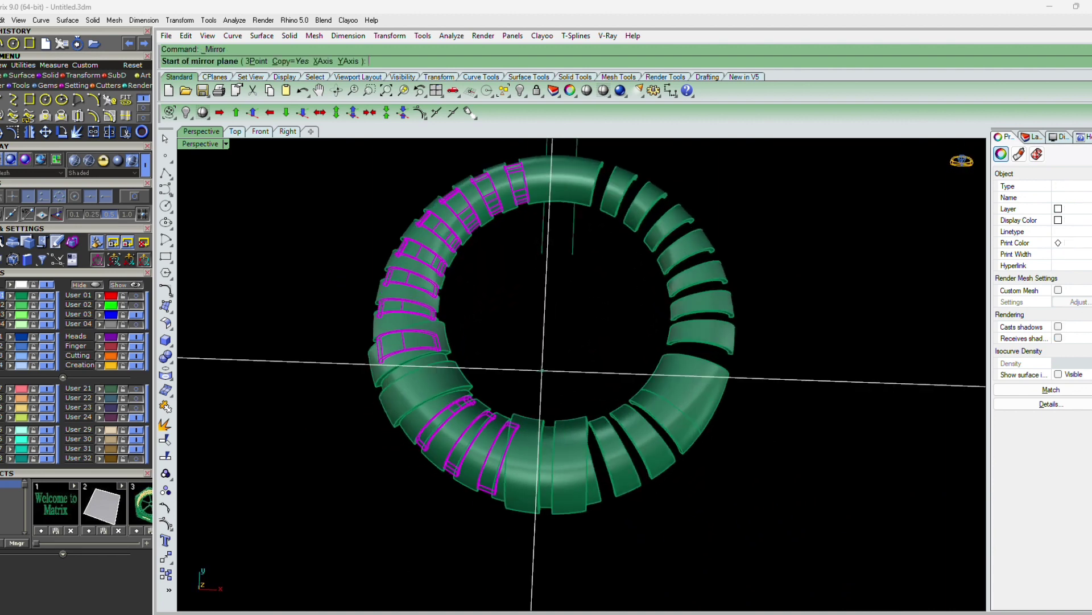
{"action": "type", "text": "0"}
{"action": "key", "text": "Return"}
{"action": "left_click", "coordinate": [542, 370]}
{"action": "left_click", "coordinate": [542, 372]}
{"action": "scroll", "coordinate": [544, 408], "scroll_direction": "down", "scroll_amount": 5}
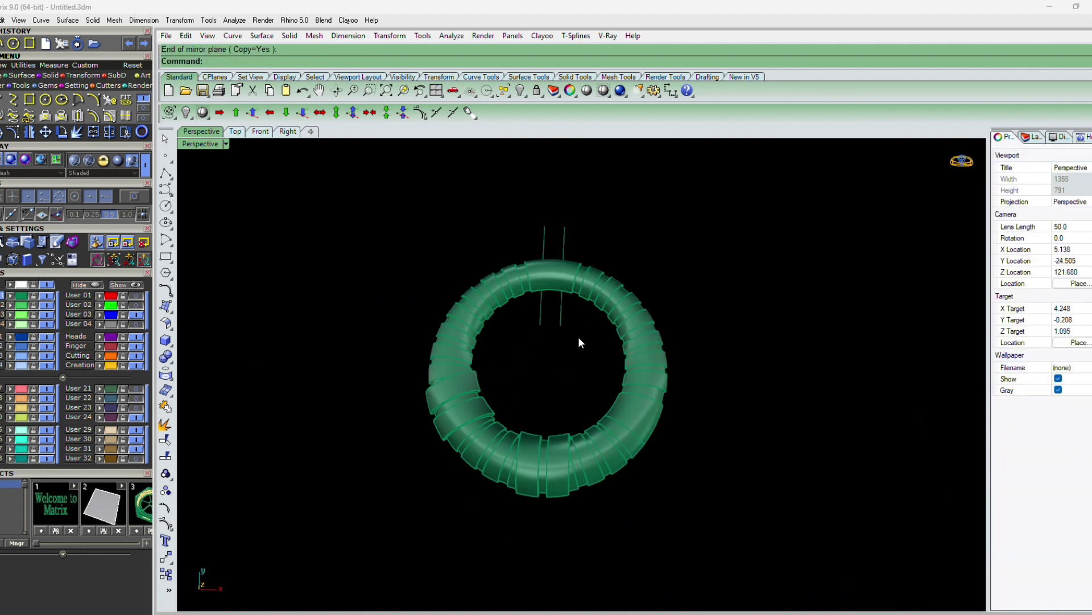
Switch to the Top view and set its display mode to Shaded.
{"action": "right_click_drag", "start_coordinate": [570, 316], "coordinate": [500, 293], "text": "shift"}
{"action": "scroll", "coordinate": [551, 347], "scroll_direction": "up", "scroll_amount": 8}
{"action": "scroll", "coordinate": [500, 292], "scroll_direction": "down", "scroll_amount": 8}
{"action": "right_click_drag", "start_coordinate": [529, 392], "coordinate": [542, 442]}
{"action": "key", "text": "ctrl+F1"}
{"action": "scroll", "coordinate": [507, 278], "scroll_direction": "down", "scroll_amount": 5}
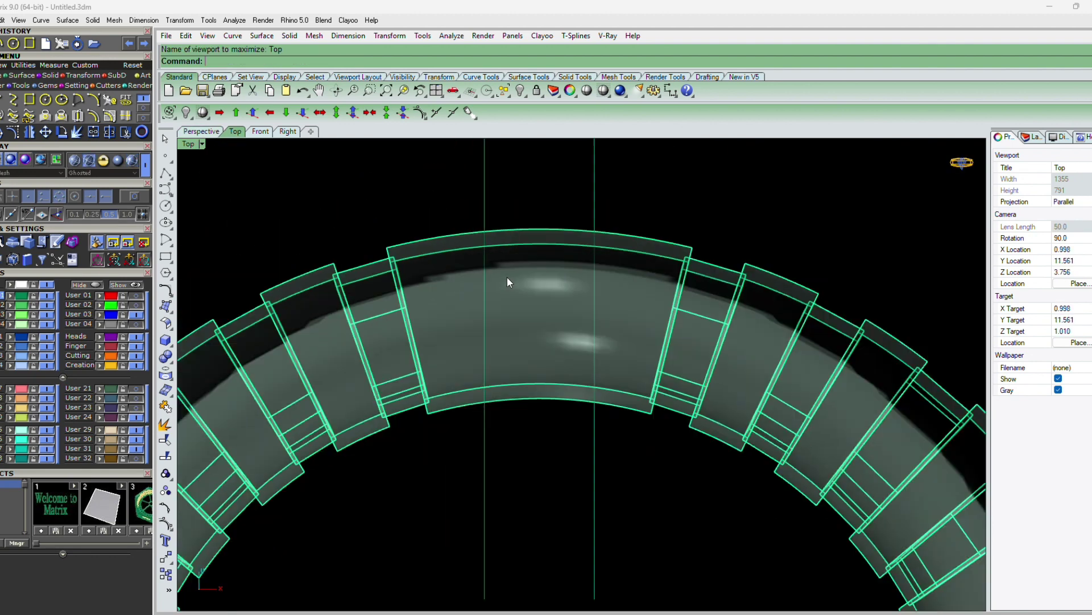
{"action": "scroll", "coordinate": [507, 277], "scroll_direction": "down", "scroll_amount": 4}
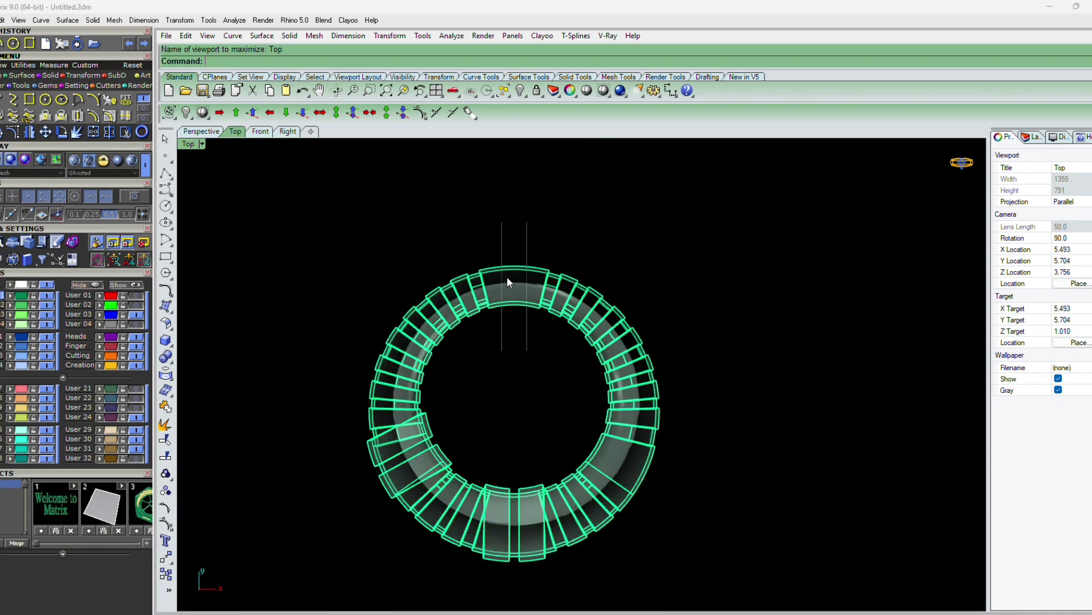
{"action": "left_click", "coordinate": [201, 144]}
{"action": "left_click", "coordinate": [250, 50]}
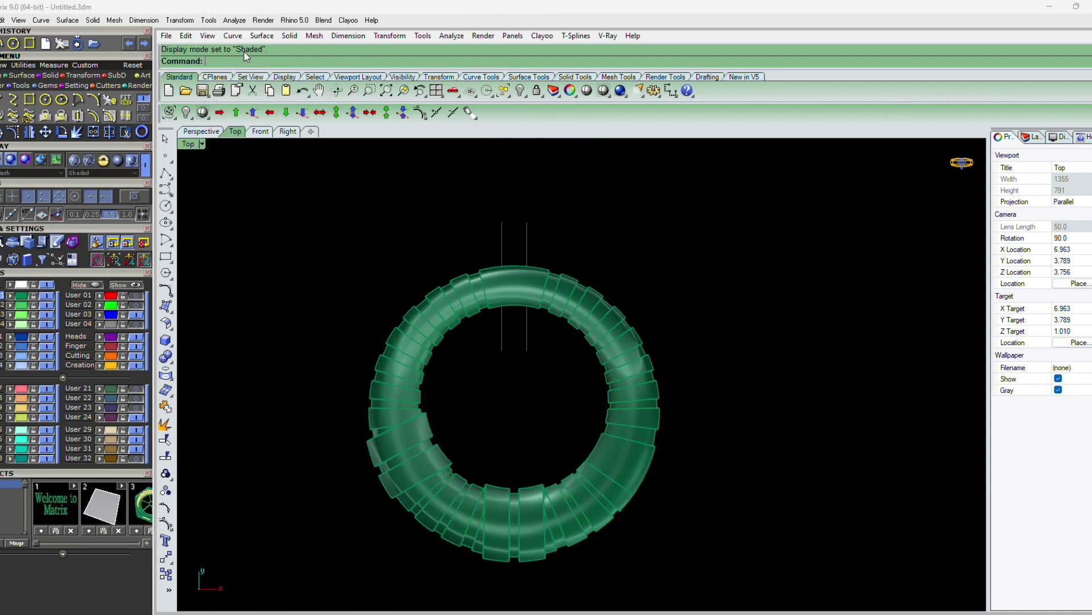
Examine how the strips and wide segments meet around the lower part of the ring, in Top and Perspective views.
{"action": "right_click_drag", "start_coordinate": [639, 484], "coordinate": [640, 472]}
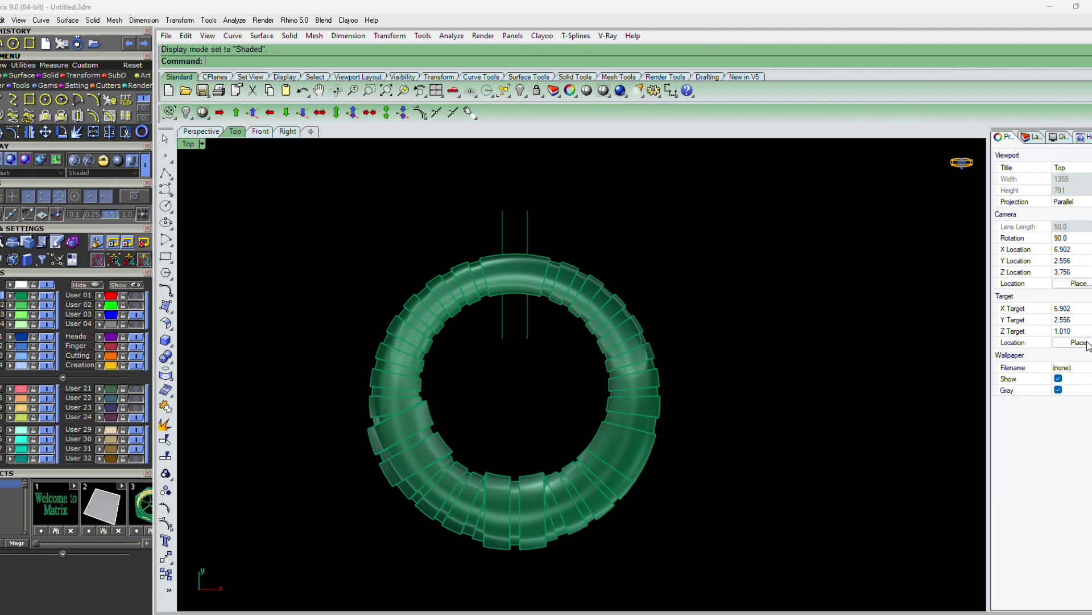
{"action": "scroll", "coordinate": [641, 425], "scroll_direction": "up", "scroll_amount": 5}
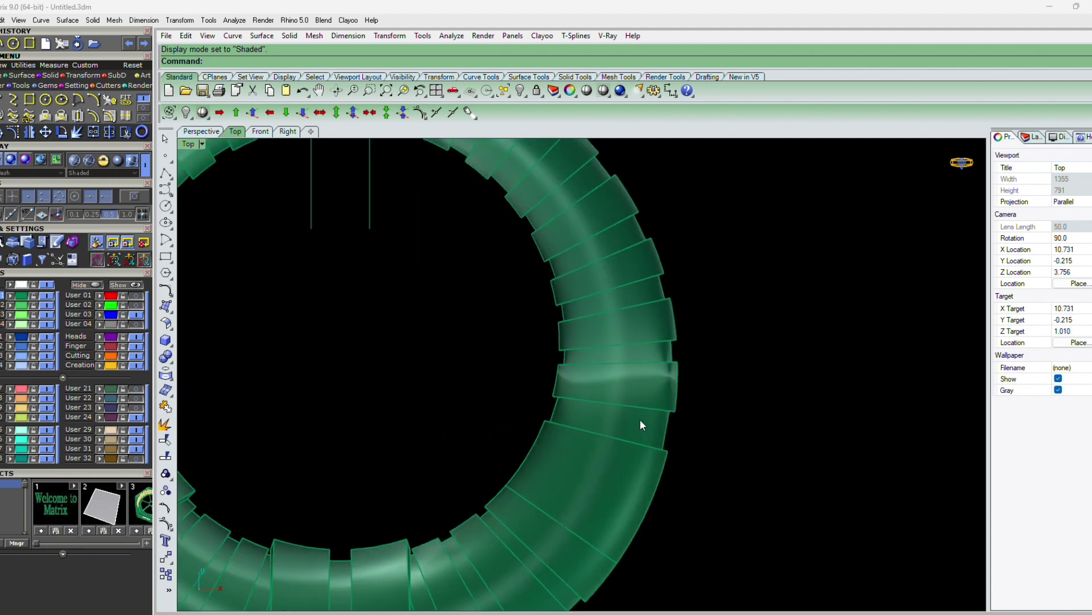
{"action": "key", "text": "ctrl+F4"}
{"action": "right_click_drag", "start_coordinate": [644, 449], "coordinate": [556, 444]}
{"action": "scroll", "coordinate": [558, 442], "scroll_direction": "up", "scroll_amount": 5}
{"action": "left_click", "coordinate": [580, 474]}
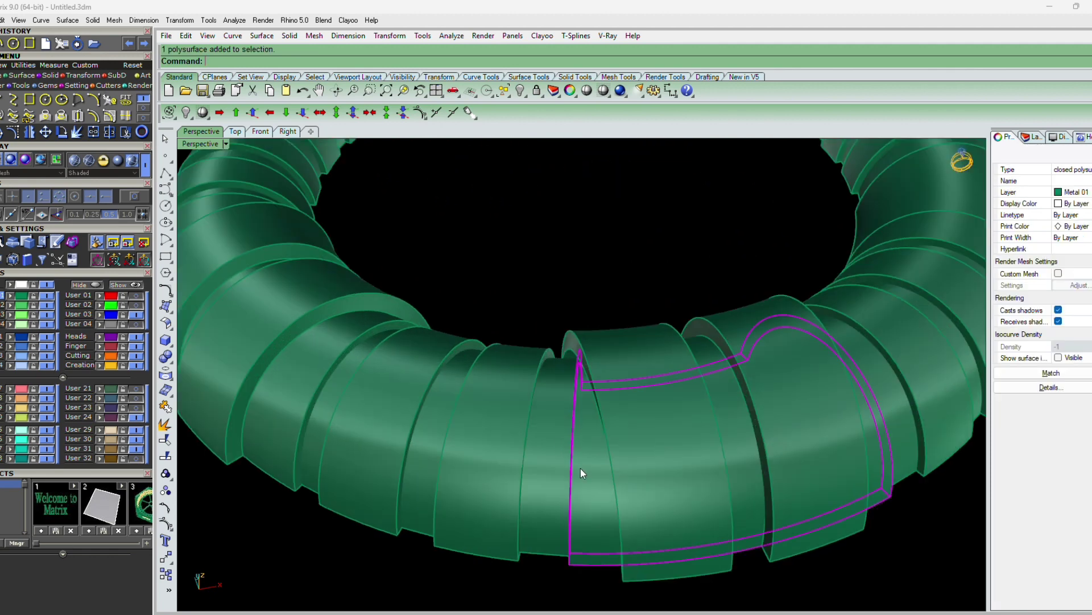
{"action": "key", "text": "Escape"}
{"action": "scroll", "coordinate": [518, 446], "scroll_direction": "down", "scroll_amount": 3}
{"action": "scroll", "coordinate": [544, 439], "scroll_direction": "up", "scroll_amount": 6}
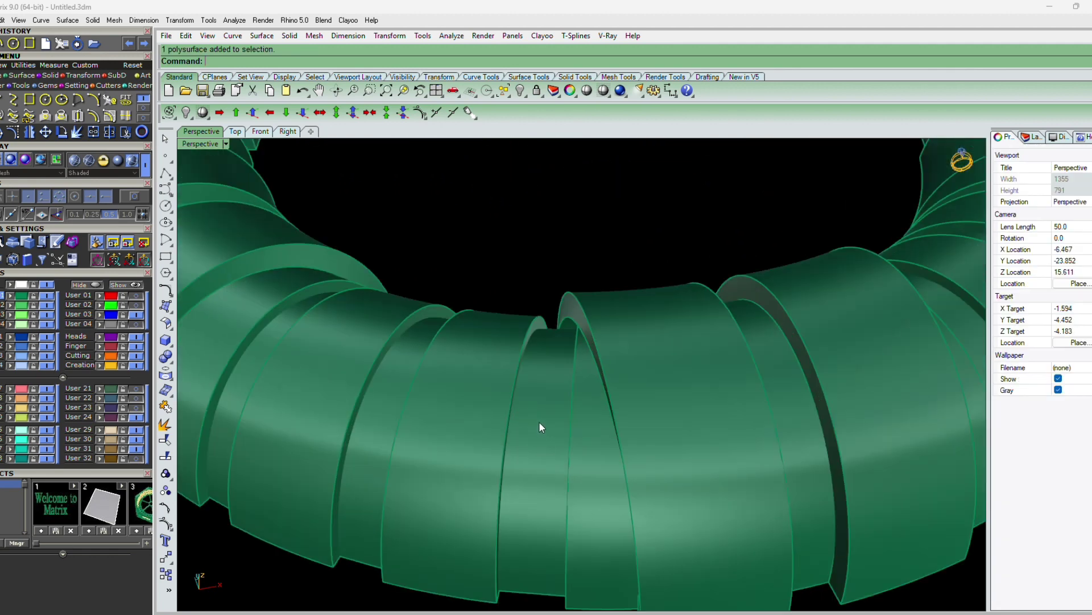
{"action": "scroll", "coordinate": [538, 421], "scroll_direction": "down", "scroll_amount": 3}
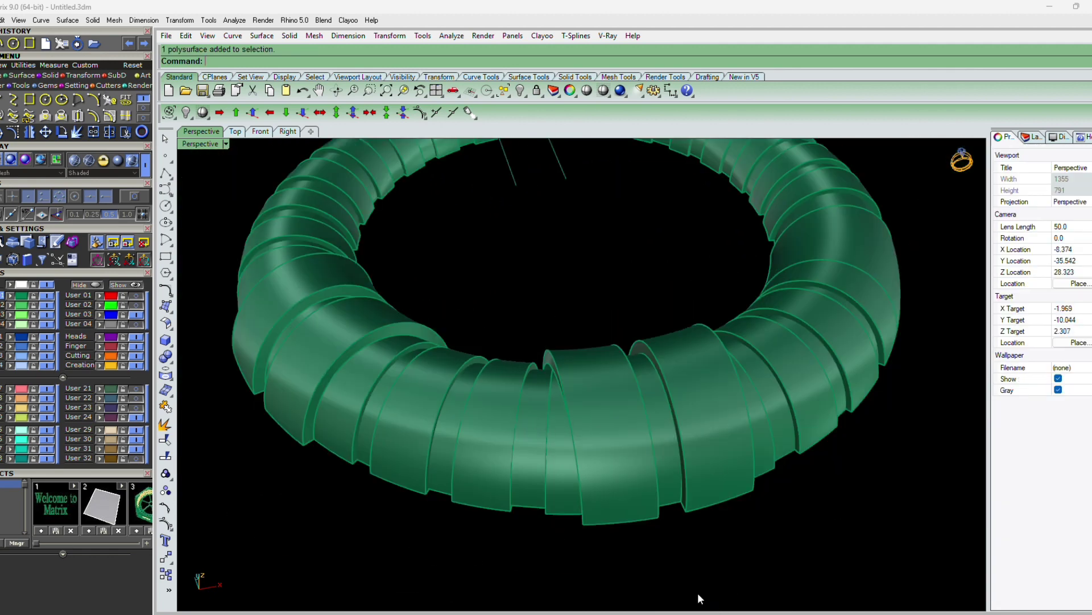
Turn on the User 32 layer holding the reference picture and hide all the ring geometry in the Top view.
{"action": "left_click", "coordinate": [135, 458]}
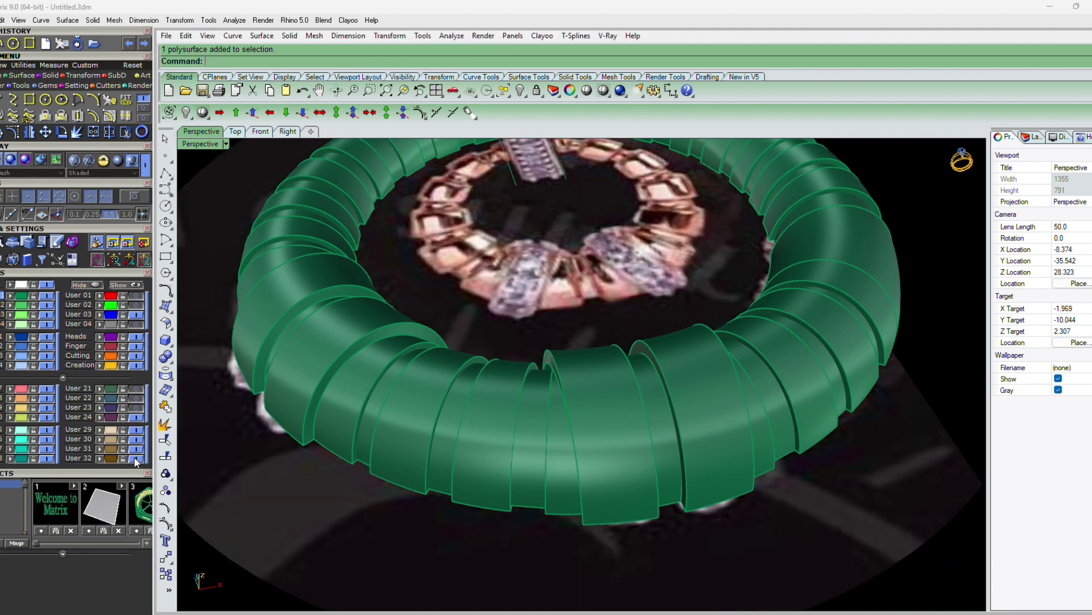
{"action": "scroll", "coordinate": [536, 381], "scroll_direction": "down", "scroll_amount": 7}
{"action": "right_click_drag", "start_coordinate": [609, 324], "coordinate": [621, 388]}
{"action": "key", "text": "ctrl+F1"}
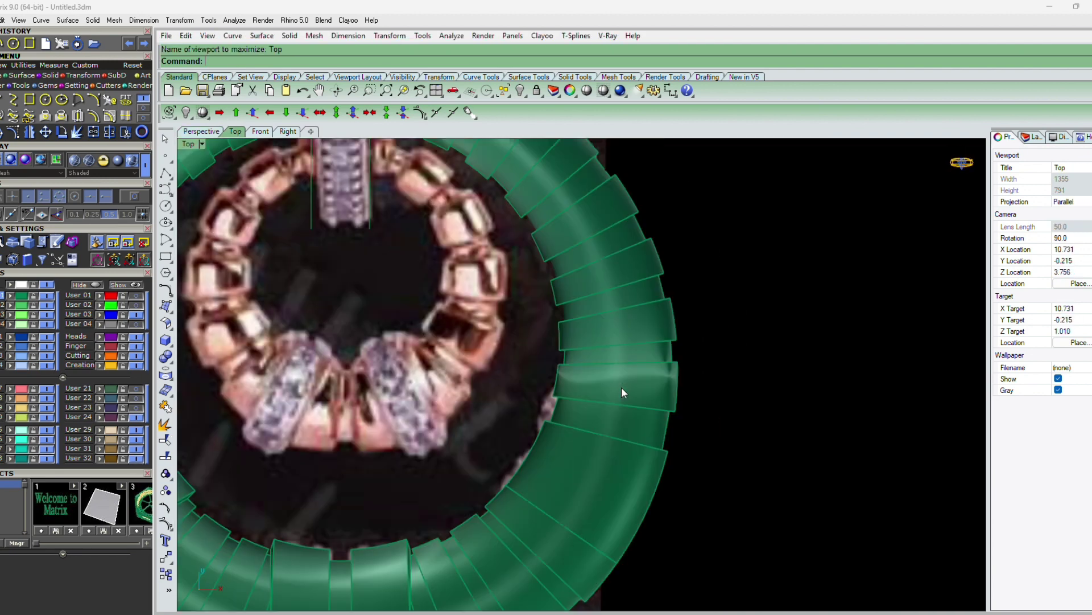
{"action": "scroll", "coordinate": [622, 389], "scroll_direction": "down", "scroll_amount": 7}
{"action": "key", "text": "ctrl+a"}
{"action": "scroll", "coordinate": [623, 389], "scroll_direction": "up", "scroll_amount": 2}
{"action": "key", "text": "ctrl+h"}
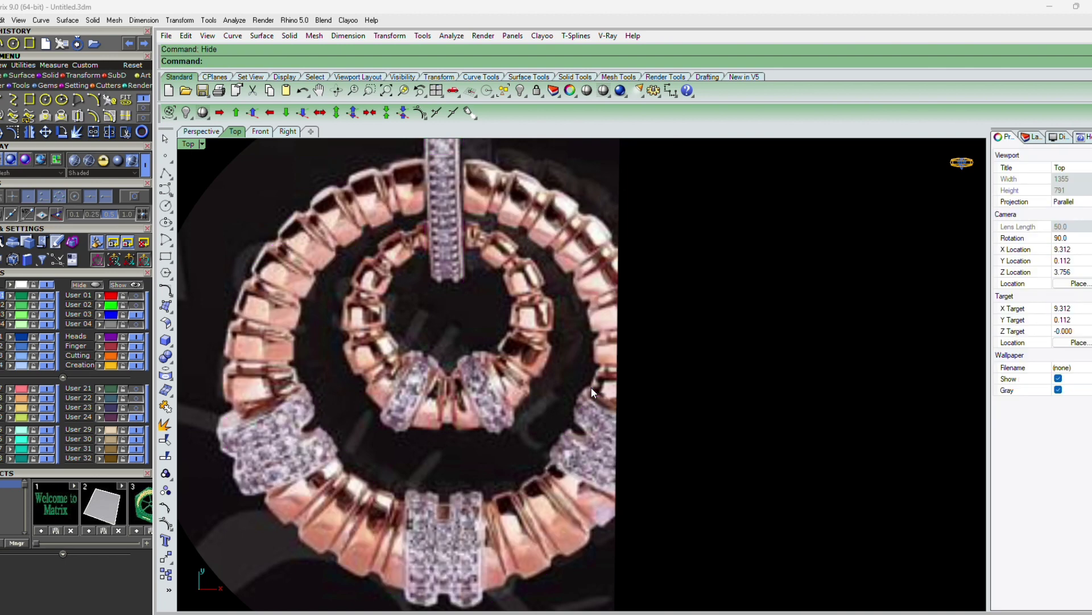
Undo the last hide to bring the ring geometry back over the reference picture.
{"action": "key", "text": "ctrl+z"}
{"action": "scroll", "coordinate": [591, 384], "scroll_direction": "down", "scroll_amount": 3}
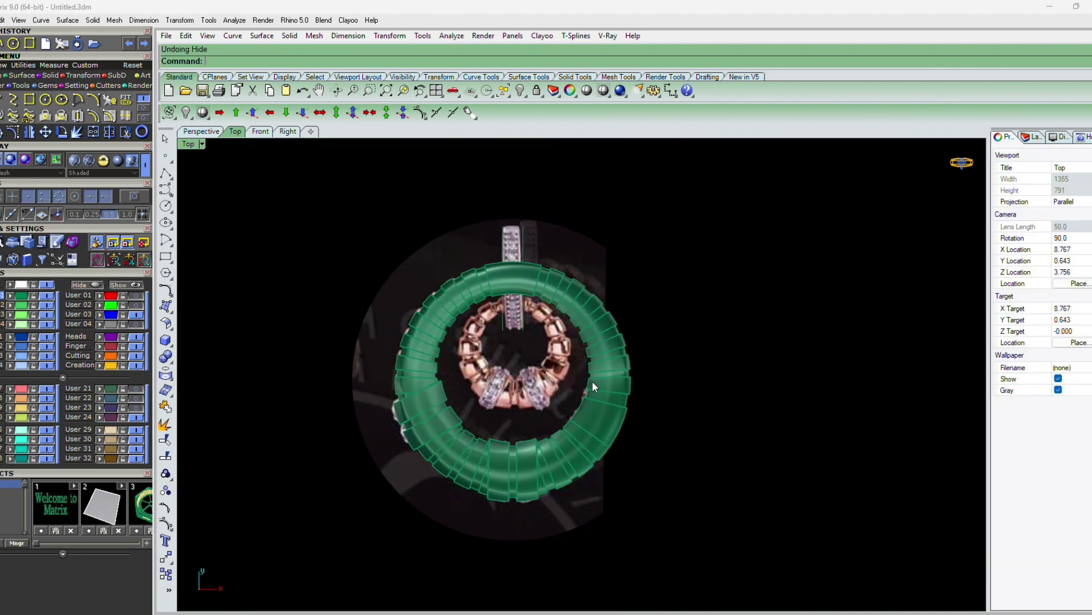
Try moving the whole ring and the two straight curves 35 units horizontally beside the reference picture, and undo the move.
{"action": "left_click_drag", "start_coordinate": [354, 223], "coordinate": [677, 544]}
{"action": "type", "text": "m"}
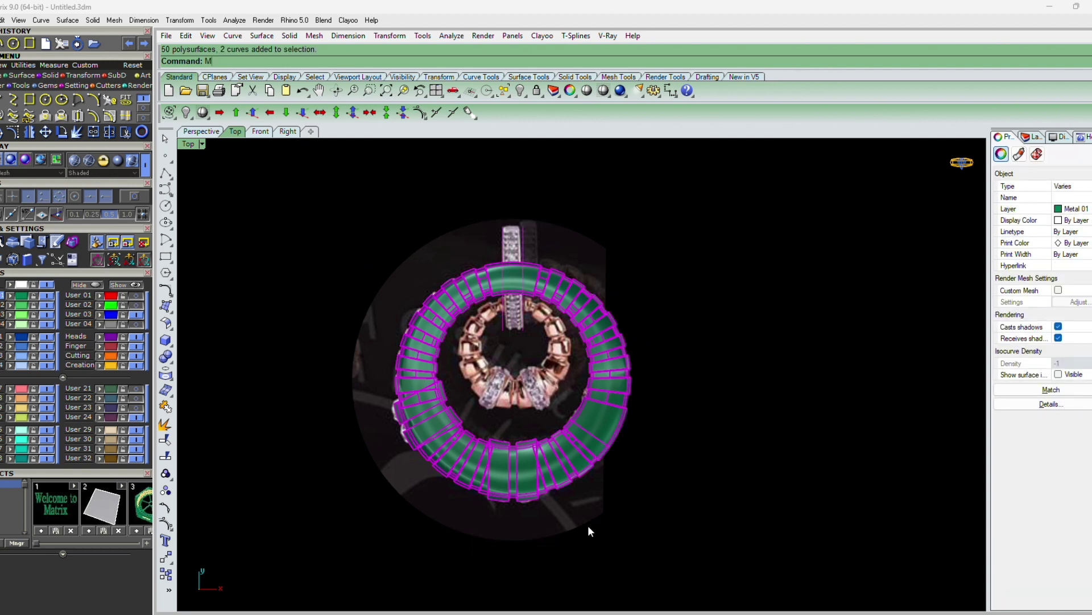
{"action": "key", "text": "Return"}
{"action": "left_click", "coordinate": [485, 514]}
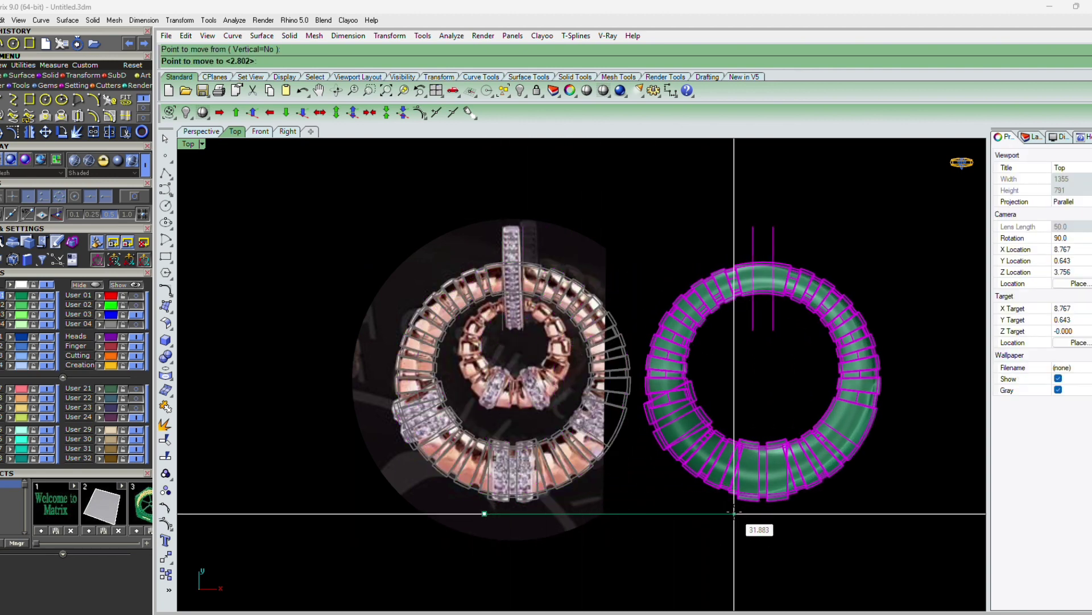
{"action": "type", "text": "35"}
{"action": "key", "text": "Return"}
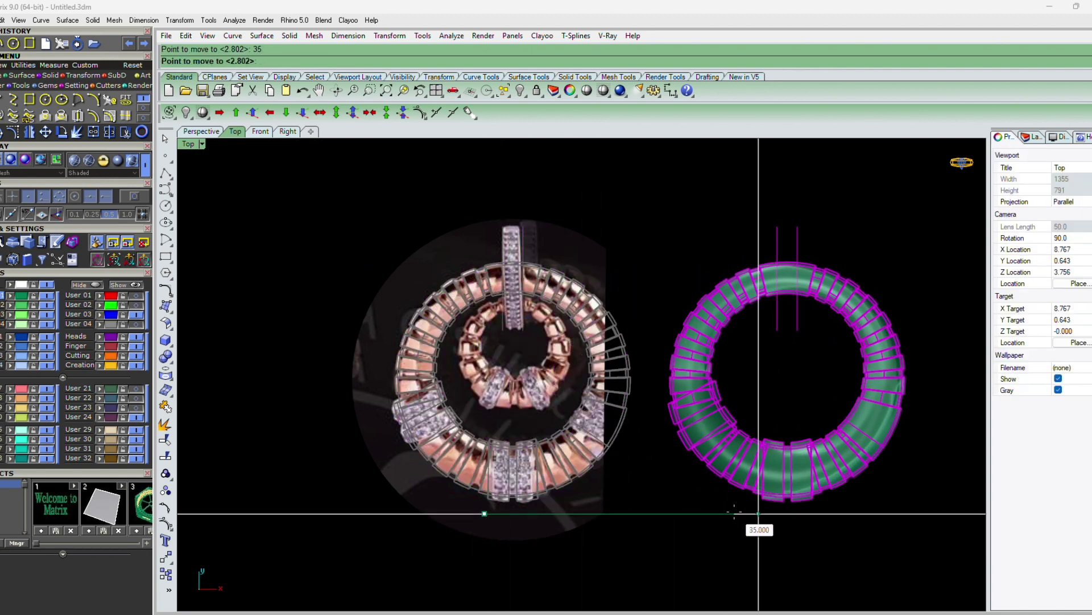
{"action": "left_click", "coordinate": [764, 513]}
{"action": "key", "text": "Escape"}
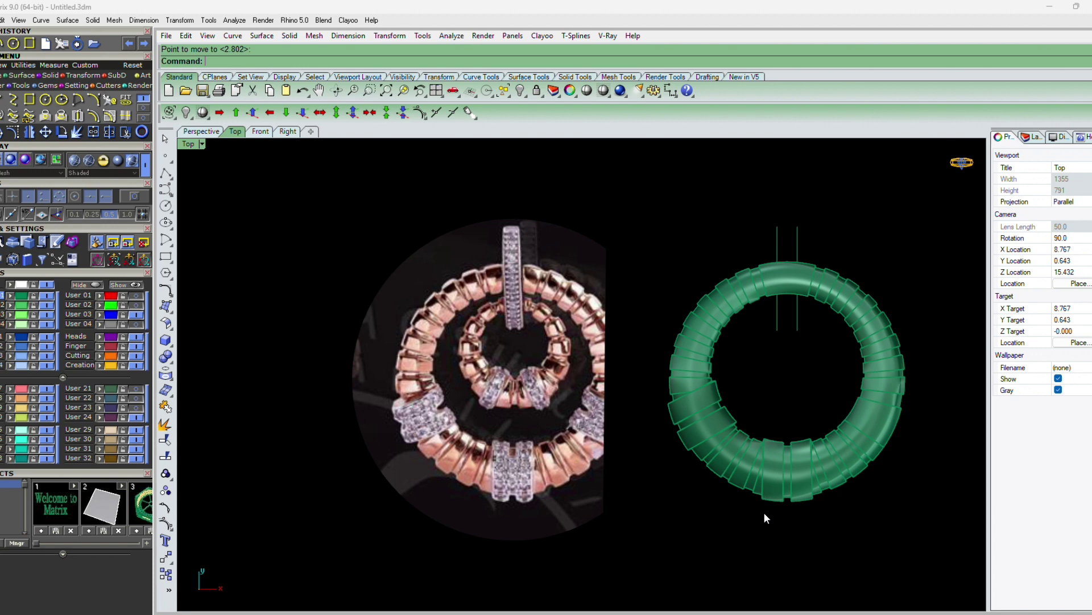
{"action": "key", "text": "ctrl+z"}
{"action": "left_click", "coordinate": [763, 512]}
Rebuild the two straight curves along the pavé bail with 4 points and degree 2.
{"action": "scroll", "coordinate": [518, 301], "scroll_direction": "up", "scroll_amount": 6}
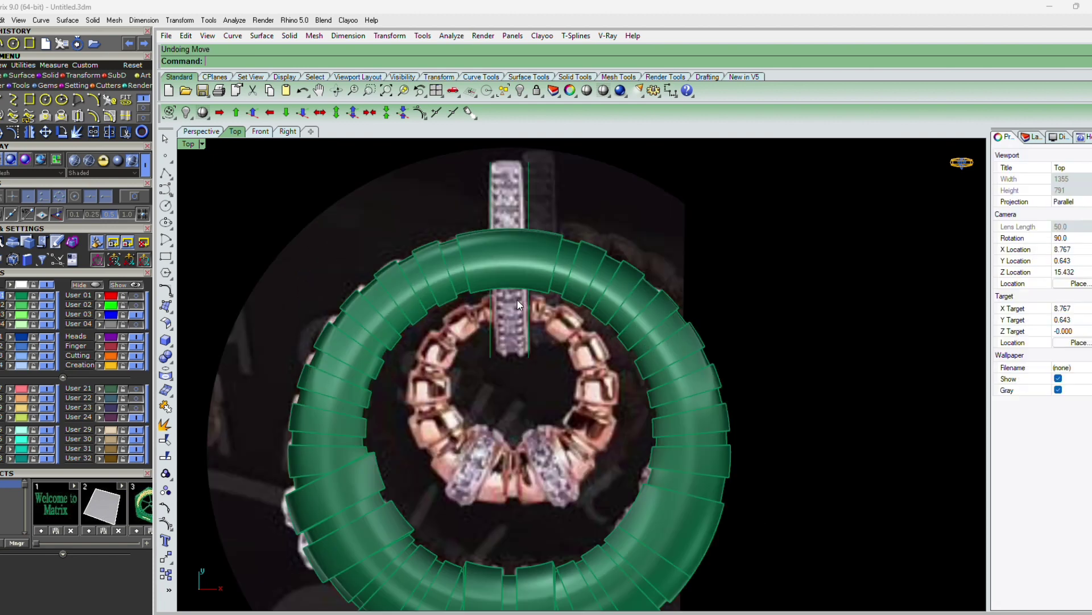
{"action": "scroll", "coordinate": [517, 301], "scroll_direction": "up", "scroll_amount": 2}
{"action": "left_click_drag", "start_coordinate": [555, 322], "coordinate": [474, 348]}
{"action": "scroll", "coordinate": [556, 401], "scroll_direction": "down", "scroll_amount": 4}
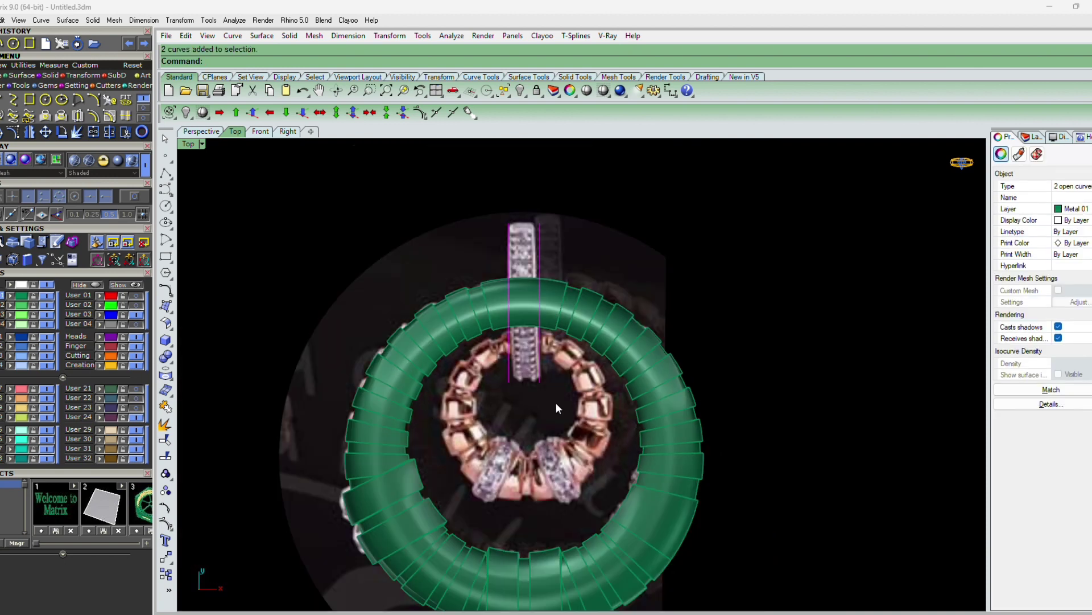
{"action": "type", "text": "rb"}
{"action": "key", "text": "Return"}
{"action": "left_click", "coordinate": [975, 251]}
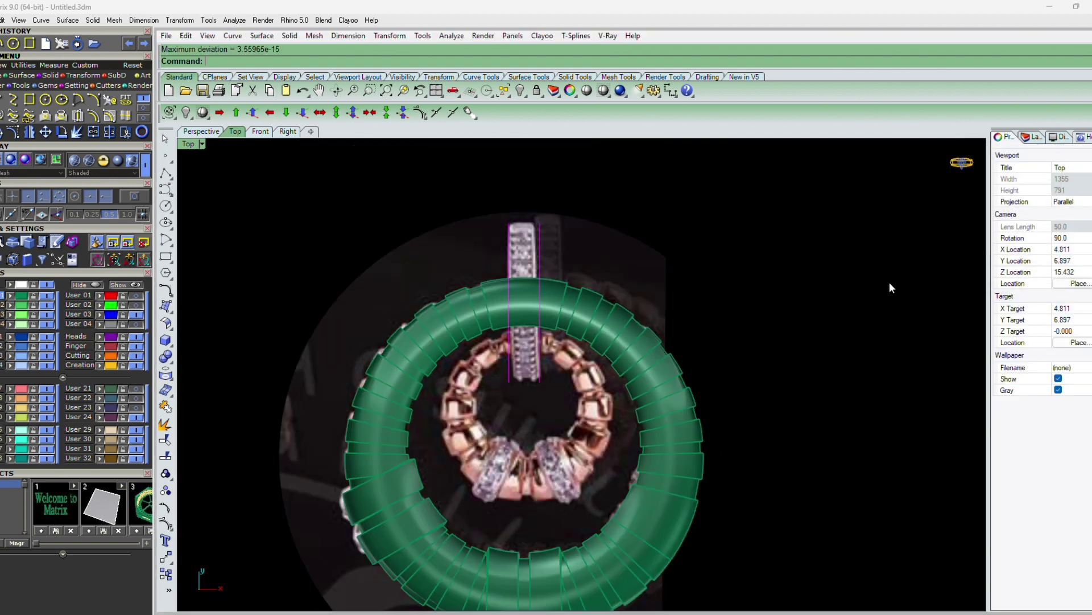
Switch to the Perspective view, zoom to the two bail curves and turn on their control points.
{"action": "key", "text": "ctrl+F4"}
{"action": "right_click_drag", "start_coordinate": [709, 347], "coordinate": [549, 307]}
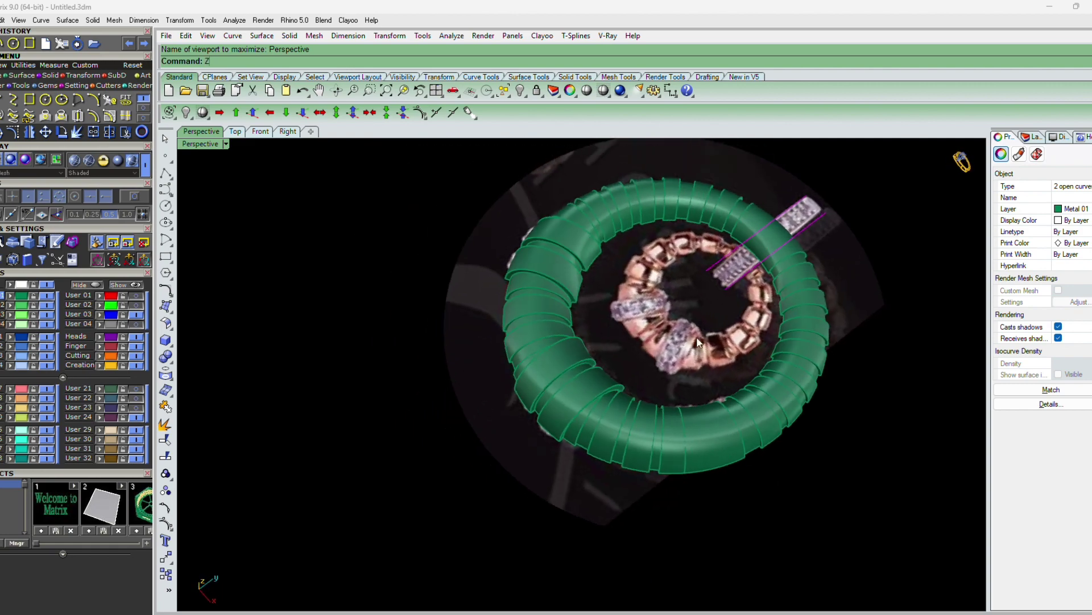
{"action": "type", "text": "zs"}
{"action": "key", "text": "Return"}
{"action": "right_click_drag", "start_coordinate": [728, 392], "coordinate": [638, 334]}
{"action": "scroll", "coordinate": [638, 335], "scroll_direction": "down", "scroll_amount": 6}
{"action": "right_click_drag", "start_coordinate": [692, 400], "coordinate": [697, 427]}
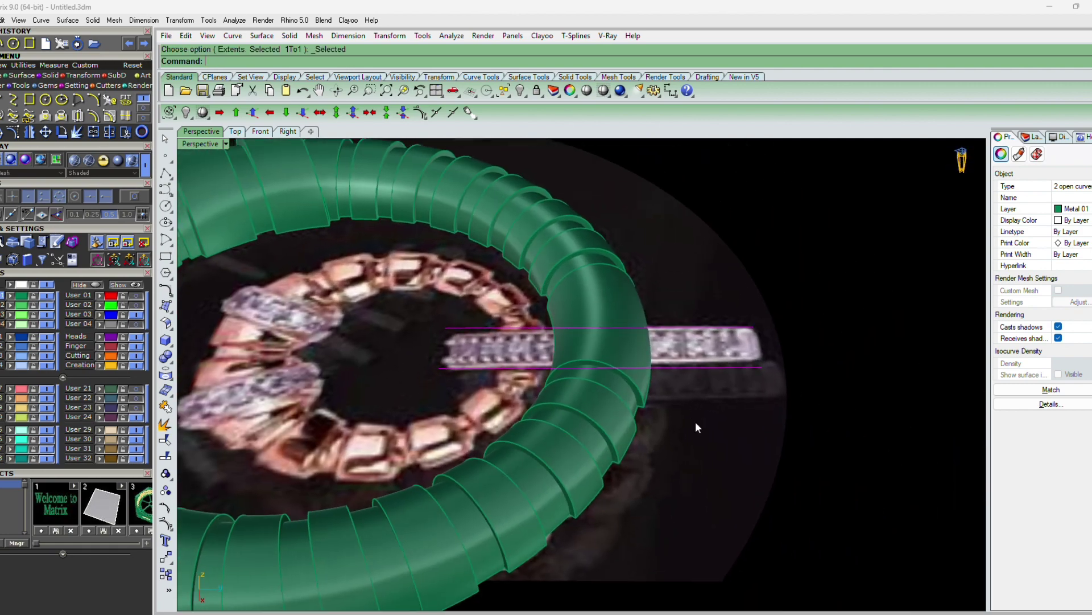
{"action": "key", "text": "F10"}
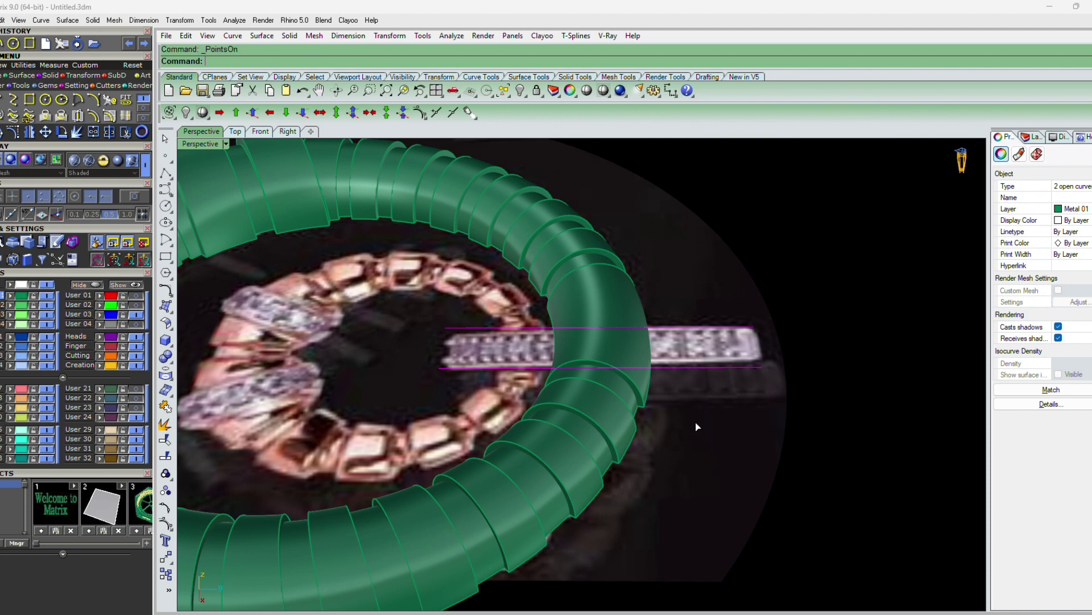
Raise the four middle control points of the two bail curves vertically by 5.
{"action": "left_click_drag", "start_coordinate": [542, 383], "coordinate": [720, 308]}
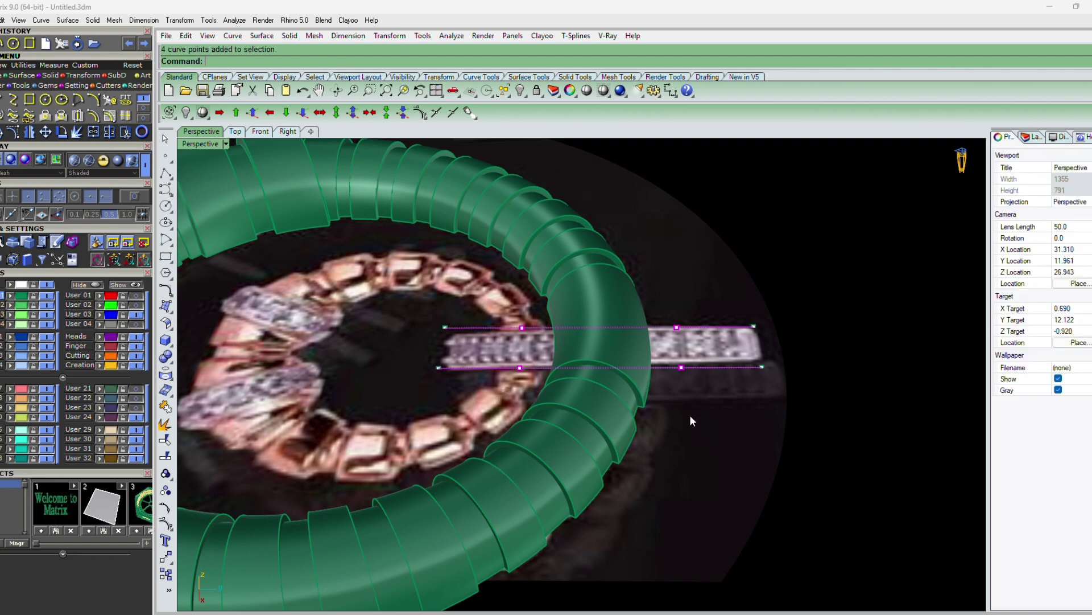
{"action": "right_click_drag", "start_coordinate": [690, 415], "coordinate": [656, 379]}
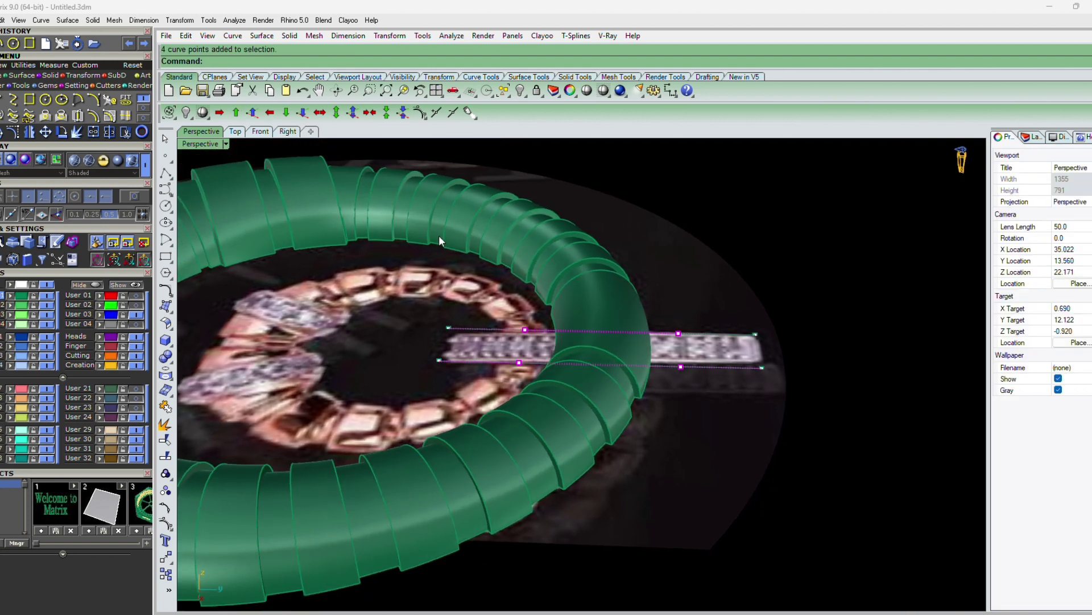
{"action": "left_click", "coordinate": [144, 260]}
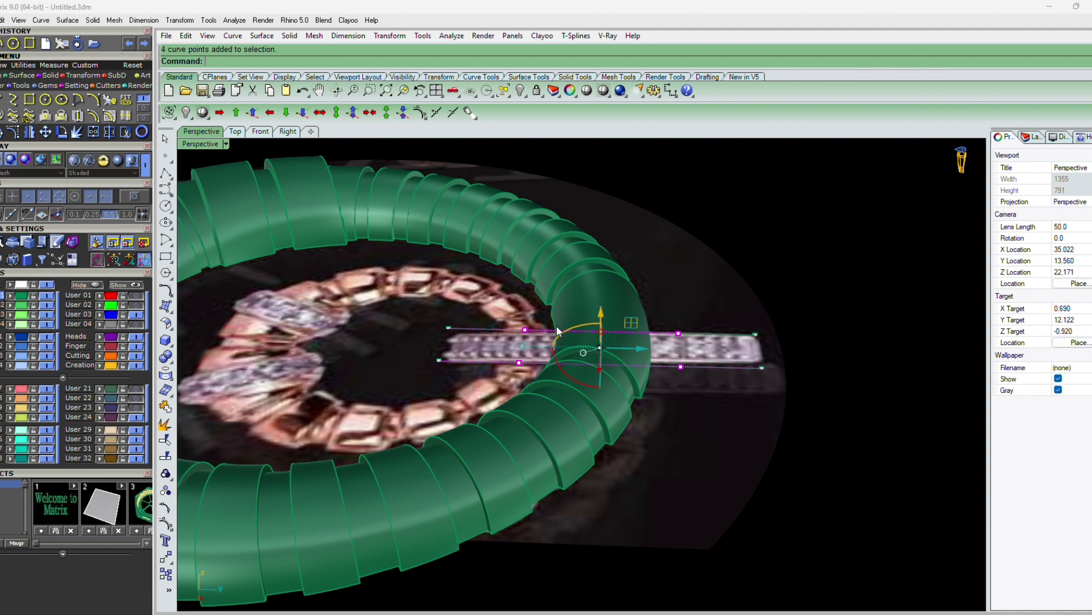
{"action": "left_click", "coordinate": [600, 313]}
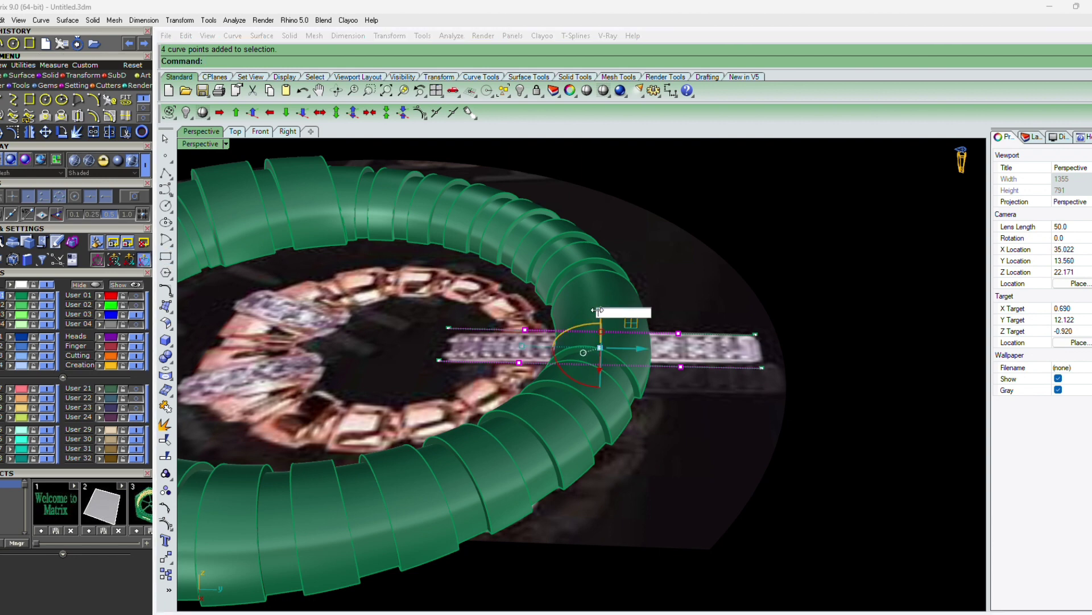
{"action": "type", "text": "5"}
{"action": "key", "text": "Return"}
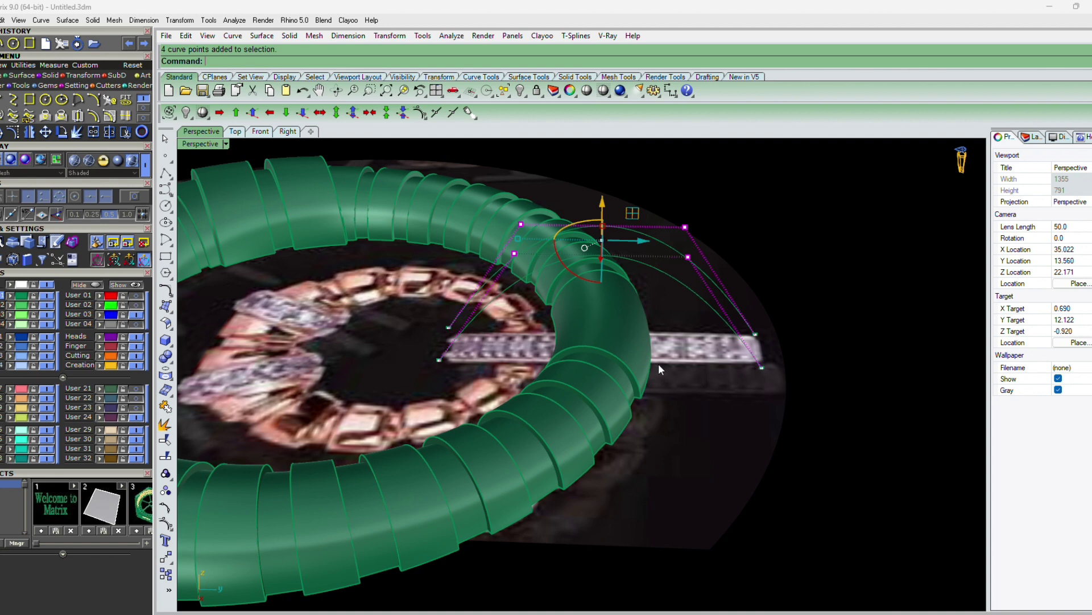
Lower the four middle control points freehand so the two bail curves arch more shallowly over the ring.
{"action": "right_click_drag", "start_coordinate": [658, 364], "coordinate": [647, 294]}
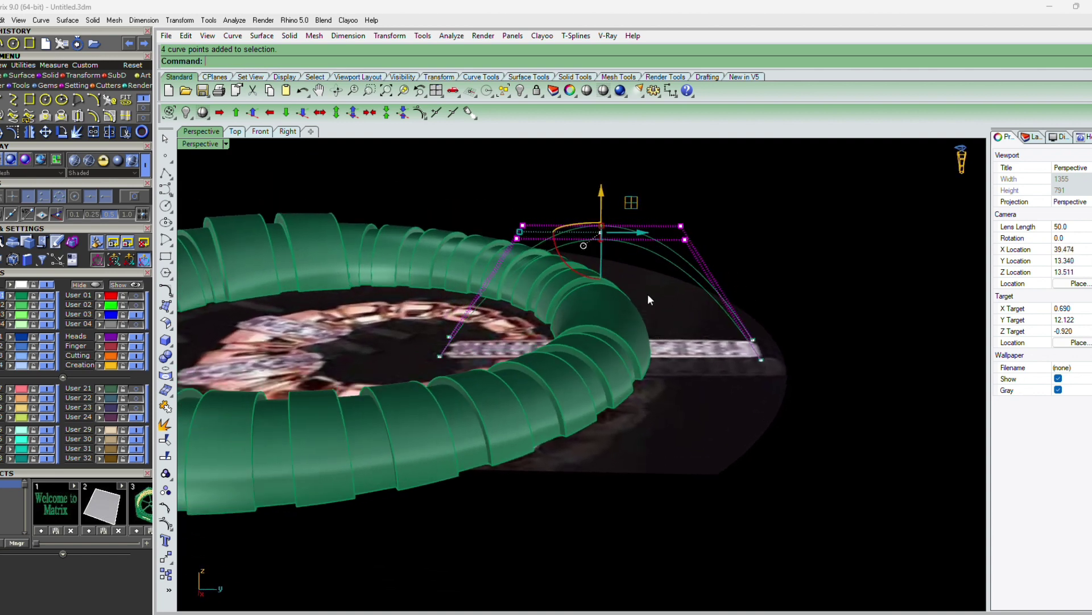
{"action": "left_click", "coordinate": [602, 192]}
{"action": "left_click_drag", "start_coordinate": [602, 194], "coordinate": [615, 260]}
{"action": "right_click_drag", "start_coordinate": [638, 285], "coordinate": [608, 266]}
{"action": "left_click_drag", "start_coordinate": [599, 255], "coordinate": [600, 250]}
{"action": "right_click_drag", "start_coordinate": [633, 273], "coordinate": [668, 372]}
{"action": "left_click", "coordinate": [668, 374]}
Loft a strip surface between the two arched bail curves.
{"action": "left_click_drag", "start_coordinate": [701, 361], "coordinate": [684, 274]}
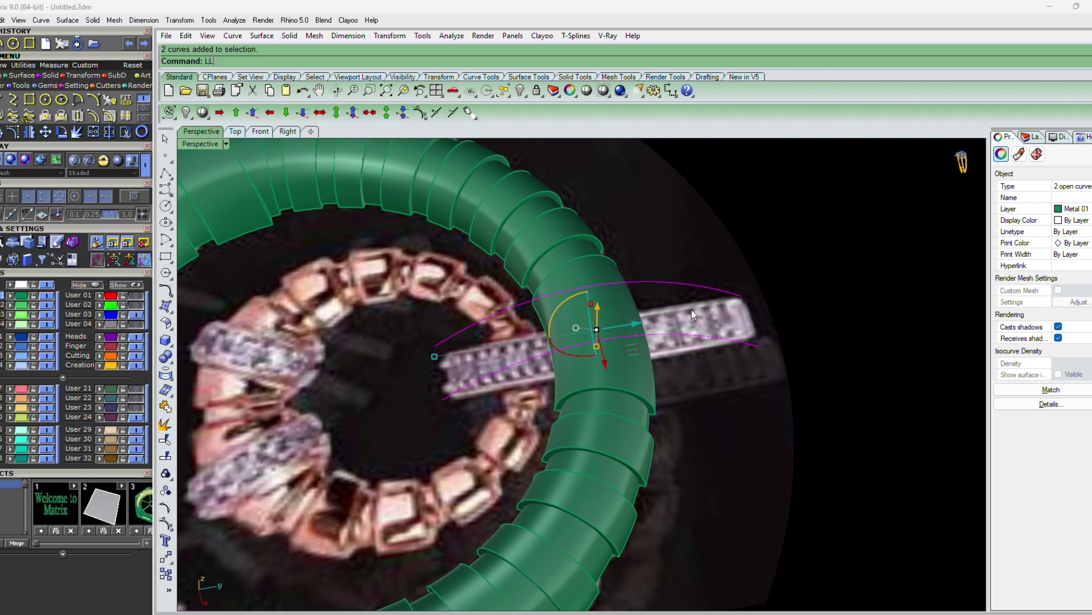
{"action": "key", "text": "Return"}
{"action": "key", "text": "Return"}
{"action": "right_click_drag", "start_coordinate": [602, 343], "coordinate": [612, 297]}
{"action": "left_click", "coordinate": [643, 306]}
Rebuild the two arched bail curves with 5 points and degree 2.
{"action": "right_click_drag", "start_coordinate": [680, 357], "coordinate": [667, 333]}
{"action": "type", "text": "R"}
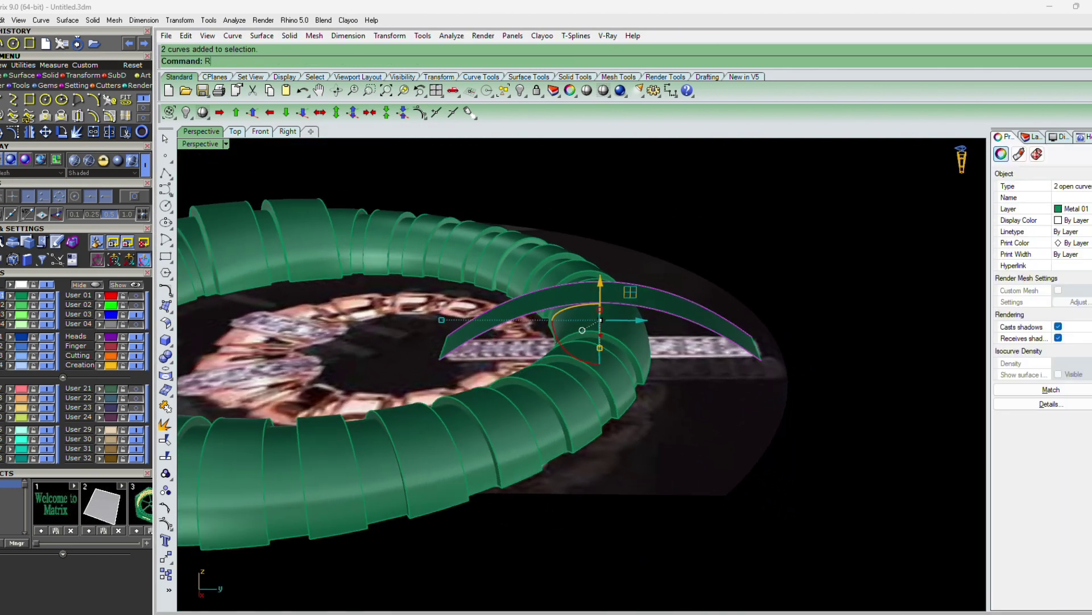
{"action": "type", "text": "ebuild"}
{"action": "key", "text": "Return"}
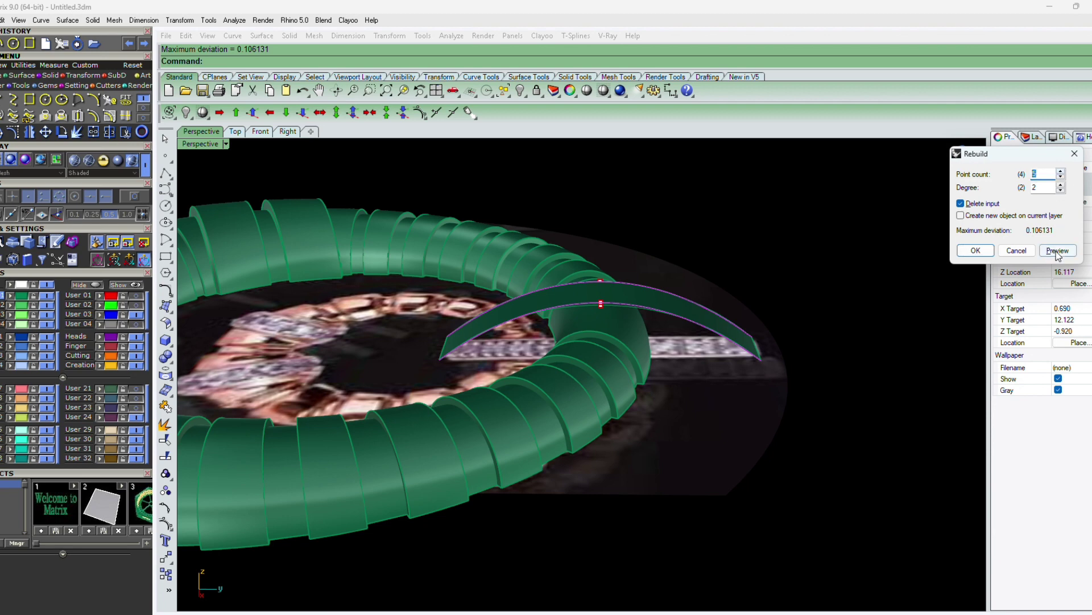
{"action": "left_click", "coordinate": [975, 250]}
Show the rebuilt curves' control points and nudge the second and fourth points of both curves upward.
{"action": "key", "text": "F10"}
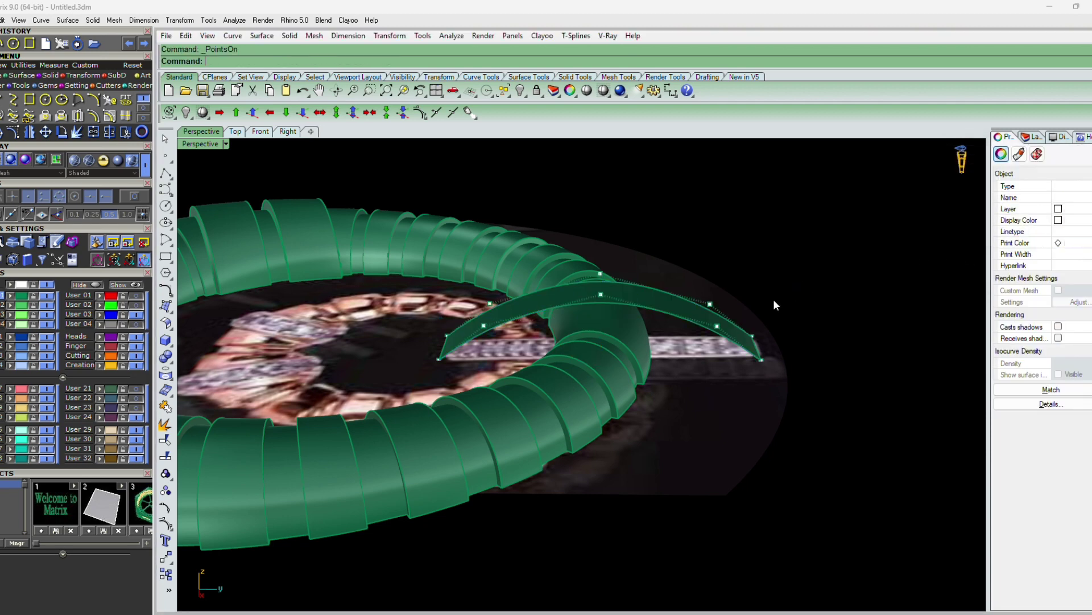
{"action": "right_click_drag", "start_coordinate": [774, 299], "coordinate": [700, 286]}
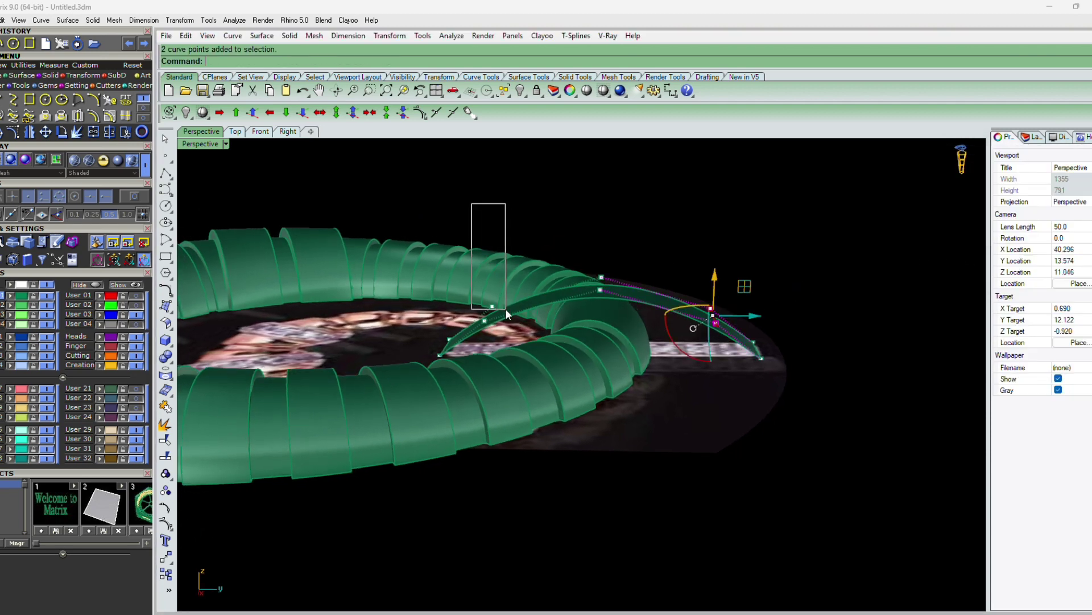
{"action": "left_click_drag", "start_coordinate": [505, 309], "coordinate": [495, 313], "text": "shift"}
{"action": "left_click", "coordinate": [253, 114]}
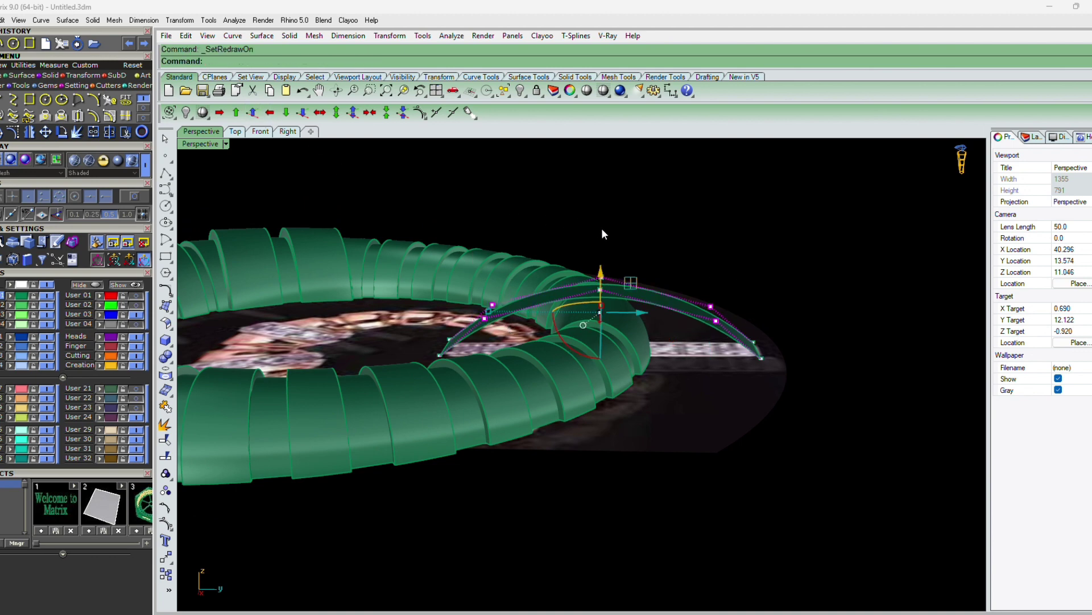
{"action": "mouse_move", "coordinate": [670, 281]}
{"action": "right_mouse_down"}
{"action": "mouse_move", "coordinate": [667, 268]}
{"action": "mouse_move", "coordinate": [669, 280]}
{"action": "right_mouse_up"}
{"action": "key", "text": "Escape"}
{"action": "key", "text": "Escape"}
Offset the arched bail strip surface downward by 0.6 as a solid.
{"action": "left_click_drag", "start_coordinate": [735, 299], "coordinate": [714, 323]}
{"action": "right_click_drag", "start_coordinate": [715, 323], "coordinate": [679, 322]}
{"action": "left_click", "coordinate": [722, 332], "text": "ctrl"}
{"action": "key", "text": "Return"}
{"action": "key", "text": "Return"}
{"action": "key", "text": "Escape"}
{"action": "left_click", "coordinate": [678, 323]}
{"action": "scroll", "coordinate": [678, 323], "scroll_direction": "up", "scroll_amount": 2}
{"action": "type", "text": "O"}
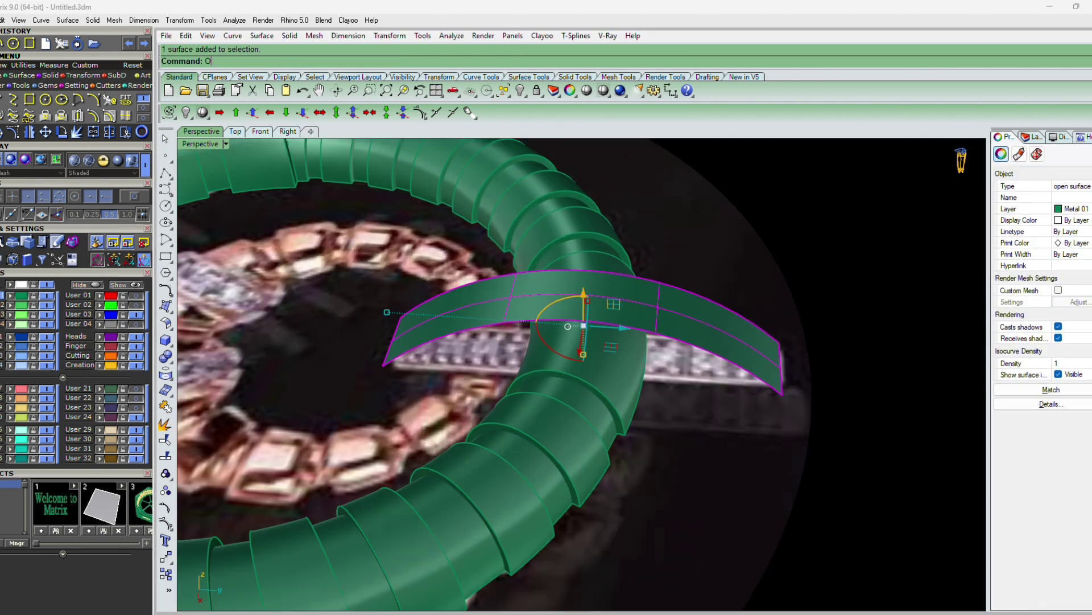
{"action": "type", "text": "ffsetSrf"}
{"action": "key", "text": "Return"}
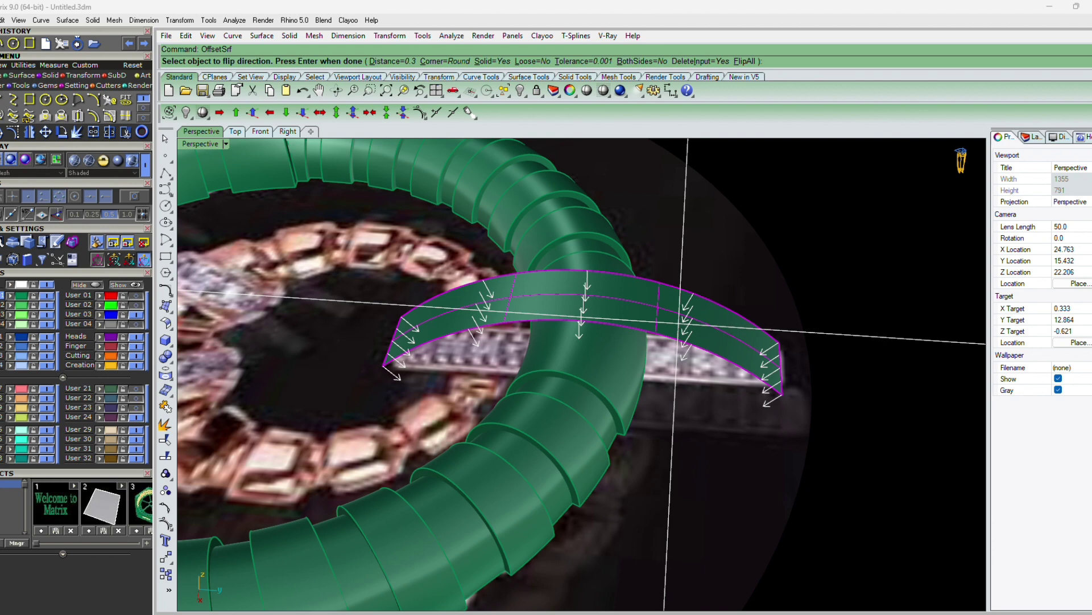
{"action": "key", "text": "Return"}
{"action": "key", "text": "Escape"}
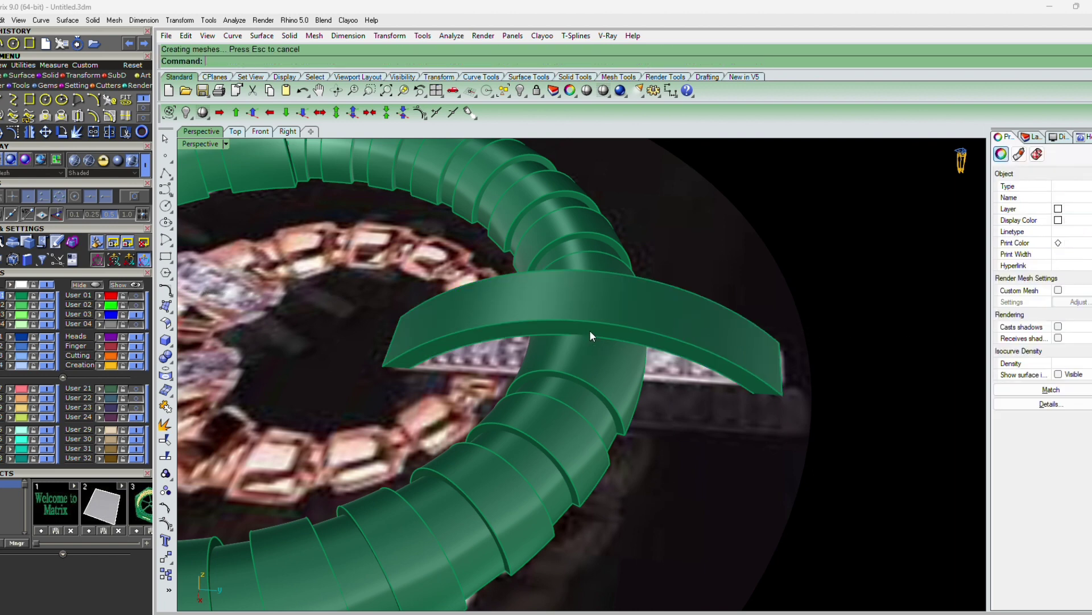
Loft a flat surface between the end edges of the arched bail to span its underside.
{"action": "right_click_drag", "start_coordinate": [589, 330], "coordinate": [531, 341]}
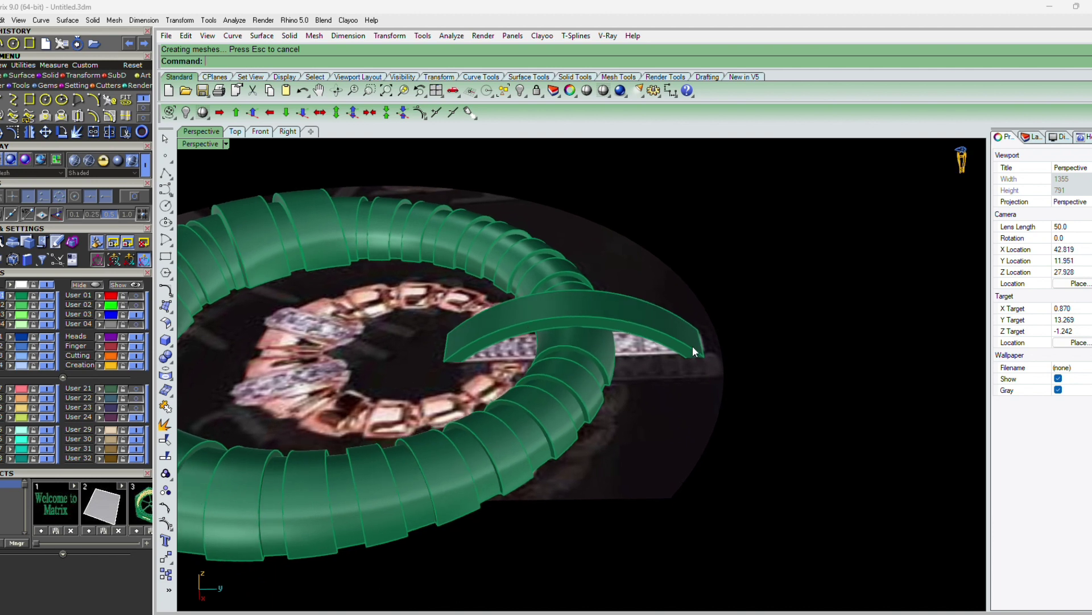
{"action": "right_click_drag", "start_coordinate": [703, 344], "coordinate": [679, 352]}
{"action": "scroll", "coordinate": [705, 364], "scroll_direction": "up", "scroll_amount": 4}
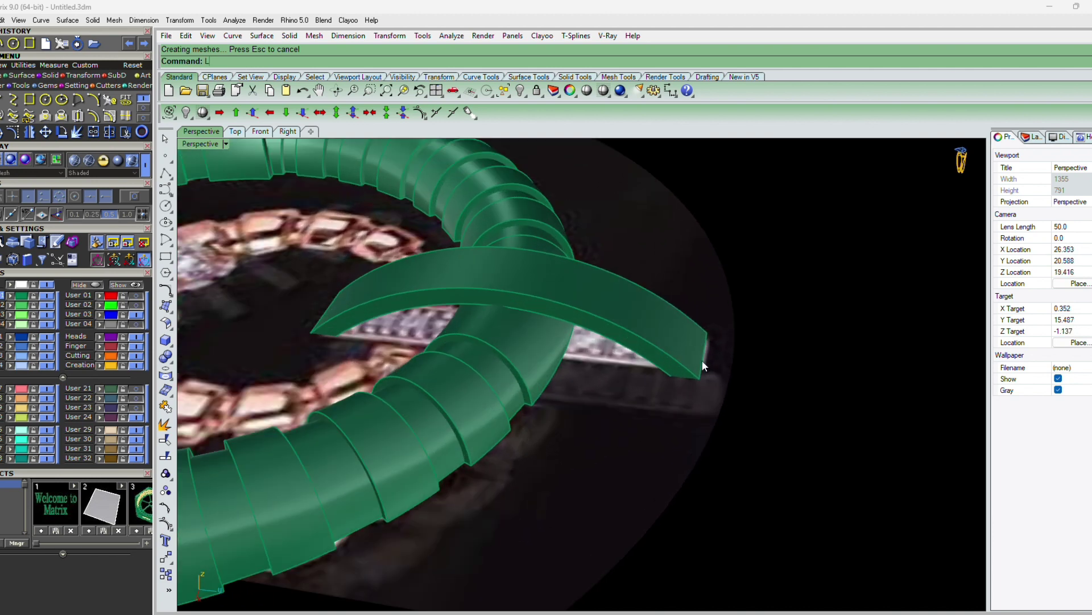
{"action": "key", "text": "Return"}
{"action": "left_click", "coordinate": [702, 360]}
{"action": "left_click", "coordinate": [702, 361]}
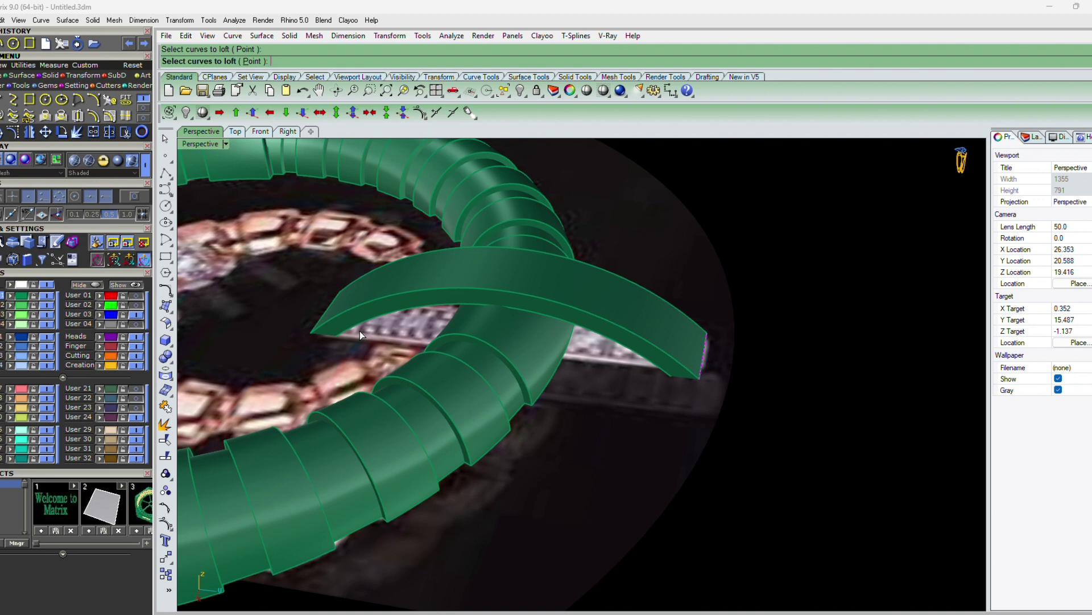
{"action": "left_click", "coordinate": [317, 320]}
{"action": "left_click", "coordinate": [317, 320]}
{"action": "key", "text": "Return"}
{"action": "key", "text": "Return"}
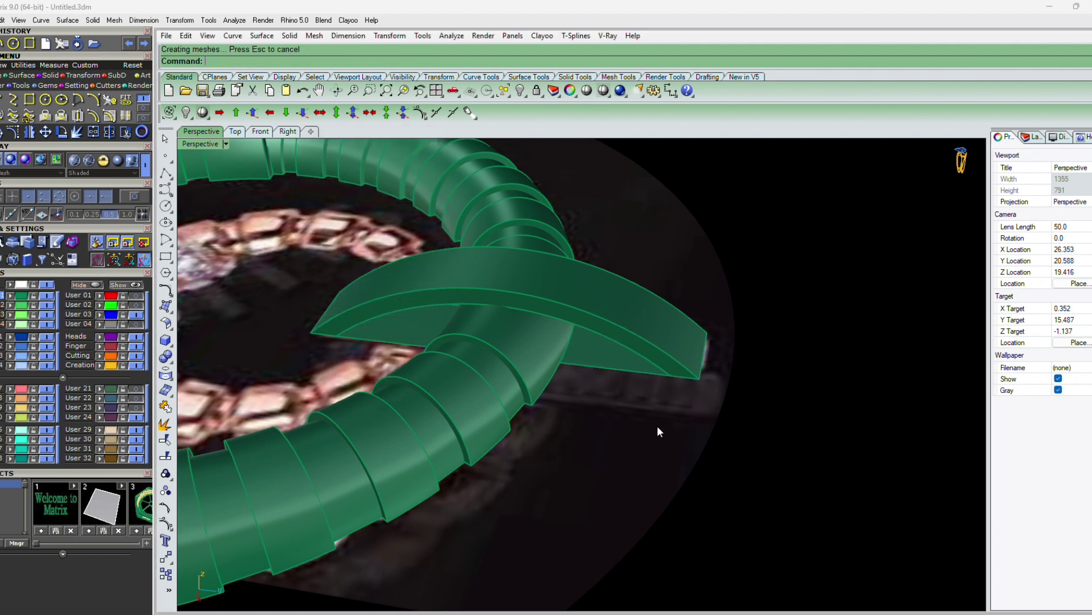
Offset the flat surface under the arch downward by 0.6 as a solid.
{"action": "right_click_drag", "start_coordinate": [658, 428], "coordinate": [644, 403]}
{"action": "right_click_drag", "start_coordinate": [590, 438], "coordinate": [615, 346]}
{"action": "left_click", "coordinate": [615, 345]}
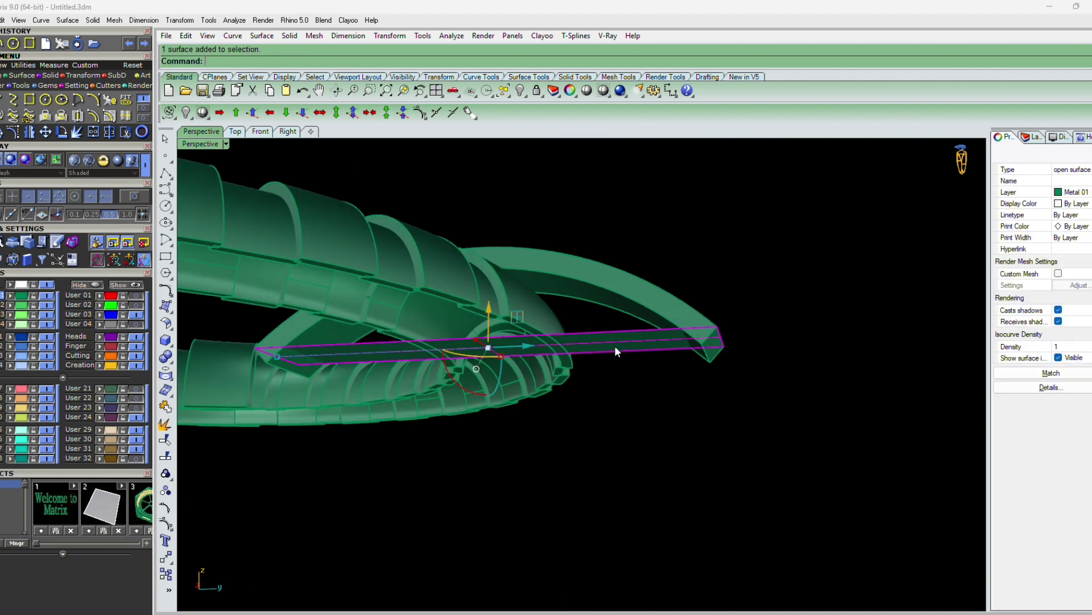
{"action": "key", "text": "Return"}
{"action": "left_click", "coordinate": [615, 346]}
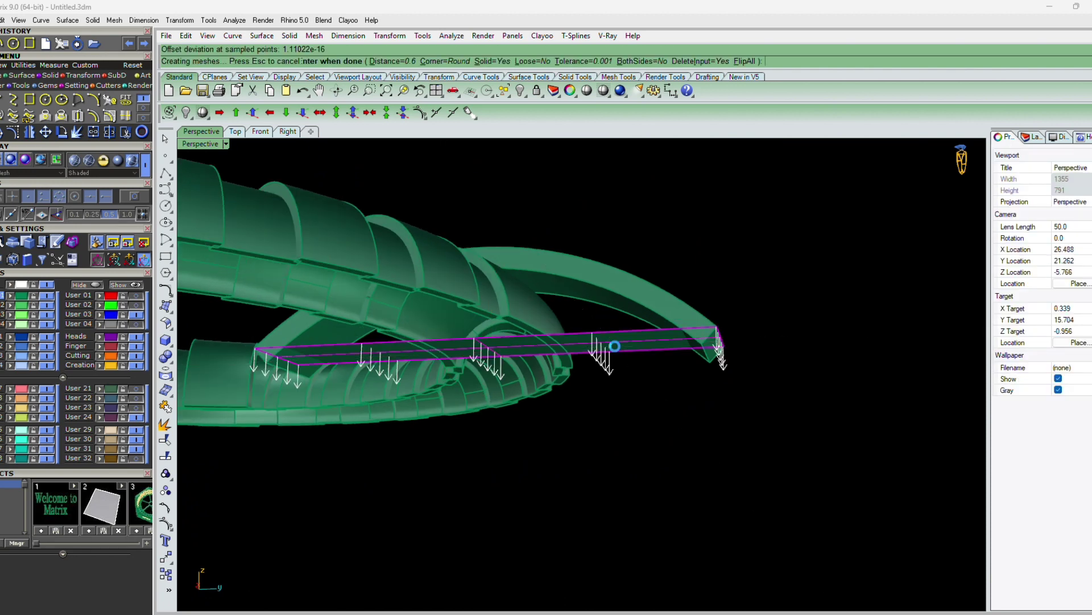
{"action": "key", "text": "Return"}
Duplicate the lower long side edge of the bail's flat base as a curve.
{"action": "right_click_drag", "start_coordinate": [670, 357], "coordinate": [692, 421]}
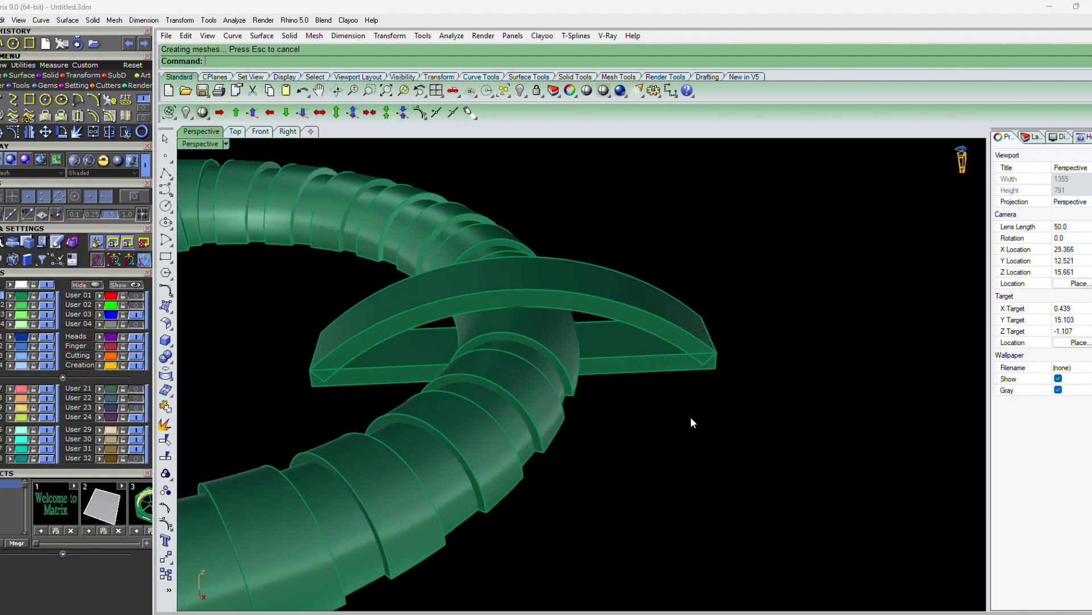
{"action": "scroll", "coordinate": [674, 398], "scroll_direction": "down", "scroll_amount": 6}
{"action": "right_click_drag", "start_coordinate": [521, 321], "coordinate": [440, 319]}
{"action": "scroll", "coordinate": [733, 352], "scroll_direction": "up", "scroll_amount": 4}
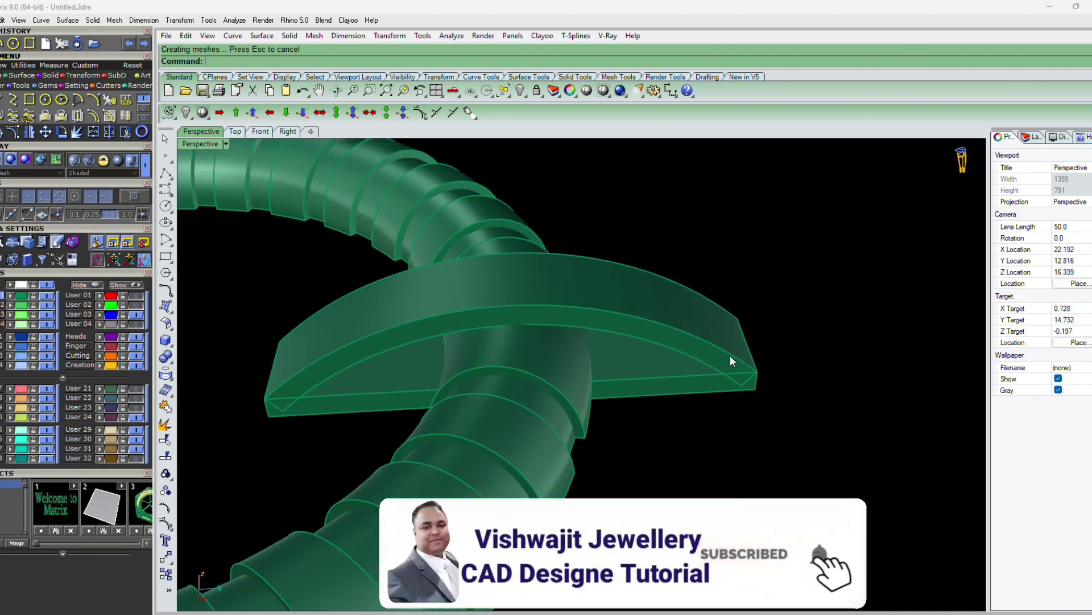
{"action": "right_click_drag", "start_coordinate": [730, 356], "coordinate": [709, 383]}
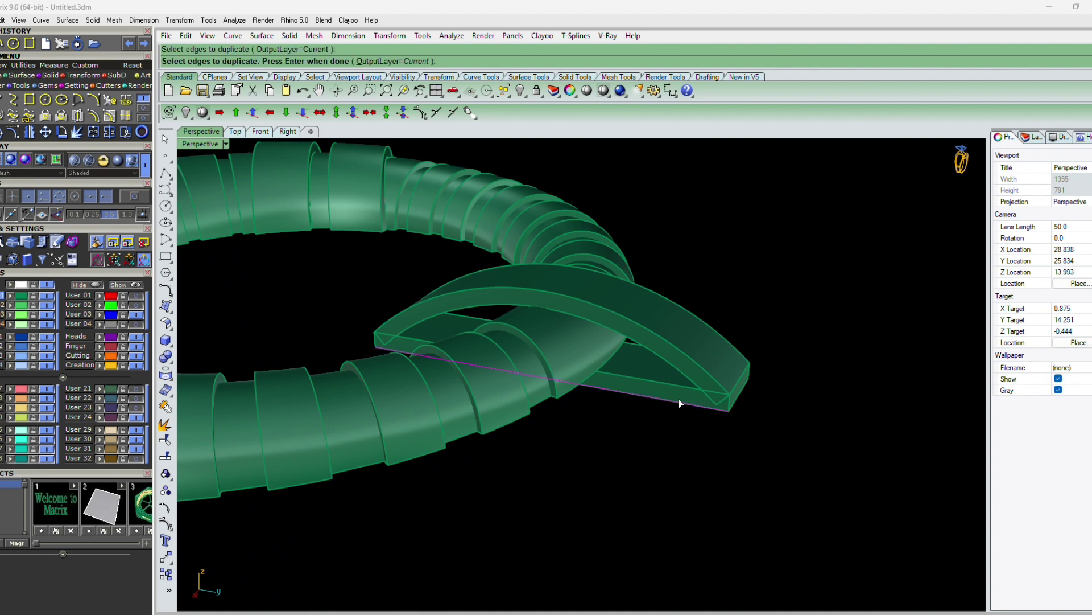
{"action": "right_click_drag", "start_coordinate": [732, 410], "coordinate": [698, 405]}
{"action": "right_click", "coordinate": [698, 405]}
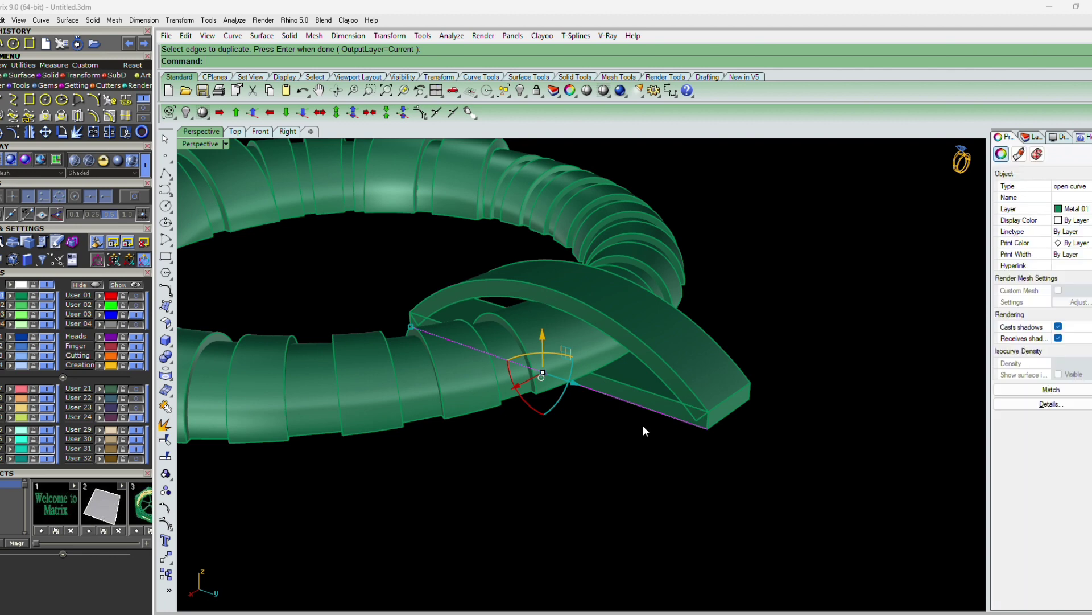
Extrude the duplicated edge vertically to both sides by about 3.49, taking the direction from the base's end corner.
{"action": "type", "text": "e"}
{"action": "key", "text": "Return"}
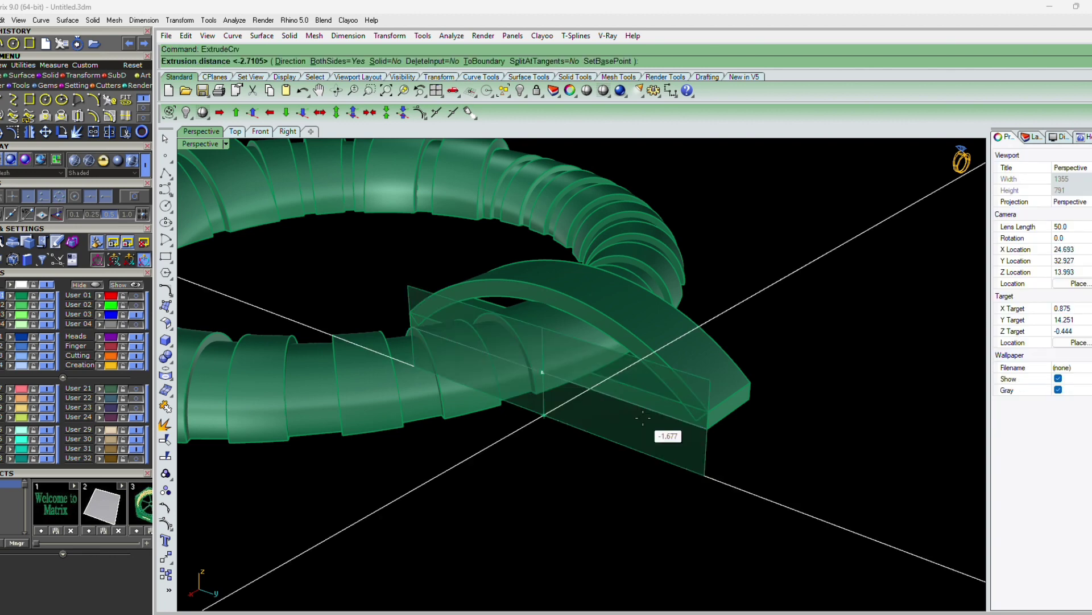
{"action": "type", "text": "D"}
{"action": "key", "text": "Return"}
{"action": "scroll", "coordinate": [704, 420], "scroll_direction": "up", "scroll_amount": 2}
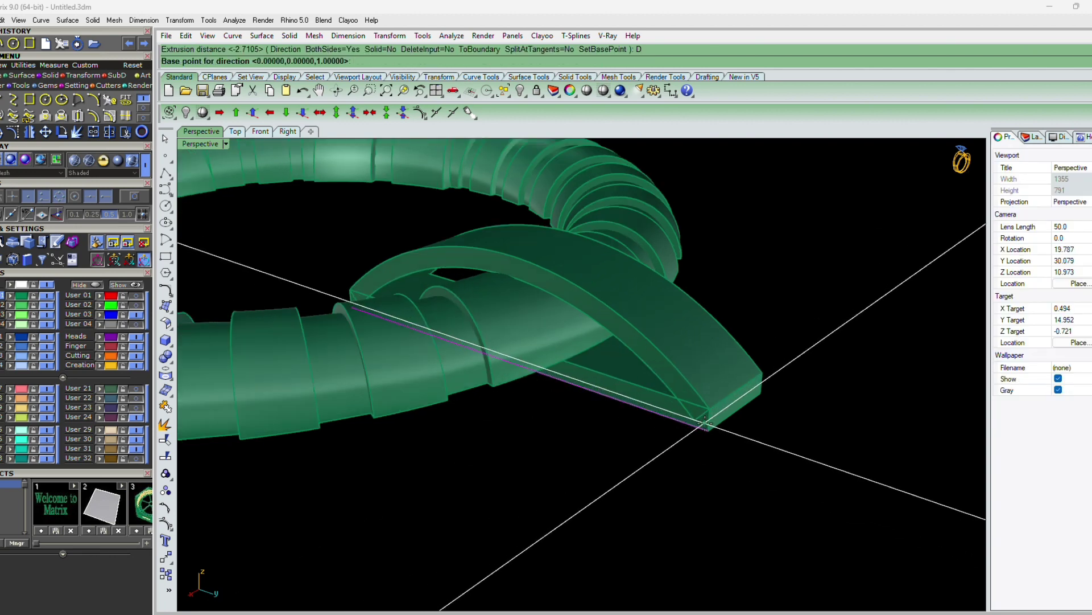
{"action": "scroll", "coordinate": [704, 420], "scroll_direction": "up", "scroll_amount": 3}
{"action": "left_click", "coordinate": [700, 428]}
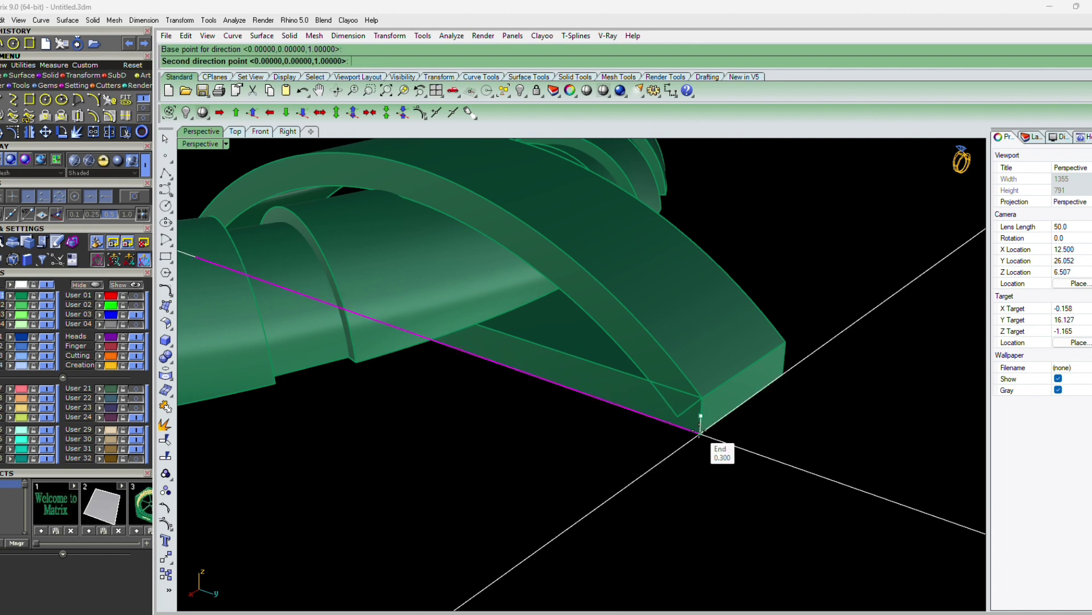
{"action": "left_click", "coordinate": [700, 428]}
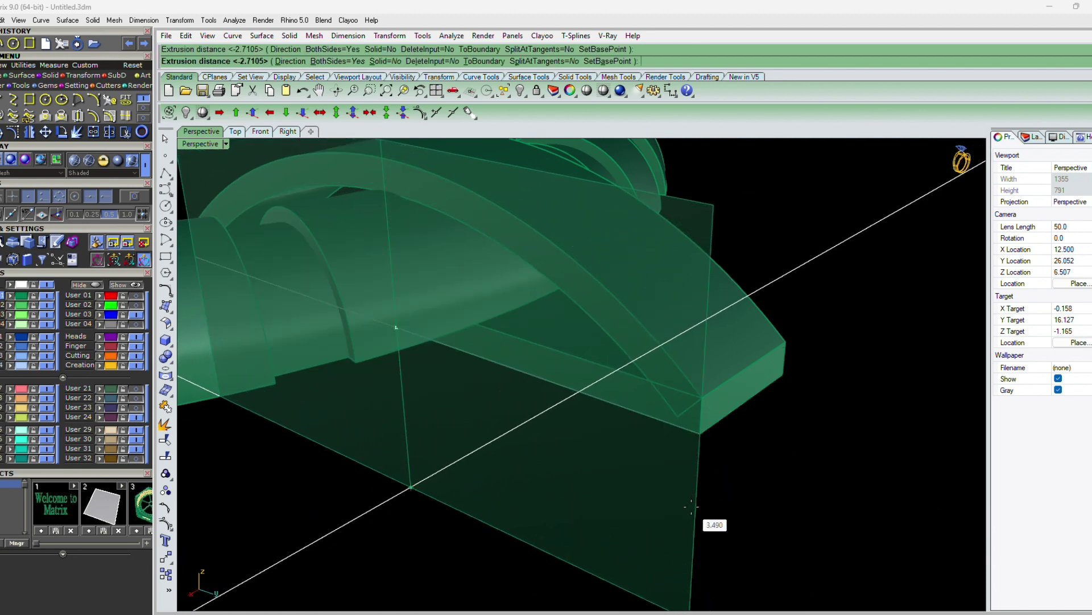
{"action": "left_click", "coordinate": [691, 506]}
Duplicate the outer side edge of the arch on the same side as the vertical plane.
{"action": "right_click_drag", "start_coordinate": [629, 417], "coordinate": [625, 464]}
{"action": "key", "text": "Escape"}
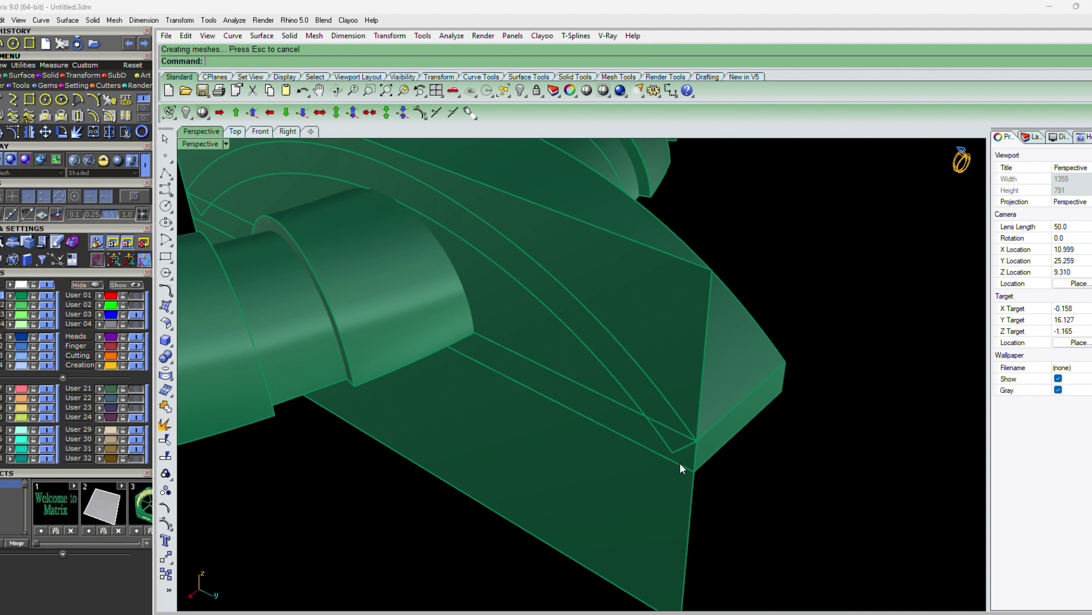
{"action": "left_click", "coordinate": [680, 422]}
{"action": "key", "text": "Return"}
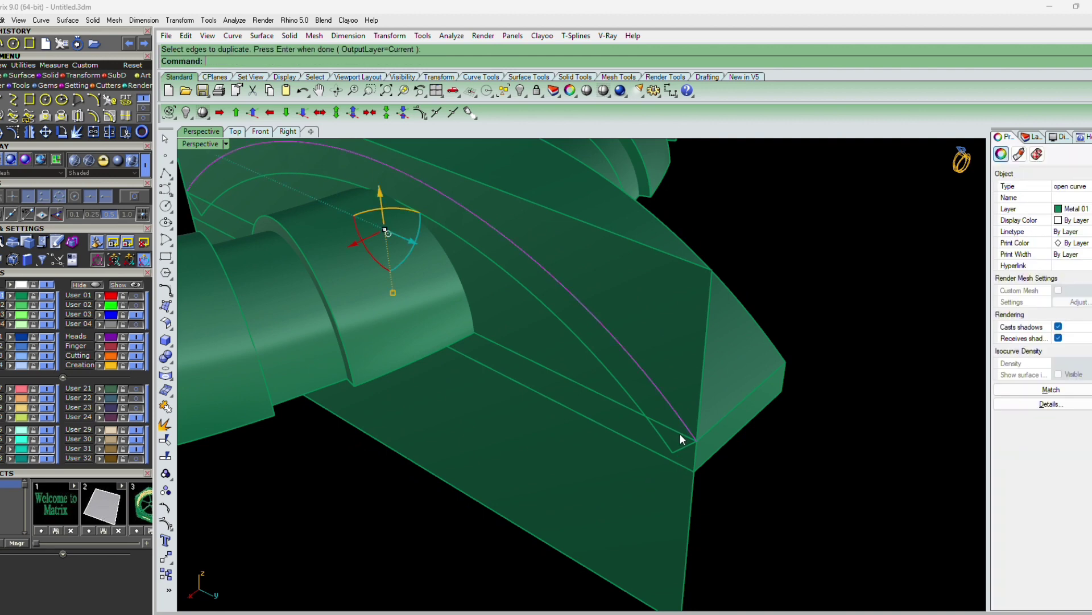
{"action": "right_click_drag", "start_coordinate": [684, 432], "coordinate": [725, 443]}
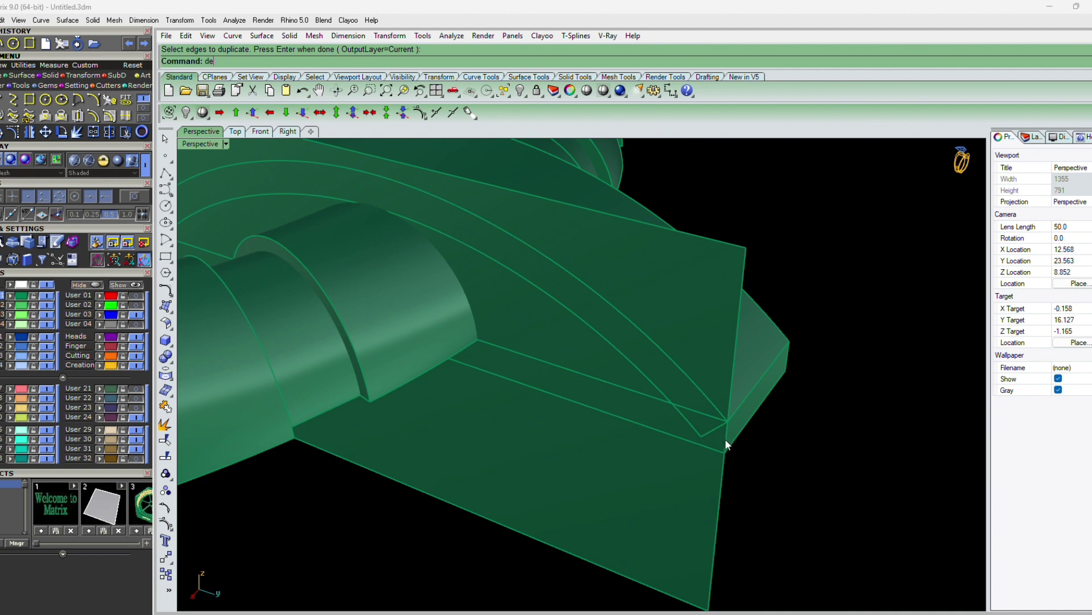
{"action": "key", "text": "Escape"}
Split the vertical plane with the arch edge curve and the base edge curve.
{"action": "left_click", "coordinate": [689, 464]}
{"action": "key", "text": "ctrl+shift+s"}
{"action": "left_click", "coordinate": [709, 444]}
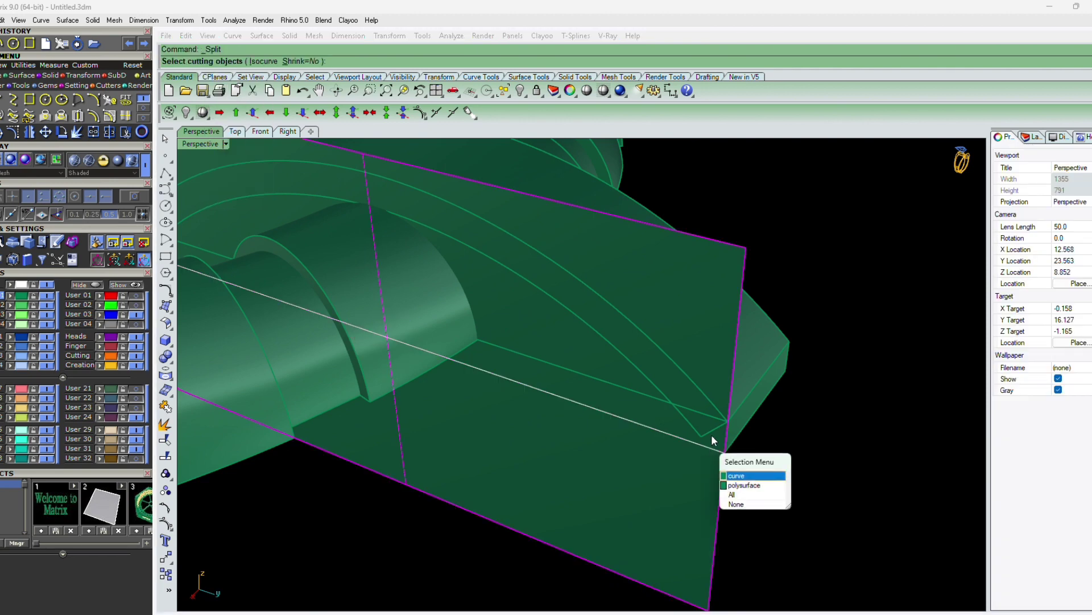
{"action": "right_click", "coordinate": [711, 435]}
{"action": "left_click", "coordinate": [708, 402]}
{"action": "key", "text": "Return"}
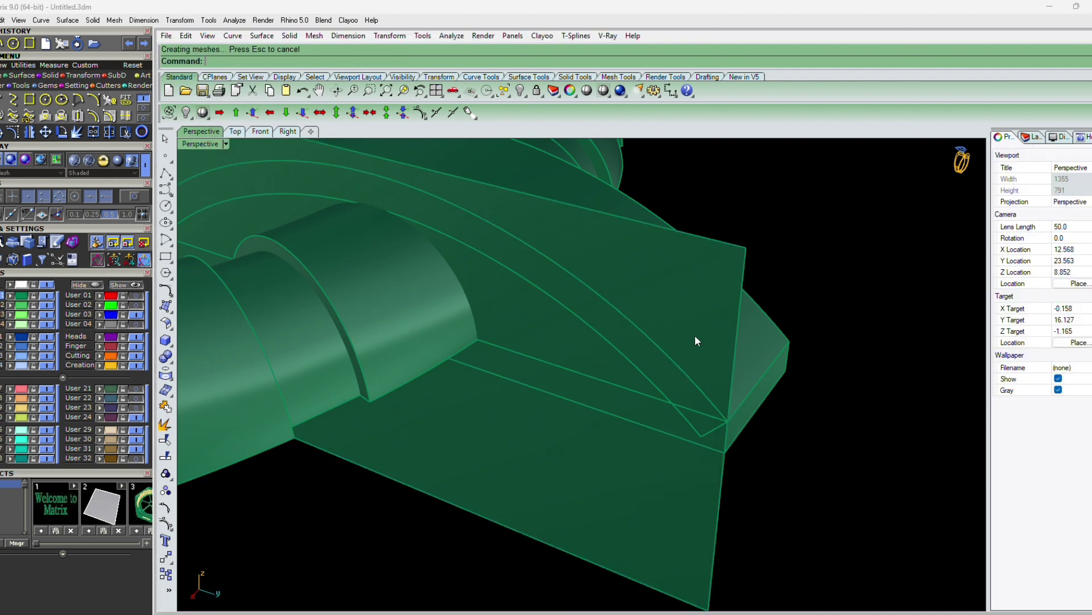
Delete the plane pieces outside the bail outline and the leftover edge curves.
{"action": "scroll", "coordinate": [668, 483], "scroll_direction": "down", "scroll_amount": 2}
{"action": "key", "text": "Delete"}
{"action": "scroll", "coordinate": [616, 411], "scroll_direction": "down", "scroll_amount": 2}
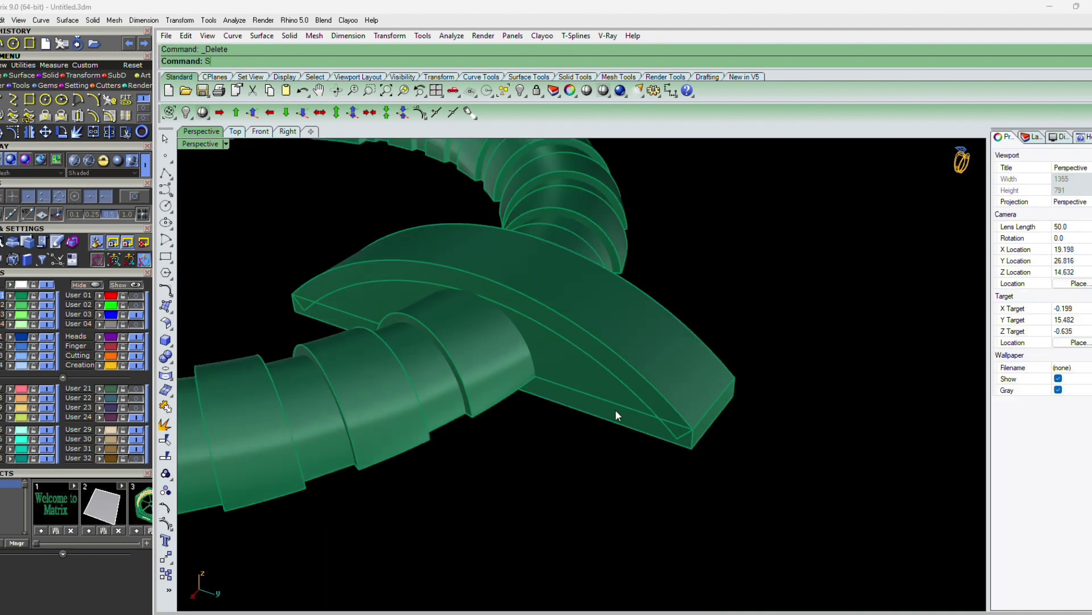
{"action": "key", "text": "ctrl+shift+c"}
{"action": "key", "text": "Delete"}
{"action": "mouse_move", "coordinate": [586, 397]}
{"action": "right_mouse_down"}
{"action": "mouse_move", "coordinate": [569, 373]}
{"action": "mouse_move", "coordinate": [583, 389]}
{"action": "right_mouse_up"}
Try to offset the trimmed side surface inward by 0.6 as a solid.
{"action": "left_click", "coordinate": [584, 389]}
{"action": "type", "text": "OS"}
{"action": "key", "text": "Return"}
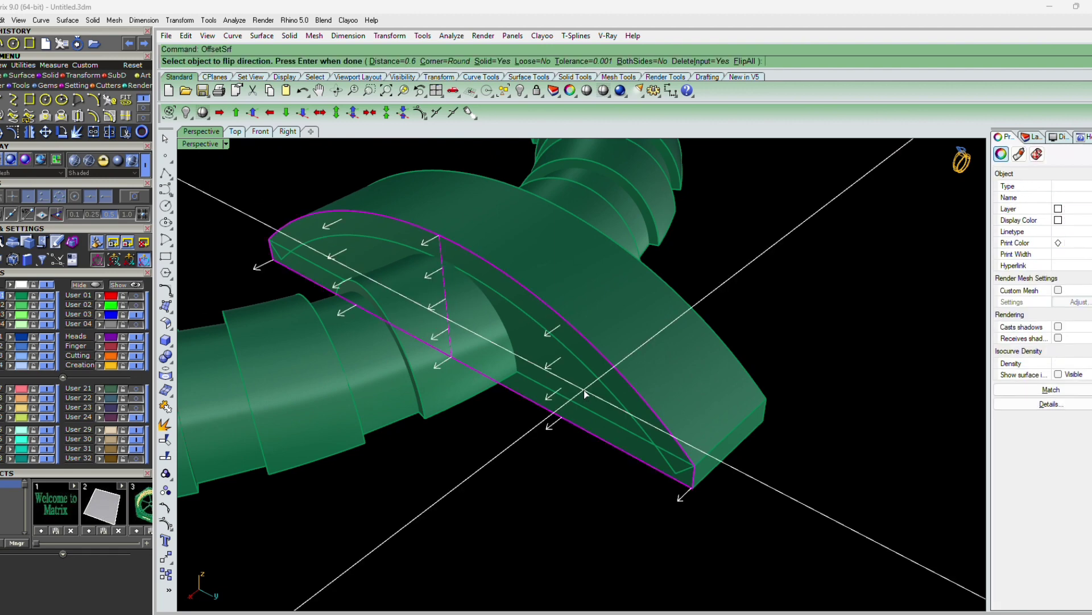
{"action": "type", "text": "F"}
{"action": "key", "text": "Return"}
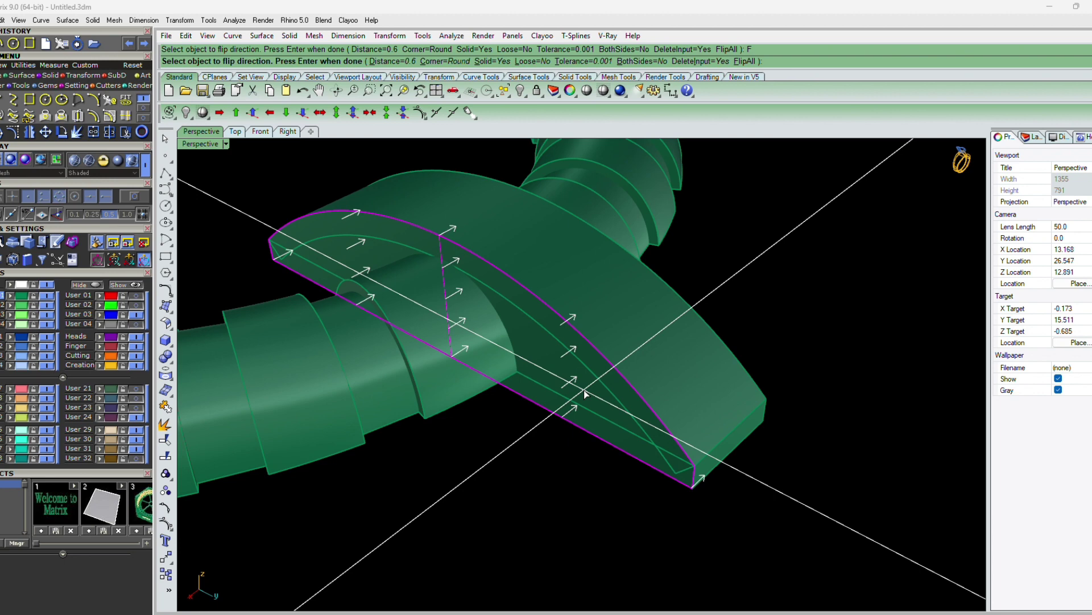
{"action": "key", "text": "Return"}
Lock the arch and base solids, and offset the side surface's arched and straight edges inward along the surface.
{"action": "left_click", "coordinate": [684, 388]}
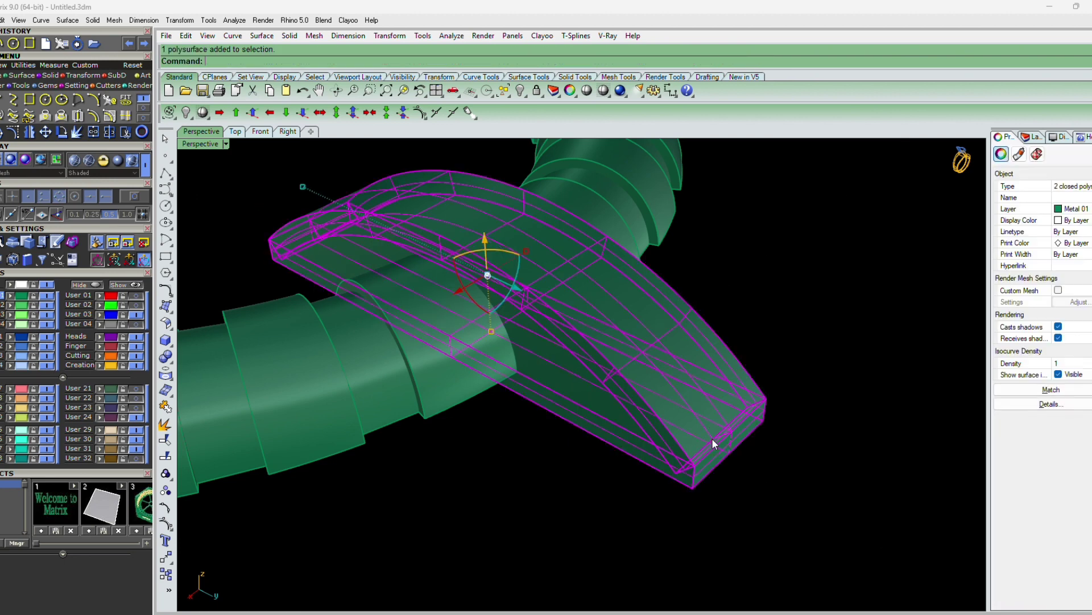
{"action": "key", "text": "ctrl+l"}
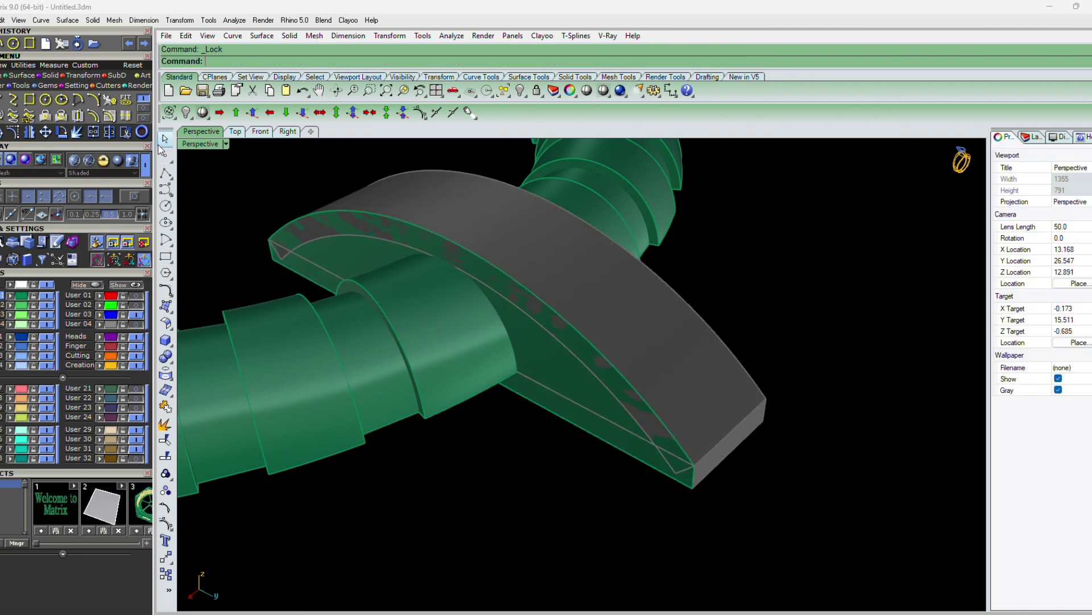
{"action": "left_click", "coordinate": [114, 117]}
{"action": "left_click", "coordinate": [589, 340]}
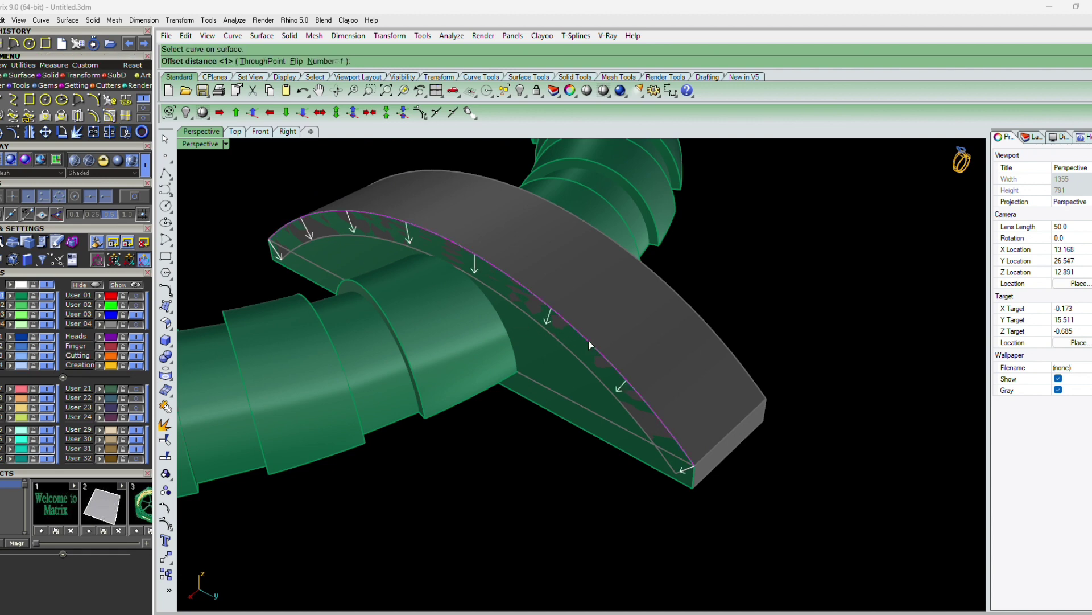
{"action": "key", "text": "Return"}
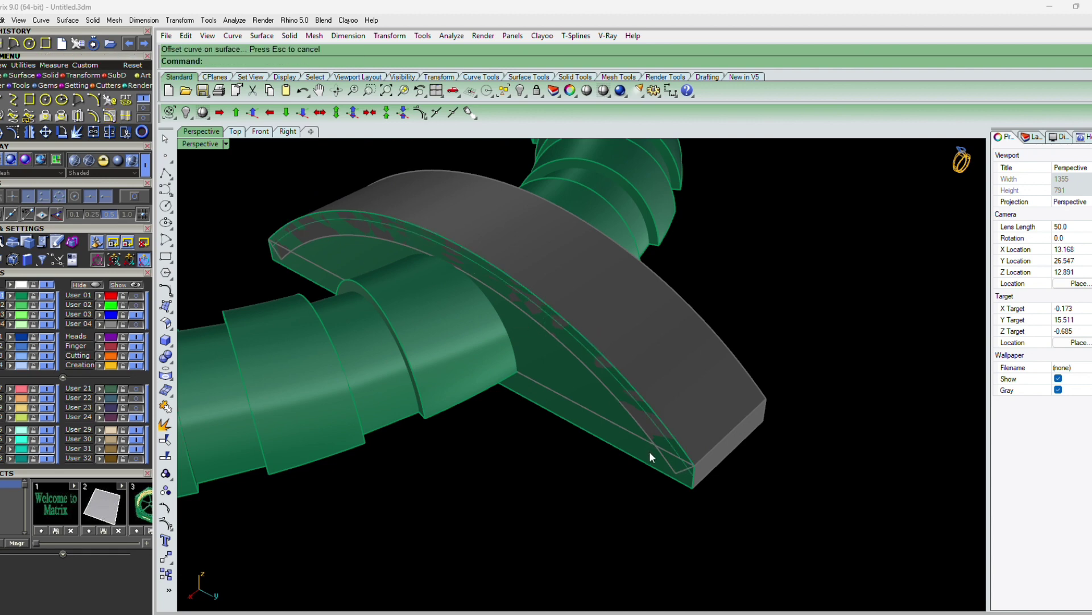
{"action": "key", "text": "Return"}
{"action": "left_click", "coordinate": [644, 465]}
{"action": "key", "text": "Return"}
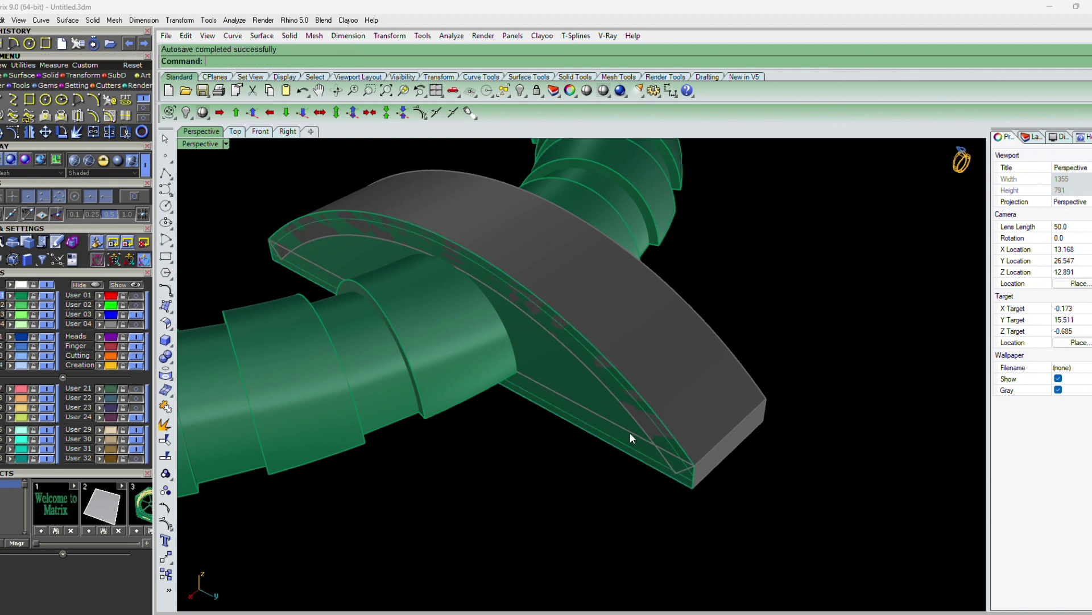
Split the side surface with the offset curves and delete its outer border strips and the curves.
{"action": "left_click", "coordinate": [630, 434]}
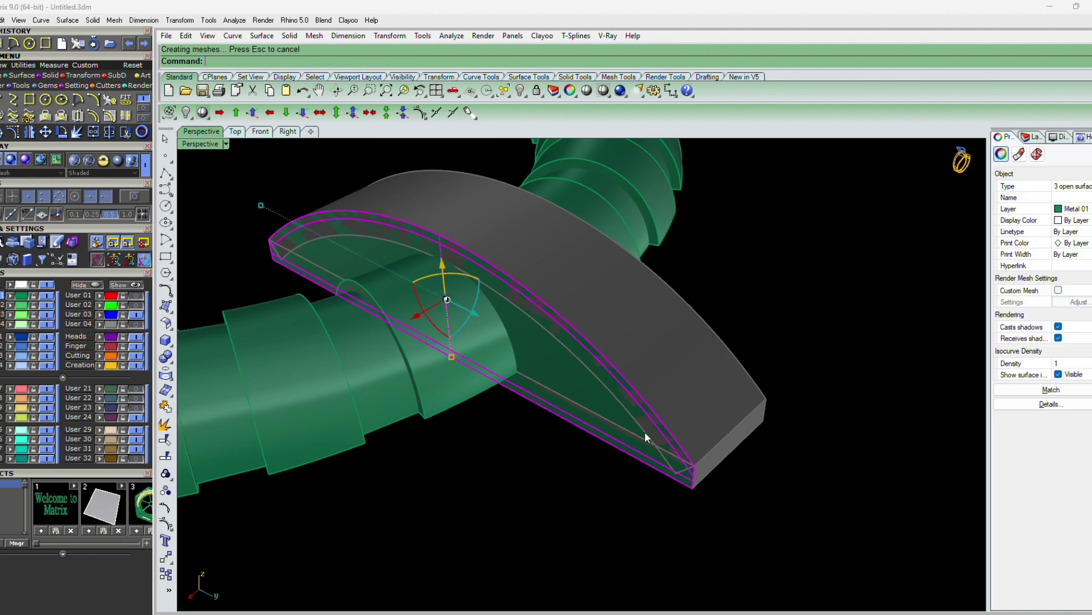
{"action": "key", "text": "Delete"}
{"action": "left_click", "coordinate": [670, 443]}
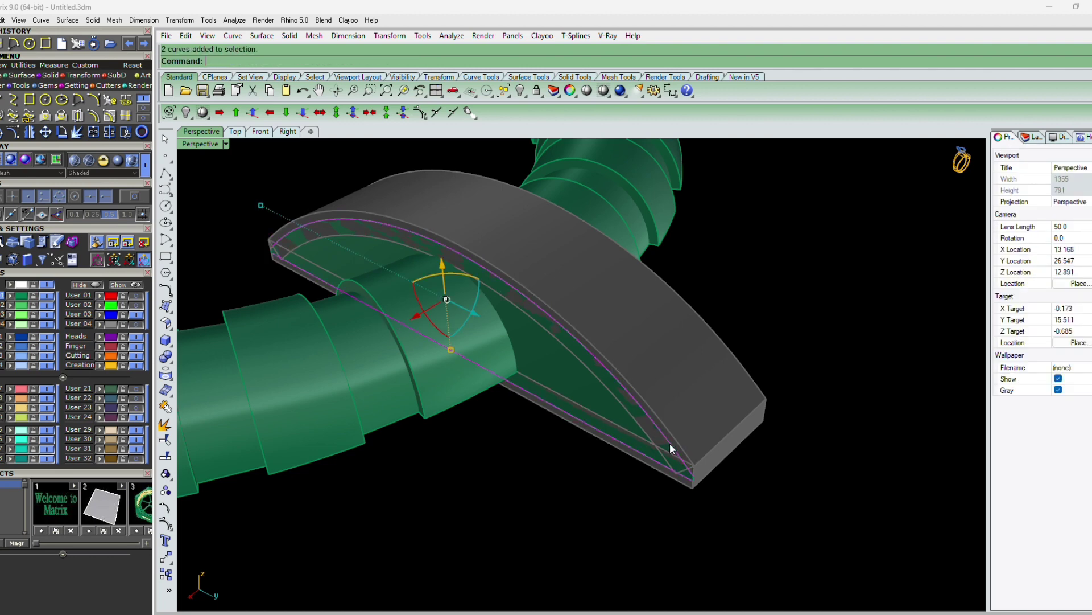
Offset the remaining inset side surface toward the inside of the bail by 0.6 as a solid.
{"action": "left_click", "coordinate": [639, 434]}
{"action": "type", "text": "O"}
{"action": "key", "text": "Return"}
{"action": "type", "text": "F"}
{"action": "key", "text": "Return"}
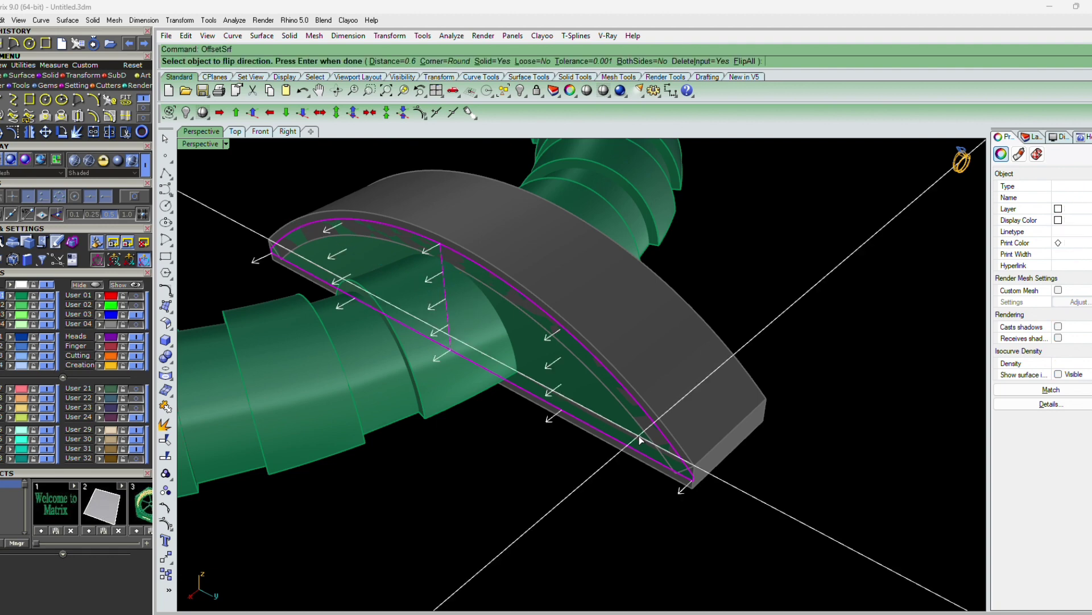
{"action": "type", "text": "FF"}
{"action": "key", "text": "Return"}
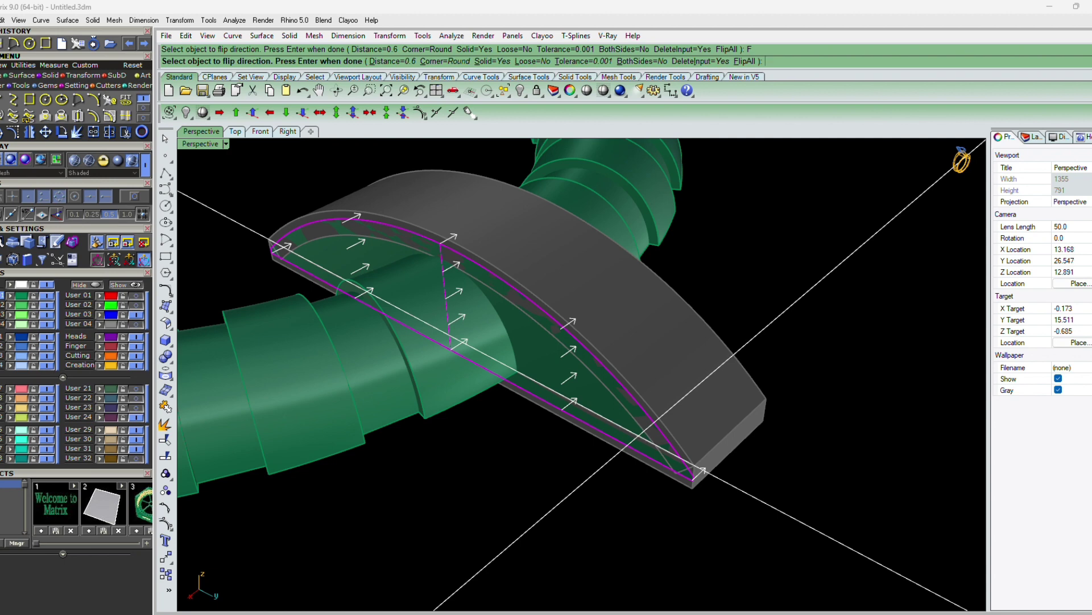
{"action": "right_click", "coordinate": [638, 435]}
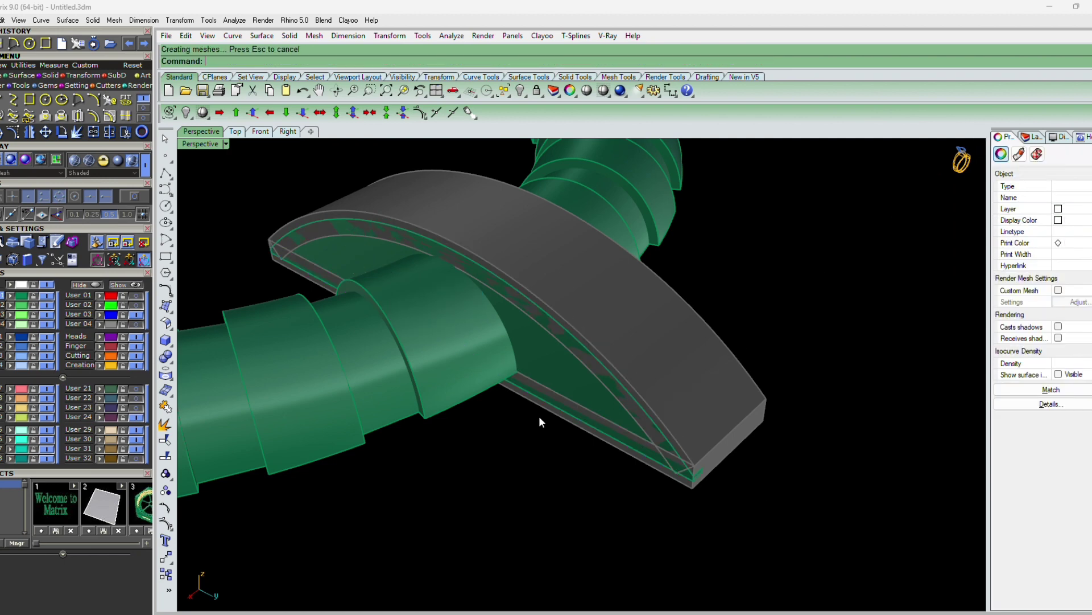
Mirror a copy of the inset side panel to the opposite side of the bail.
{"action": "right_click_drag", "start_coordinate": [540, 421], "coordinate": [597, 400]}
{"action": "left_click", "coordinate": [569, 381]}
{"action": "scroll", "coordinate": [569, 381], "scroll_direction": "down", "scroll_amount": 3}
{"action": "type", "text": "m"}
{"action": "key", "text": "Return"}
{"action": "left_click", "coordinate": [548, 394]}
{"action": "left_click", "coordinate": [555, 385]}
{"action": "scroll", "coordinate": [522, 374], "scroll_direction": "up", "scroll_amount": 4}
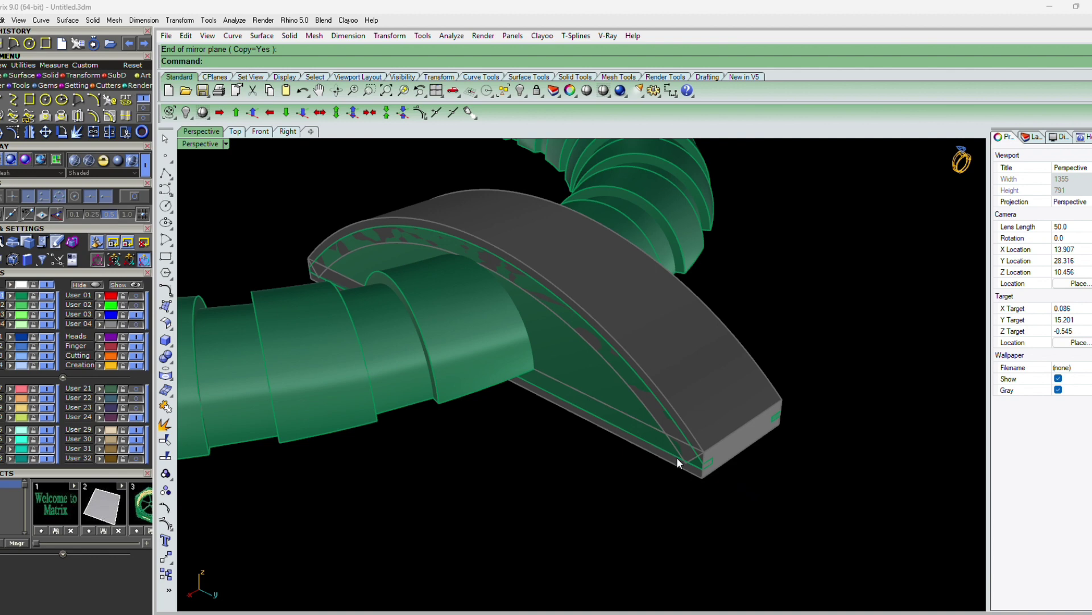
Duplicate the lower long edge of the inset side panel as a curve.
{"action": "left_click", "coordinate": [654, 446]}
{"action": "right_click", "coordinate": [655, 446]}
{"action": "right_click_drag", "start_coordinate": [654, 446], "coordinate": [494, 370]}
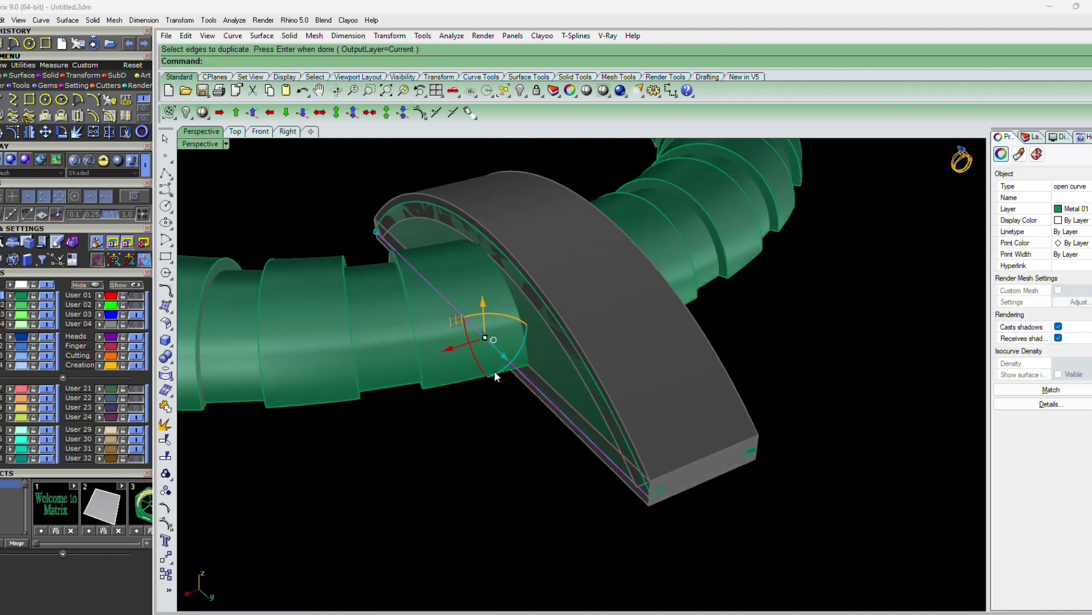
Try to move the duplicated panel edge outward by 0.1.
{"action": "left_click", "coordinate": [446, 345]}
{"action": "type", "text": ".1"}
{"action": "key", "text": "Return"}
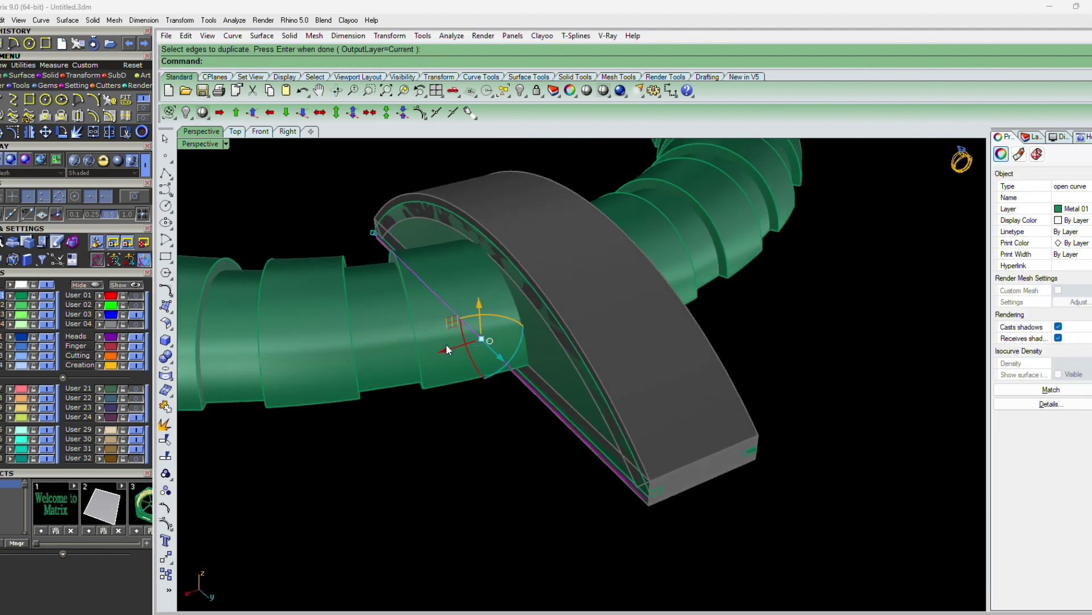
{"action": "key", "text": "ctrl+z"}
Shift the duplicated panel edge inward and extrude it vertically to both sides as a plane taller than the bail.
{"action": "left_click", "coordinate": [446, 344]}
{"action": "type", "text": "-"}
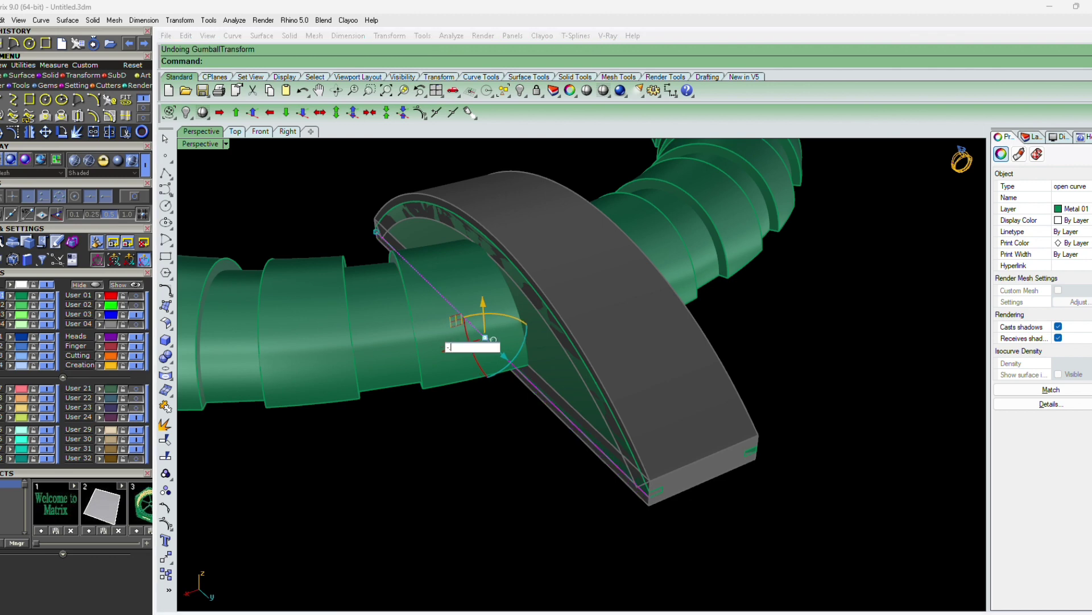
{"action": "right_click_drag", "start_coordinate": [545, 404], "coordinate": [562, 418]}
{"action": "type", "text": "extrudecrv"}
{"action": "key", "text": "Return"}
{"action": "scroll", "coordinate": [720, 452], "scroll_direction": "up", "scroll_amount": 5}
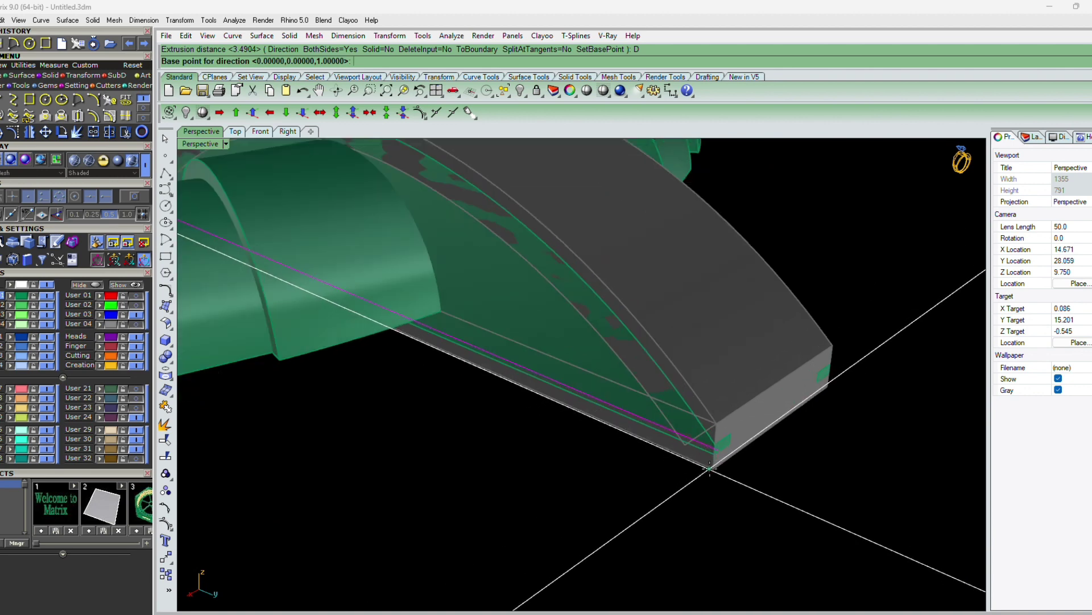
{"action": "type", "text": "d"}
{"action": "key", "text": "Return"}
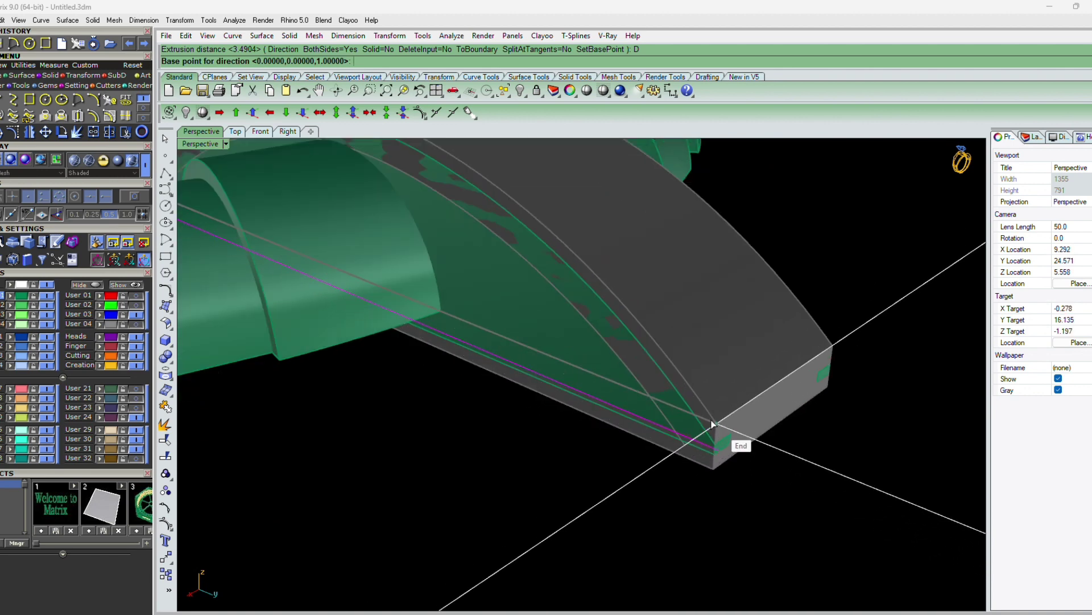
{"action": "left_click", "coordinate": [719, 452]}
{"action": "scroll", "coordinate": [715, 473], "scroll_direction": "down", "scroll_amount": 4}
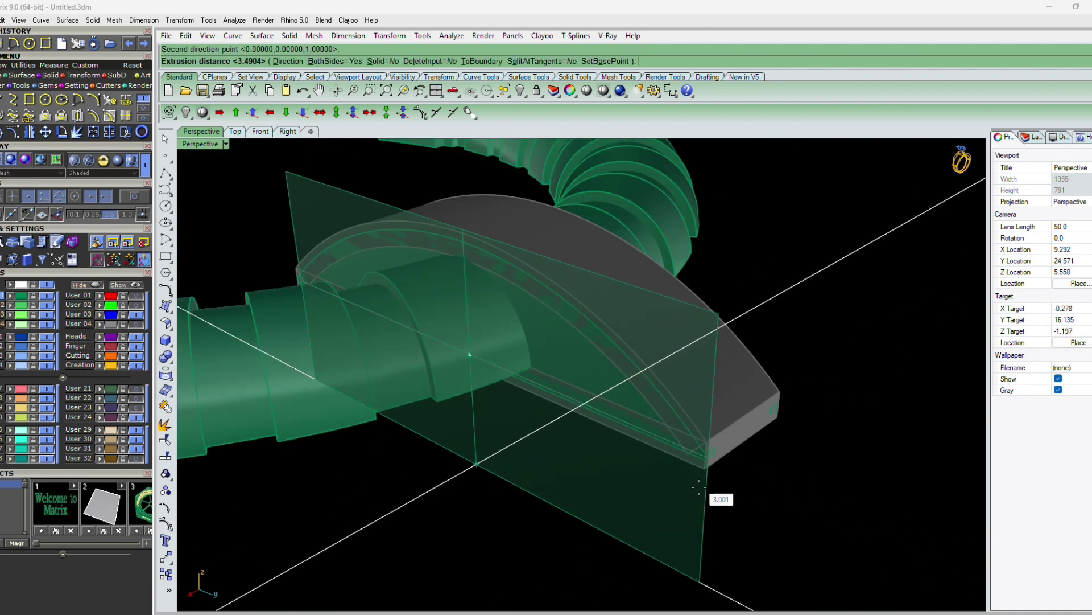
{"action": "left_click", "coordinate": [699, 501]}
Mirror a copy of the extruded vertical plane about the origin to the opposite side of the bail.
{"action": "left_click", "coordinate": [588, 479]}
{"action": "scroll", "coordinate": [590, 478], "scroll_direction": "down", "scroll_amount": 6}
{"action": "right_click_drag", "start_coordinate": [700, 427], "coordinate": [574, 441]}
{"action": "scroll", "coordinate": [575, 441], "scroll_direction": "up", "scroll_amount": 4}
{"action": "key", "text": "Return"}
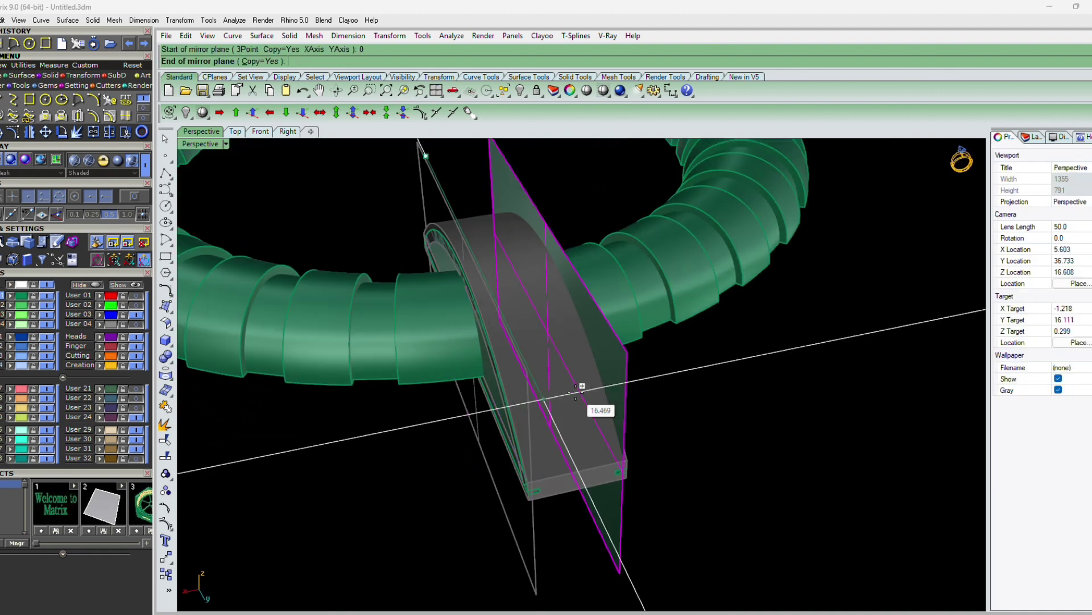
{"action": "left_click", "coordinate": [577, 411], "text": "shift"}
{"action": "left_click", "coordinate": [584, 405]}
{"action": "right_click_drag", "start_coordinate": [469, 420], "coordinate": [448, 339]}
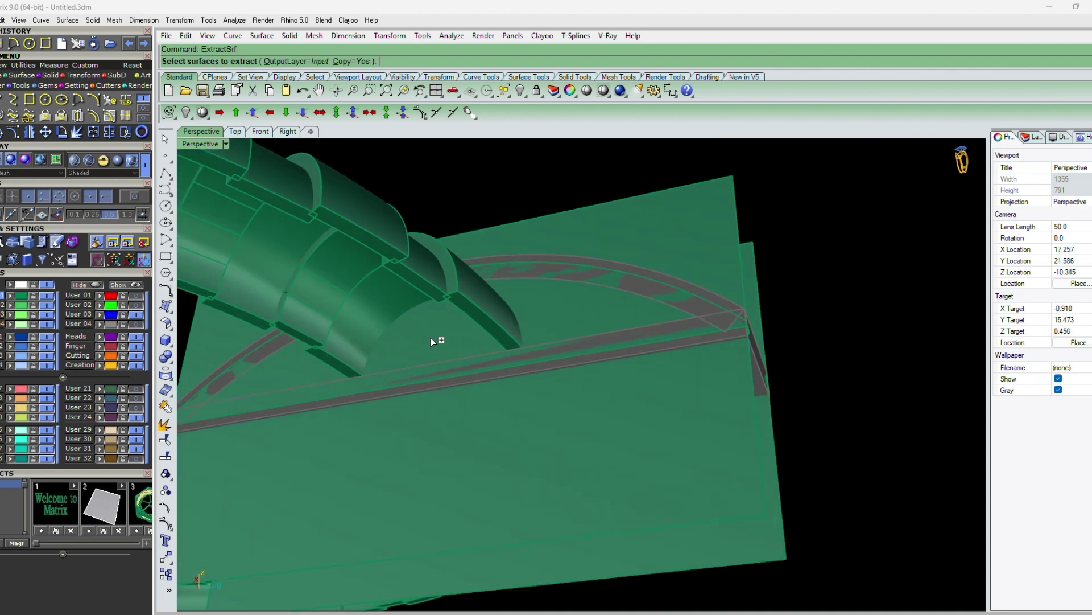
Extract a copy of the curved outer surface from the ring segment that passes through the bail.
{"action": "left_click", "coordinate": [386, 311]}
{"action": "key", "text": "Return"}
{"action": "right_click_drag", "start_coordinate": [384, 305], "coordinate": [481, 420]}
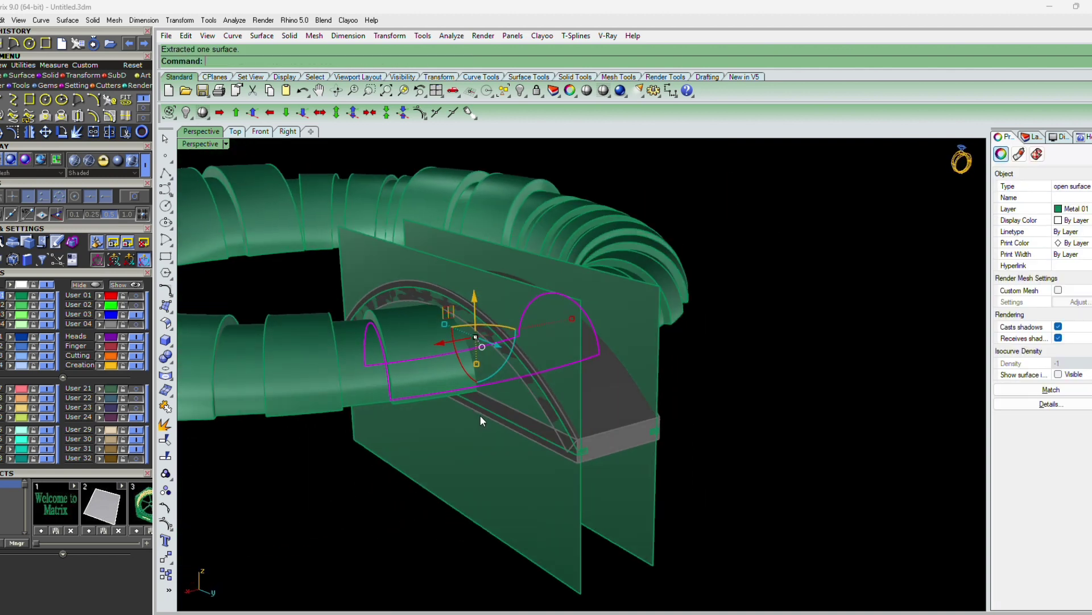
{"action": "left_click", "coordinate": [450, 366]}
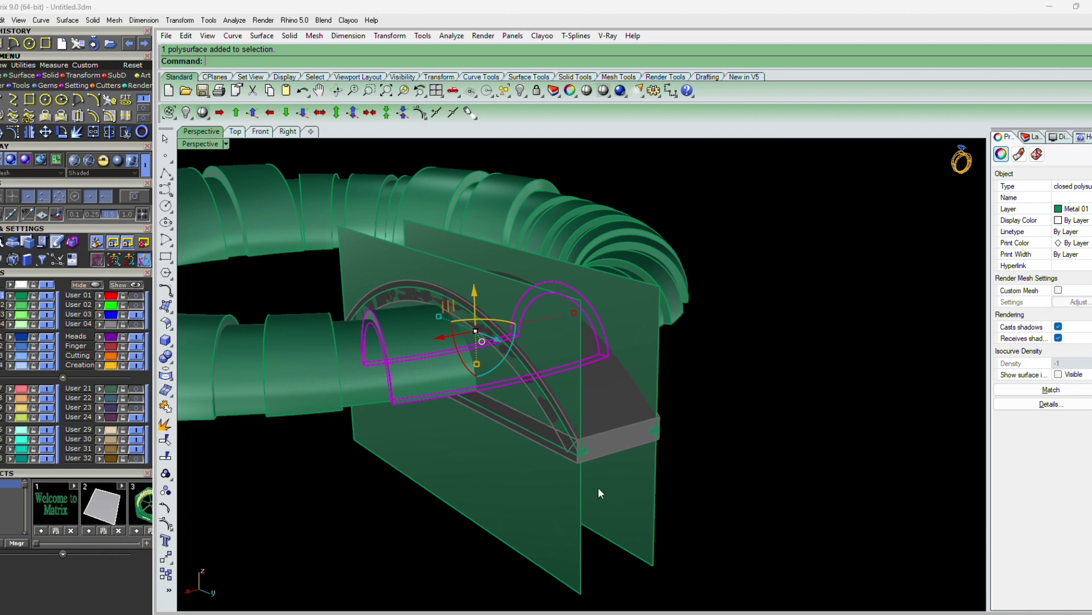
{"action": "key", "text": "Escape"}
Boolean-split the ring segment crossing the bail with the two vertical planes.
{"action": "left_click", "coordinate": [431, 368]}
{"action": "type", "text": "BooleanSplit"}
{"action": "key", "text": "Return"}
{"action": "left_click", "coordinate": [532, 471]}
{"action": "left_click", "coordinate": [632, 495]}
{"action": "key", "text": "Return"}
{"action": "right_click_drag", "start_coordinate": [632, 494], "coordinate": [562, 434]}
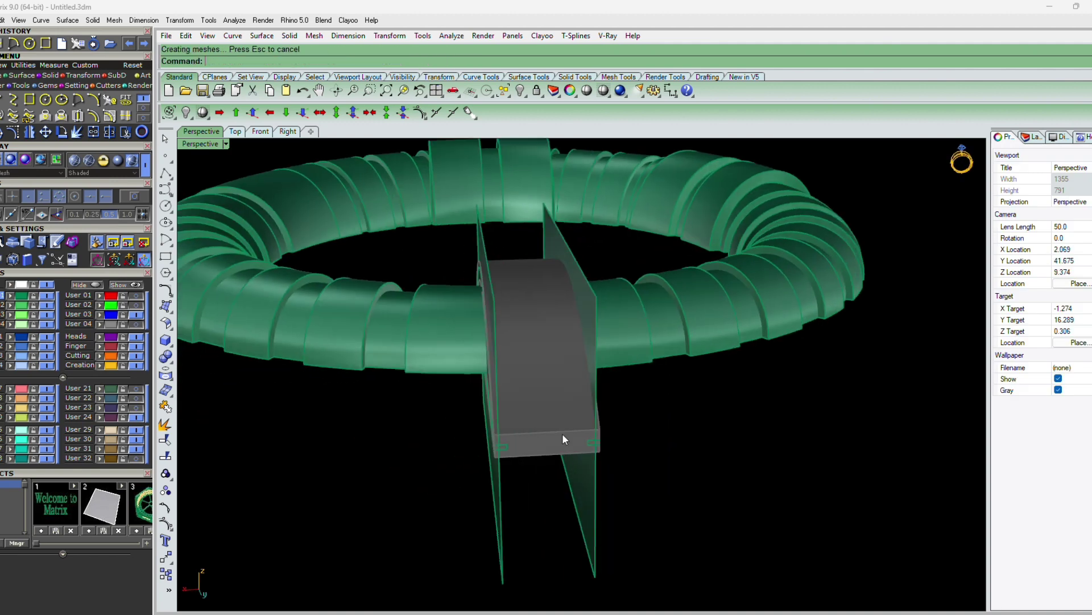
Delete the split segment's middle piece inside the bail and both vertical cutting planes.
{"action": "left_click", "coordinate": [528, 312]}
{"action": "key", "text": "Delete"}
{"action": "left_click", "coordinate": [582, 510]}
{"action": "key", "text": "Delete"}
{"action": "left_click", "coordinate": [498, 520]}
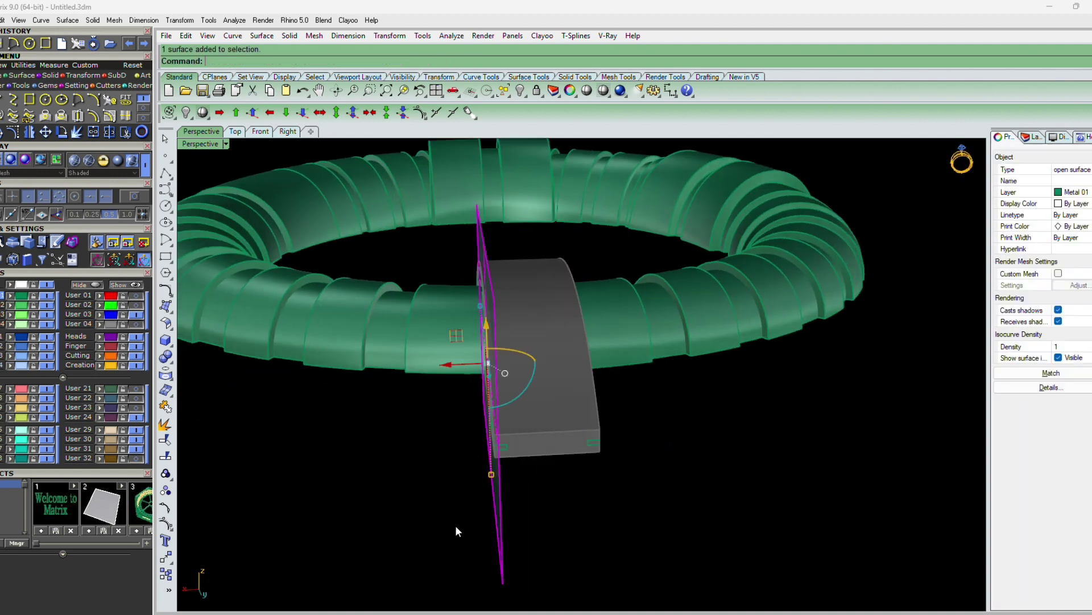
{"action": "key", "text": "Delete"}
{"action": "right_click_drag", "start_coordinate": [455, 531], "coordinate": [505, 380]}
{"action": "left_click", "coordinate": [394, 310]}
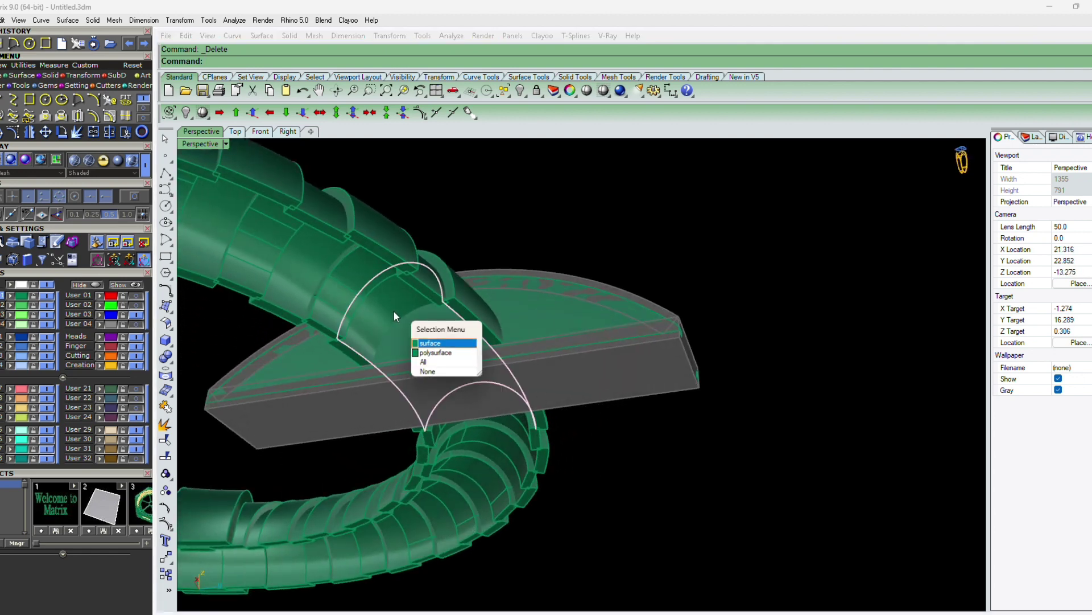
{"action": "right_click", "coordinate": [394, 310]}
{"action": "key", "text": "Escape"}
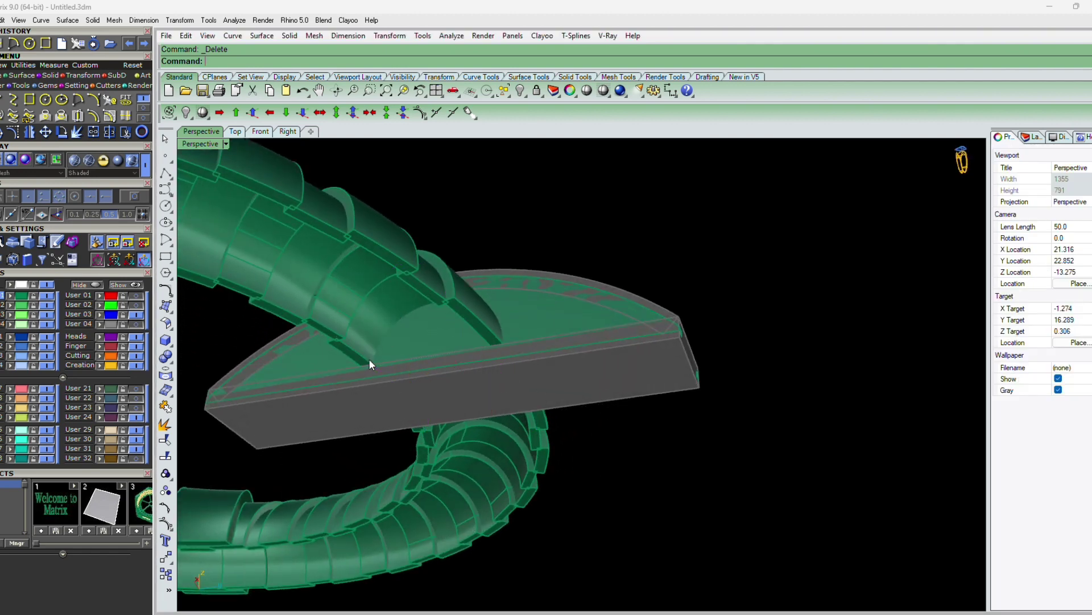
Duplicate the two lower straight edges of the extracted arched surface as curves.
{"action": "type", "text": "de"}
{"action": "key", "text": "Return"}
{"action": "left_click", "coordinate": [364, 358]}
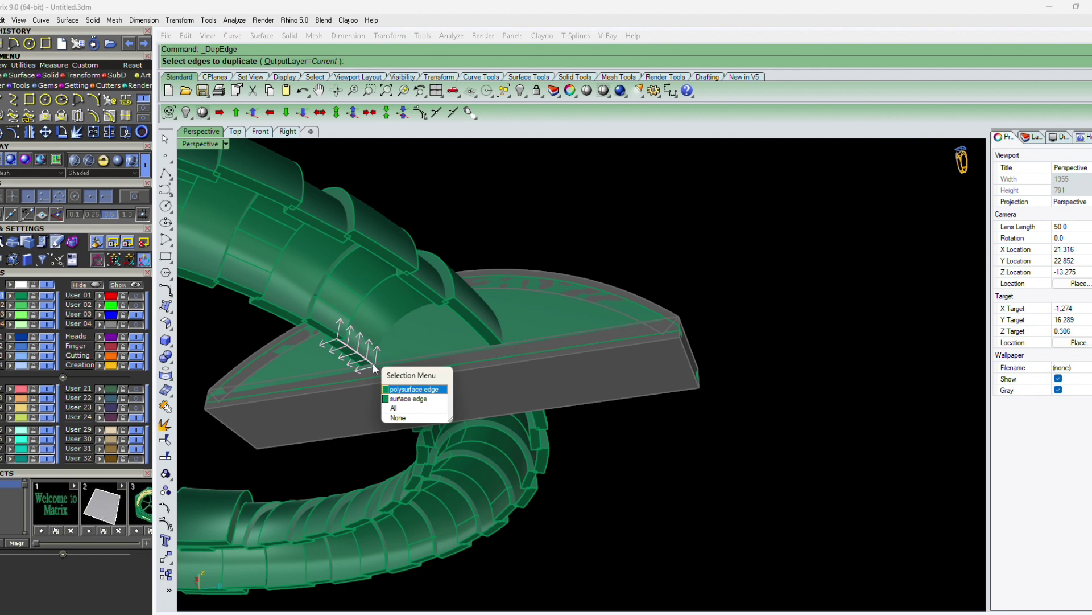
{"action": "left_click", "coordinate": [408, 398]}
{"action": "left_click", "coordinate": [499, 349]}
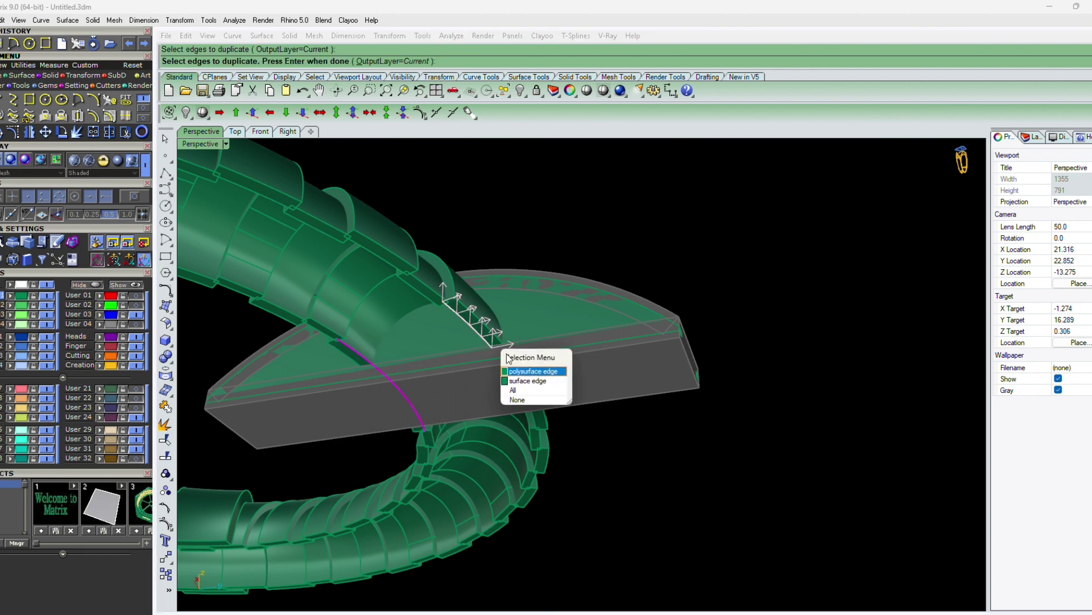
{"action": "left_click", "coordinate": [528, 384]}
{"action": "key", "text": "Return"}
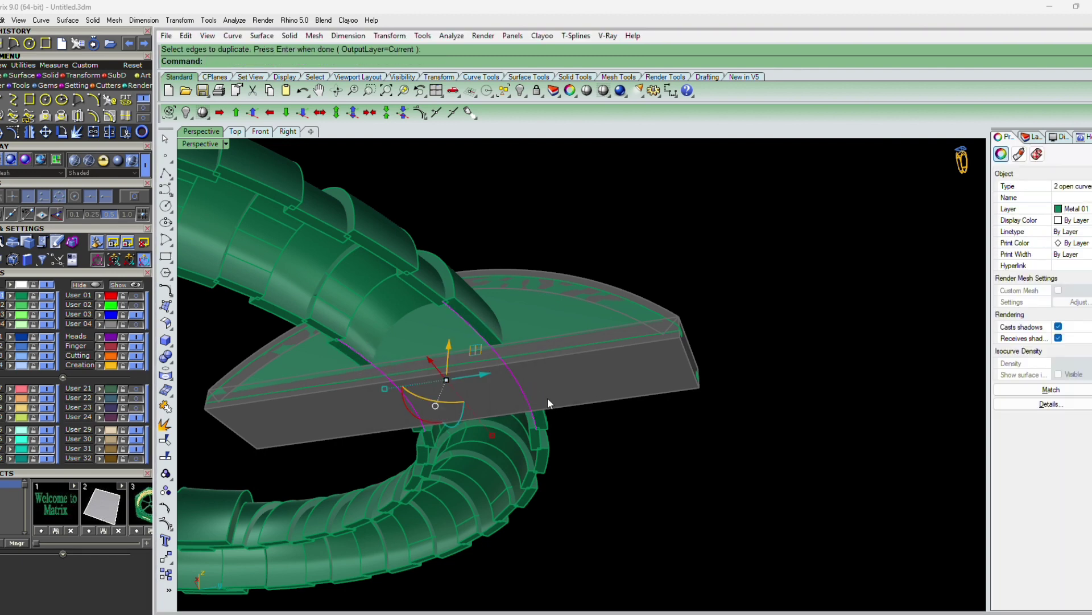
Extrude the two duplicated edges downward by about 1.2, to one side only.
{"action": "key", "text": "Return"}
{"action": "type", "text": "EX"}
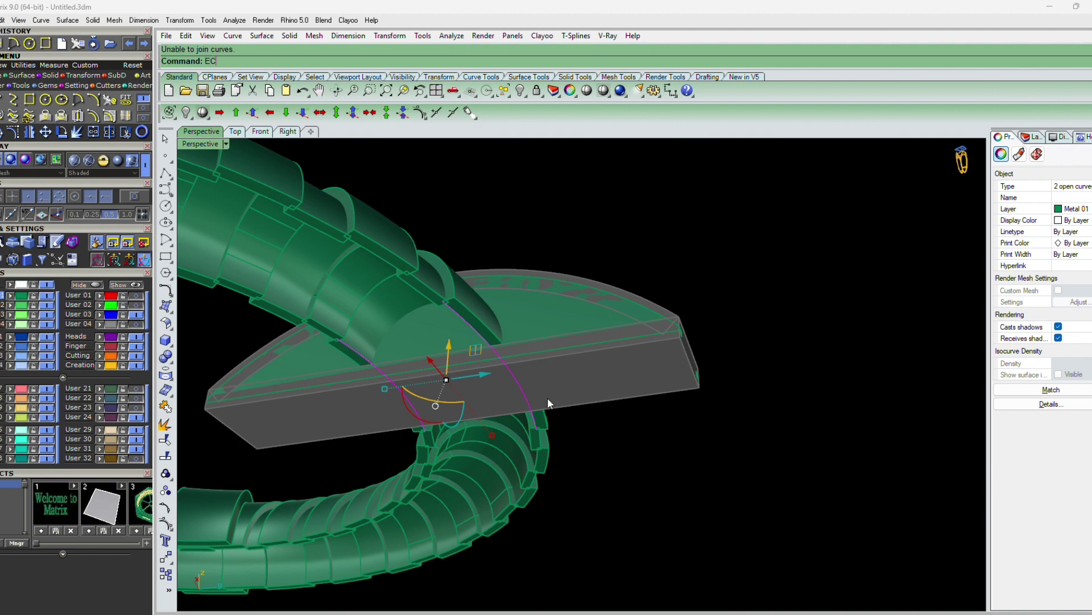
{"action": "key", "text": "Return"}
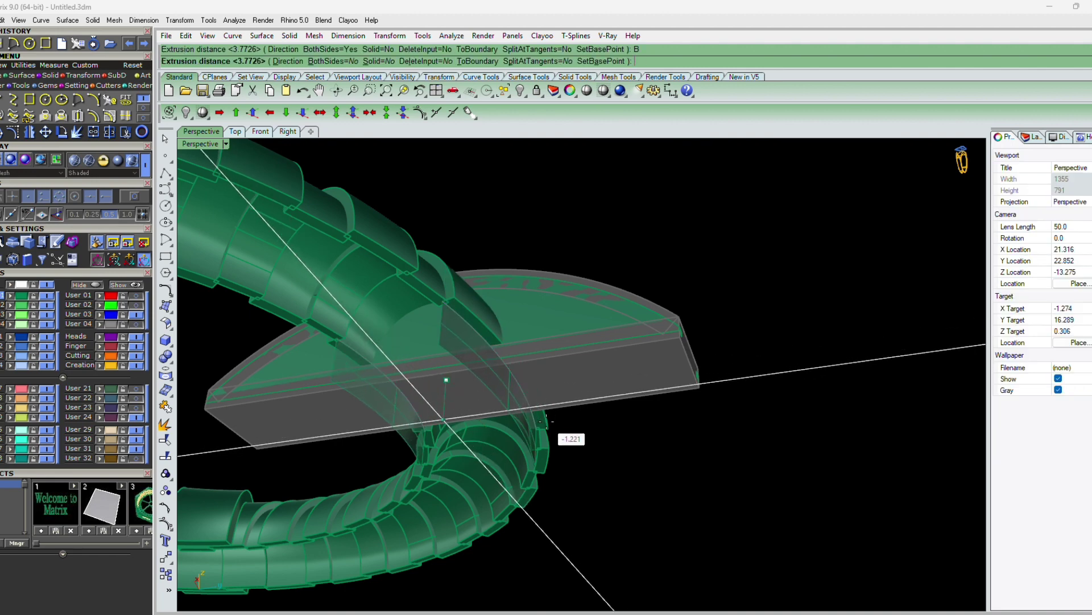
{"action": "left_click", "coordinate": [560, 438]}
{"action": "right_click_drag", "start_coordinate": [562, 415], "coordinate": [564, 430]}
Join the extracted arched surface and the two extruded walls into one open polysurface.
{"action": "left_click", "coordinate": [380, 319]}
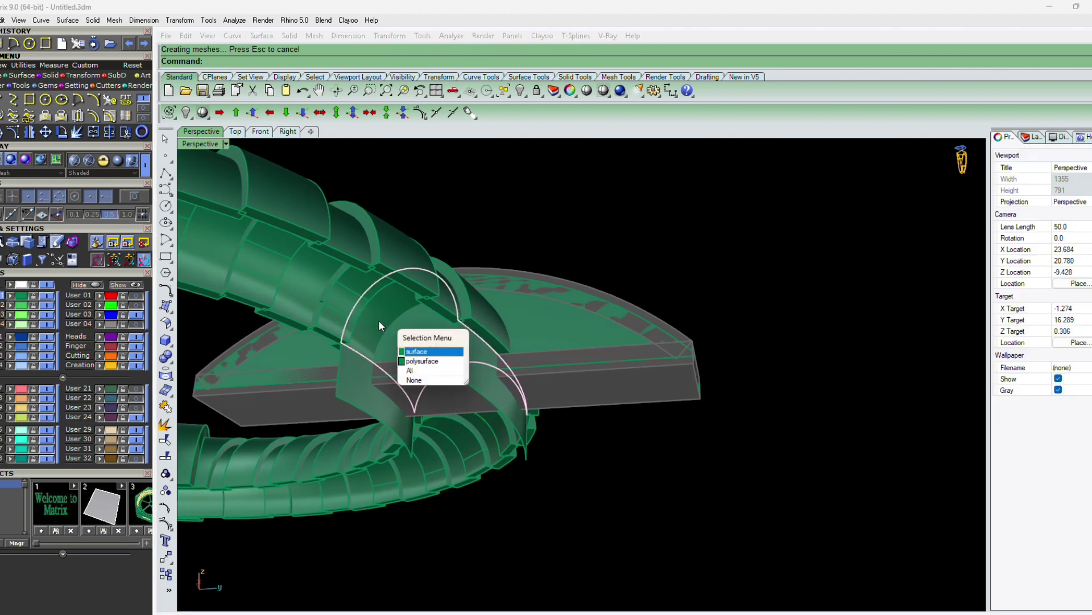
{"action": "left_click", "coordinate": [378, 320]}
{"action": "left_click", "coordinate": [364, 389], "text": "shift"}
{"action": "left_click", "coordinate": [498, 394], "text": "shift"}
{"action": "key", "text": "ctrl+j"}
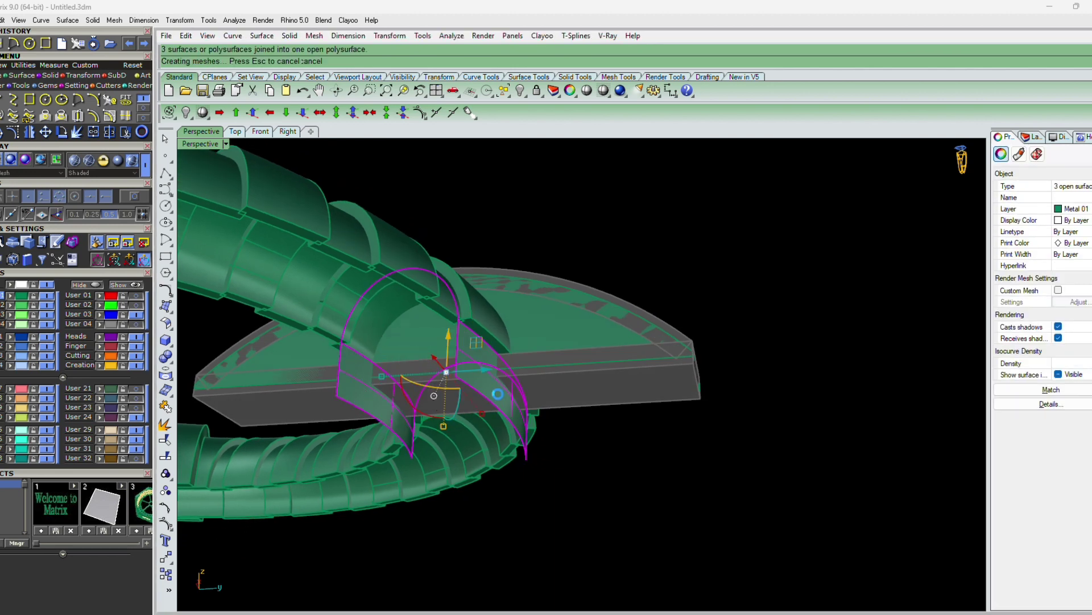
{"action": "key", "text": "Escape"}
Boolean-split the inset side panel with the joined arch cutter and delete the leftovers to open an arched notch.
{"action": "left_click", "coordinate": [541, 329]}
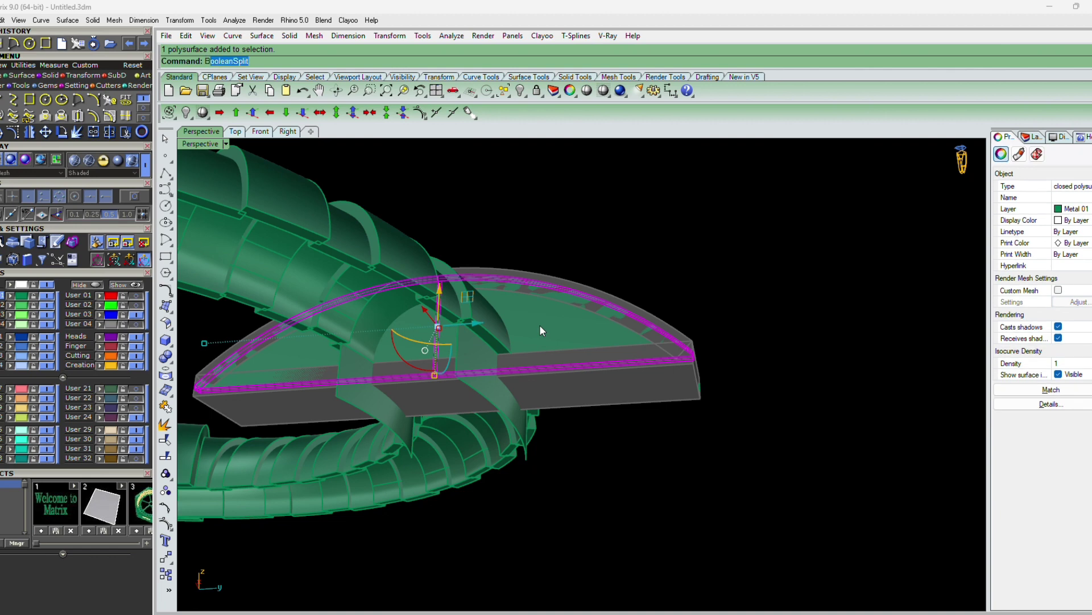
{"action": "key", "text": "Return"}
{"action": "left_click", "coordinate": [502, 391]}
{"action": "key", "text": "Return"}
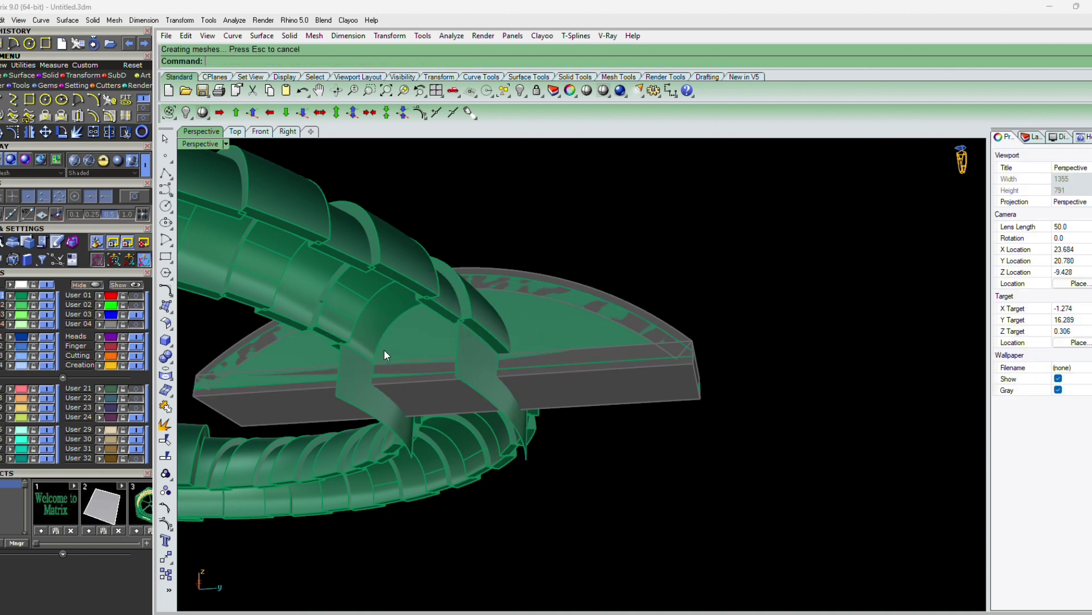
{"action": "left_click", "coordinate": [409, 344]}
{"action": "key", "text": "Delete"}
Mirror a copy of the notched side panel to the opposite side of the bail.
{"action": "right_click_drag", "start_coordinate": [637, 428], "coordinate": [624, 405]}
{"action": "left_click", "coordinate": [554, 395]}
{"action": "scroll", "coordinate": [623, 405], "scroll_direction": "up", "scroll_amount": 2}
{"action": "type", "text": "mi"}
{"action": "key", "text": "Return"}
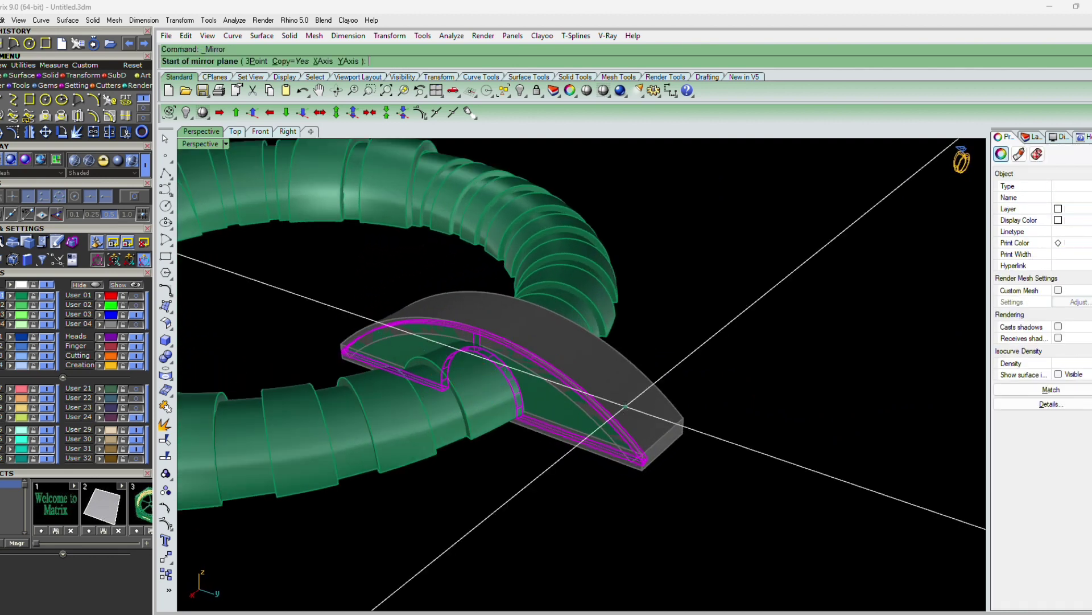
{"action": "left_click", "coordinate": [624, 406]}
{"action": "left_click", "coordinate": [629, 398]}
{"action": "right_click_drag", "start_coordinate": [644, 439], "coordinate": [582, 434]}
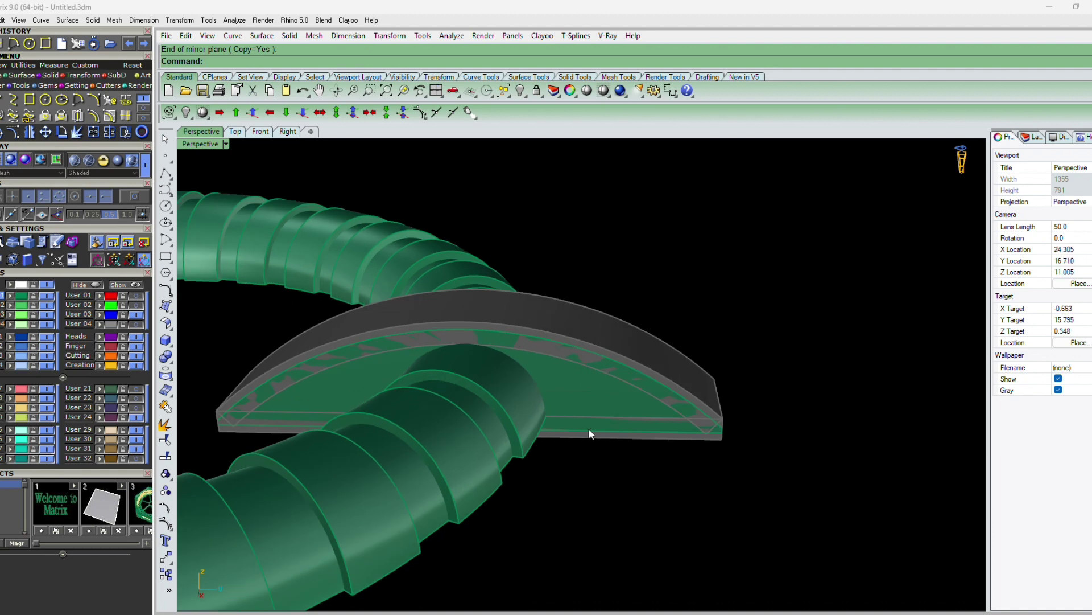
Extract the outer surface of the ring segment ending at the bail and untrim its cut edge.
{"action": "right_click_drag", "start_coordinate": [542, 413], "coordinate": [455, 403]}
{"action": "key", "text": "Return"}
{"action": "left_click", "coordinate": [499, 389]}
{"action": "key", "text": "Return"}
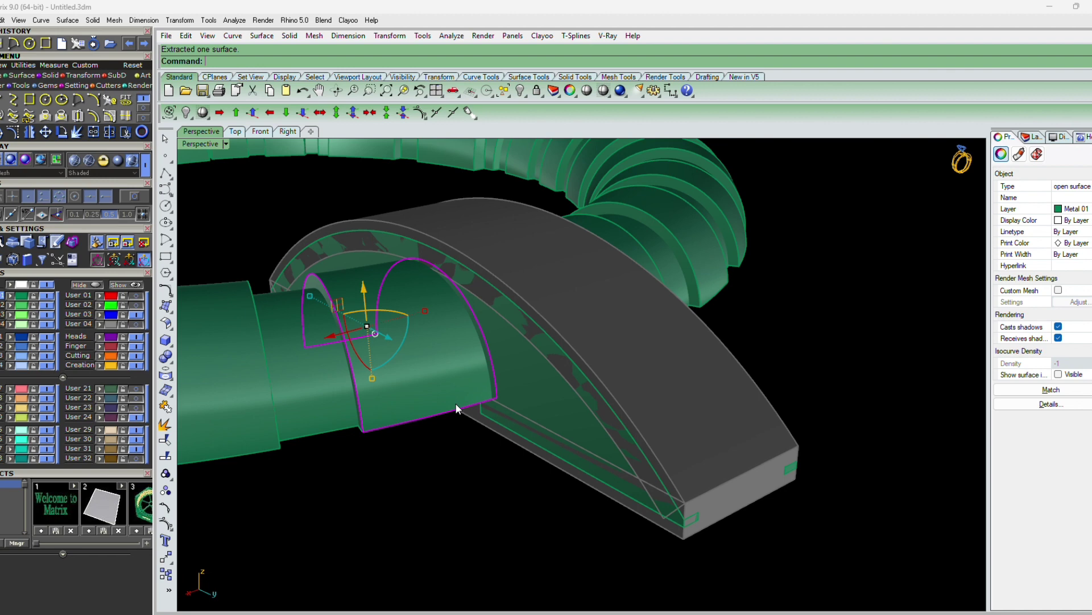
{"action": "key", "text": "ctrl+z"}
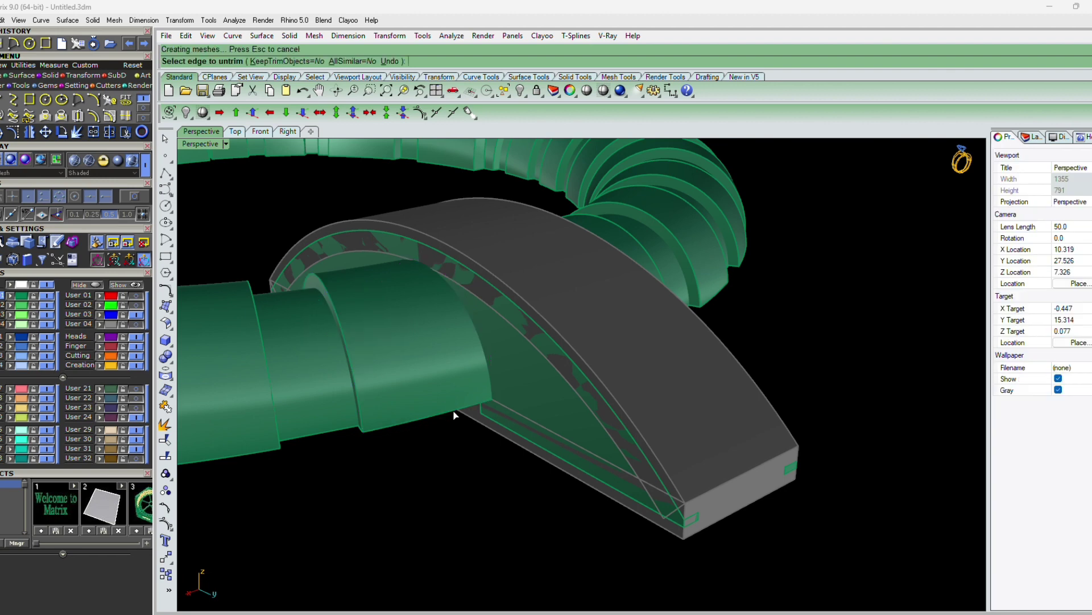
Offset the untrimmed surface outward by 0.1 as an open surface and delete the original.
{"action": "left_click", "coordinate": [452, 392]}
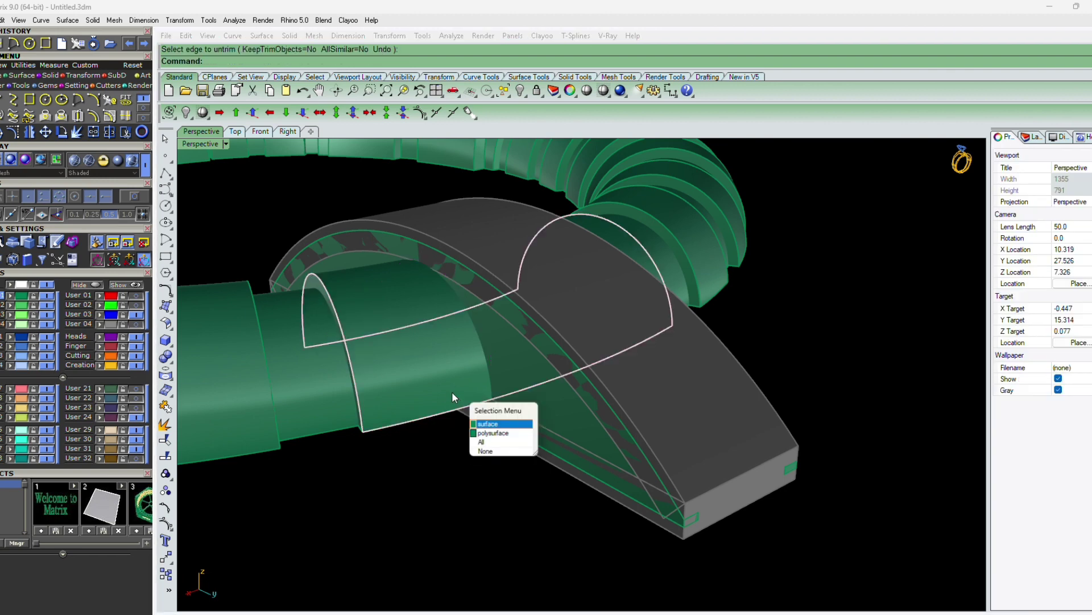
{"action": "right_click", "coordinate": [452, 391]}
{"action": "type", "text": "os"}
{"action": "key", "text": "Return"}
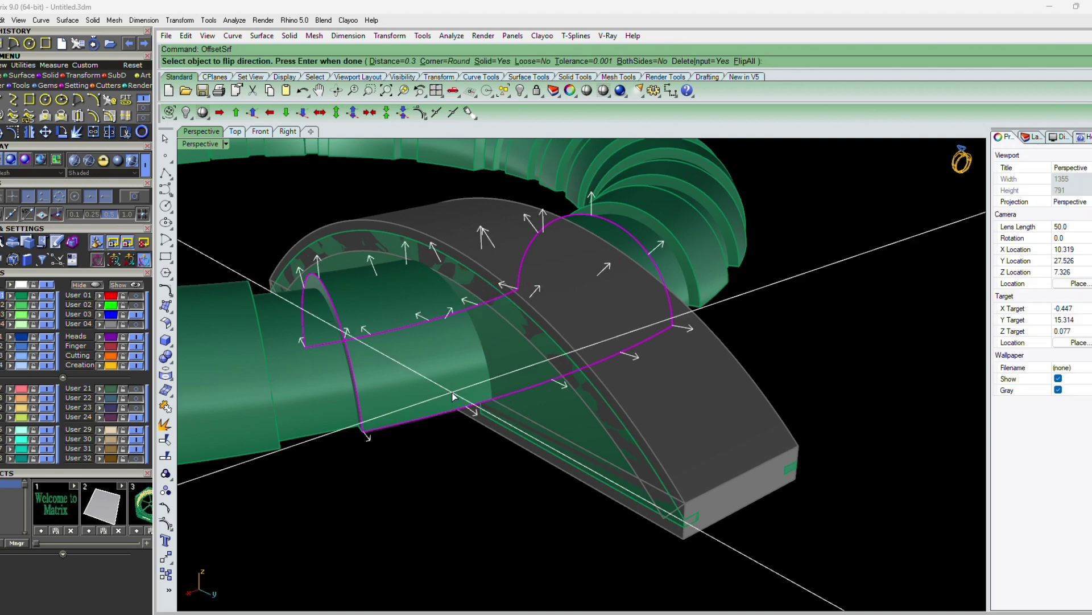
{"action": "type", "text": "1"}
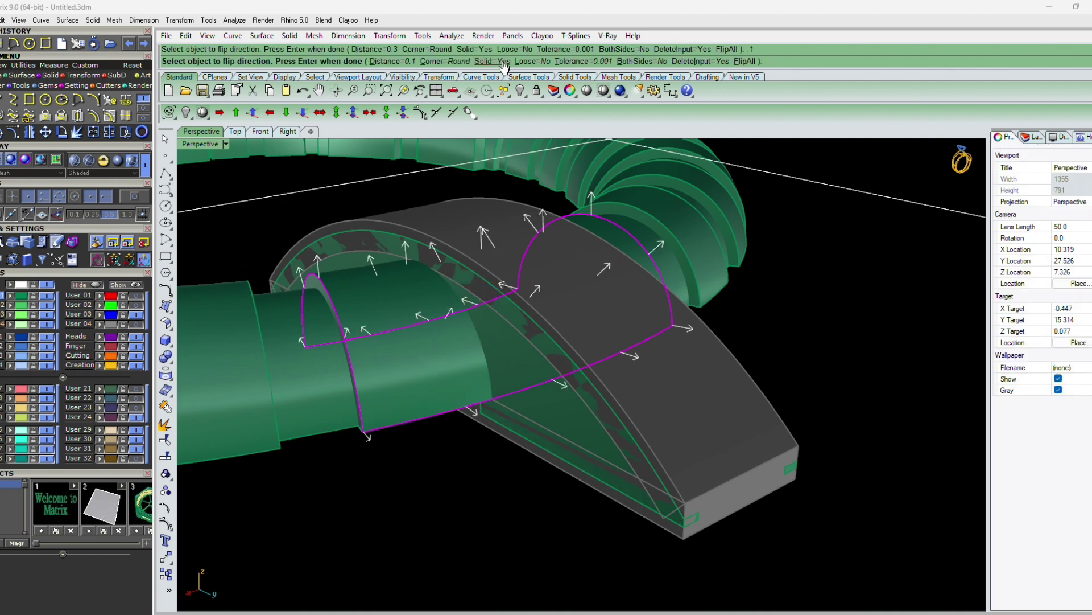
{"action": "key", "text": "Return"}
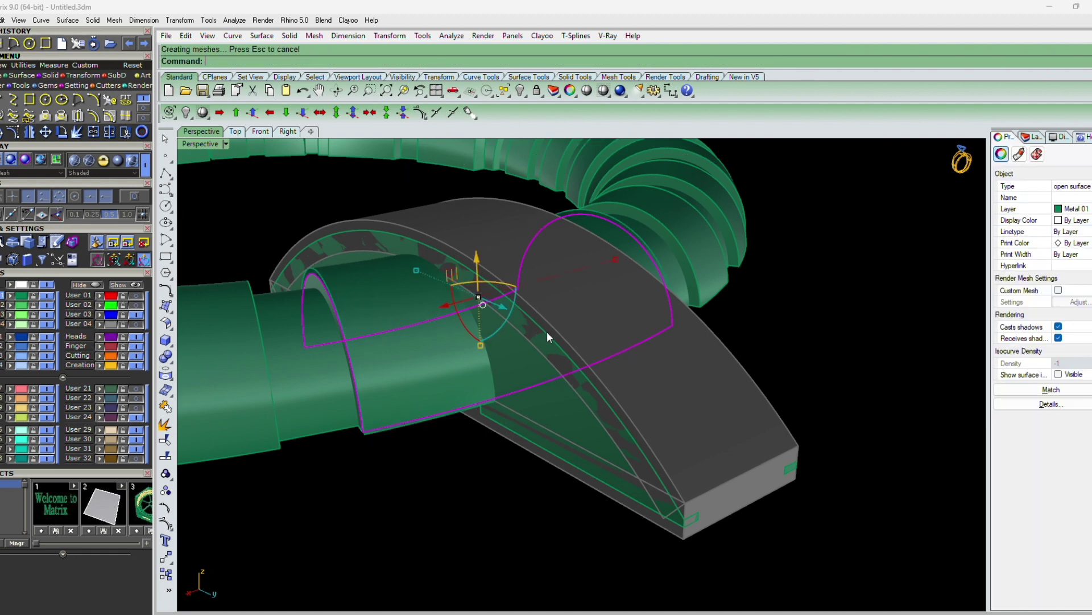
{"action": "key", "text": "Delete"}
Duplicate the lower straight edge of the offset surface as a curve.
{"action": "right_click_drag", "start_coordinate": [464, 399], "coordinate": [520, 344]}
{"action": "left_click", "coordinate": [466, 373]}
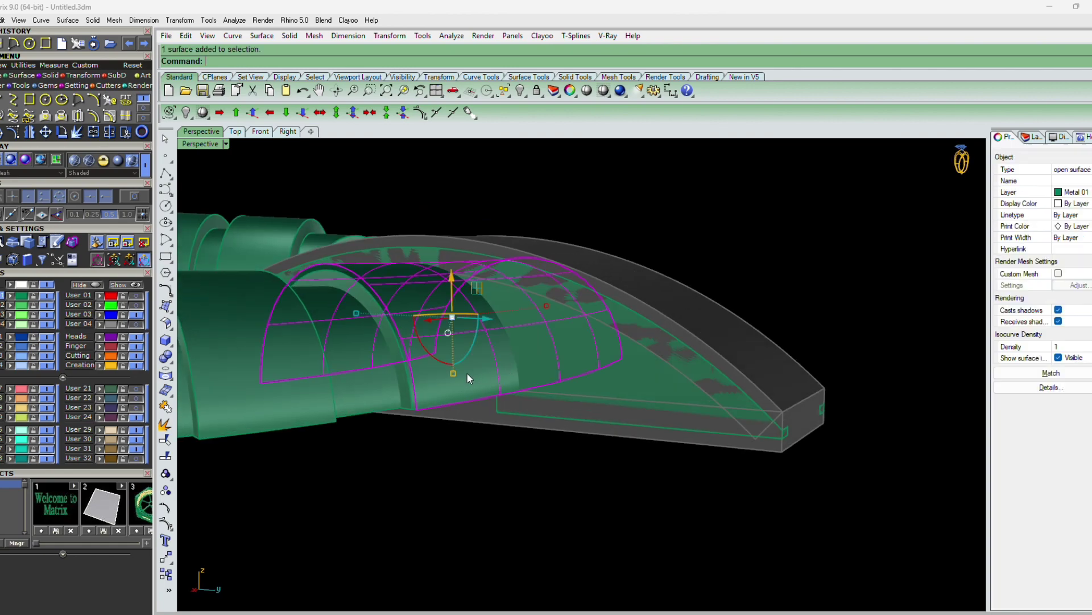
{"action": "right_click_drag", "start_coordinate": [476, 375], "coordinate": [525, 324]}
{"action": "key", "text": "F4"}
{"action": "left_click", "coordinate": [459, 442]}
{"action": "scroll", "coordinate": [523, 324], "scroll_direction": "up", "scroll_amount": 2}
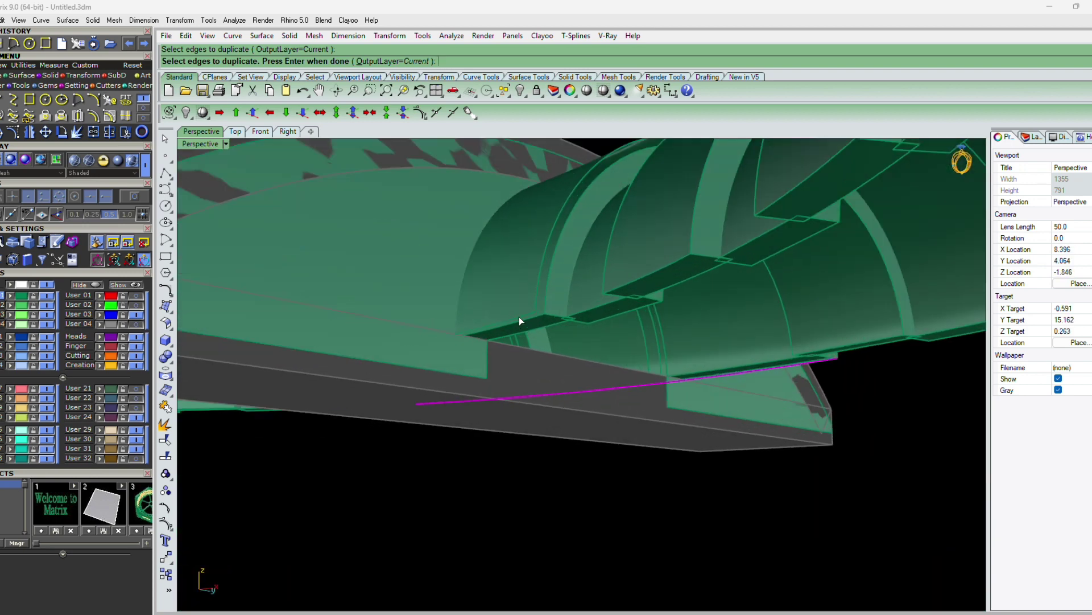
{"action": "key", "text": "Return"}
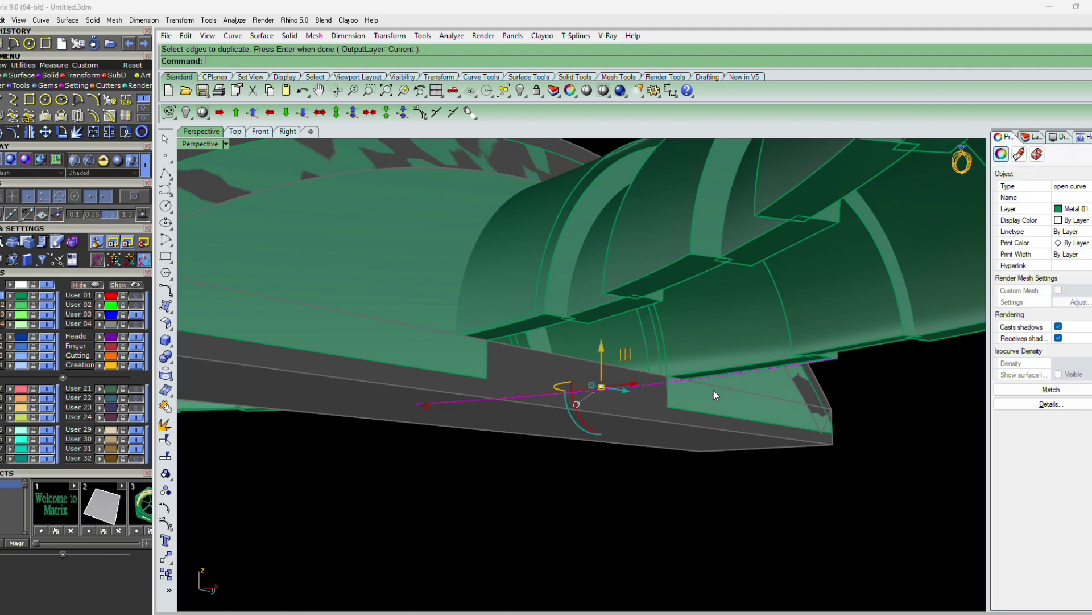
Extrude the duplicated lower edge downward by about 1.1.
{"action": "right_click_drag", "start_coordinate": [714, 390], "coordinate": [517, 419]}
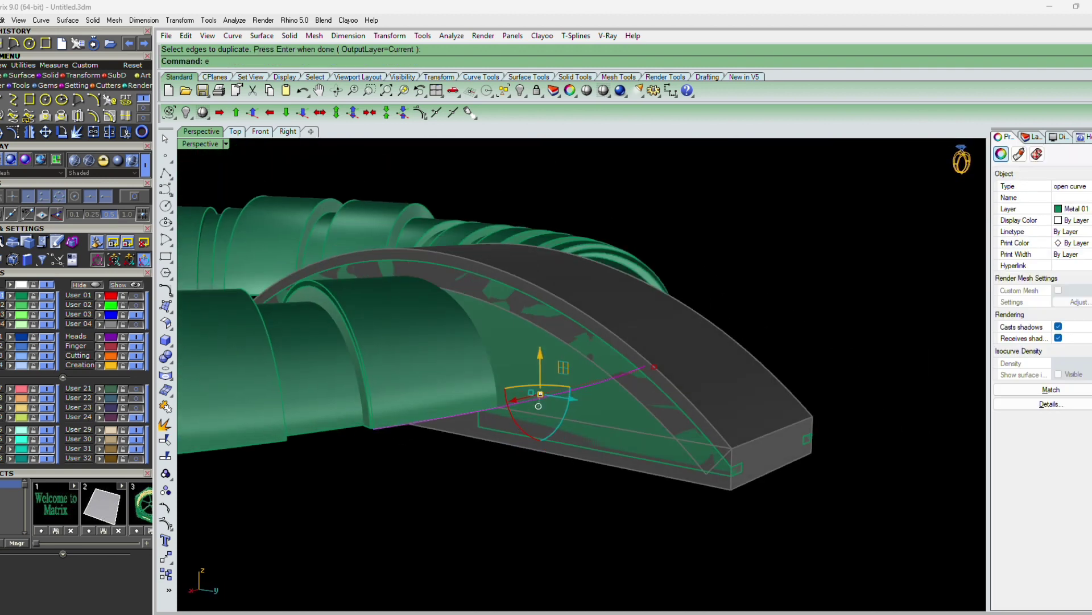
{"action": "key", "text": "ctrl+e"}
{"action": "key", "text": "Escape"}
{"action": "mouse_move", "coordinate": [466, 391]}
{"action": "right_mouse_down"}
{"action": "mouse_move", "coordinate": [481, 421]}
{"action": "mouse_move", "coordinate": [462, 409]}
{"action": "right_mouse_up"}
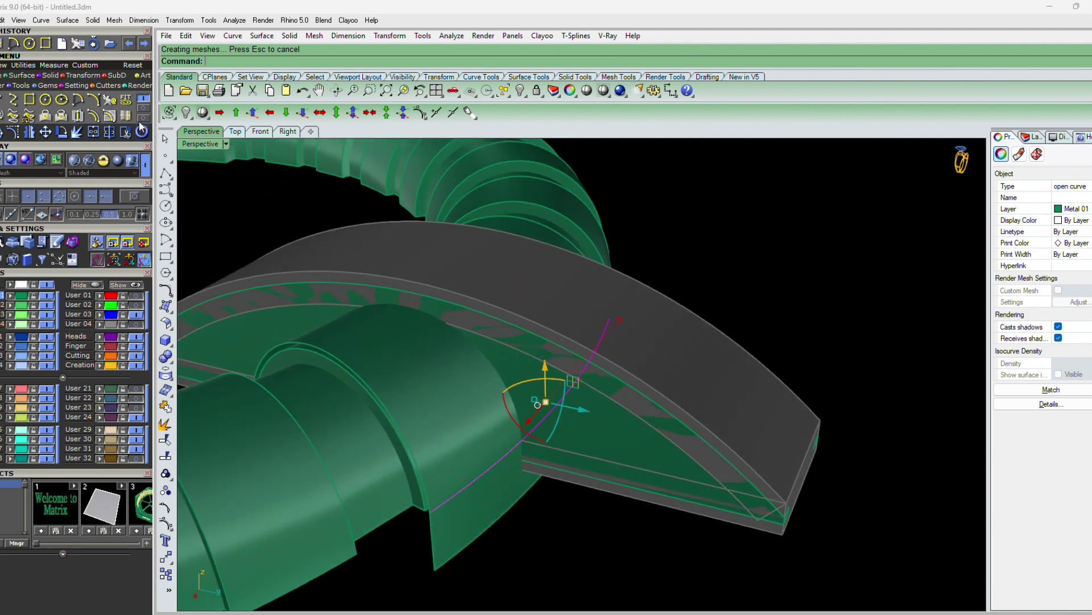
Limit the object snaps to Quad and extract the lengthwise isocurve at the crown of the offset surface.
{"action": "left_click", "coordinate": [127, 113]}
{"action": "left_click", "coordinate": [374, 353]}
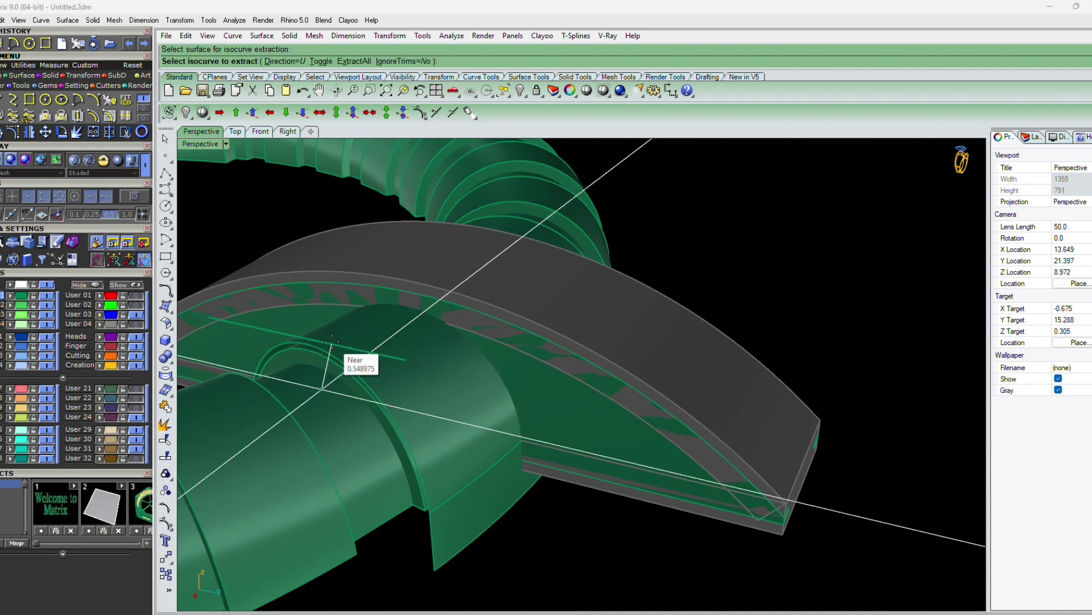
{"action": "scroll", "coordinate": [332, 341], "scroll_direction": "up", "scroll_amount": 5}
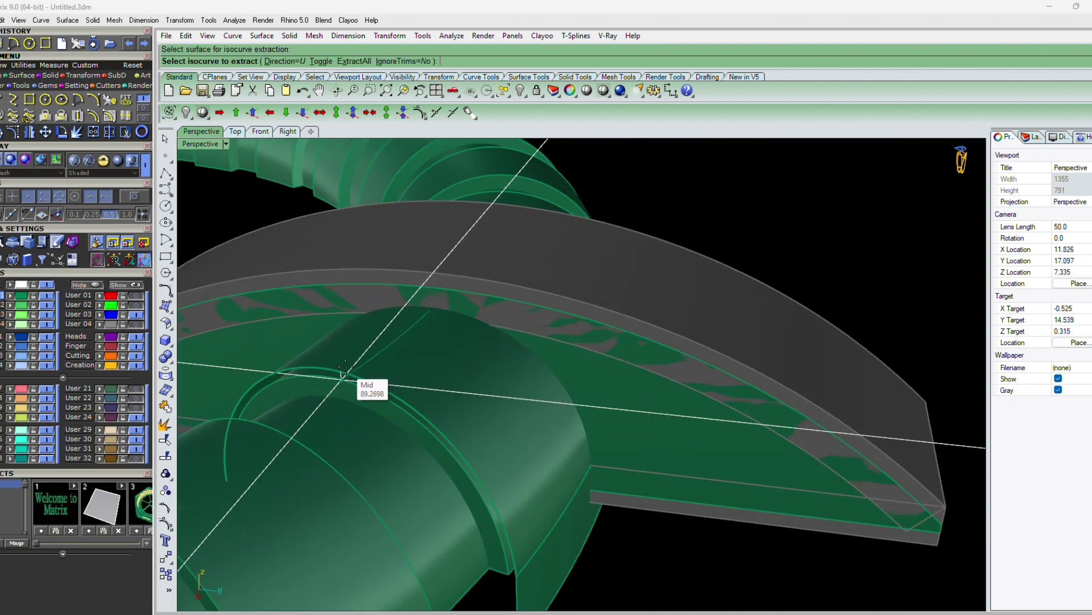
{"action": "right_click_drag", "start_coordinate": [341, 364], "coordinate": [259, 279]}
{"action": "left_click", "coordinate": [92, 199]}
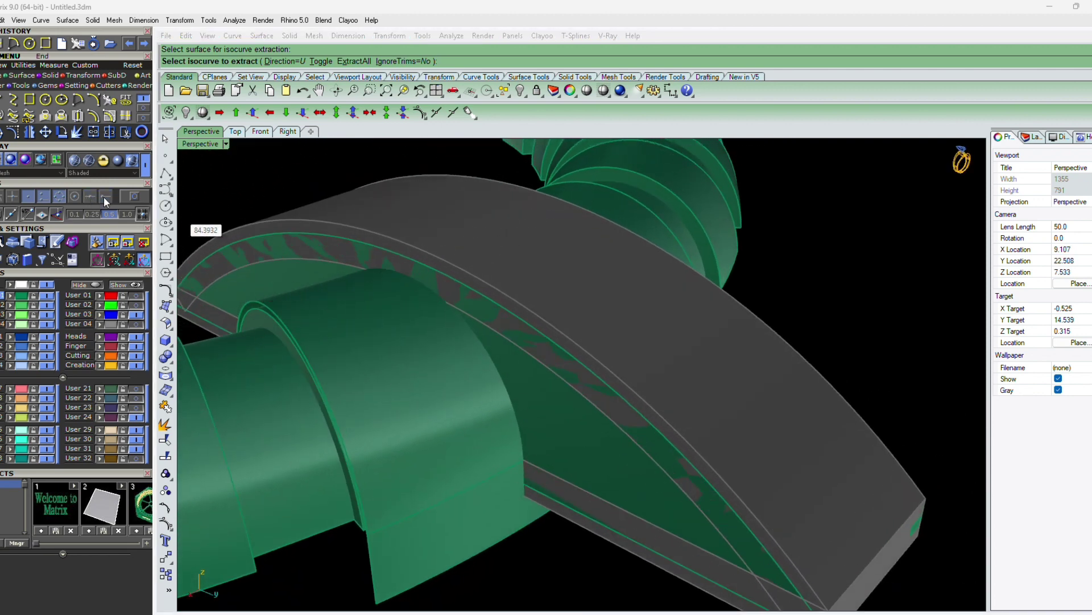
{"action": "left_click", "coordinate": [104, 196]}
{"action": "left_click", "coordinate": [46, 197]}
{"action": "left_click", "coordinate": [31, 197]}
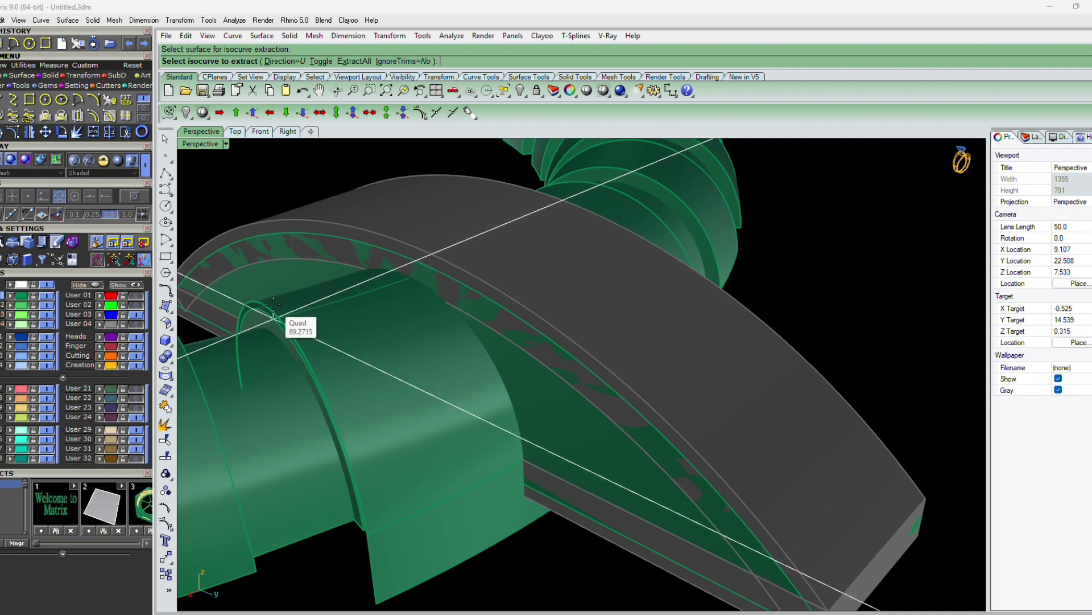
{"action": "left_click", "coordinate": [269, 306]}
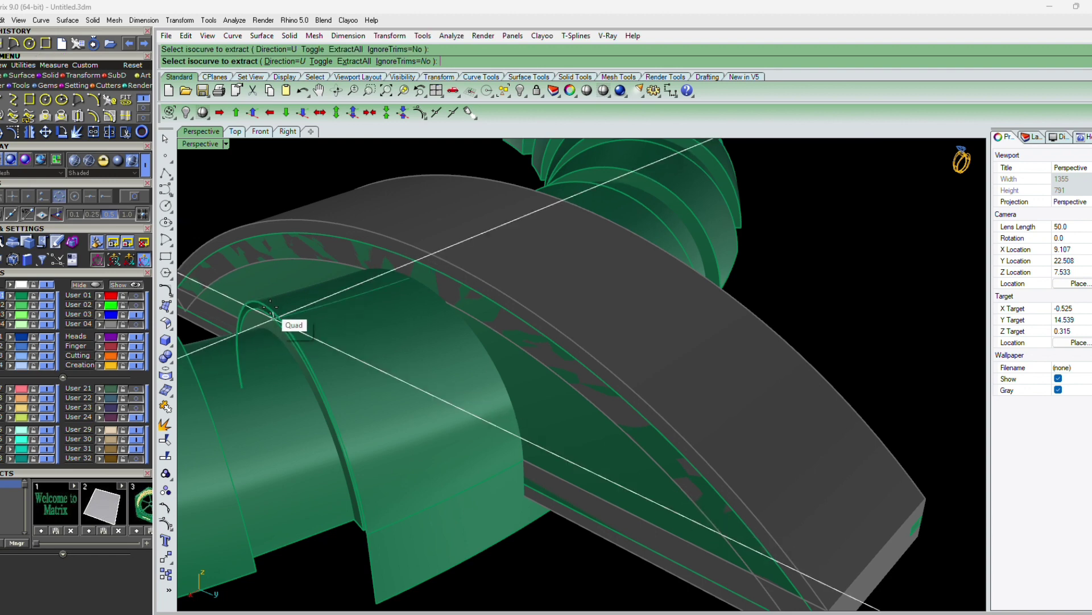
{"action": "right_click", "coordinate": [282, 308]}
Extrude the crown isocurve vertically upward into a flat surface.
{"action": "right_click_drag", "start_coordinate": [285, 308], "coordinate": [348, 324]}
{"action": "type", "text": "e"}
{"action": "key", "text": "Return"}
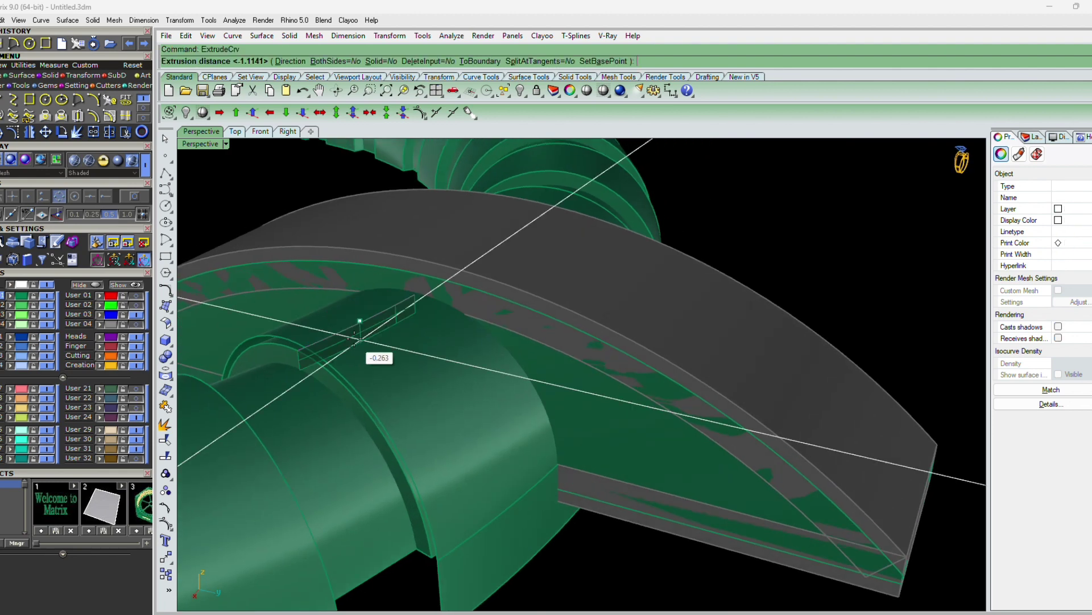
{"action": "key", "text": "Return"}
{"action": "right_click_drag", "start_coordinate": [477, 330], "coordinate": [429, 356]}
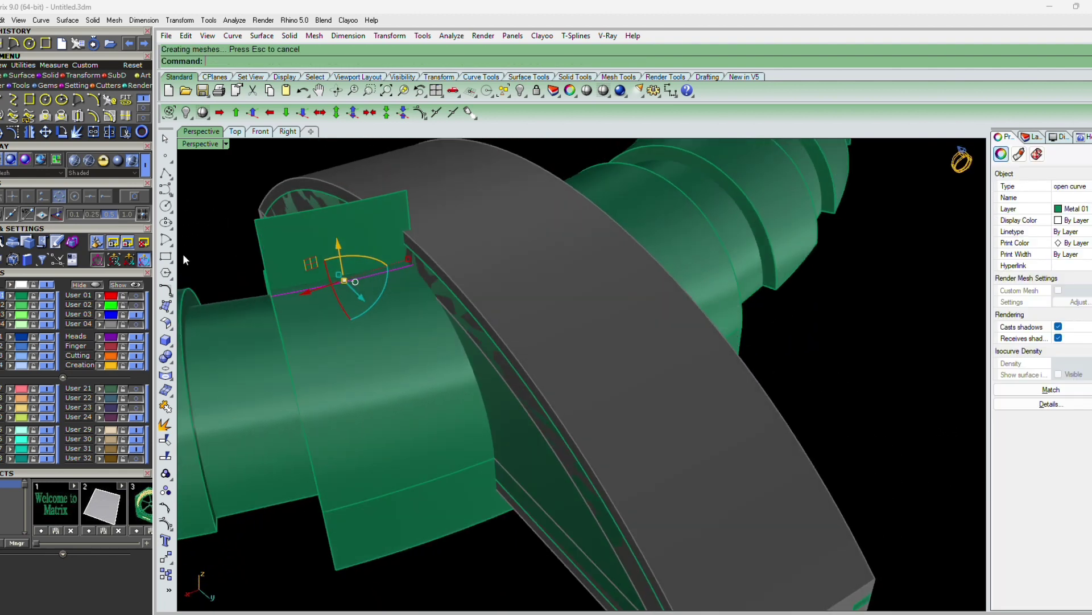
Extend the crown isocurve at its inner end with an arc extension.
{"action": "left_click", "coordinate": [166, 290]}
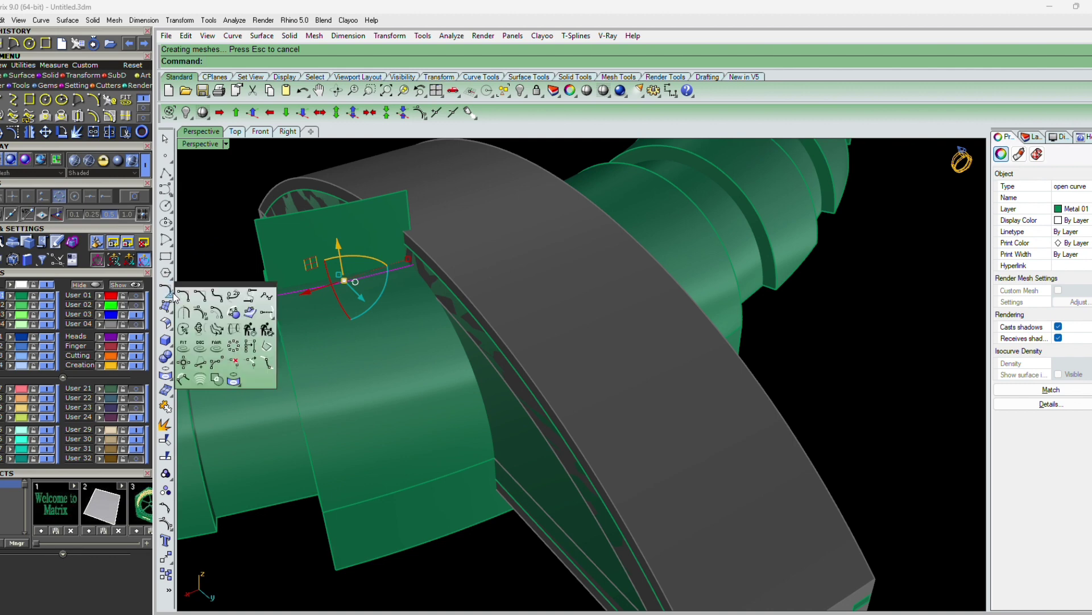
{"action": "left_click", "coordinate": [271, 318]}
{"action": "left_click", "coordinate": [284, 336]}
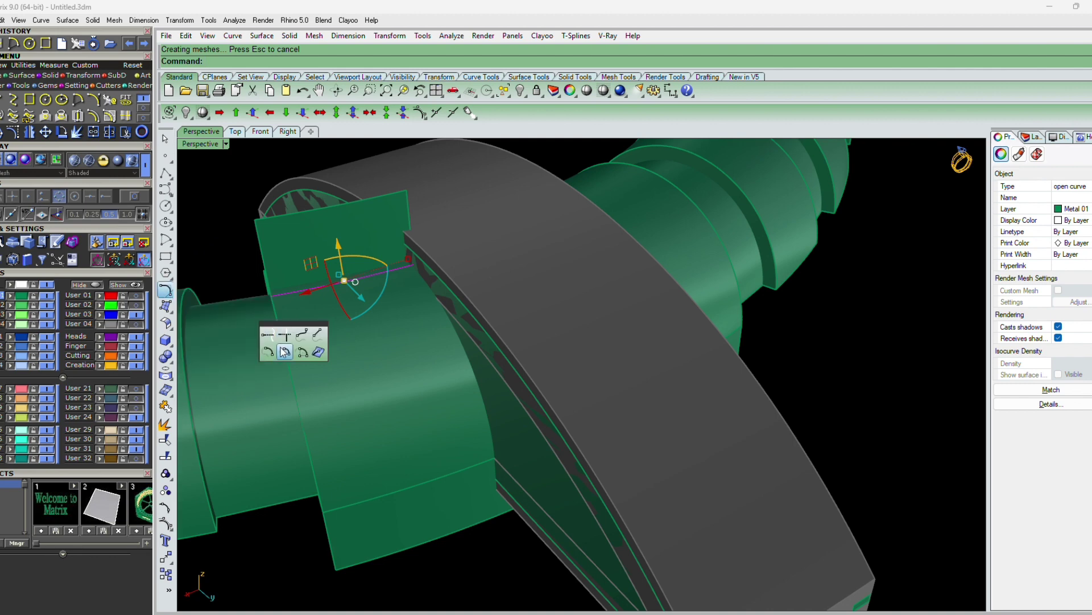
{"action": "left_click", "coordinate": [394, 267]}
{"action": "key", "text": "Return"}
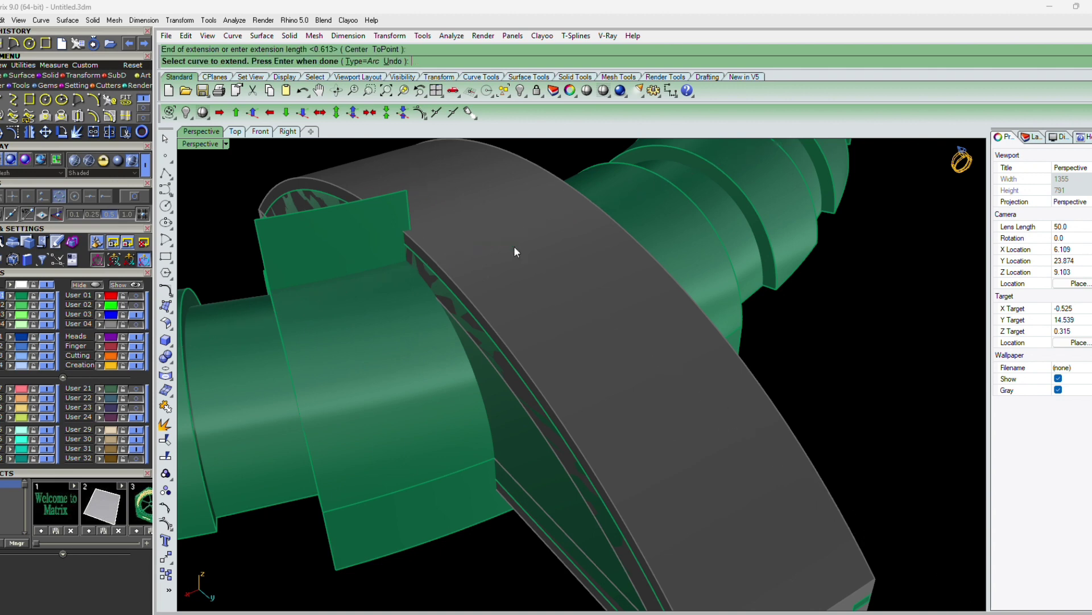
Select the arched, lower and upright surfaces and draw a vertical line from the origin up past the bail in the Top view.
{"action": "left_click", "coordinate": [364, 349]}
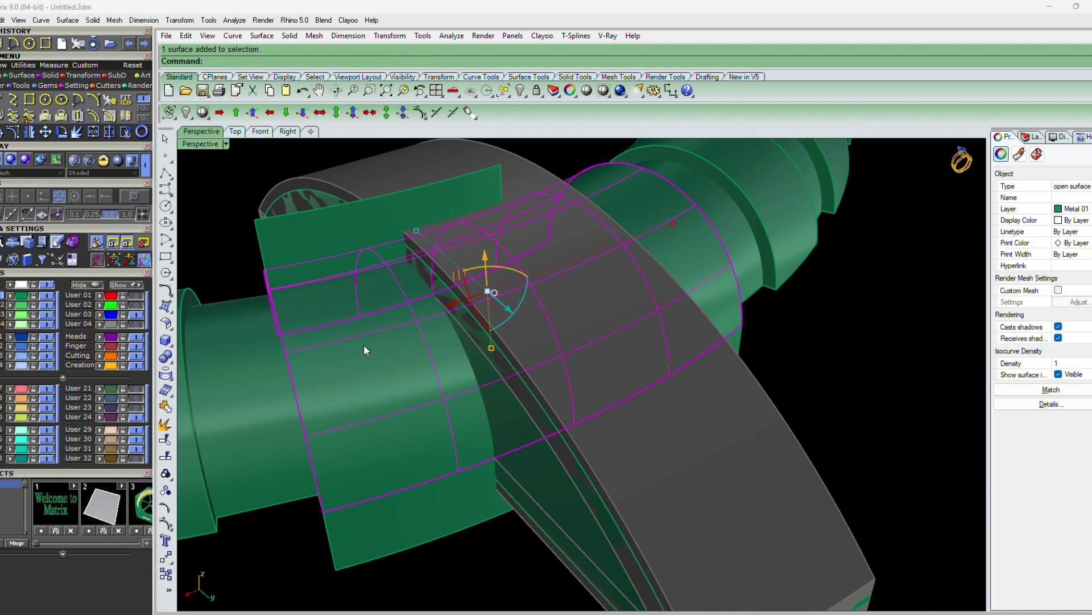
{"action": "right_click_drag", "start_coordinate": [567, 307], "coordinate": [400, 392]}
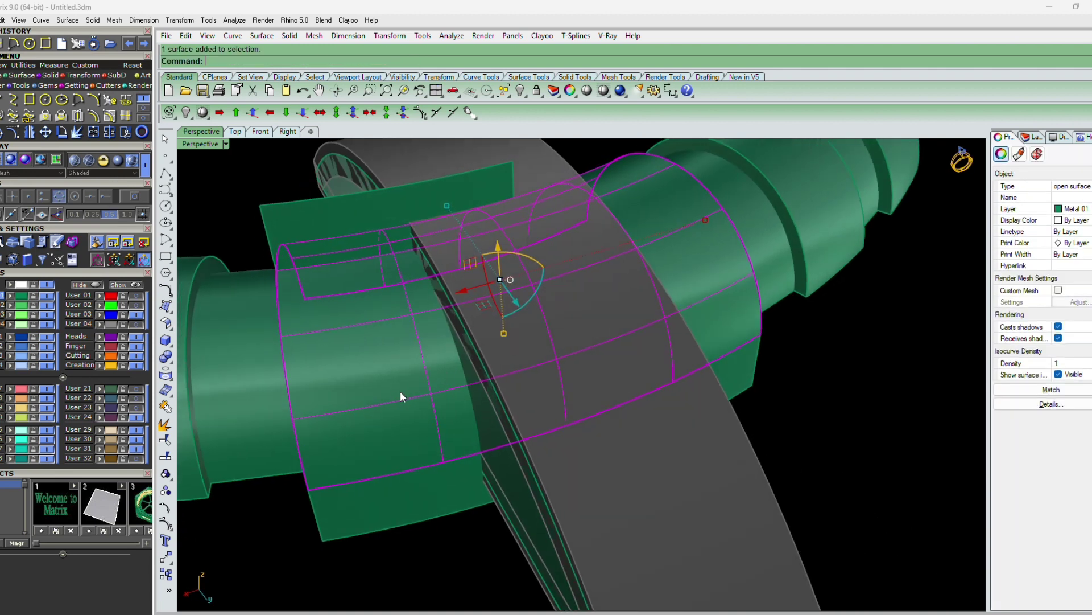
{"action": "left_click", "coordinate": [439, 476], "text": "shift"}
{"action": "left_click", "coordinate": [411, 203], "text": "shift"}
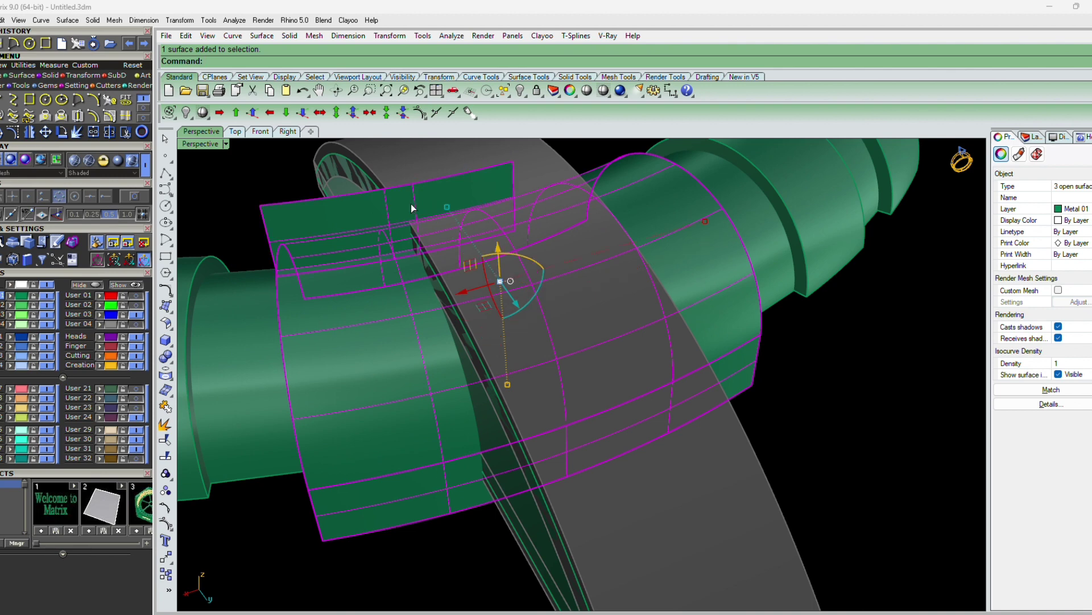
{"action": "key", "text": "ctrl+F1"}
{"action": "scroll", "coordinate": [618, 393], "scroll_direction": "up", "scroll_amount": 6}
{"action": "type", "text": "l"}
{"action": "key", "text": "Return"}
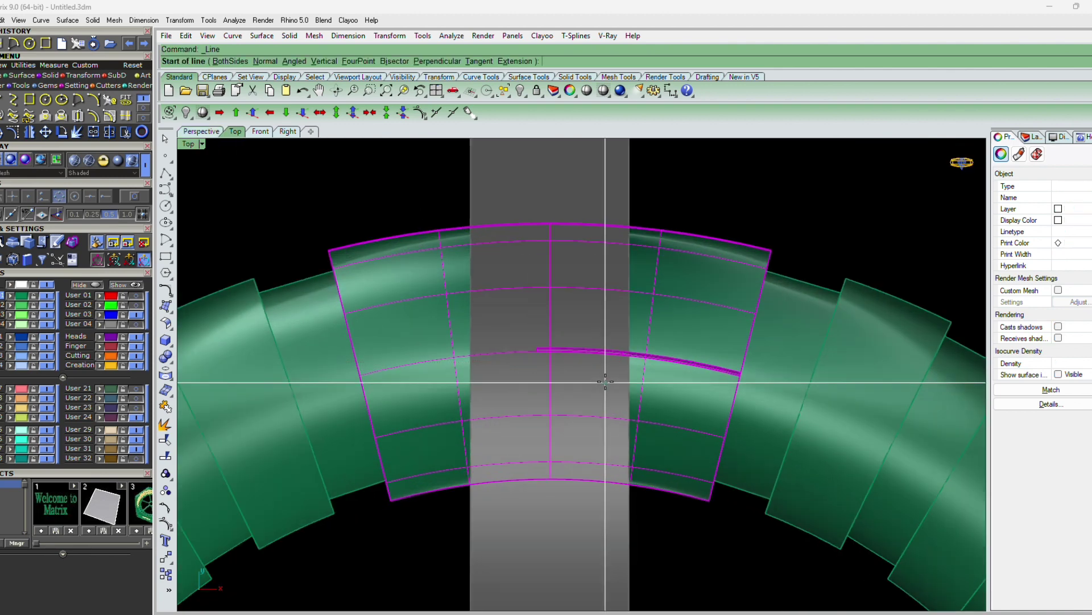
{"action": "type", "text": "0"}
{"action": "key", "text": "Return"}
{"action": "scroll", "coordinate": [547, 356], "scroll_direction": "down", "scroll_amount": 5}
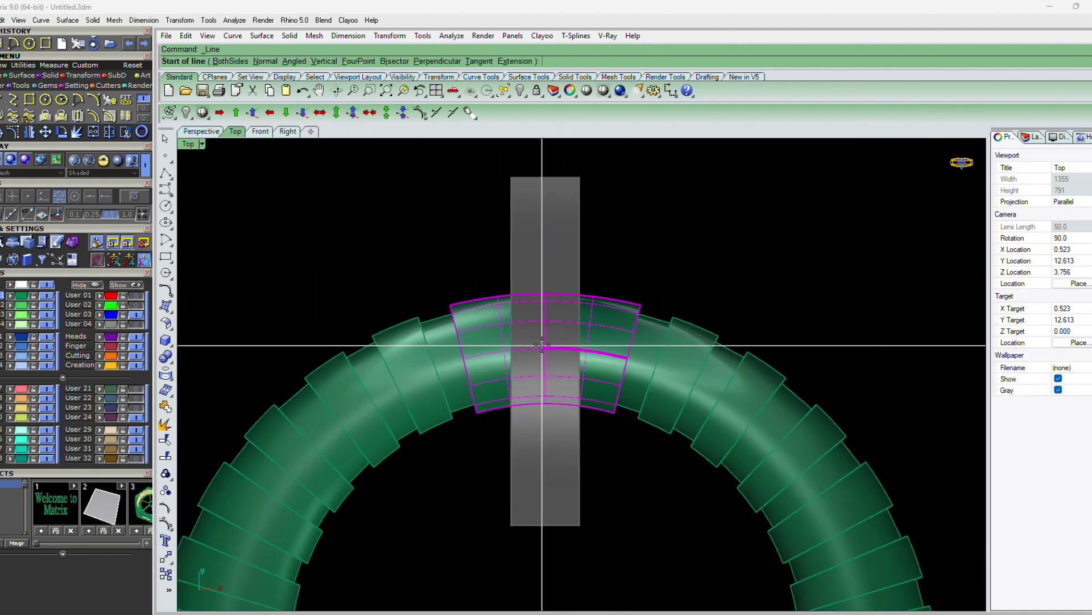
{"action": "left_click", "coordinate": [565, 197]}
Split the three surfaces with the vertical lines across the bail and delete the unwanted pieces.
{"action": "type", "text": "s"}
{"action": "key", "text": "Return"}
{"action": "left_click_drag", "start_coordinate": [567, 227], "coordinate": [517, 238]}
{"action": "key", "text": "Return"}
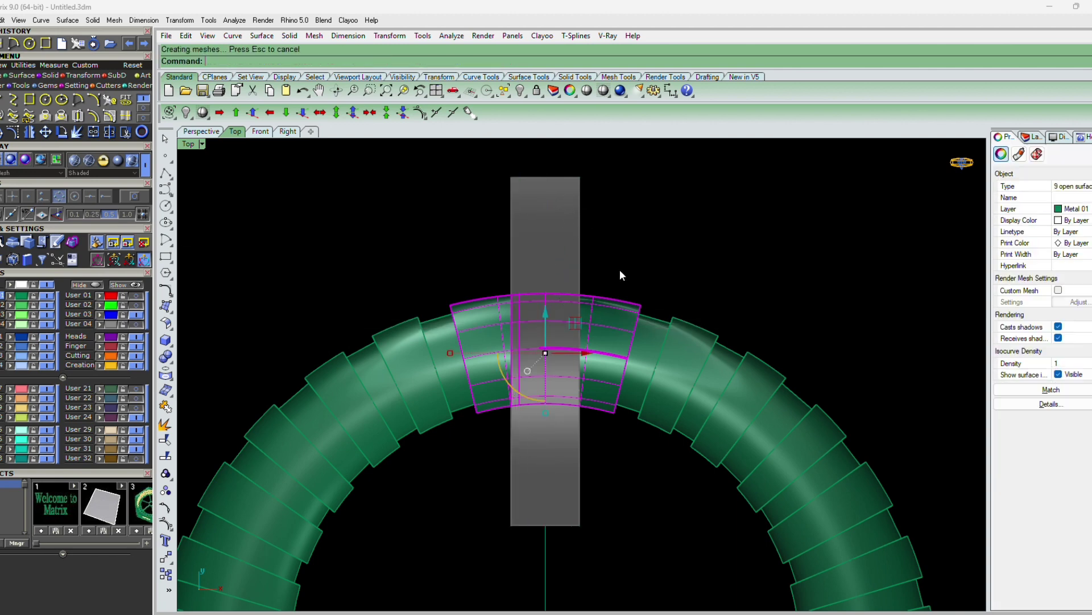
{"action": "left_click", "coordinate": [591, 366], "text": "ctrl"}
{"action": "key", "text": "Delete"}
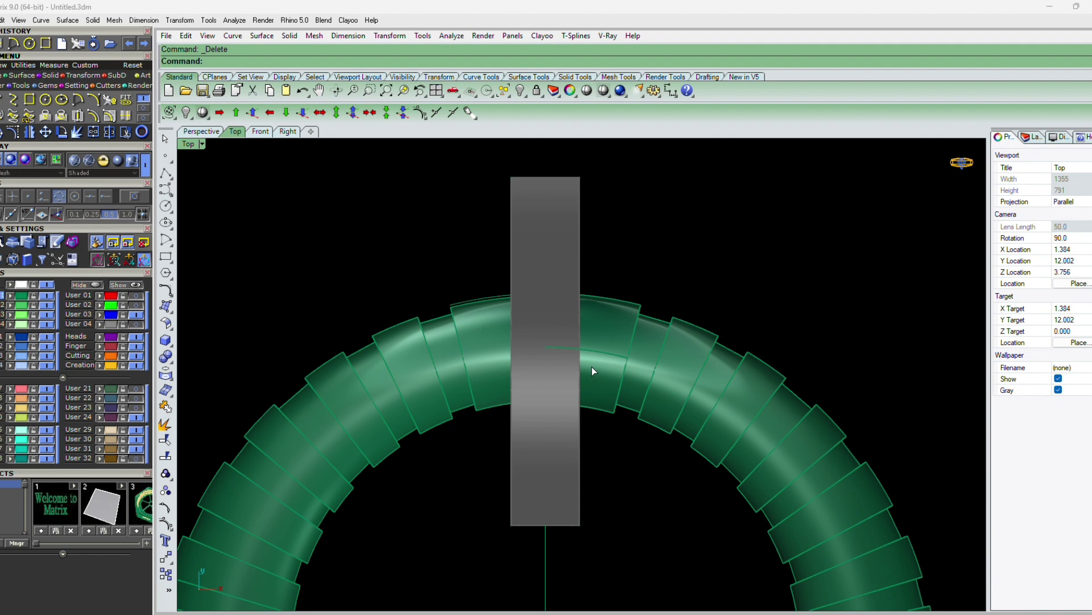
Split the arched surface along the upright crown surface and delete its rear half.
{"action": "key", "text": "ctrl+F4"}
{"action": "left_click", "coordinate": [372, 225]}
{"action": "right_click_drag", "start_coordinate": [372, 225], "coordinate": [488, 310]}
{"action": "left_click", "coordinate": [422, 390]}
{"action": "type", "text": "s"}
{"action": "key", "text": "Return"}
{"action": "left_click", "coordinate": [331, 307]}
{"action": "key", "text": "Return"}
{"action": "left_click", "coordinate": [408, 381], "text": "ctrl"}
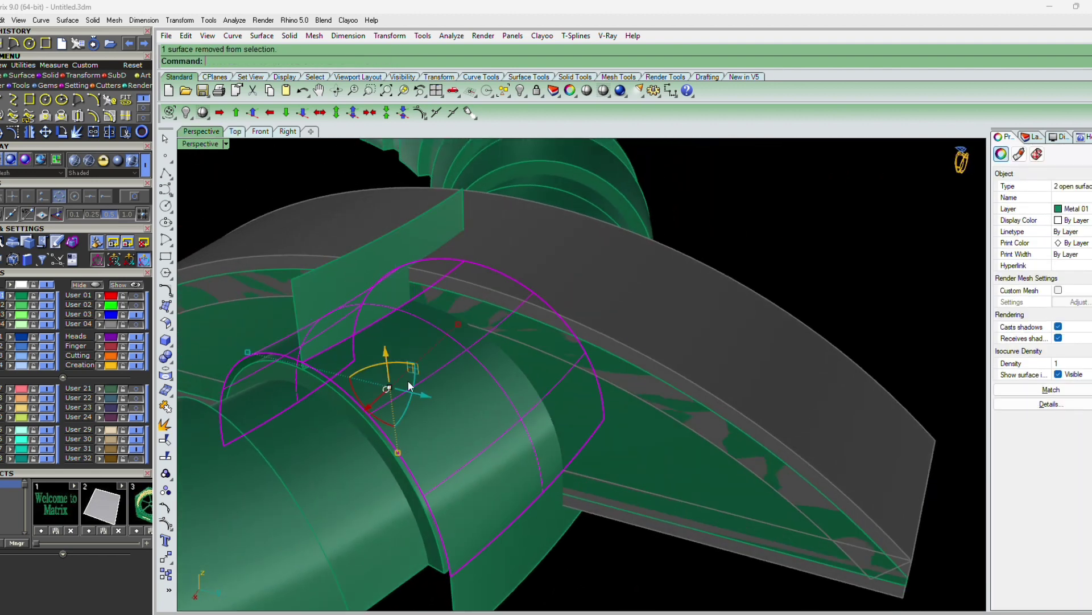
{"action": "key", "text": "Delete"}
Split the upright crown surface with the arched surface and delete the sliver below the arch.
{"action": "left_click", "coordinate": [344, 302]}
{"action": "type", "text": "s"}
{"action": "key", "text": "Return"}
{"action": "left_click", "coordinate": [401, 387]}
{"action": "key", "text": "Return"}
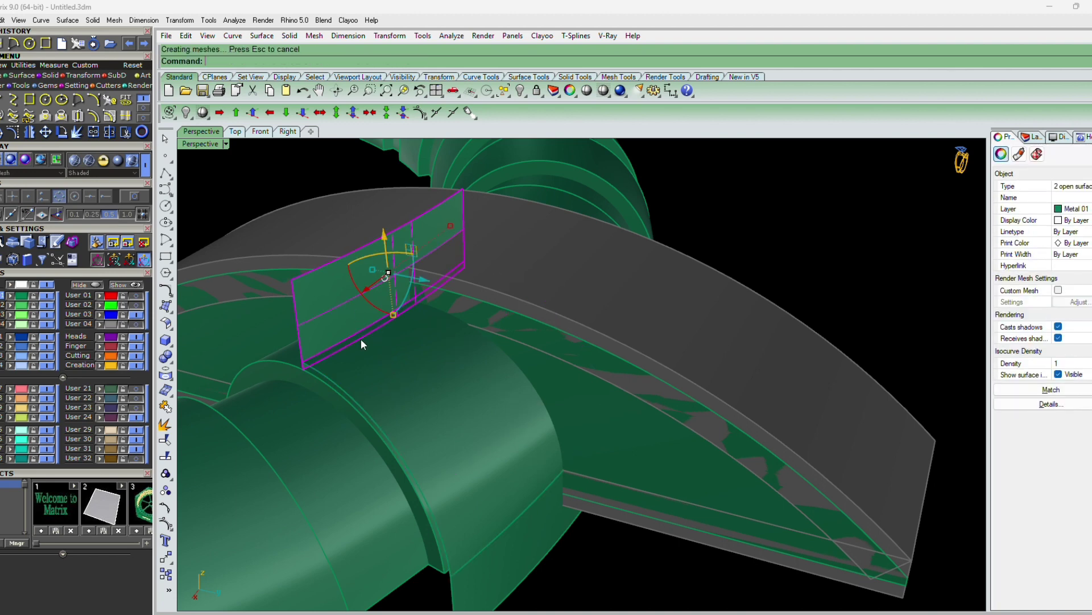
{"action": "left_click", "coordinate": [330, 314], "text": "ctrl"}
{"action": "key", "text": "Delete"}
Join the upright, arched and lower surfaces into one cutting polysurface.
{"action": "left_click", "coordinate": [329, 313]}
{"action": "left_click", "coordinate": [397, 386], "text": "shift"}
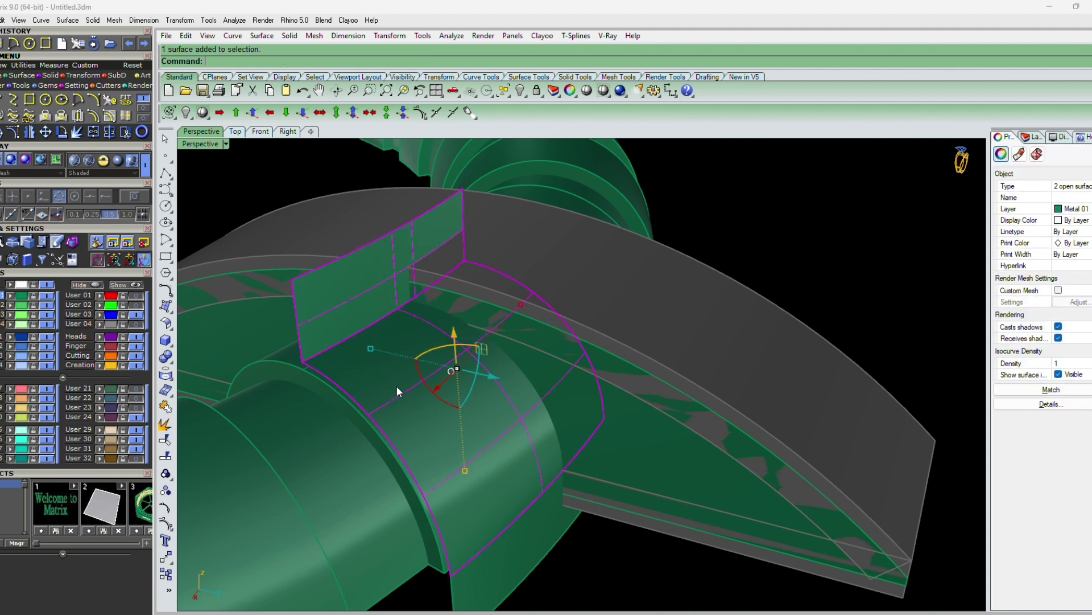
{"action": "scroll", "coordinate": [413, 393], "scroll_direction": "down", "scroll_amount": 2}
{"action": "left_click", "coordinate": [502, 503], "text": "shift"}
{"action": "type", "text": "j"}
{"action": "key", "text": "Return"}
Boolean split the bail's notched side panel with the joined cutting polysurface.
{"action": "right_click_drag", "start_coordinate": [536, 510], "coordinate": [504, 489]}
{"action": "left_click", "coordinate": [512, 511]}
{"action": "left_click", "coordinate": [493, 484]}
{"action": "key", "text": "Escape"}
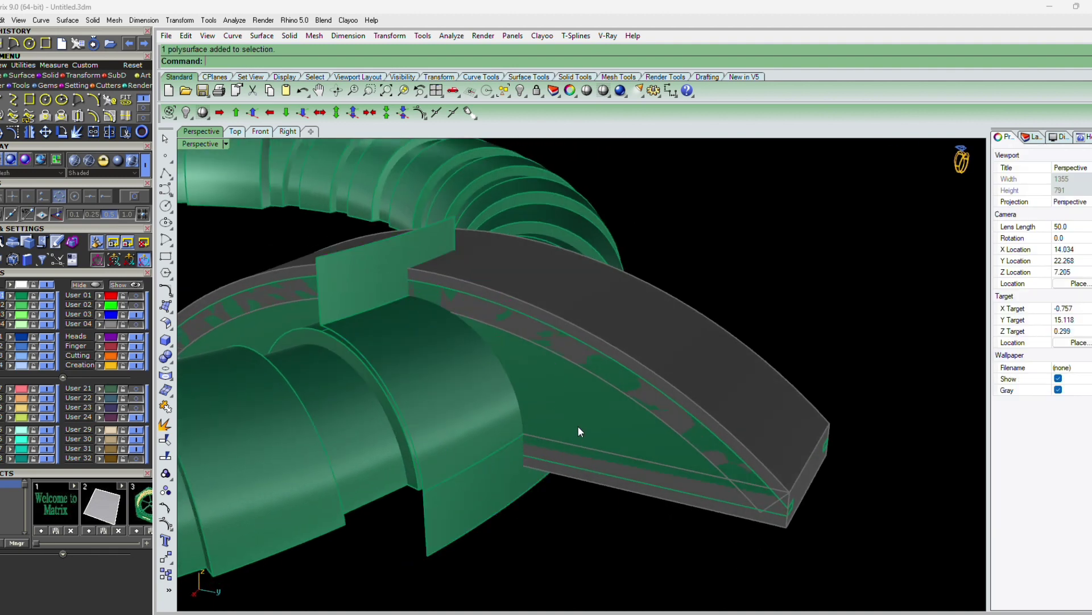
{"action": "right_click_drag", "start_coordinate": [578, 425], "coordinate": [562, 410]}
{"action": "left_click", "coordinate": [563, 410]}
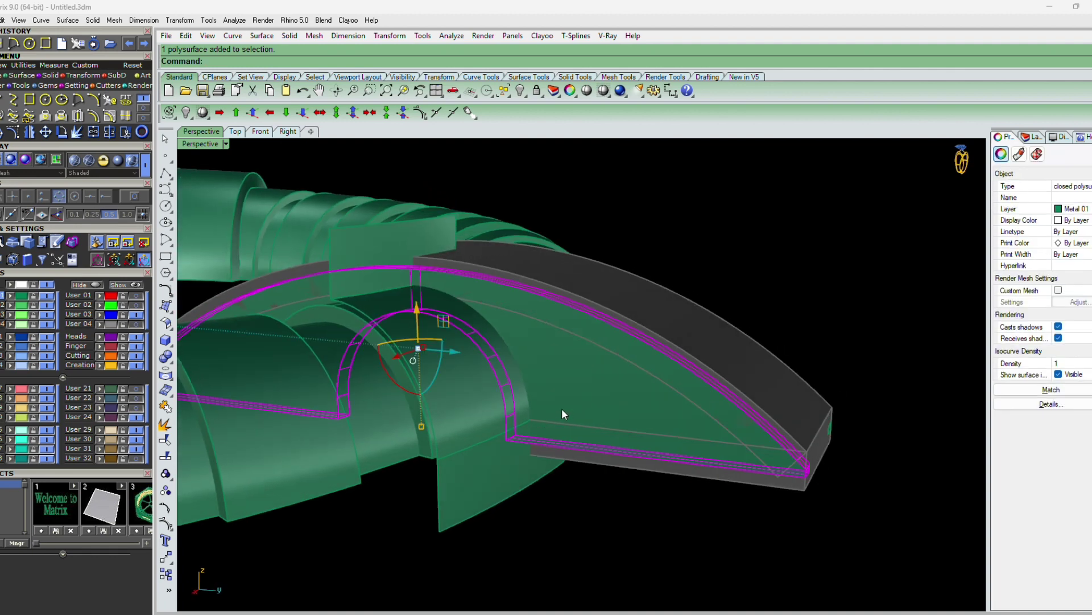
{"action": "key", "text": "Return"}
{"action": "key", "text": "Return"}
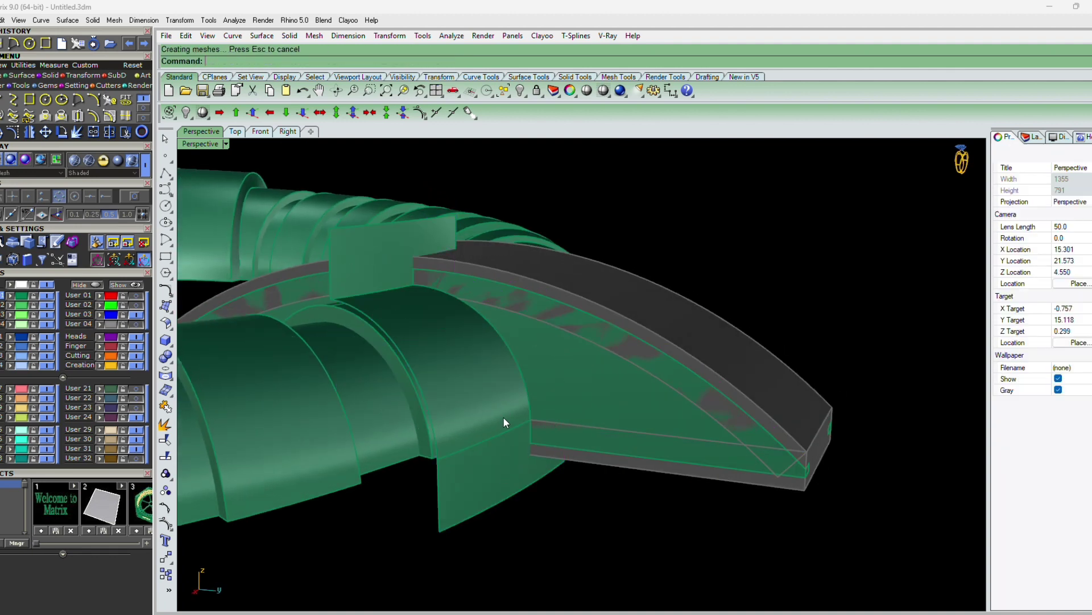
Delete the cut-off front portion of the side panel and the cutting polysurface.
{"action": "left_click", "coordinate": [561, 392]}
{"action": "key", "text": "Delete"}
{"action": "right_click_drag", "start_coordinate": [533, 458], "coordinate": [568, 426]}
{"action": "left_click", "coordinate": [545, 401]}
{"action": "key", "text": "Delete"}
{"action": "type", "text": "S"}
{"action": "key", "text": "Delete"}
Mirror the trimmed side panel to the opposite side of the bail and unlock the bail body.
{"action": "left_click", "coordinate": [516, 385]}
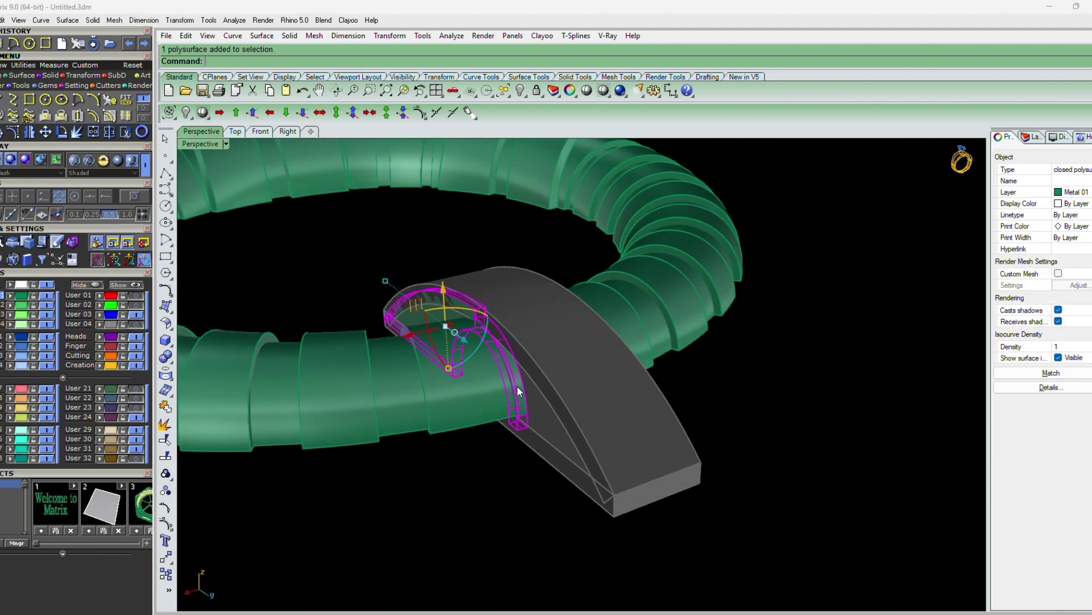
{"action": "right_click_drag", "start_coordinate": [520, 386], "coordinate": [541, 418]}
{"action": "type", "text": "MM"}
{"action": "key", "text": "Return"}
{"action": "left_click", "coordinate": [585, 423]}
{"action": "type", "text": "lock"}
{"action": "key", "text": "Return"}
{"action": "left_click", "coordinate": [532, 405]}
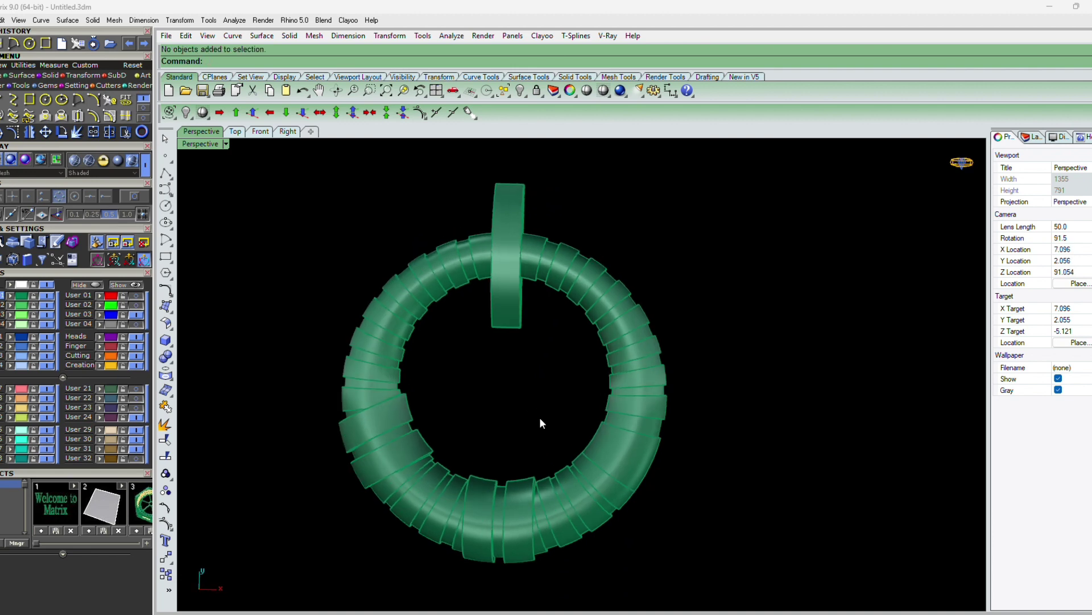
Create one tween curve midway between the two outer long edges of the bail, with no match method.
{"action": "right_click_drag", "start_coordinate": [536, 363], "coordinate": [533, 326], "text": "shift"}
{"action": "scroll", "coordinate": [542, 326], "scroll_direction": "up", "scroll_amount": 4}
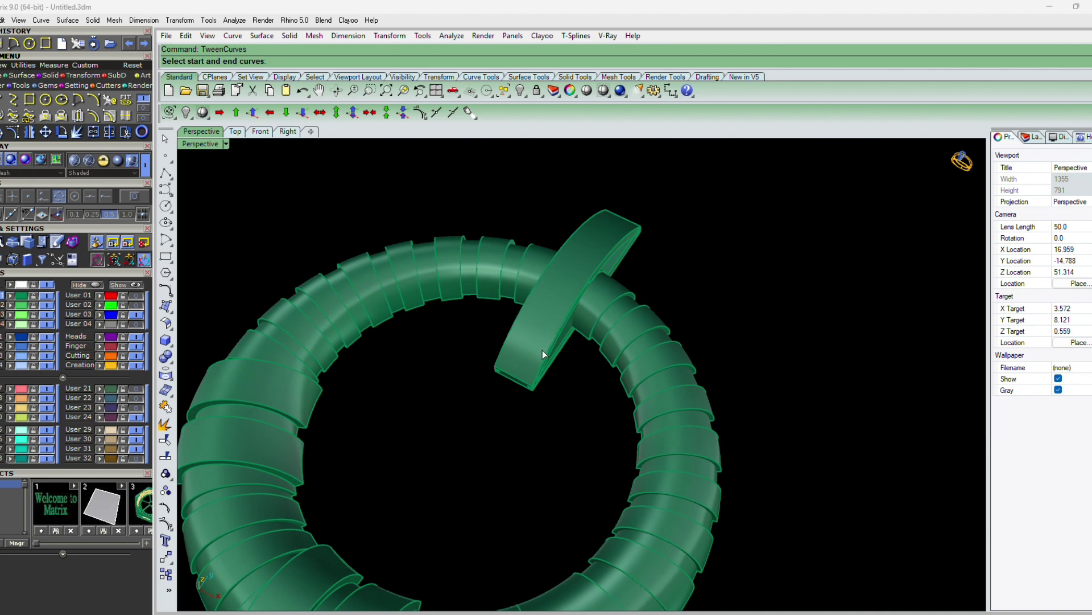
{"action": "left_click", "coordinate": [544, 356]}
{"action": "left_click", "coordinate": [511, 328]}
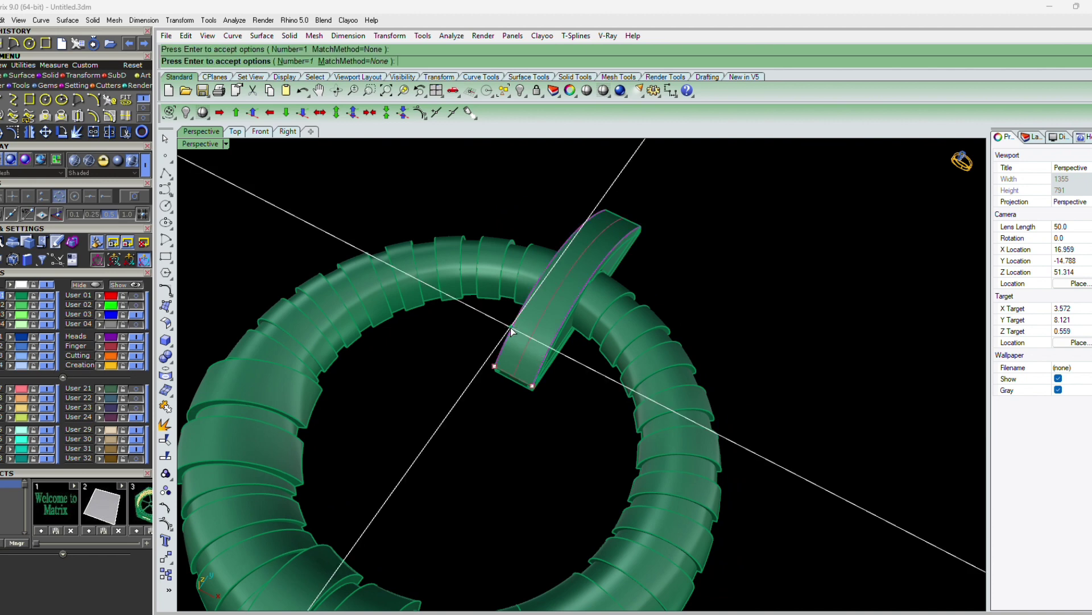
{"action": "key", "text": "Return"}
Create one Refit tween curve midway between the two outer edges of the lower of the two adjacent wide ring bands.
{"action": "scroll", "coordinate": [541, 376], "scroll_direction": "down", "scroll_amount": 2}
{"action": "scroll", "coordinate": [352, 423], "scroll_direction": "up", "scroll_amount": 6}
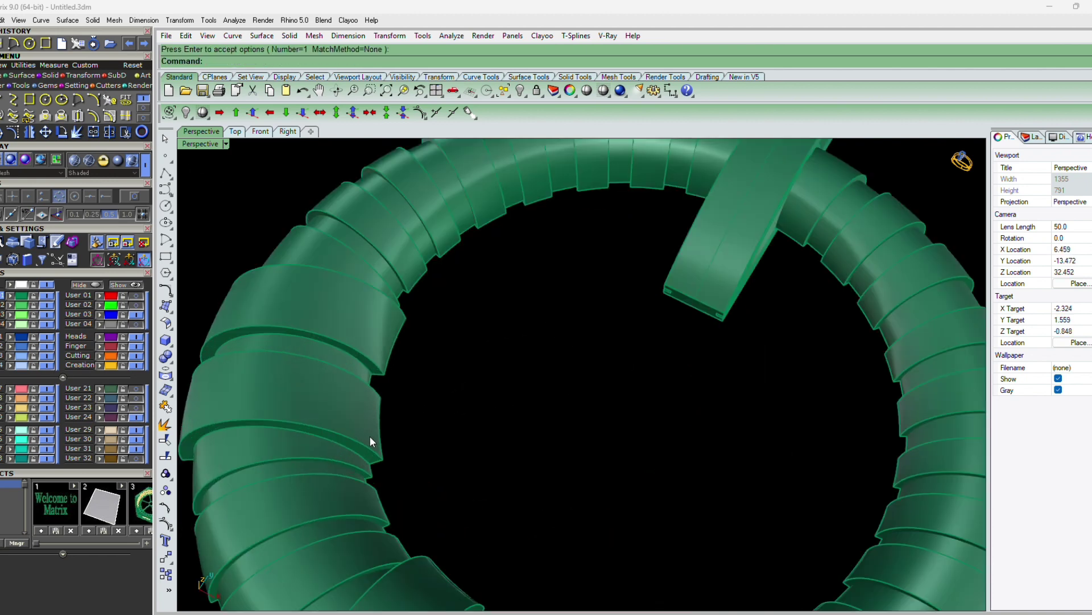
{"action": "scroll", "coordinate": [504, 374], "scroll_direction": "down", "scroll_amount": 4}
{"action": "right_click_drag", "start_coordinate": [504, 375], "coordinate": [494, 399]}
{"action": "scroll", "coordinate": [416, 410], "scroll_direction": "up", "scroll_amount": 4}
{"action": "right_click", "coordinate": [408, 418]}
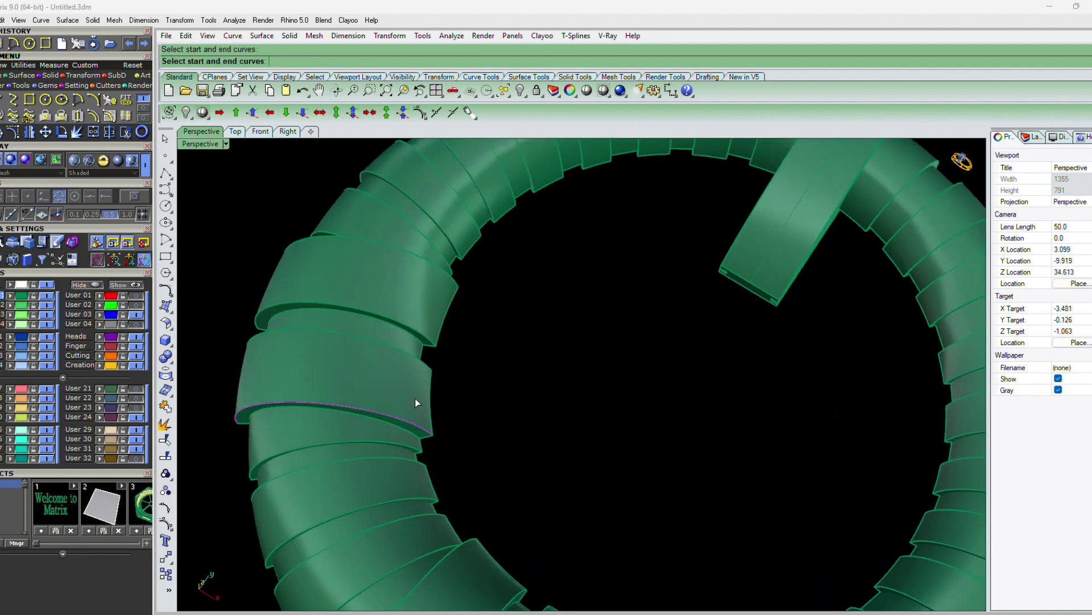
{"action": "left_click", "coordinate": [420, 365]}
{"action": "key", "text": "Return"}
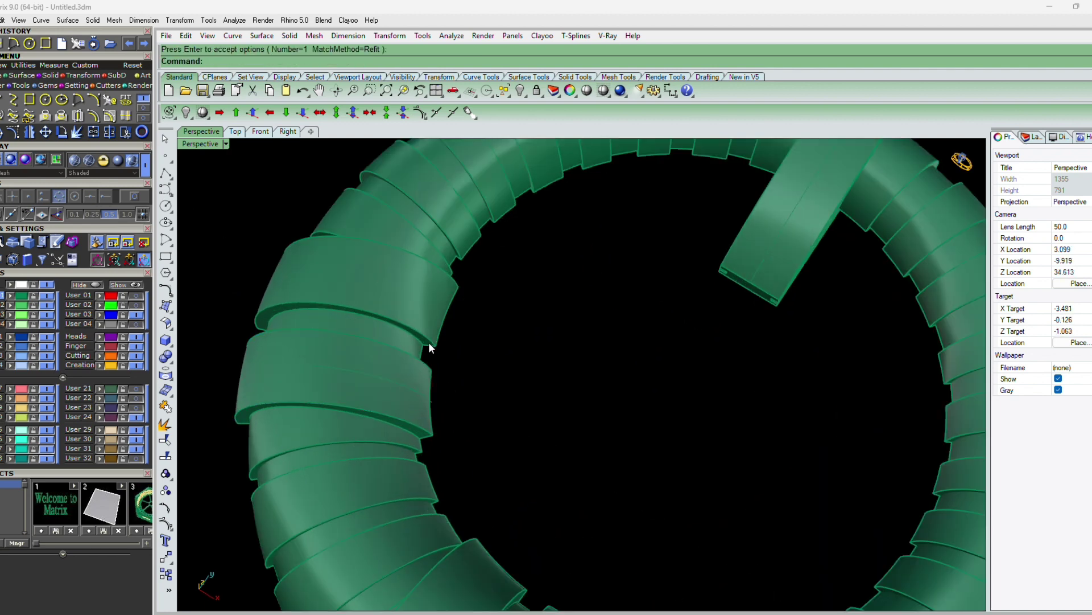
Create single Refit tween curves along the middle of the adjacent upper wide band and the wide band near the ring's bottom.
{"action": "key", "text": "Return"}
{"action": "scroll", "coordinate": [450, 275], "scroll_direction": "down", "scroll_amount": 5}
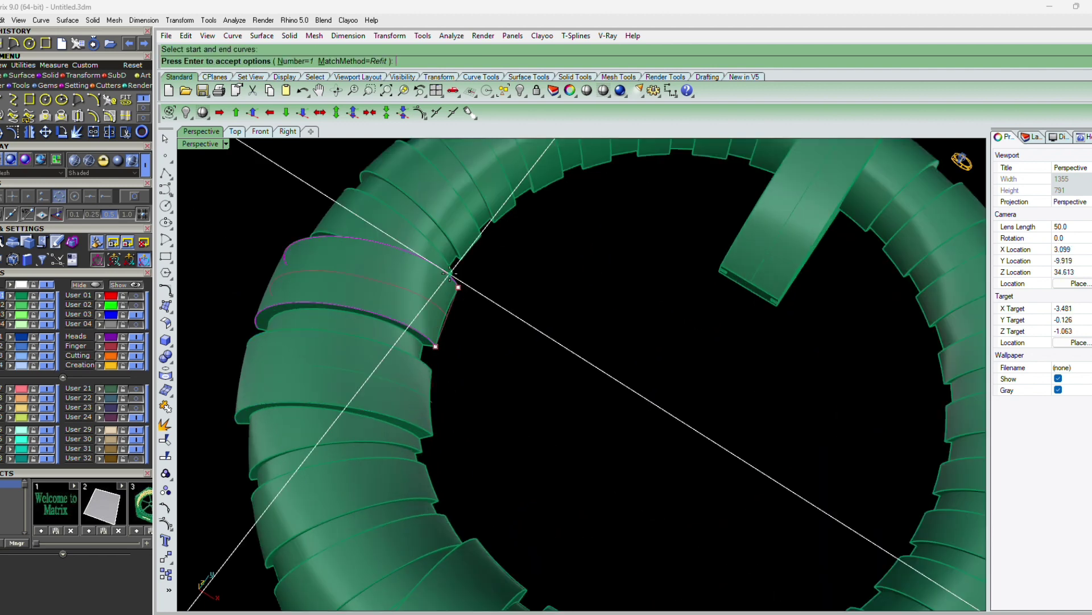
{"action": "scroll", "coordinate": [494, 453], "scroll_direction": "up", "scroll_amount": 4}
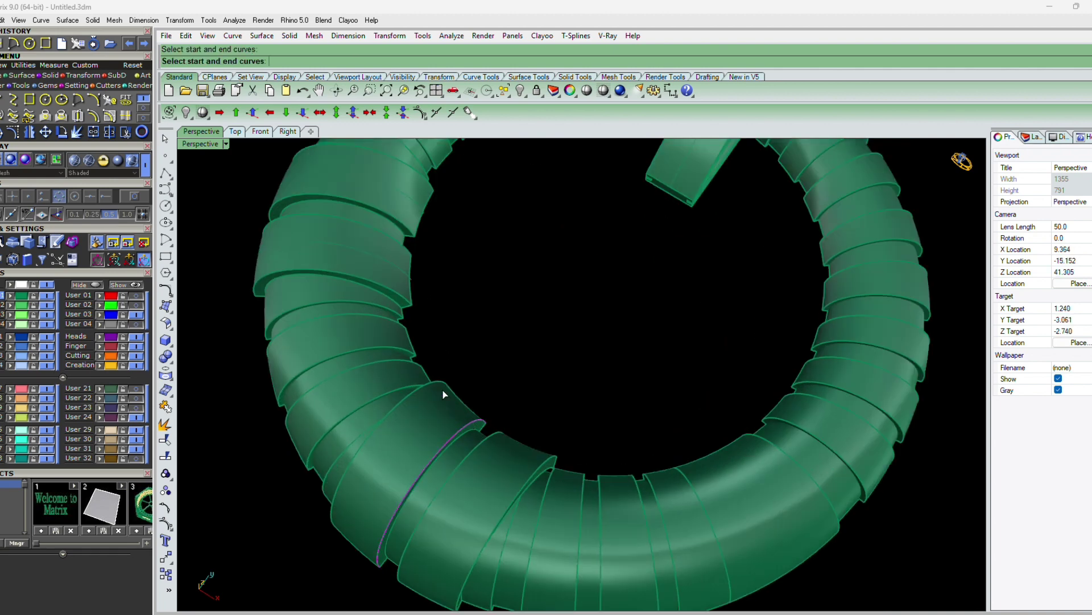
{"action": "left_click", "coordinate": [437, 380]}
{"action": "key", "text": "Return"}
{"action": "scroll", "coordinate": [475, 396], "scroll_direction": "down", "scroll_amount": 3}
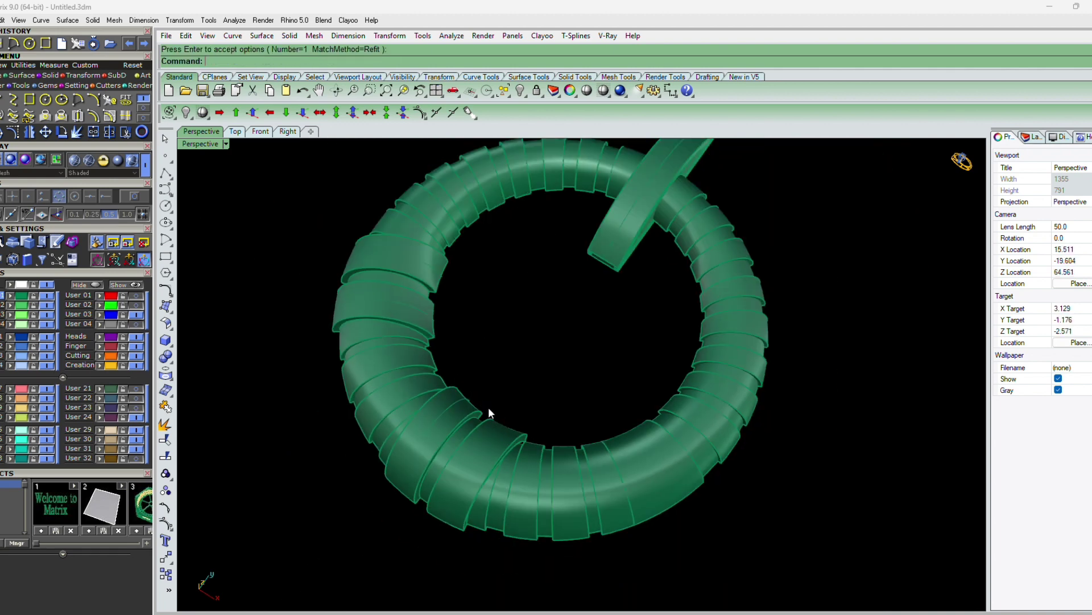
Extract copies of the outer faces of the three wide ring bands with Copy set to Yes.
{"action": "type", "text": "es"}
{"action": "key", "text": "Return"}
{"action": "scroll", "coordinate": [479, 412], "scroll_direction": "up", "scroll_amount": 6}
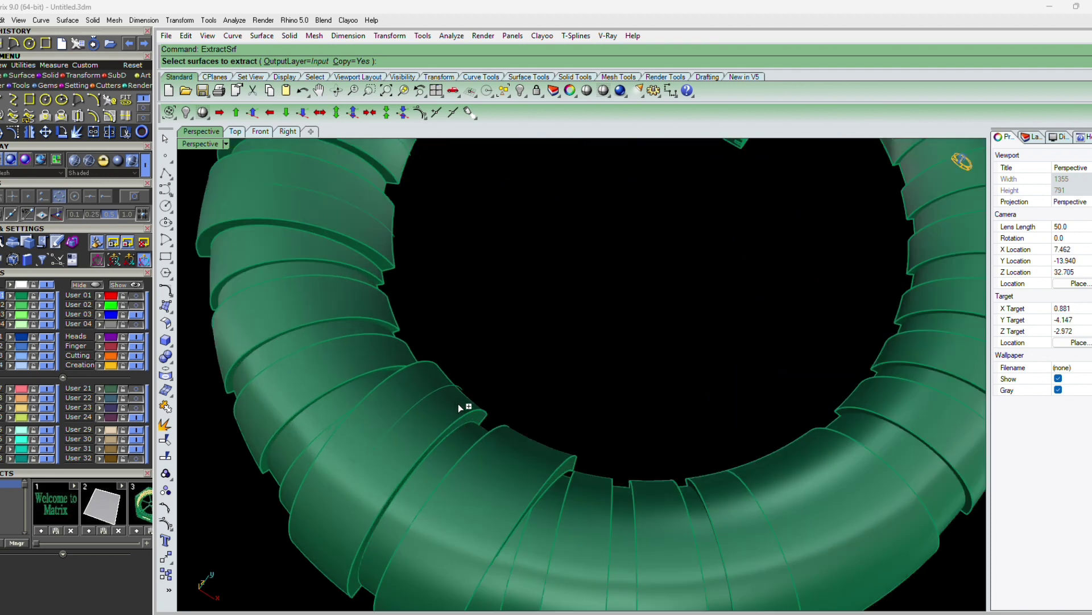
{"action": "left_click", "coordinate": [457, 403]}
{"action": "left_click", "coordinate": [381, 239]}
{"action": "scroll", "coordinate": [405, 313], "scroll_direction": "down", "scroll_amount": 4}
{"action": "scroll", "coordinate": [402, 216], "scroll_direction": "up", "scroll_amount": 3}
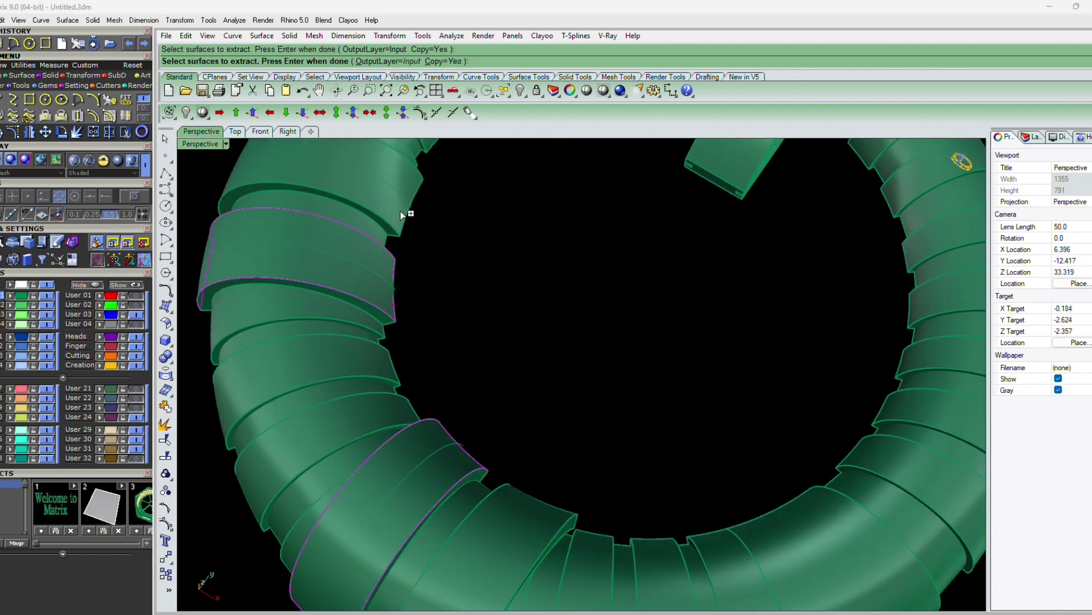
{"action": "left_click", "coordinate": [400, 210]}
{"action": "scroll", "coordinate": [455, 304], "scroll_direction": "down", "scroll_amount": 5}
{"action": "key", "text": "Return"}
Lock the extracted faces and their centre curves, leaving out the bail's curve, and move everything else to the hidden second metal layer.
{"action": "scroll", "coordinate": [565, 363], "scroll_direction": "down", "scroll_amount": 4}
{"action": "right_click_drag", "start_coordinate": [565, 363], "coordinate": [565, 303]}
{"action": "scroll", "coordinate": [564, 302], "scroll_direction": "up", "scroll_amount": 4}
{"action": "type", "text": "sc"}
{"action": "key", "text": "Return"}
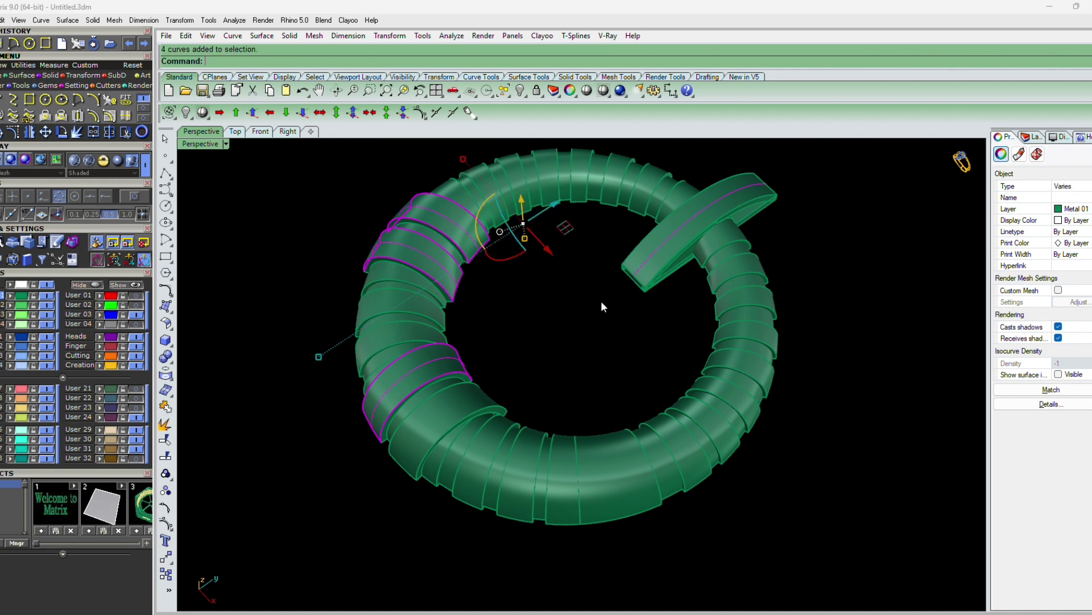
{"action": "left_click", "coordinate": [636, 253], "text": "ctrl"}
{"action": "key", "text": "Escape"}
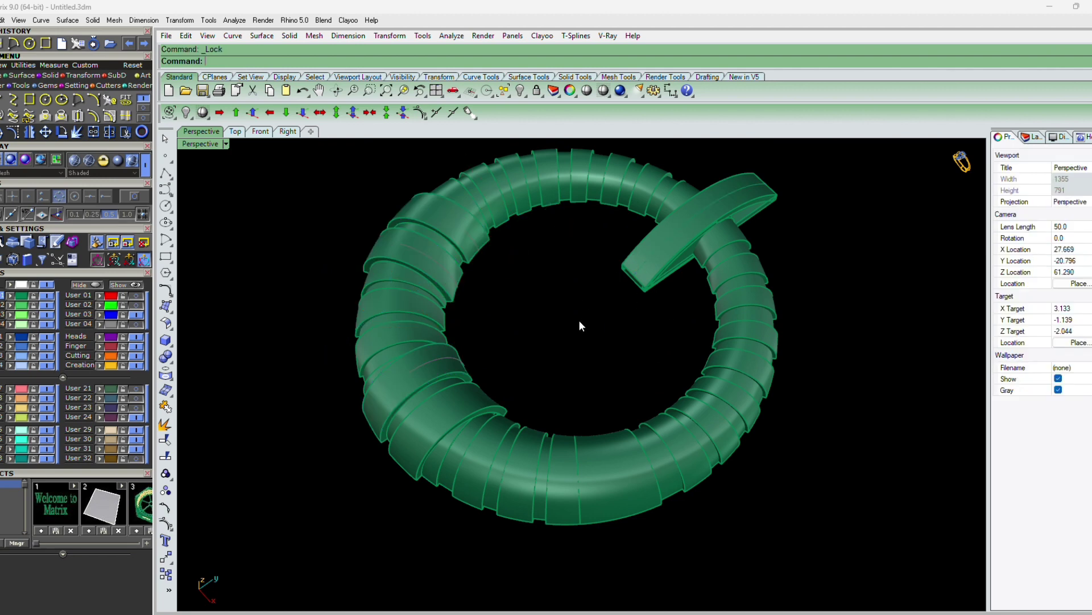
{"action": "key", "text": "ctrl+a"}
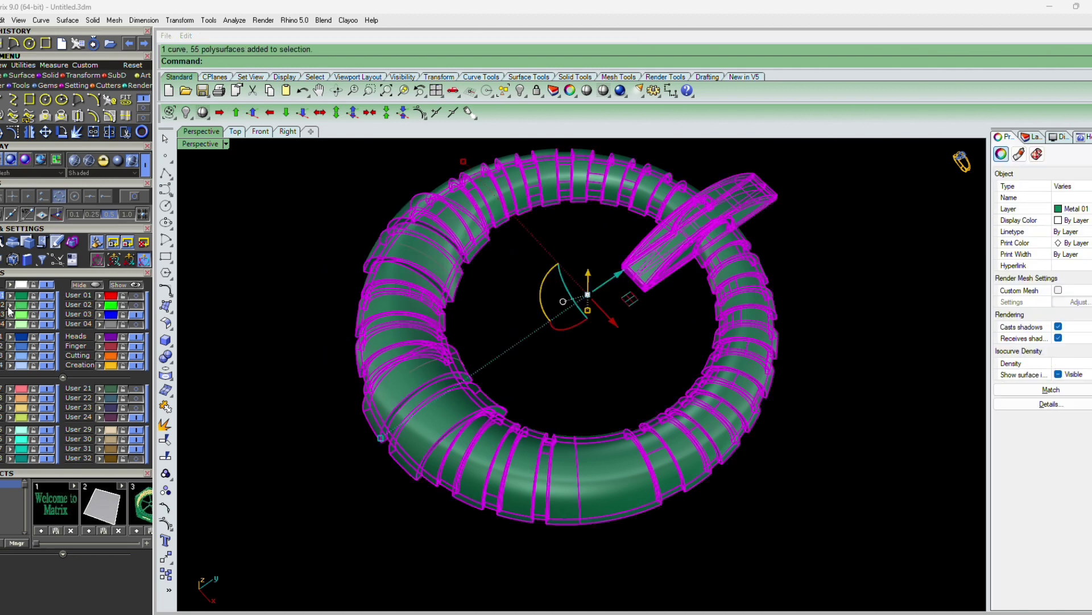
{"action": "left_click", "coordinate": [49, 308]}
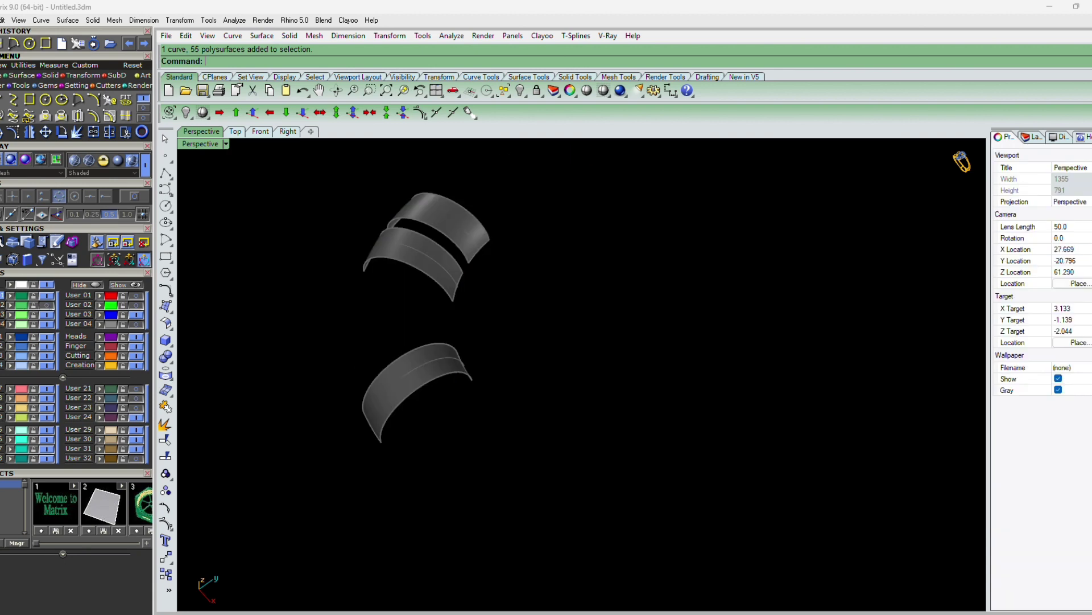
Unlock the three band surfaces with their centre curves and select the curves.
{"action": "key", "text": "Return"}
{"action": "type", "text": "SC"}
{"action": "key", "text": "Return"}
{"action": "scroll", "coordinate": [466, 249], "scroll_direction": "up", "scroll_amount": 6}
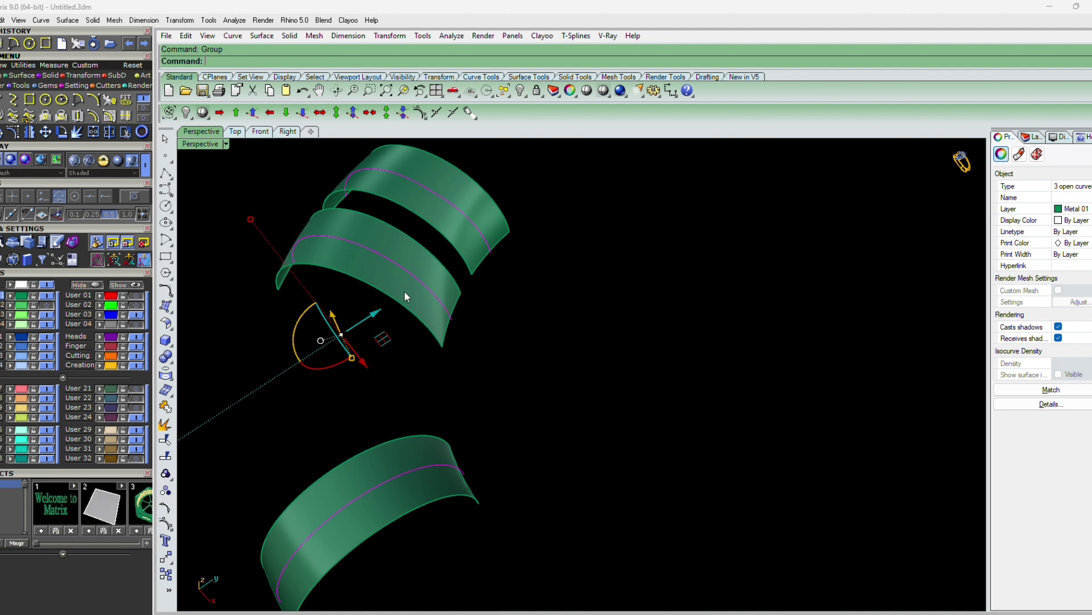
{"action": "left_click", "coordinate": [582, 312]}
{"action": "right_click_drag", "start_coordinate": [648, 313], "coordinate": [647, 222]}
Pull the centre curve onto the surface of the uppermost wide band and delete the original curve.
{"action": "left_click", "coordinate": [571, 235]}
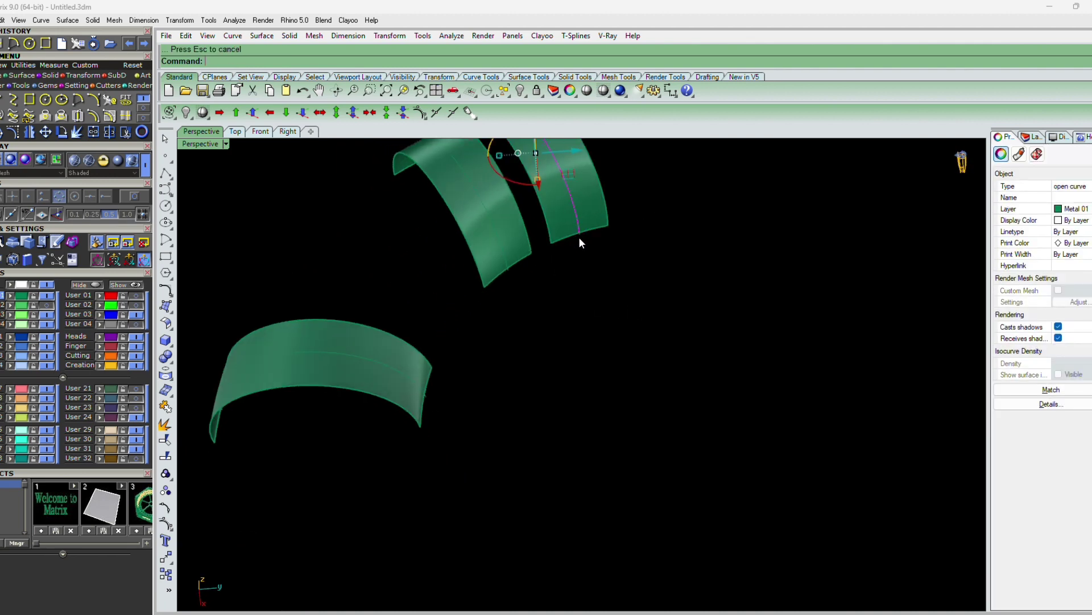
{"action": "left_click", "coordinate": [580, 236]}
{"action": "scroll", "coordinate": [587, 279], "scroll_direction": "down", "scroll_amount": 4}
{"action": "key", "text": "Delete"}
Pull the middle wide band's centre curve onto its surface and delete the original curve.
{"action": "left_click_drag", "start_coordinate": [552, 298], "coordinate": [532, 279]}
{"action": "left_click", "coordinate": [524, 262]}
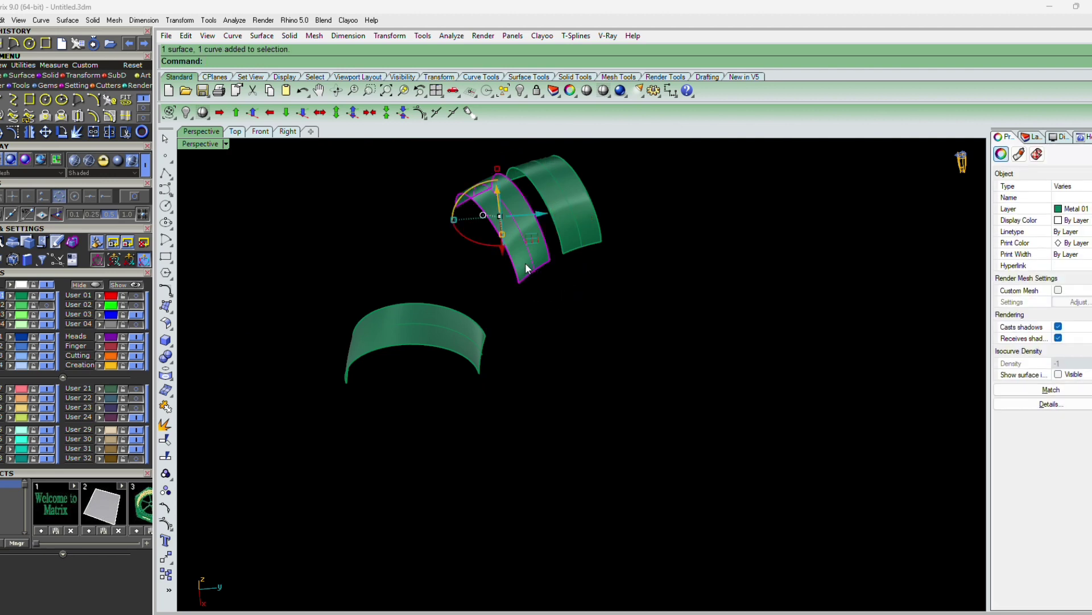
{"action": "scroll", "coordinate": [525, 262], "scroll_direction": "up", "scroll_amount": 2}
{"action": "type", "text": "Pu"}
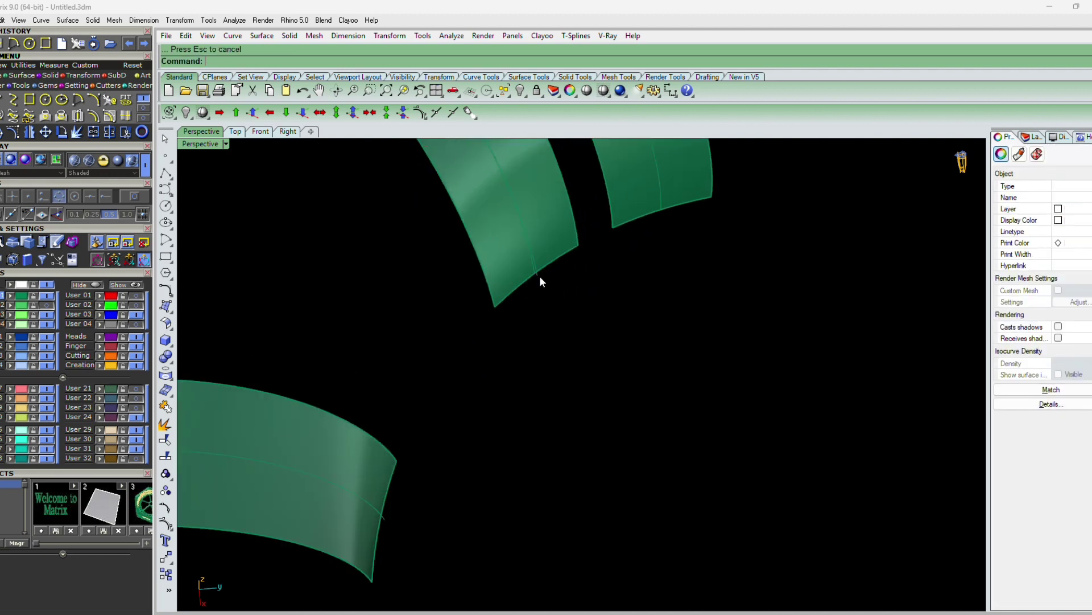
{"action": "scroll", "coordinate": [540, 291], "scroll_direction": "down", "scroll_amount": 4}
{"action": "key", "text": "Delete"}
Pull the bottom wide band's centre curve onto its surface and delete the original curve.
{"action": "scroll", "coordinate": [501, 368], "scroll_direction": "up", "scroll_amount": 2}
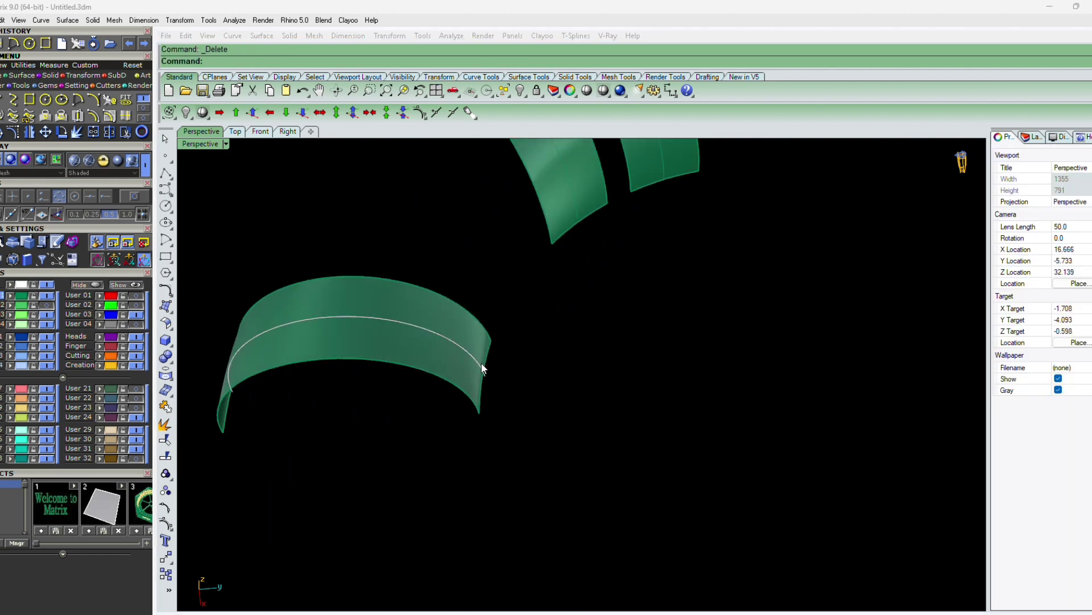
{"action": "left_click", "coordinate": [481, 363]}
{"action": "left_click", "coordinate": [474, 369], "text": "shift"}
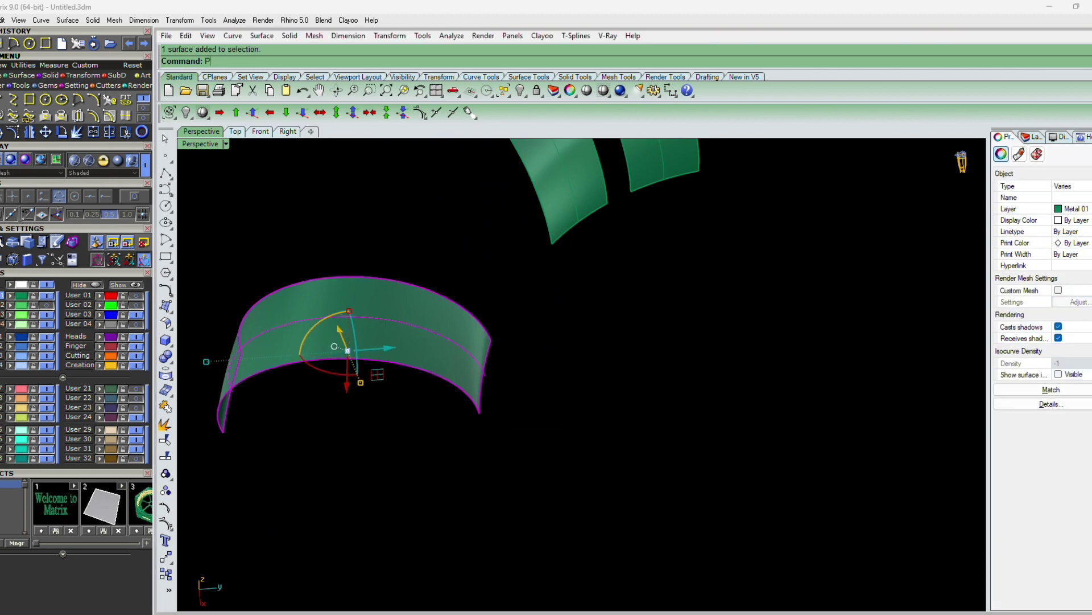
{"action": "scroll", "coordinate": [486, 375], "scroll_direction": "up", "scroll_amount": 3}
{"action": "left_click", "coordinate": [486, 375]}
{"action": "key", "text": "Delete"}
Rebuild all three pulled centre curves with degree 2, deleting the input curves.
{"action": "scroll", "coordinate": [487, 378], "scroll_direction": "down", "scroll_amount": 8}
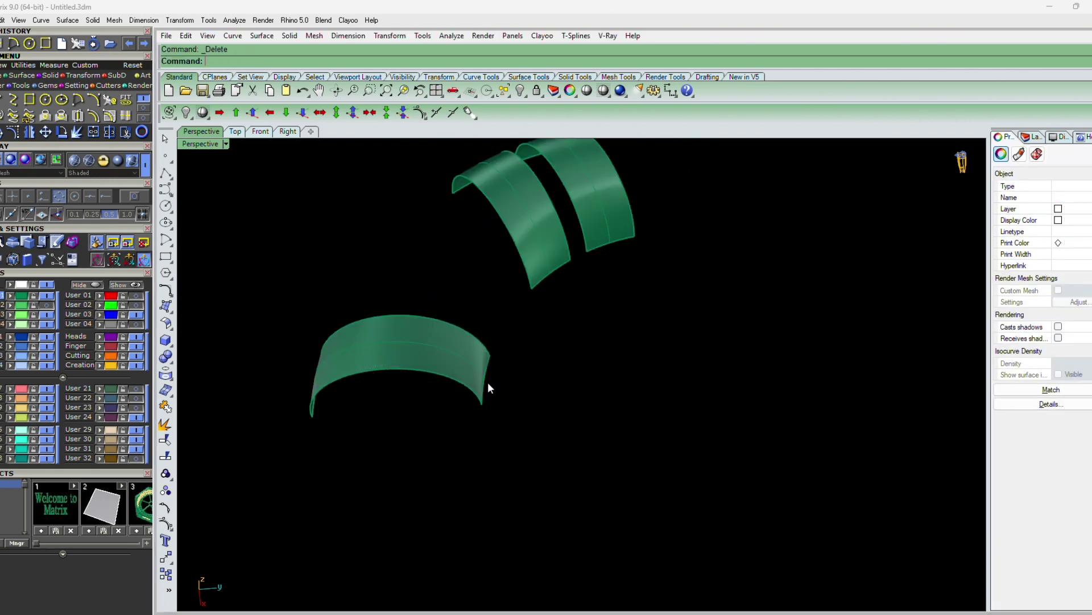
{"action": "right_click_drag", "start_coordinate": [445, 357], "coordinate": [222, 291]}
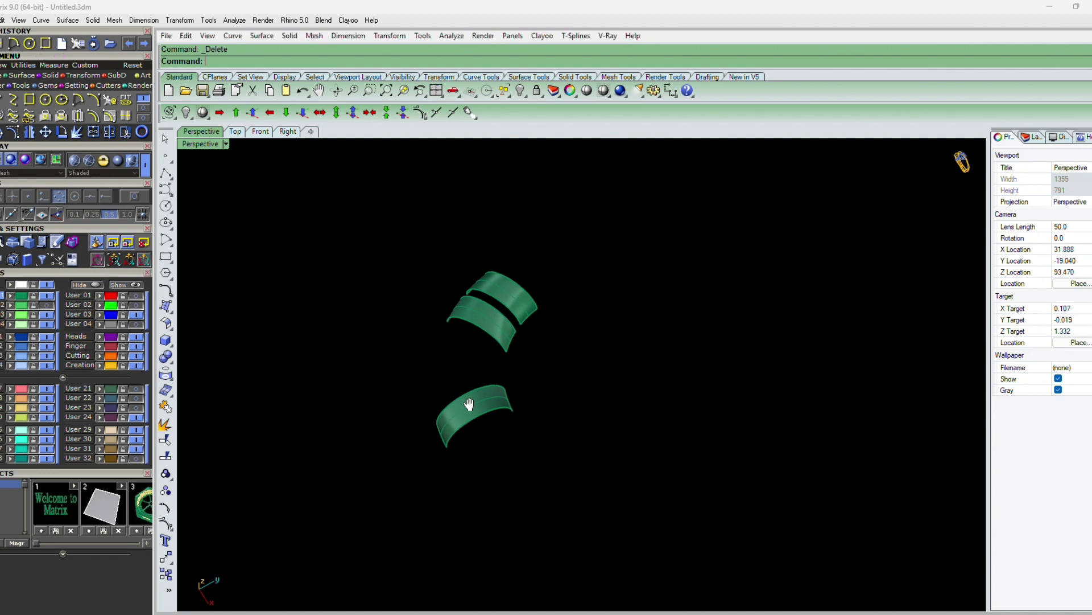
{"action": "key", "text": "ctrl+a"}
{"action": "right_click_drag", "start_coordinate": [469, 404], "coordinate": [631, 401], "text": "shift"}
{"action": "key", "text": "z"}
{"action": "left_click", "coordinate": [511, 371]}
{"action": "scroll", "coordinate": [447, 300], "scroll_direction": "down", "scroll_amount": 5}
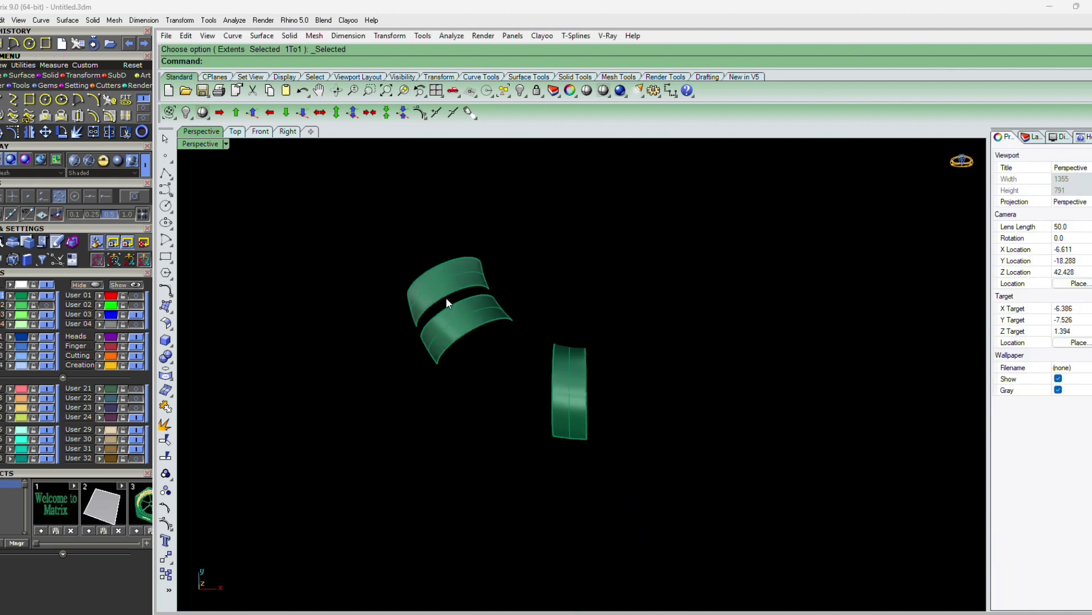
{"action": "scroll", "coordinate": [573, 398], "scroll_direction": "up", "scroll_amount": 4}
{"action": "left_click", "coordinate": [572, 384]}
{"action": "right_click", "coordinate": [571, 383]}
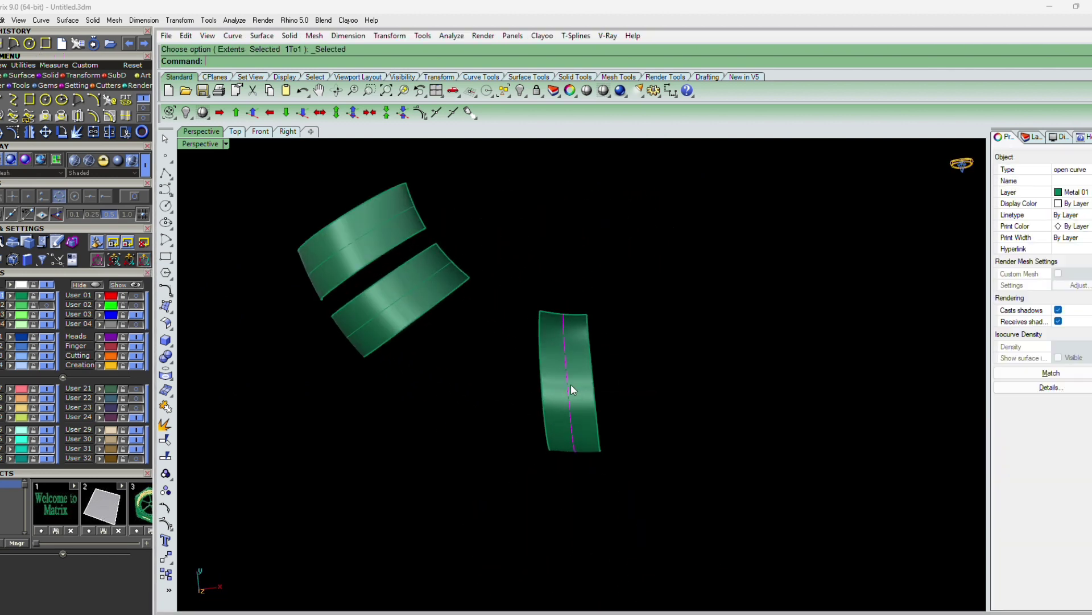
{"action": "left_click", "coordinate": [675, 386]}
{"action": "key", "text": "ctrl+shift+c"}
{"action": "key", "text": "ctrl+r"}
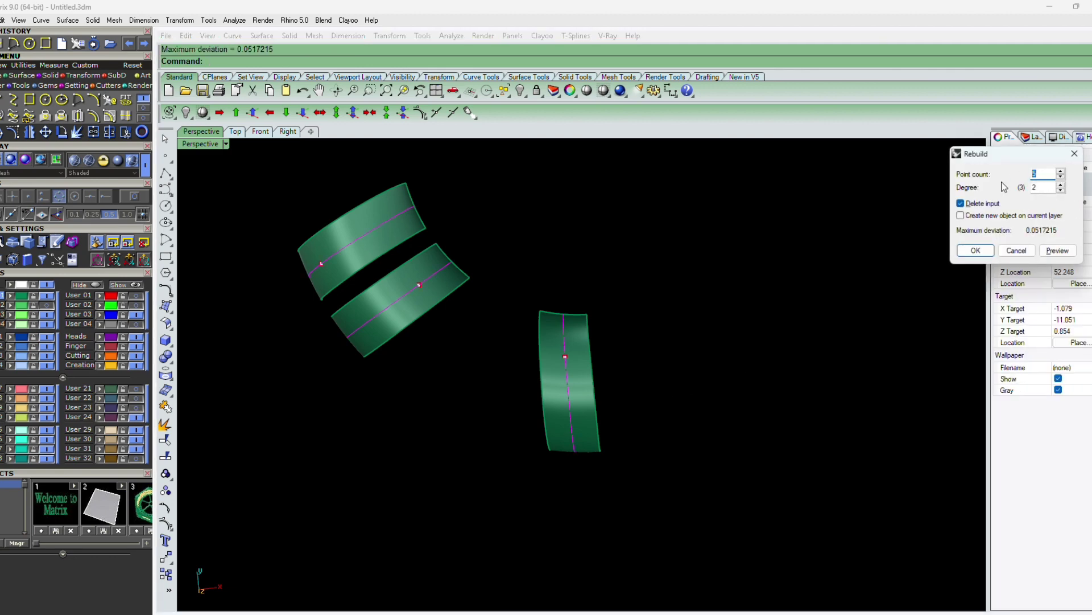
{"action": "key", "text": "Return"}
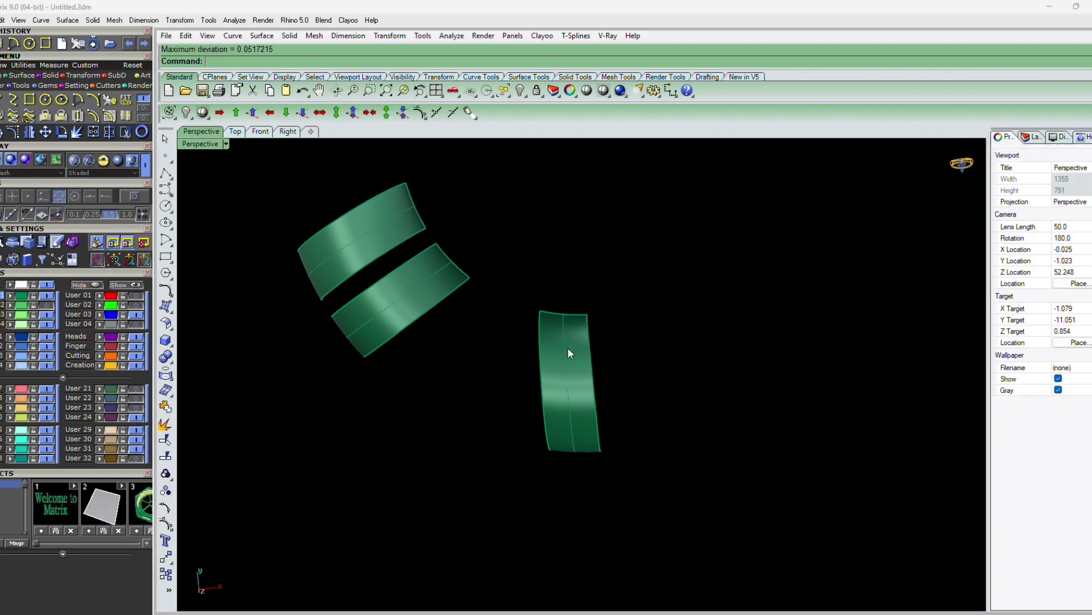
Start Gem on Curve with round gems on the bottom band's centre curve, using the band surface as the culet direction object.
{"action": "left_click", "coordinate": [569, 352]}
{"action": "key", "text": "F6"}
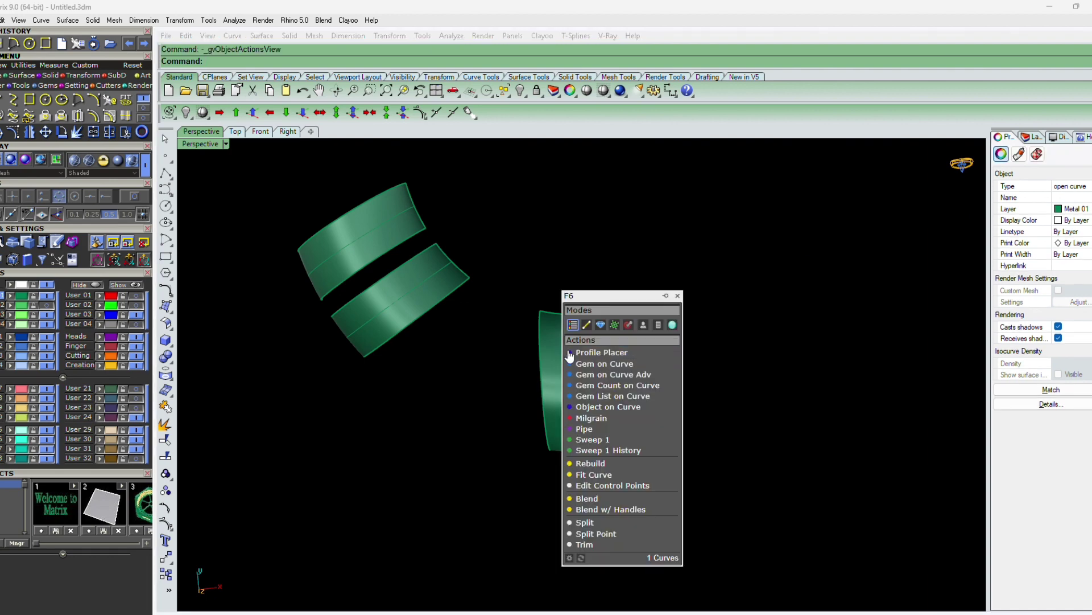
{"action": "left_click", "coordinate": [580, 364]}
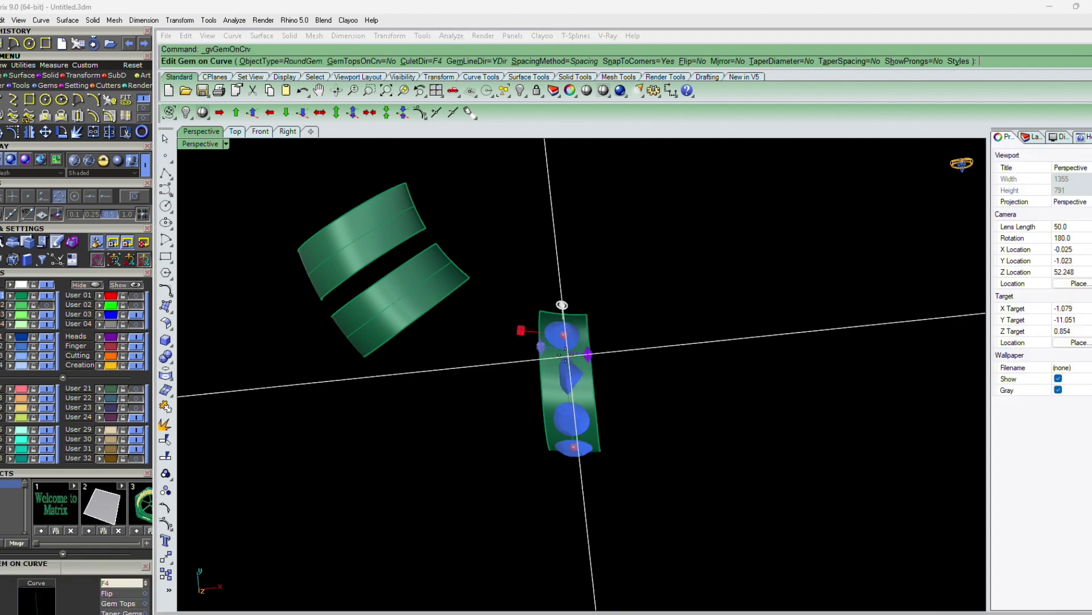
{"action": "left_click", "coordinate": [422, 60]}
{"action": "left_click", "coordinate": [267, 63]}
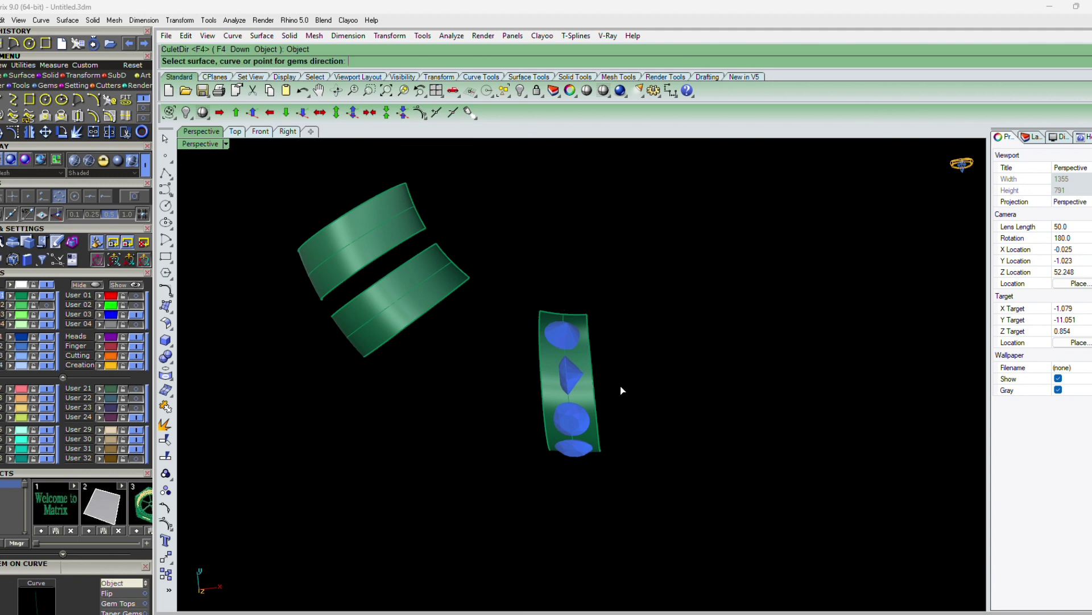
{"action": "scroll", "coordinate": [569, 365], "scroll_direction": "up", "scroll_amount": 3}
{"action": "left_click", "coordinate": [558, 336]}
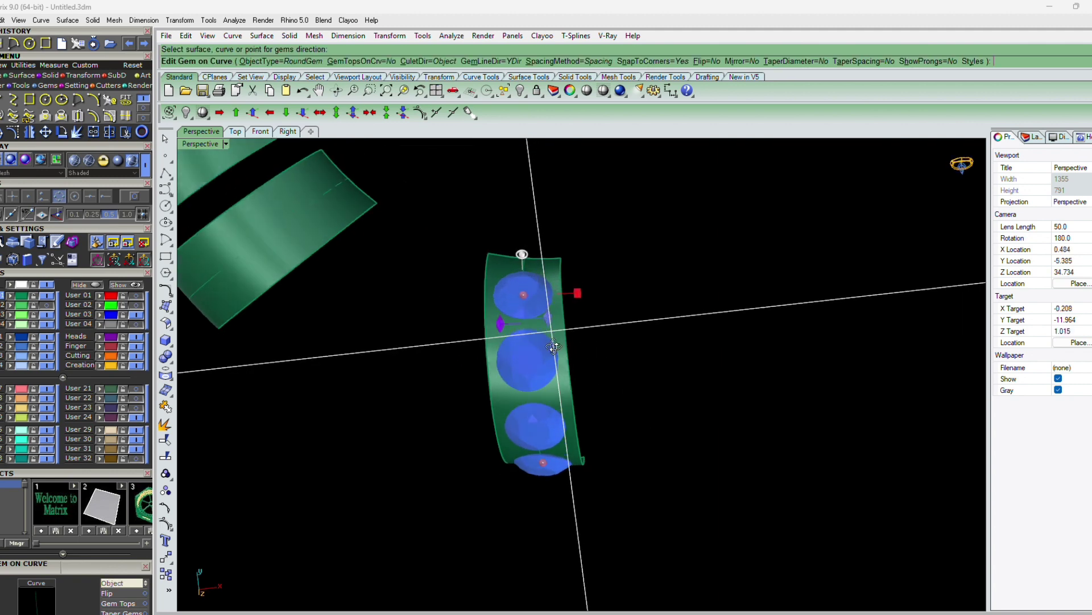
Move the bottom band's gem row start to about 15.68 %, adjust its end position and spacing, and accept the row.
{"action": "scroll", "coordinate": [519, 317], "scroll_direction": "up", "scroll_amount": 3}
{"action": "left_click_drag", "start_coordinate": [519, 317], "coordinate": [516, 295]}
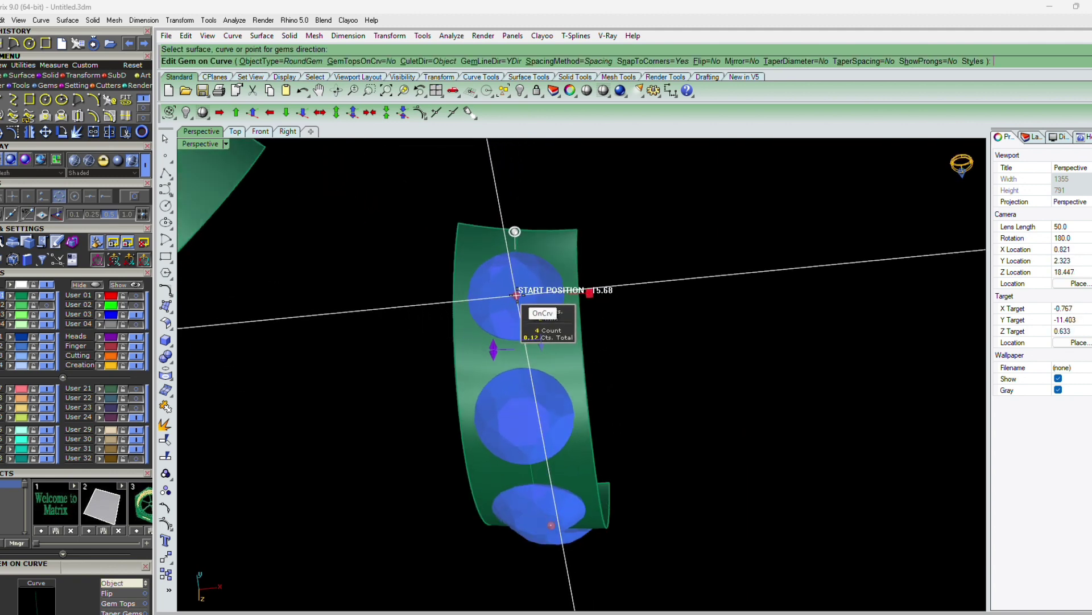
{"action": "right_click_drag", "start_coordinate": [516, 295], "coordinate": [549, 397]}
{"action": "left_click_drag", "start_coordinate": [526, 387], "coordinate": [527, 420]}
{"action": "right_click_drag", "start_coordinate": [526, 420], "coordinate": [472, 325]}
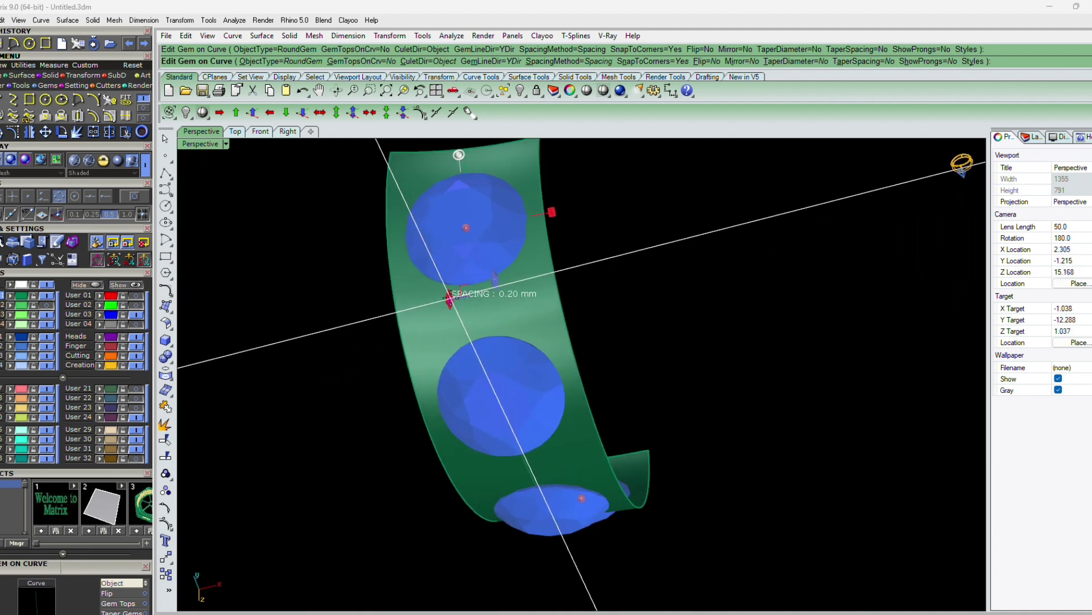
{"action": "left_click_drag", "start_coordinate": [449, 292], "coordinate": [448, 287]}
{"action": "scroll", "coordinate": [480, 327], "scroll_direction": "down", "scroll_amount": 10}
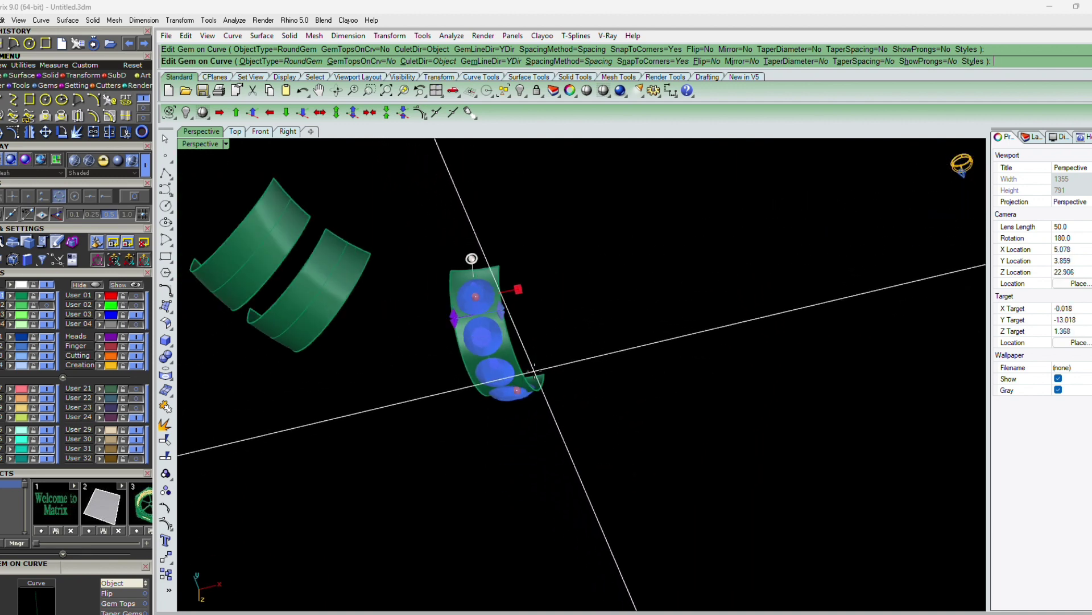
{"action": "right_click_drag", "start_coordinate": [565, 372], "coordinate": [548, 309]}
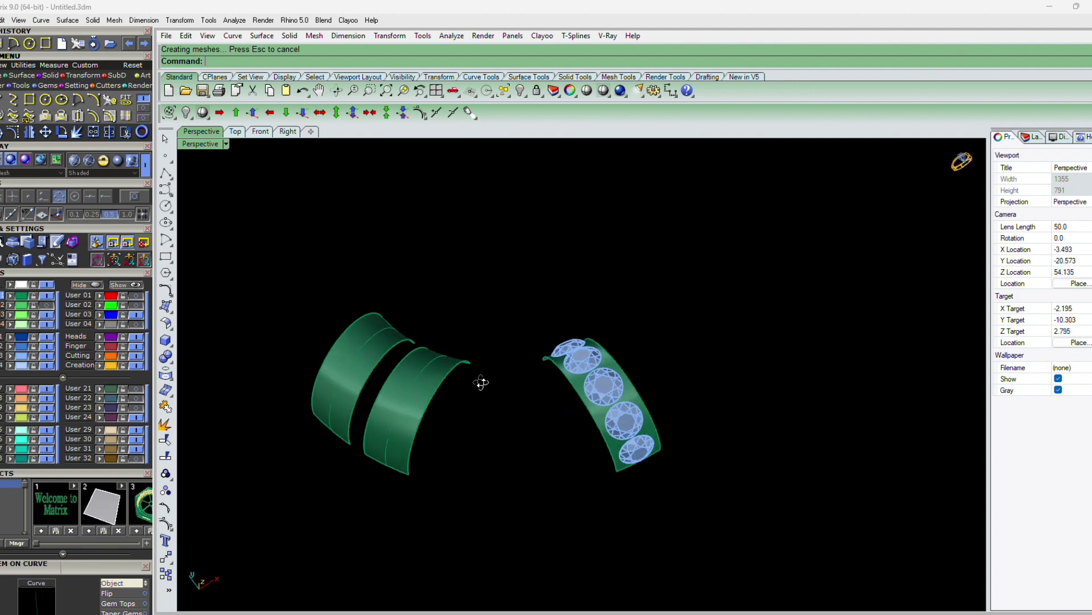
Start Gem on Curve on the middle band's centre curve, with that band's surface as the culet direction object.
{"action": "left_click", "coordinate": [426, 437]}
{"action": "right_click", "coordinate": [416, 421]}
{"action": "right_click", "coordinate": [417, 422]}
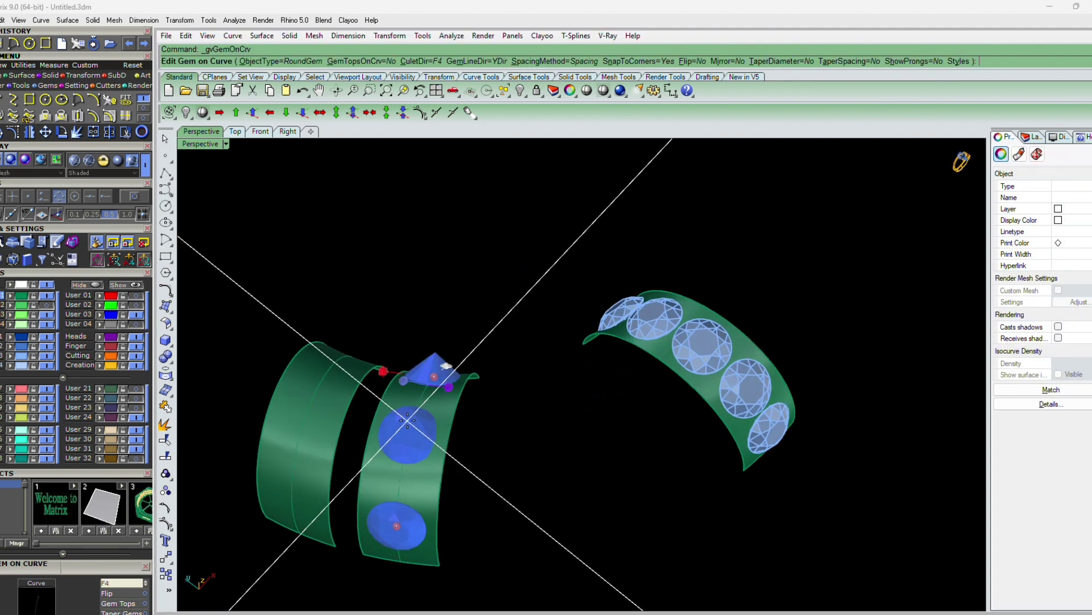
{"action": "left_click", "coordinate": [421, 61]}
{"action": "left_click", "coordinate": [267, 61]}
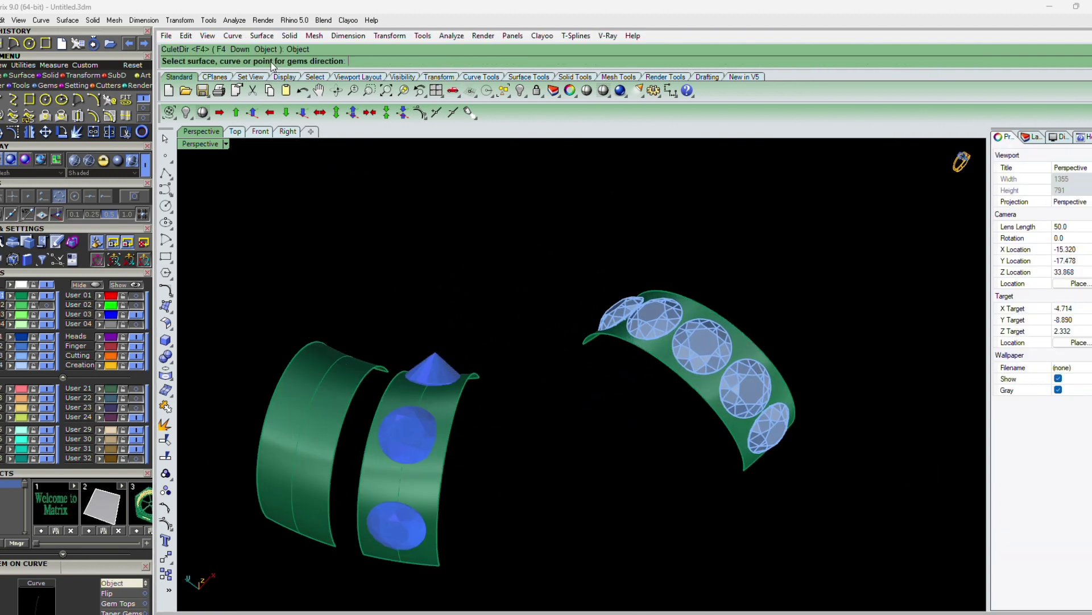
{"action": "left_click", "coordinate": [445, 421]}
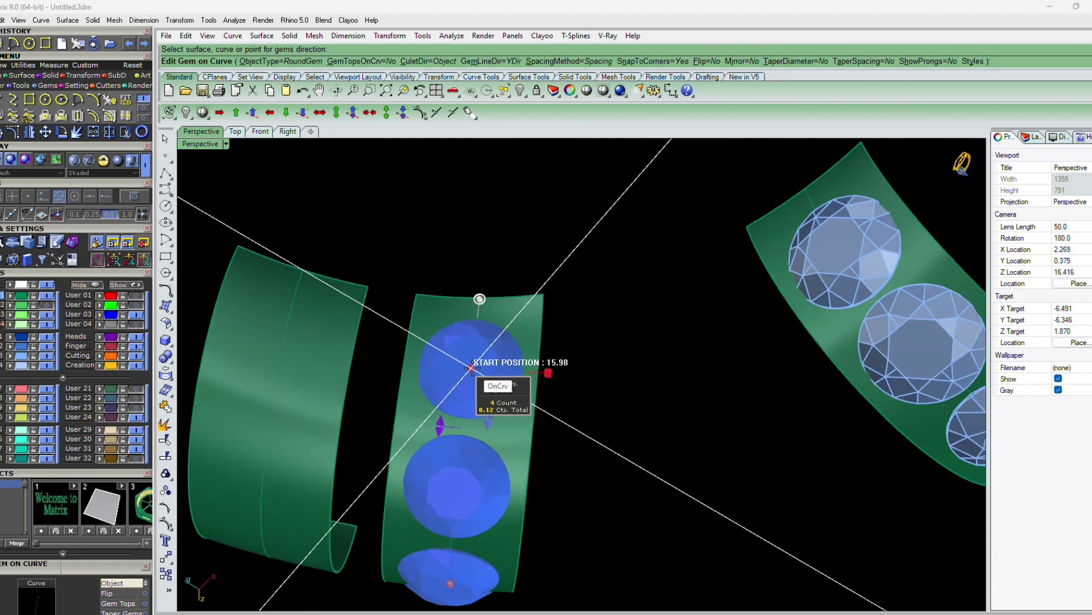
Adjust the start and end positions of the middle band's gem row and set the gem spacing to -0.2 mm.
{"action": "left_click_drag", "start_coordinate": [472, 365], "coordinate": [473, 363]}
{"action": "scroll", "coordinate": [505, 333], "scroll_direction": "down", "scroll_amount": 6}
{"action": "right_click_drag", "start_coordinate": [496, 449], "coordinate": [515, 272]}
{"action": "left_click_drag", "start_coordinate": [480, 488], "coordinate": [483, 506]}
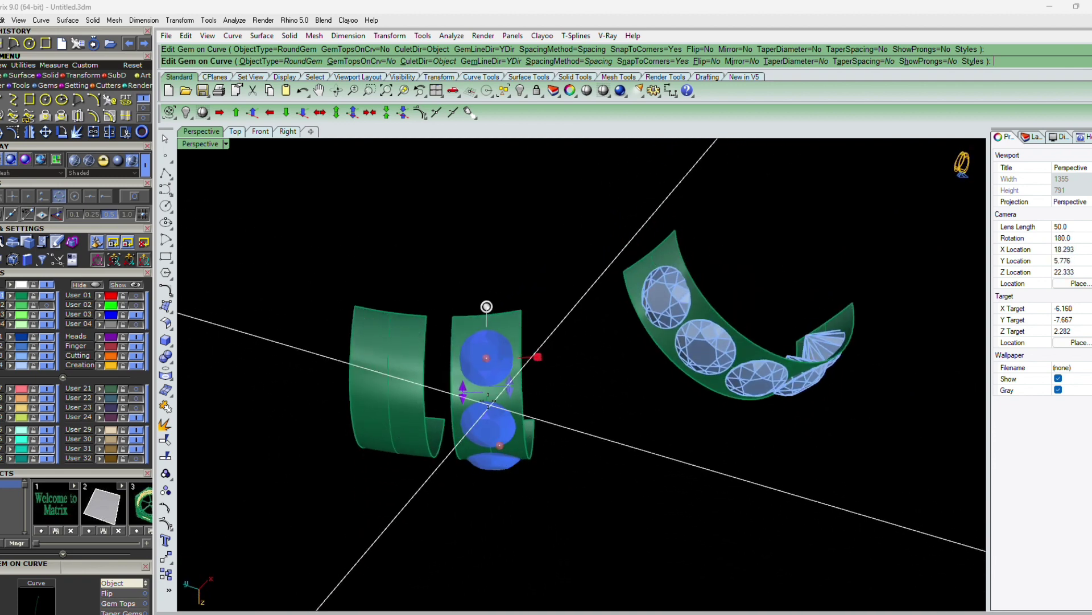
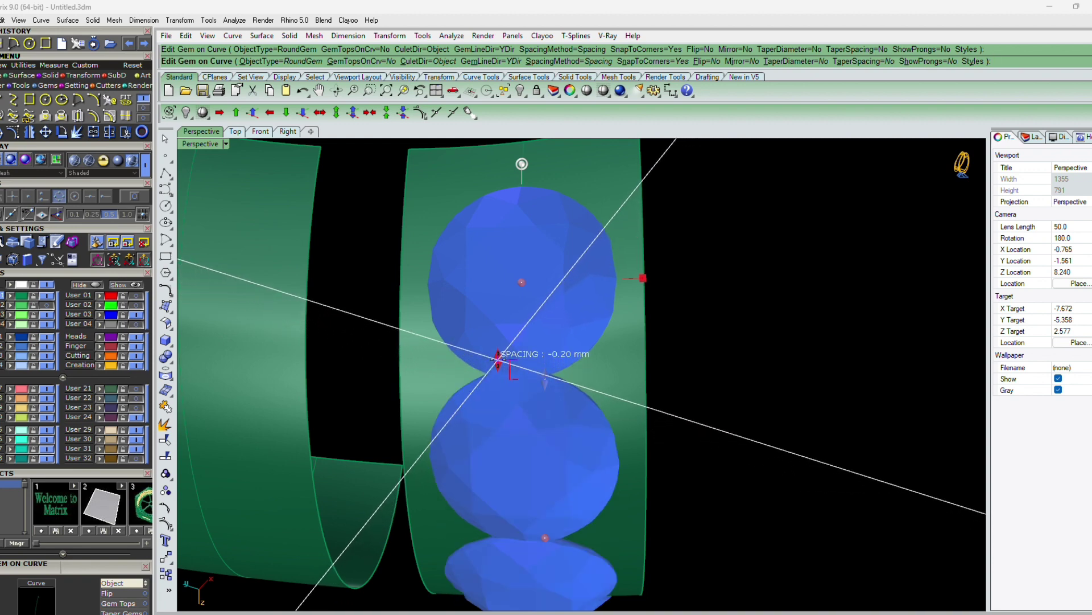
{"action": "left_click", "coordinate": [498, 359]}
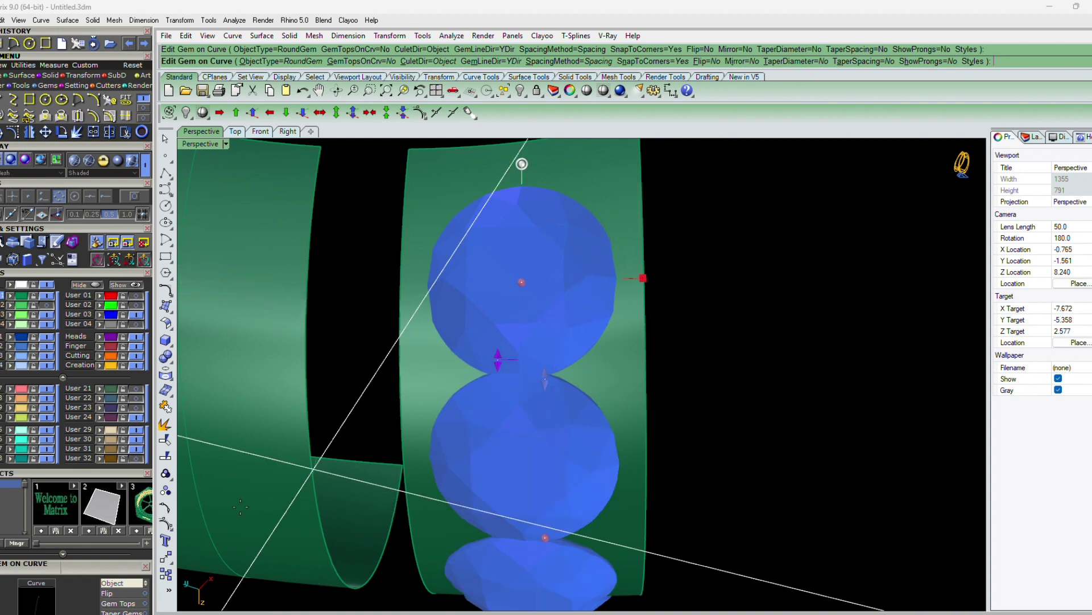
Set the middle band's gem start size to 1.8 mm and start position to about 15.1 %, and accept the row.
{"action": "left_click_drag", "start_coordinate": [118, 575], "coordinate": [123, 279]}
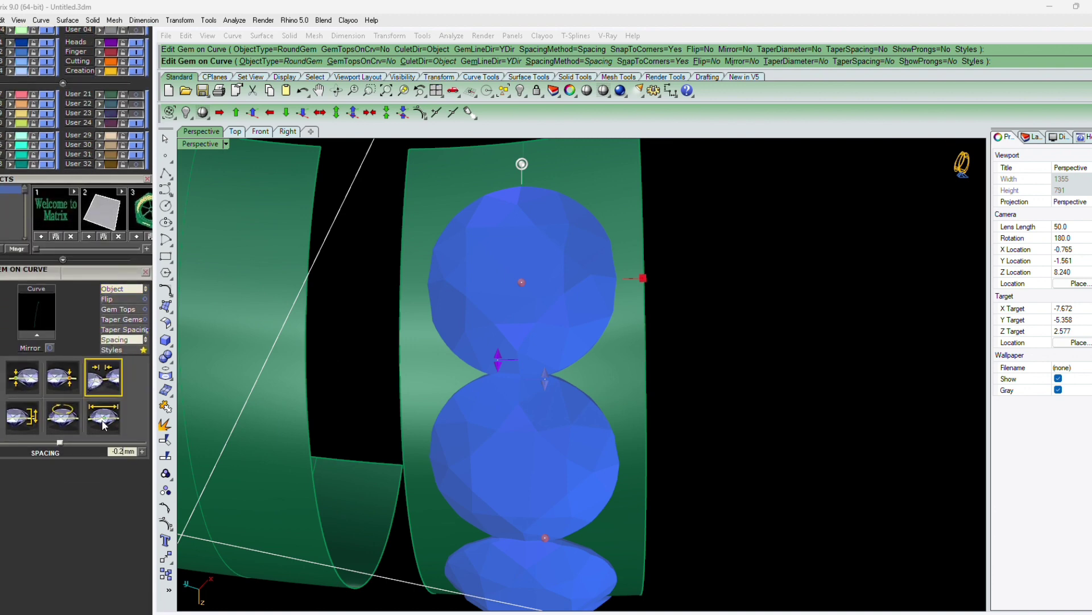
{"action": "type", "text": ".8"}
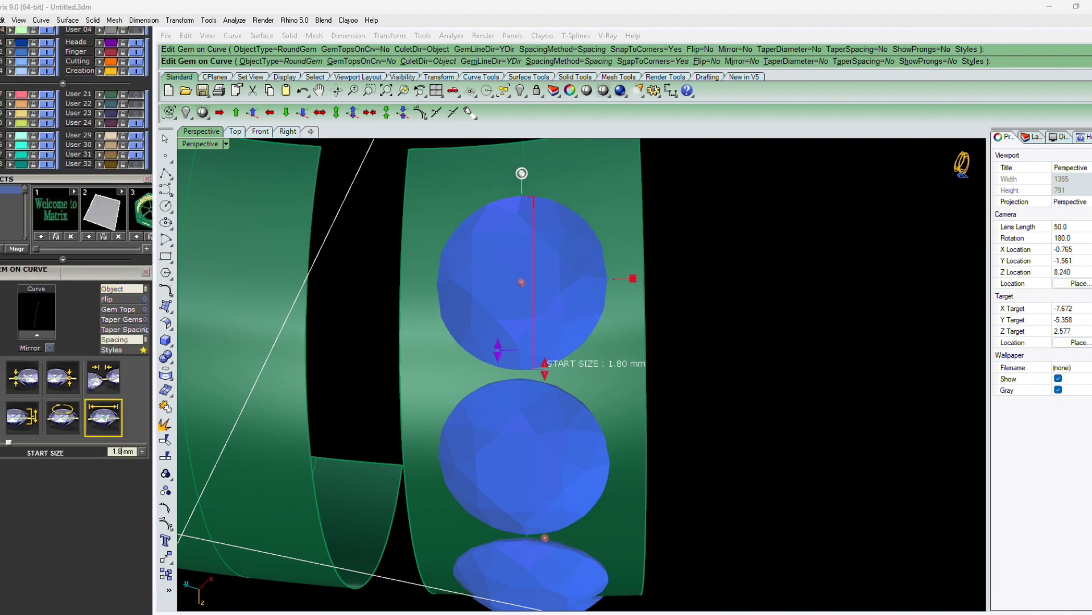
{"action": "scroll", "coordinate": [532, 356], "scroll_direction": "down", "scroll_amount": 4}
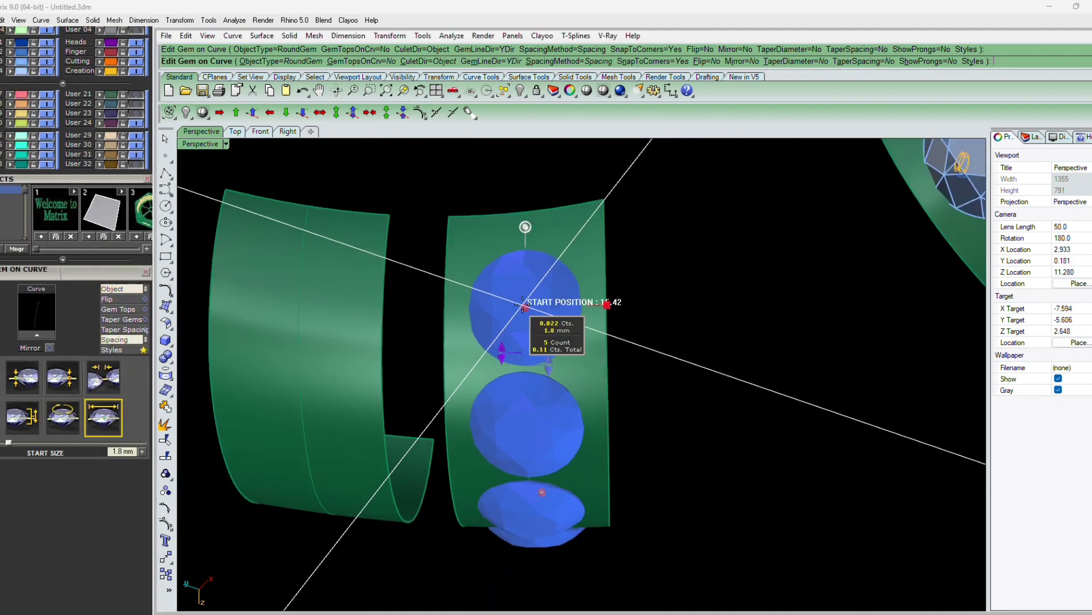
{"action": "left_click", "coordinate": [527, 307]}
{"action": "left_click_drag", "start_coordinate": [527, 307], "coordinate": [526, 305]}
{"action": "scroll", "coordinate": [527, 305], "scroll_direction": "down", "scroll_amount": 4}
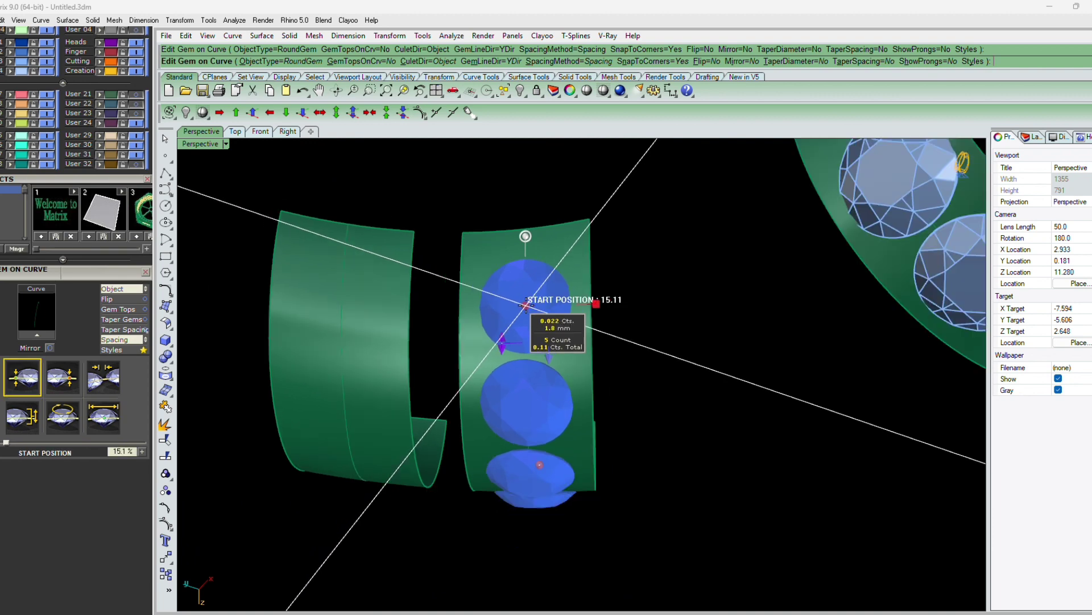
{"action": "right_click_drag", "start_coordinate": [576, 440], "coordinate": [588, 348]}
{"action": "scroll", "coordinate": [588, 348], "scroll_direction": "down", "scroll_amount": 4}
{"action": "scroll", "coordinate": [588, 460], "scroll_direction": "up", "scroll_amount": 4}
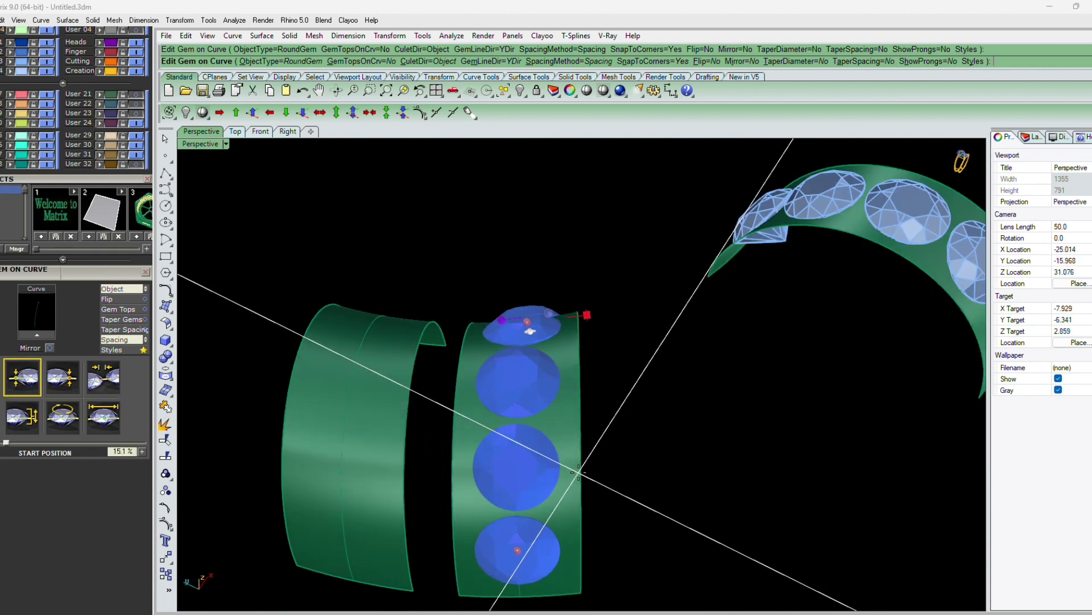
{"action": "right_click", "coordinate": [738, 371]}
Start Gem on Curve on the uppermost band's centre curve, with that band's surface as the culet direction object.
{"action": "right_click_drag", "start_coordinate": [737, 370], "coordinate": [511, 382]}
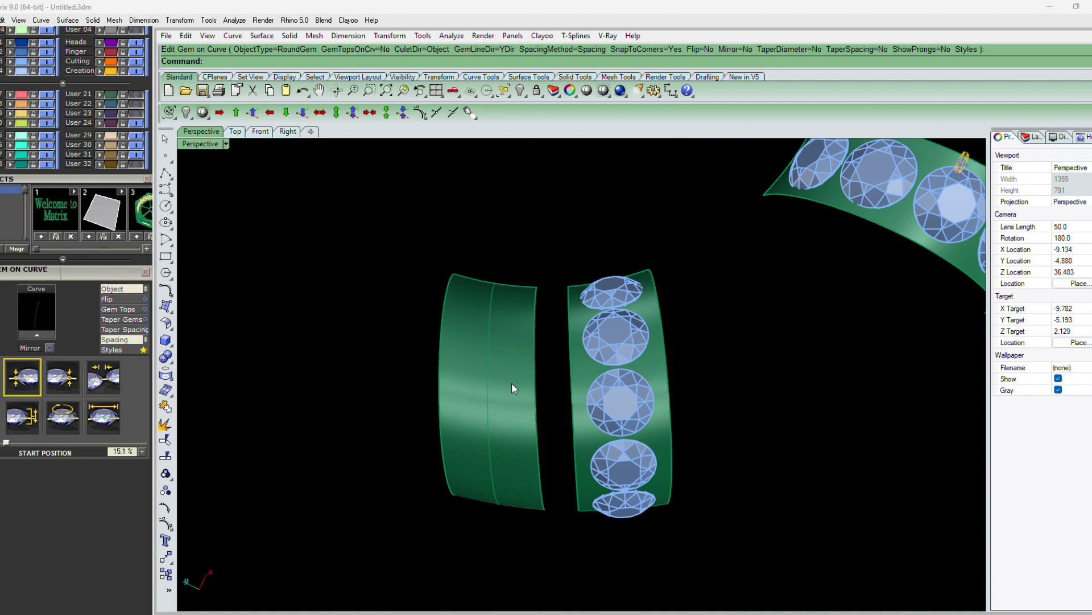
{"action": "left_click", "coordinate": [488, 359]}
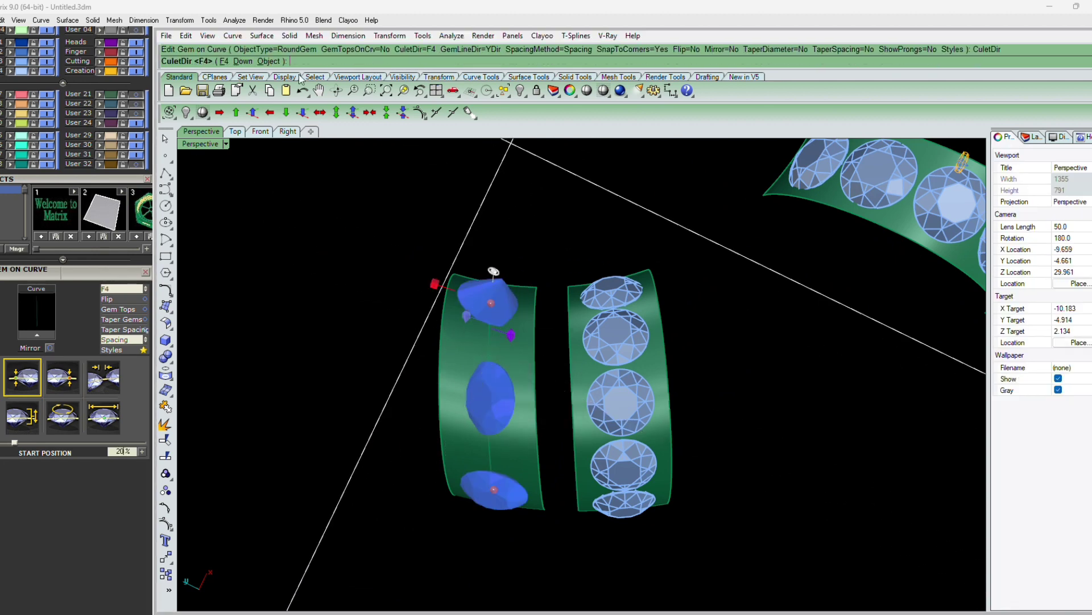
{"action": "left_click", "coordinate": [503, 322]}
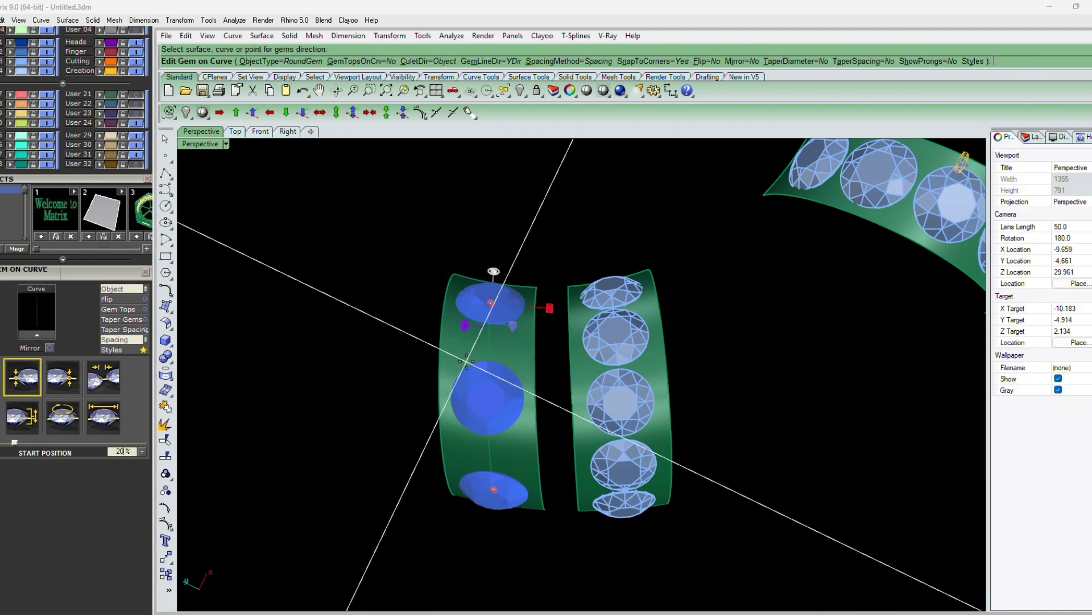
Move the uppermost band's gem row start position to about 16.4 % and its end position to about 84.5 %.
{"action": "scroll", "coordinate": [498, 293], "scroll_direction": "up", "scroll_amount": 5}
{"action": "left_click_drag", "start_coordinate": [487, 334], "coordinate": [486, 310]}
{"action": "scroll", "coordinate": [514, 331], "scroll_direction": "down", "scroll_amount": 6}
{"action": "right_click_drag", "start_coordinate": [513, 330], "coordinate": [511, 193]}
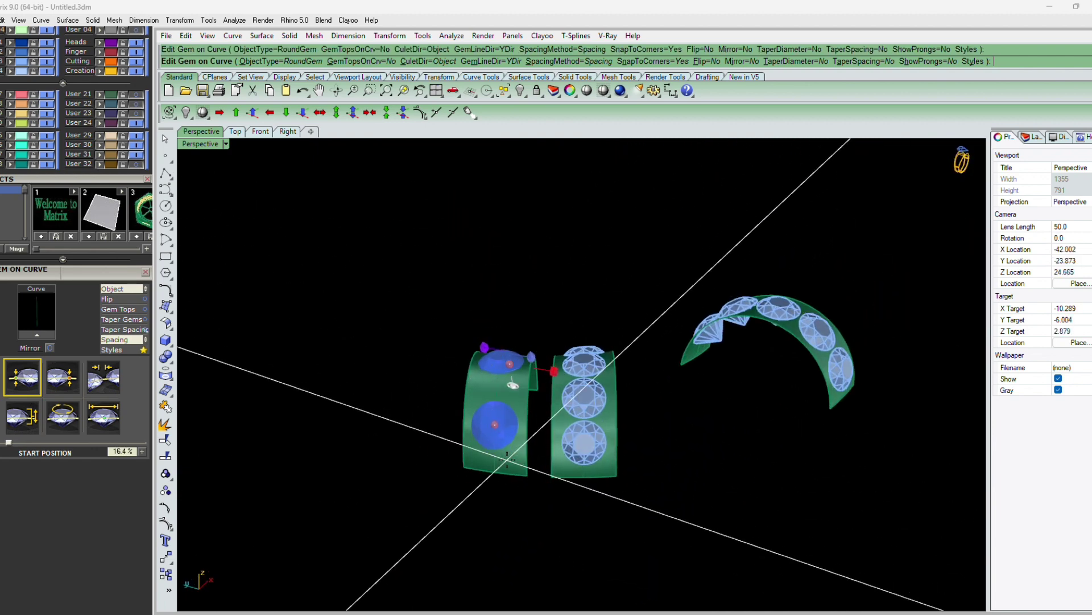
{"action": "scroll", "coordinate": [504, 449], "scroll_direction": "up", "scroll_amount": 6}
{"action": "mouse_move", "coordinate": [482, 392]}
{"action": "left_mouse_down"}
{"action": "mouse_move", "coordinate": [484, 433]}
{"action": "mouse_move", "coordinate": [483, 413]}
{"action": "left_mouse_up"}
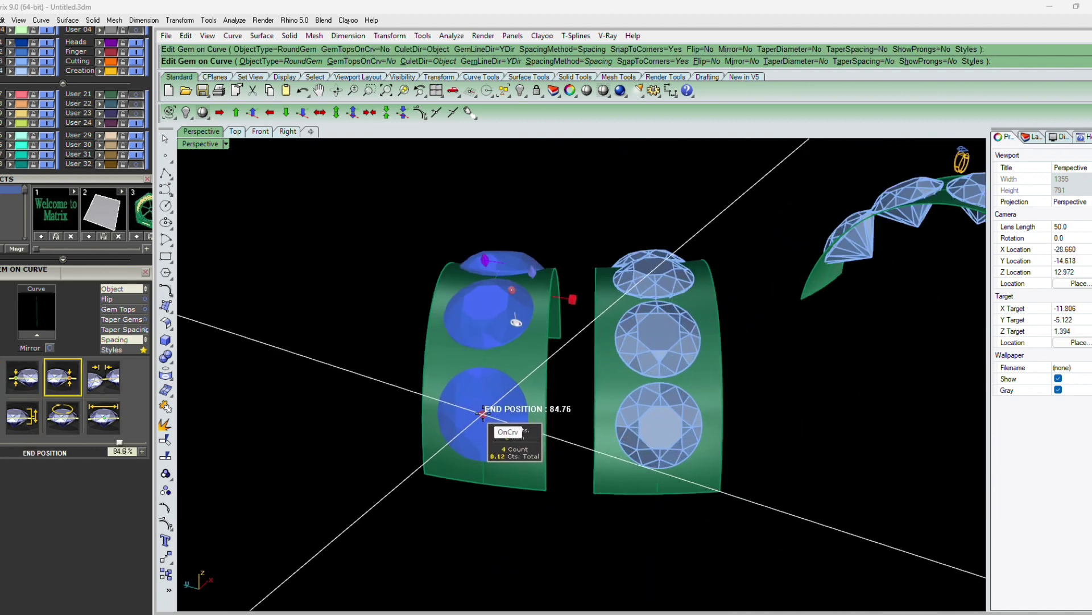
{"action": "right_click_drag", "start_coordinate": [491, 327], "coordinate": [465, 495]}
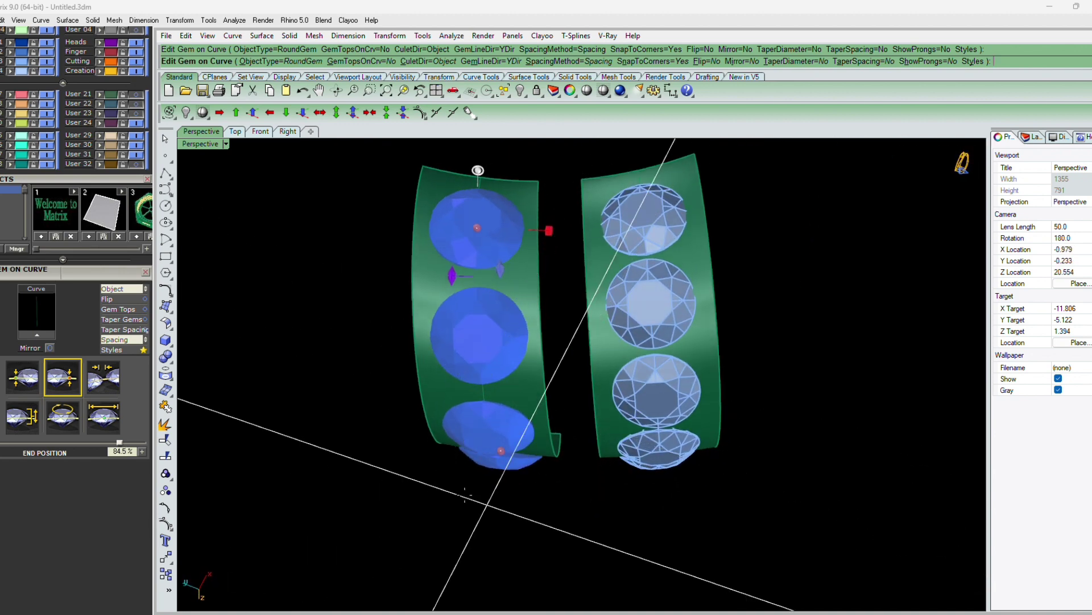
Set the uppermost band's gem start size to 1.8 mm and the gem spacing to about -0.14 mm.
{"action": "left_click", "coordinate": [104, 419]}
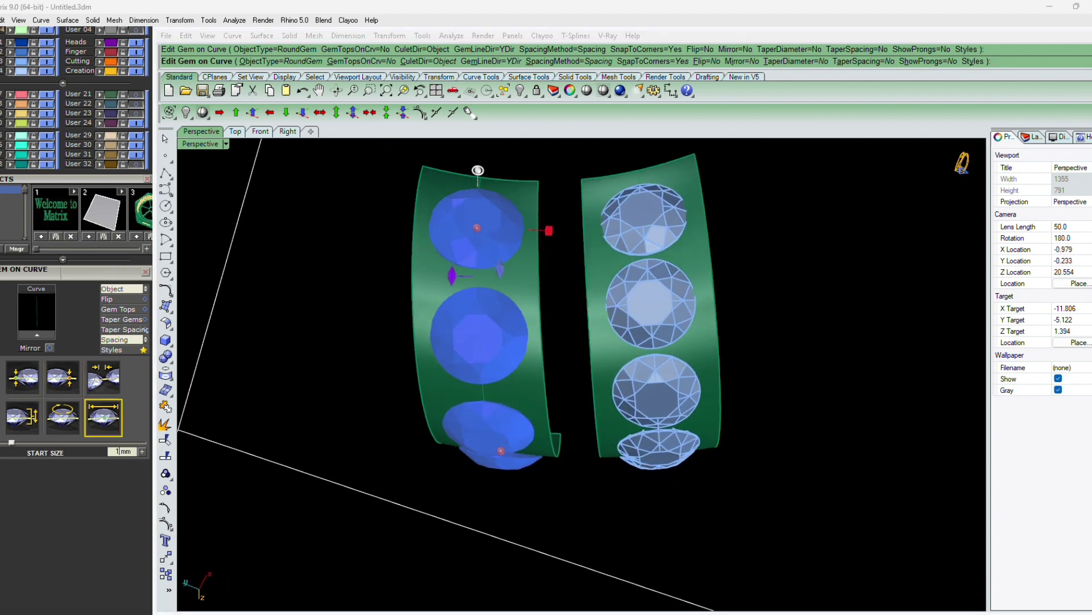
{"action": "scroll", "coordinate": [482, 302], "scroll_direction": "up", "scroll_amount": 5}
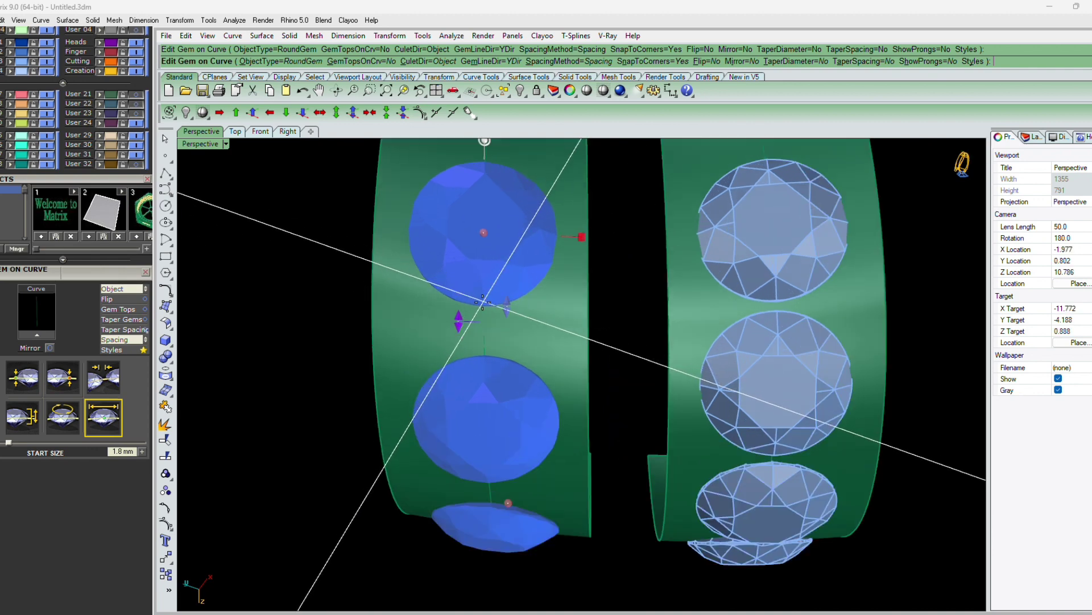
{"action": "left_click_drag", "start_coordinate": [459, 317], "coordinate": [458, 293]}
{"action": "scroll", "coordinate": [513, 249], "scroll_direction": "down", "scroll_amount": 3}
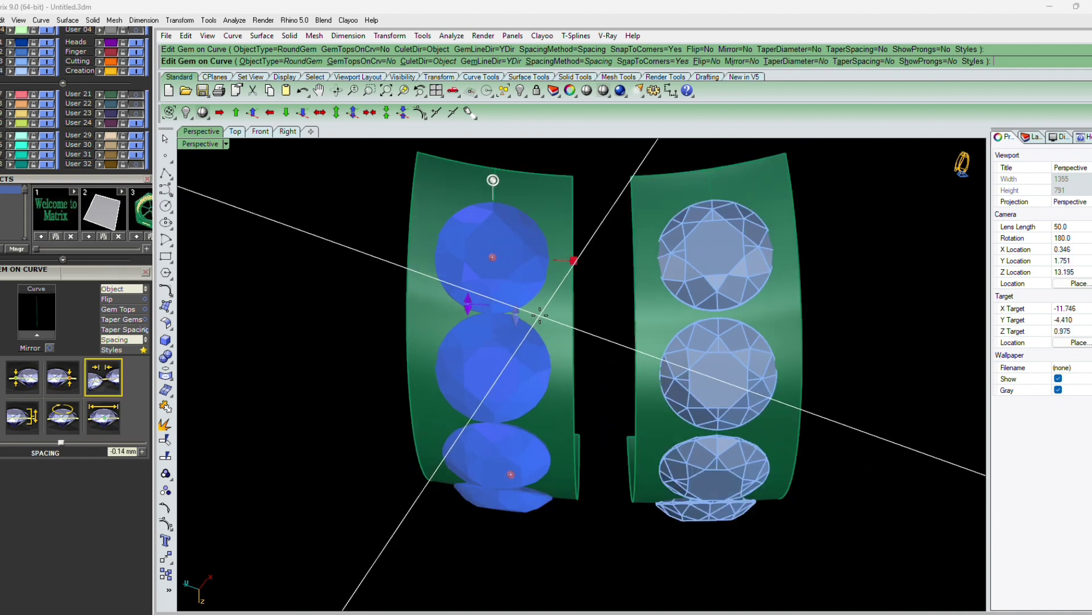
Set the uppermost band's gem row start position to about 14.4 % and end position to about 87.4 %, and accept the row.
{"action": "mouse_move", "coordinate": [488, 279]}
{"action": "left_click_drag", "start_coordinate": [488, 278], "coordinate": [489, 276]}
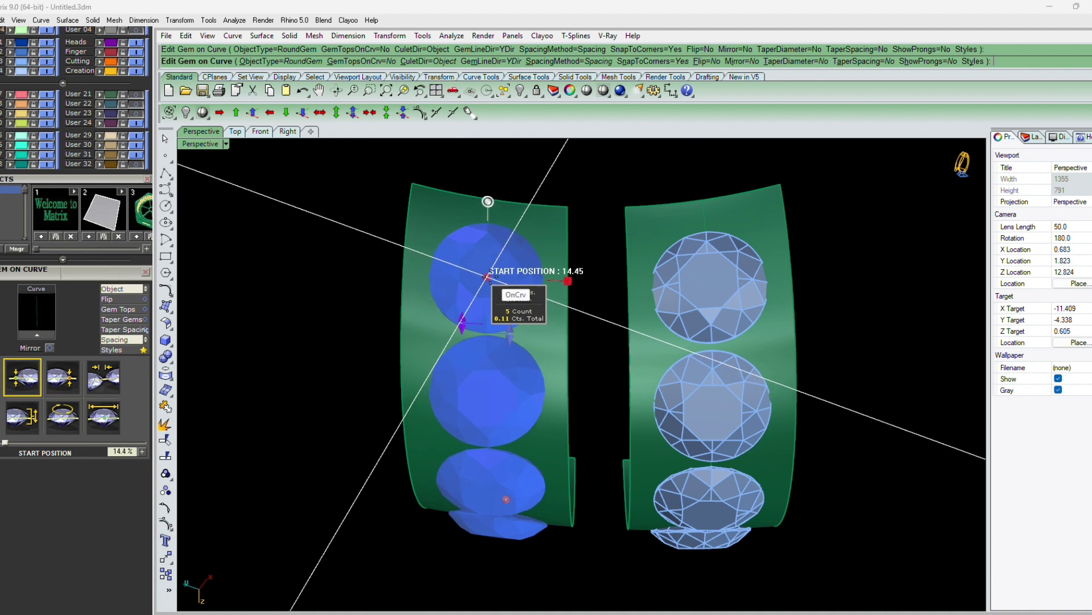
{"action": "scroll", "coordinate": [490, 277], "scroll_direction": "down", "scroll_amount": 7}
{"action": "right_click_drag", "start_coordinate": [526, 441], "coordinate": [505, 202]}
{"action": "scroll", "coordinate": [482, 421], "scroll_direction": "up", "scroll_amount": 6}
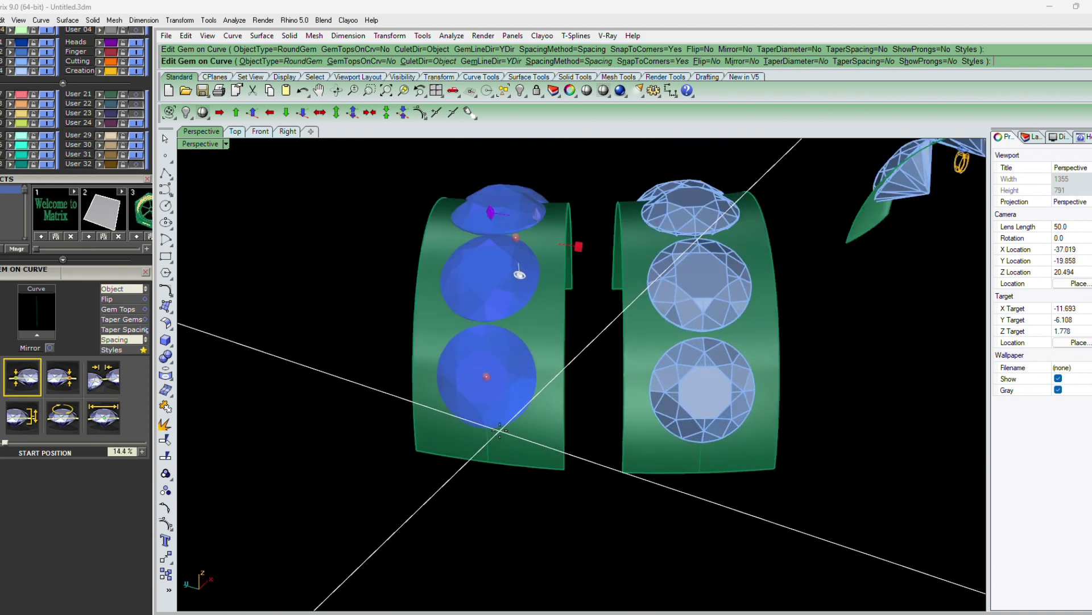
{"action": "mouse_move", "coordinate": [485, 380]}
{"action": "left_click_drag", "start_coordinate": [485, 380], "coordinate": [483, 393]}
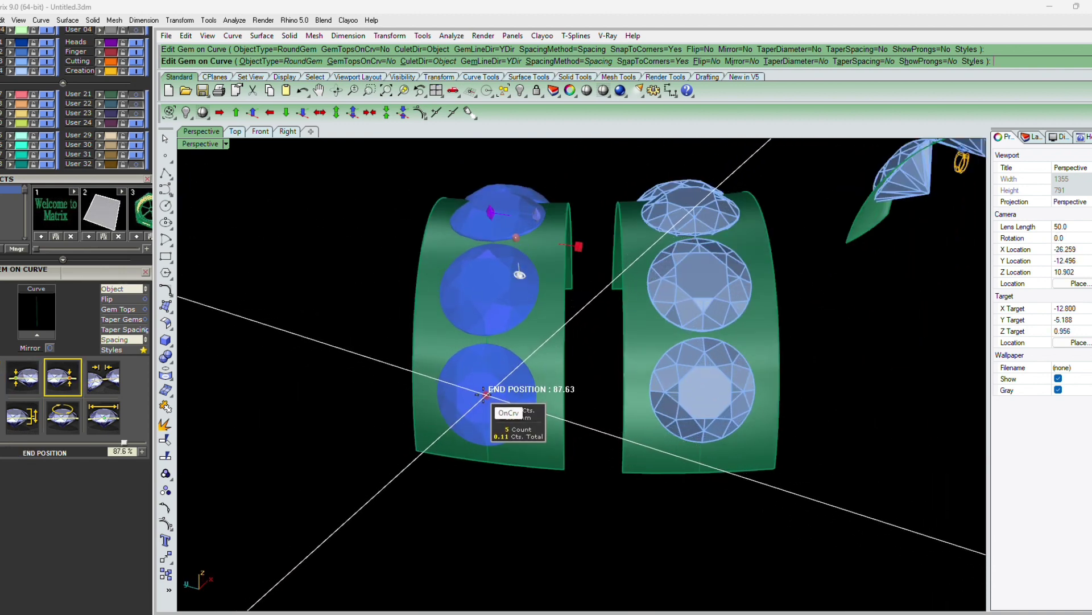
{"action": "right_click", "coordinate": [489, 421]}
{"action": "scroll", "coordinate": [507, 455], "scroll_direction": "down", "scroll_amount": 10}
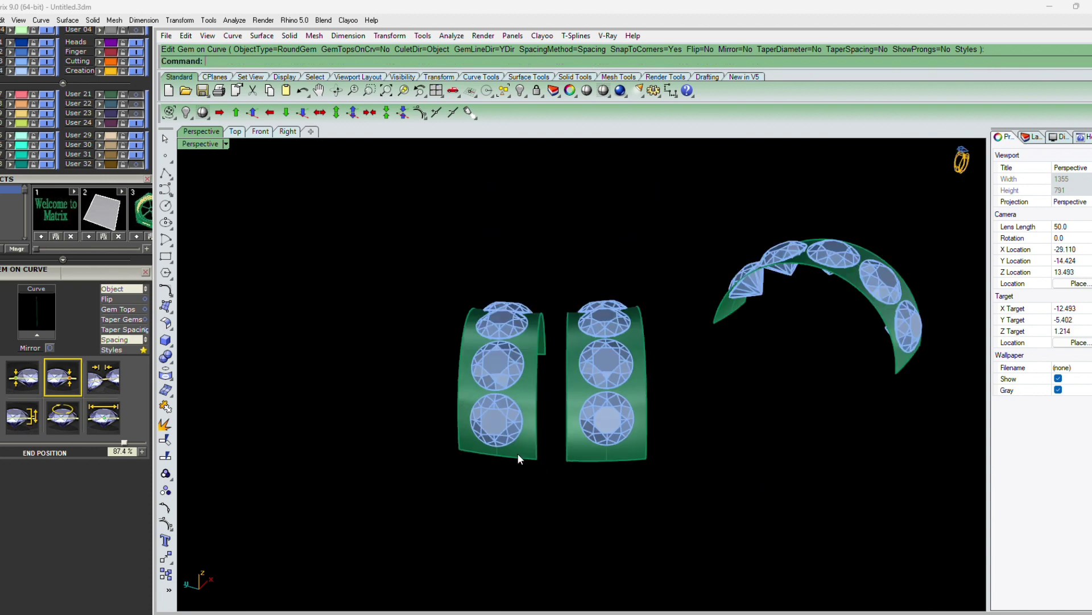
Select the five-gem row on the lowest band and start adding prongs to it.
{"action": "right_click_drag", "start_coordinate": [589, 347], "coordinate": [689, 516]}
{"action": "key", "text": "Delete"}
{"action": "scroll", "coordinate": [689, 518], "scroll_direction": "up", "scroll_amount": 7}
{"action": "left_click", "coordinate": [689, 519]}
{"action": "key", "text": "F6"}
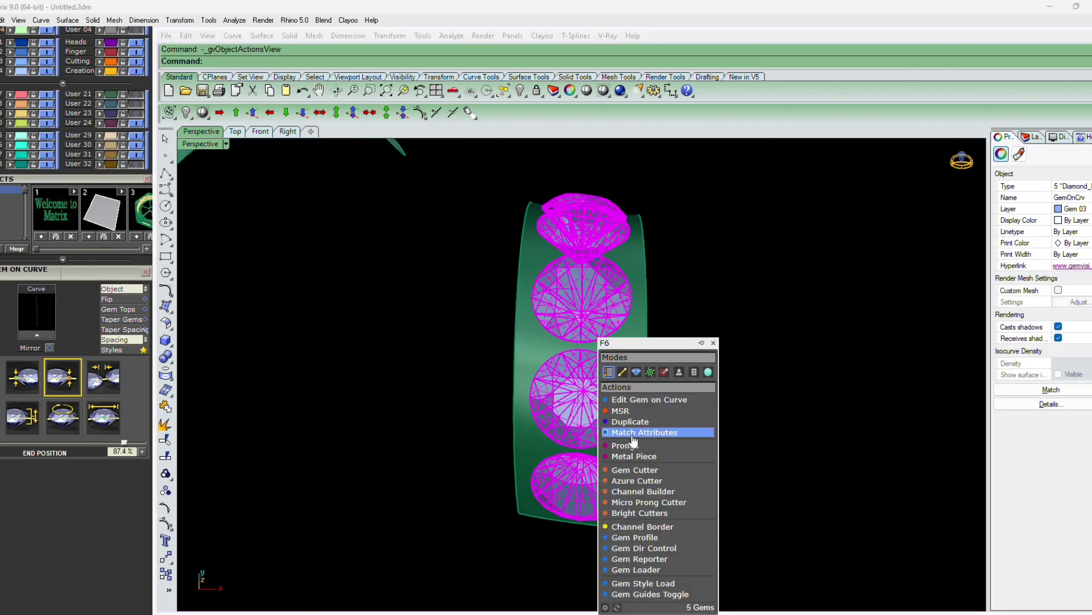
{"action": "left_click", "coordinate": [625, 445]}
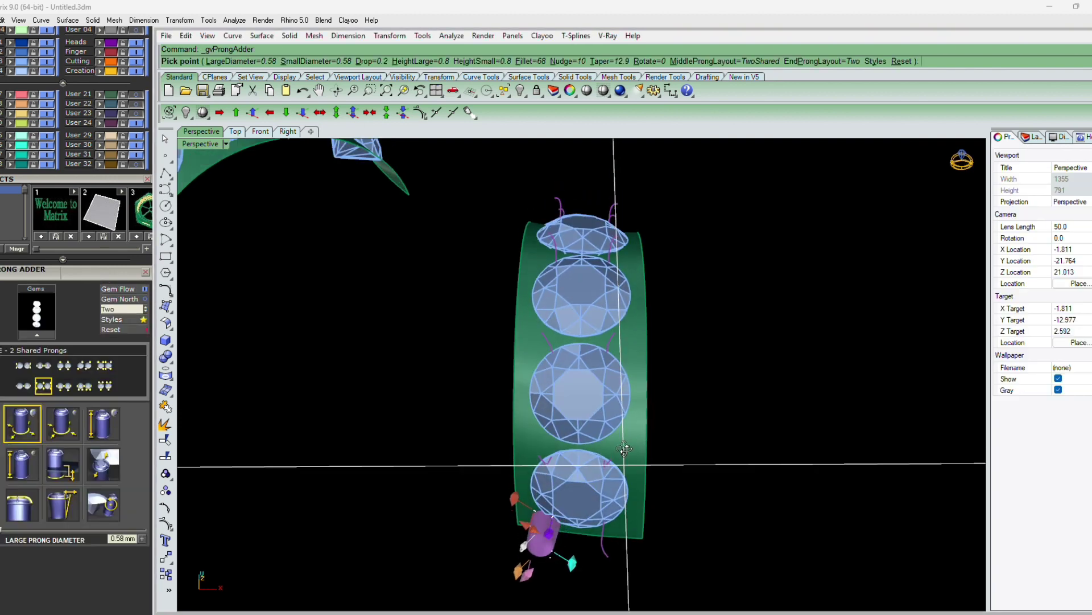
Set the prongs' taper to 0 and nudge to 30, and open their fillet value for editing.
{"action": "left_click", "coordinate": [603, 61]}
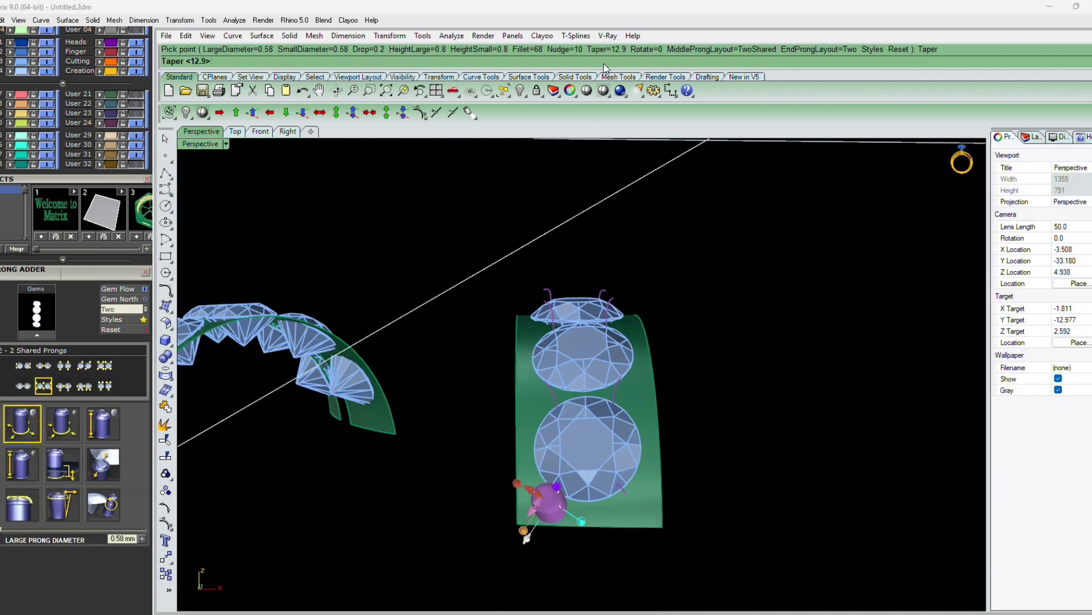
{"action": "type", "text": "0"}
{"action": "key", "text": "Return"}
{"action": "left_click", "coordinate": [566, 62]}
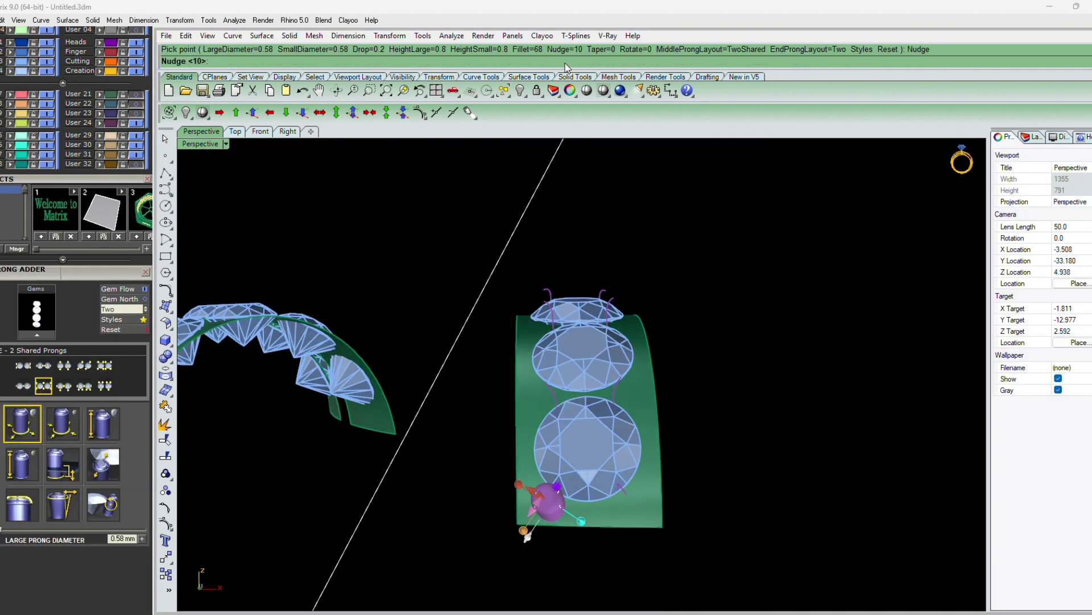
{"action": "type", "text": "30"}
{"action": "key", "text": "Return"}
{"action": "left_click", "coordinate": [535, 61]}
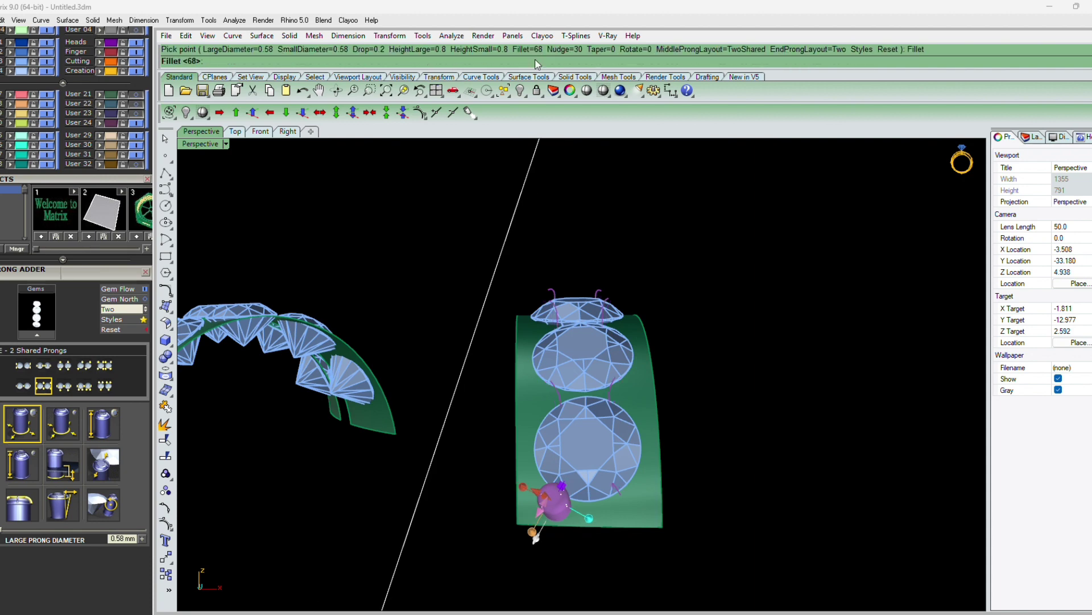